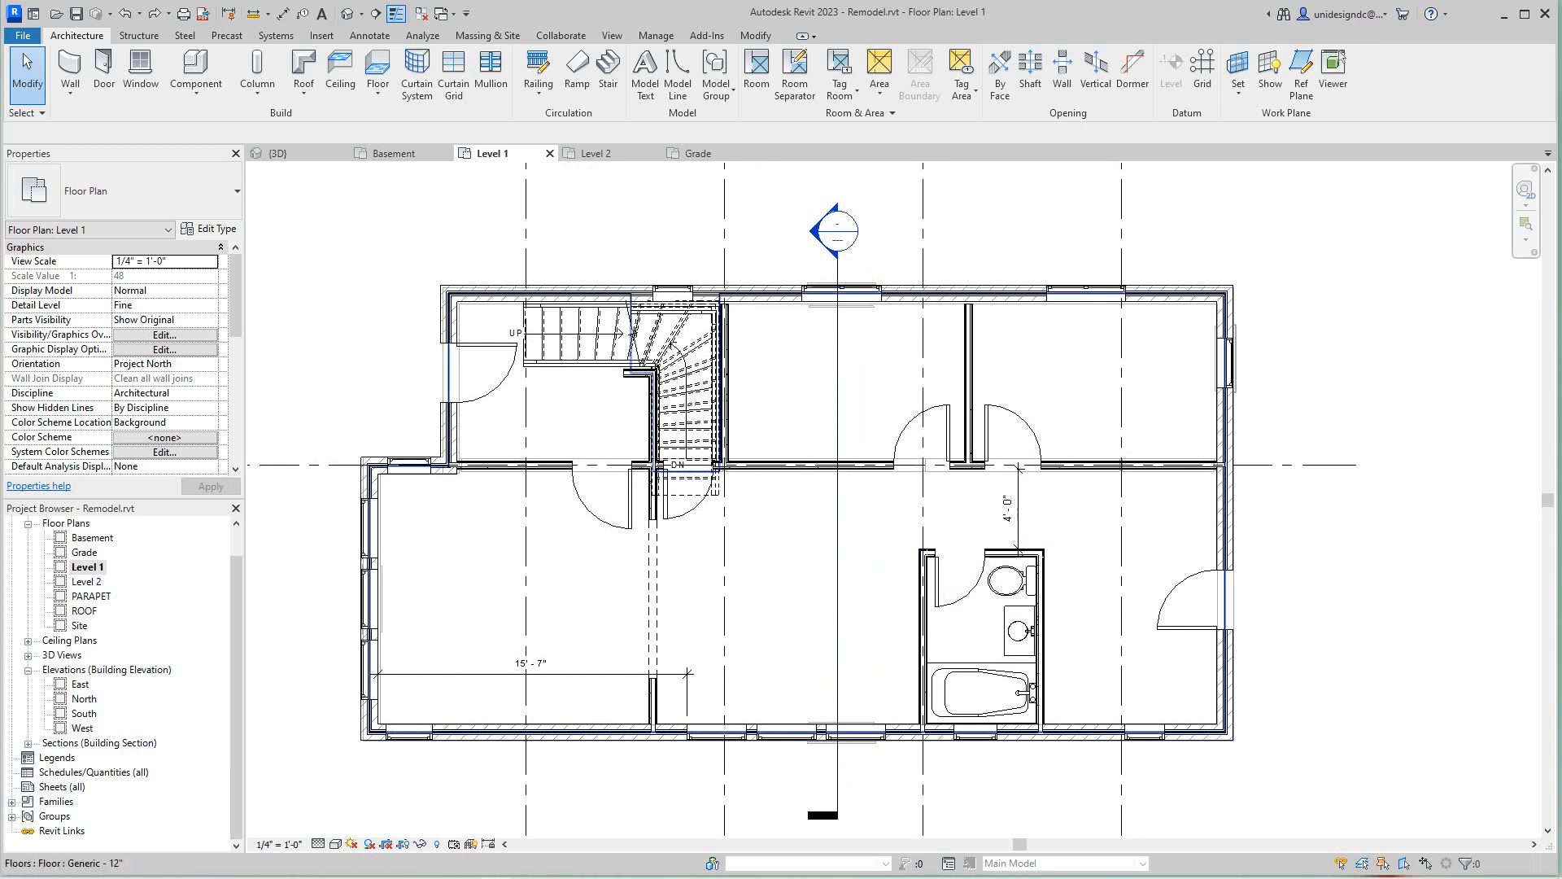
scroll(932, 560, "down", 1)
mouse_move(931, 561)
middle_mouse_down()
mouse_move(946, 544)
mouse_move(907, 559)
middle_mouse_up()
scroll(912, 534, "down", 1)
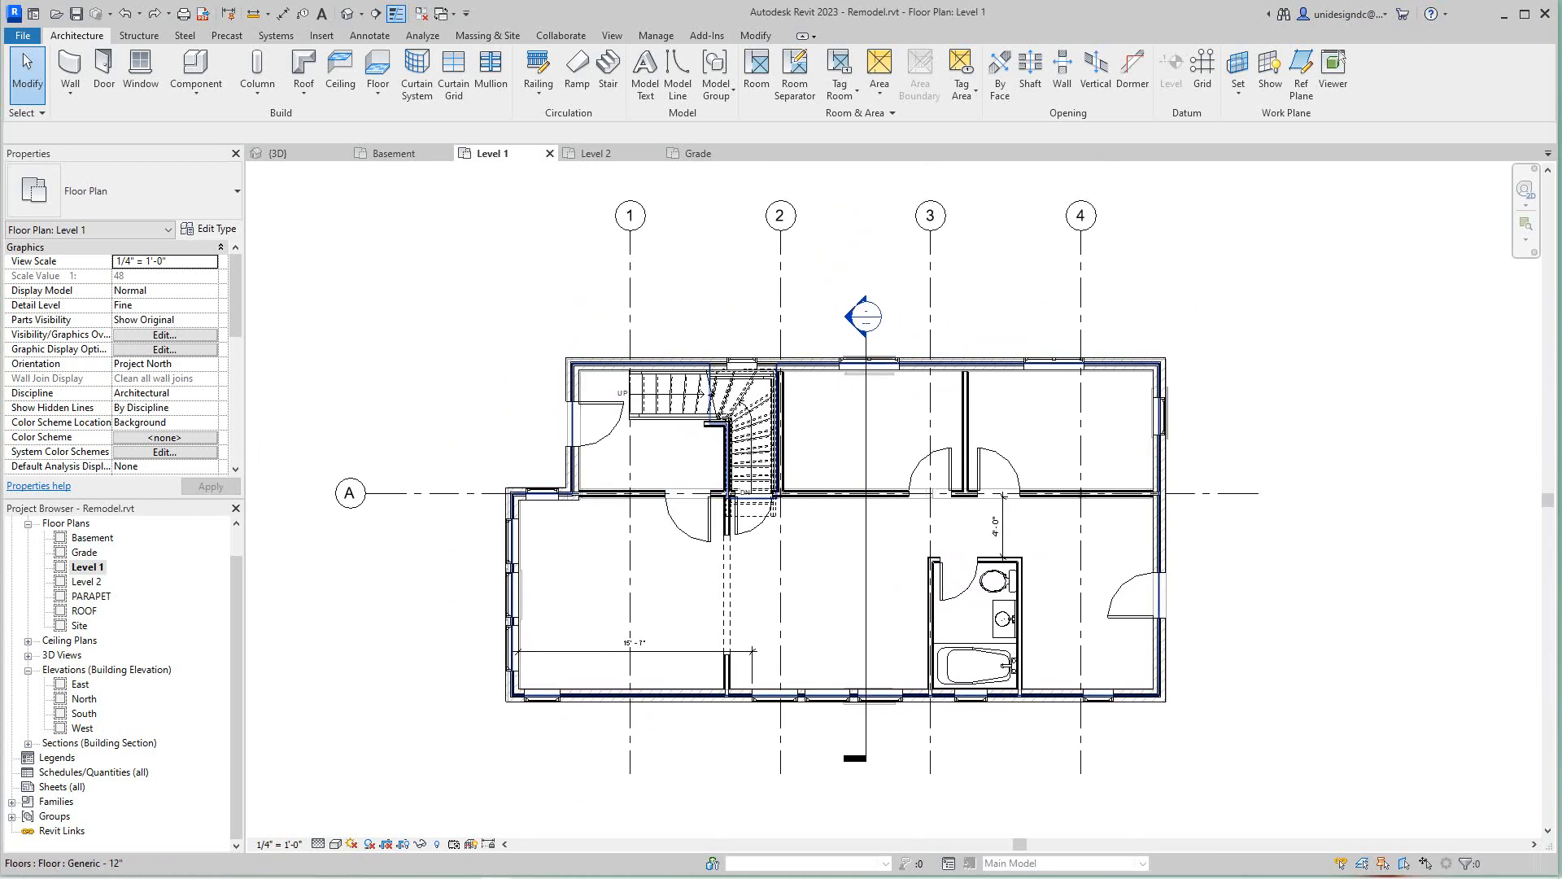
scroll(841, 585, "up", 1)
middle_click_drag(841, 585, 849, 570)
scroll(838, 537, "down", 1)
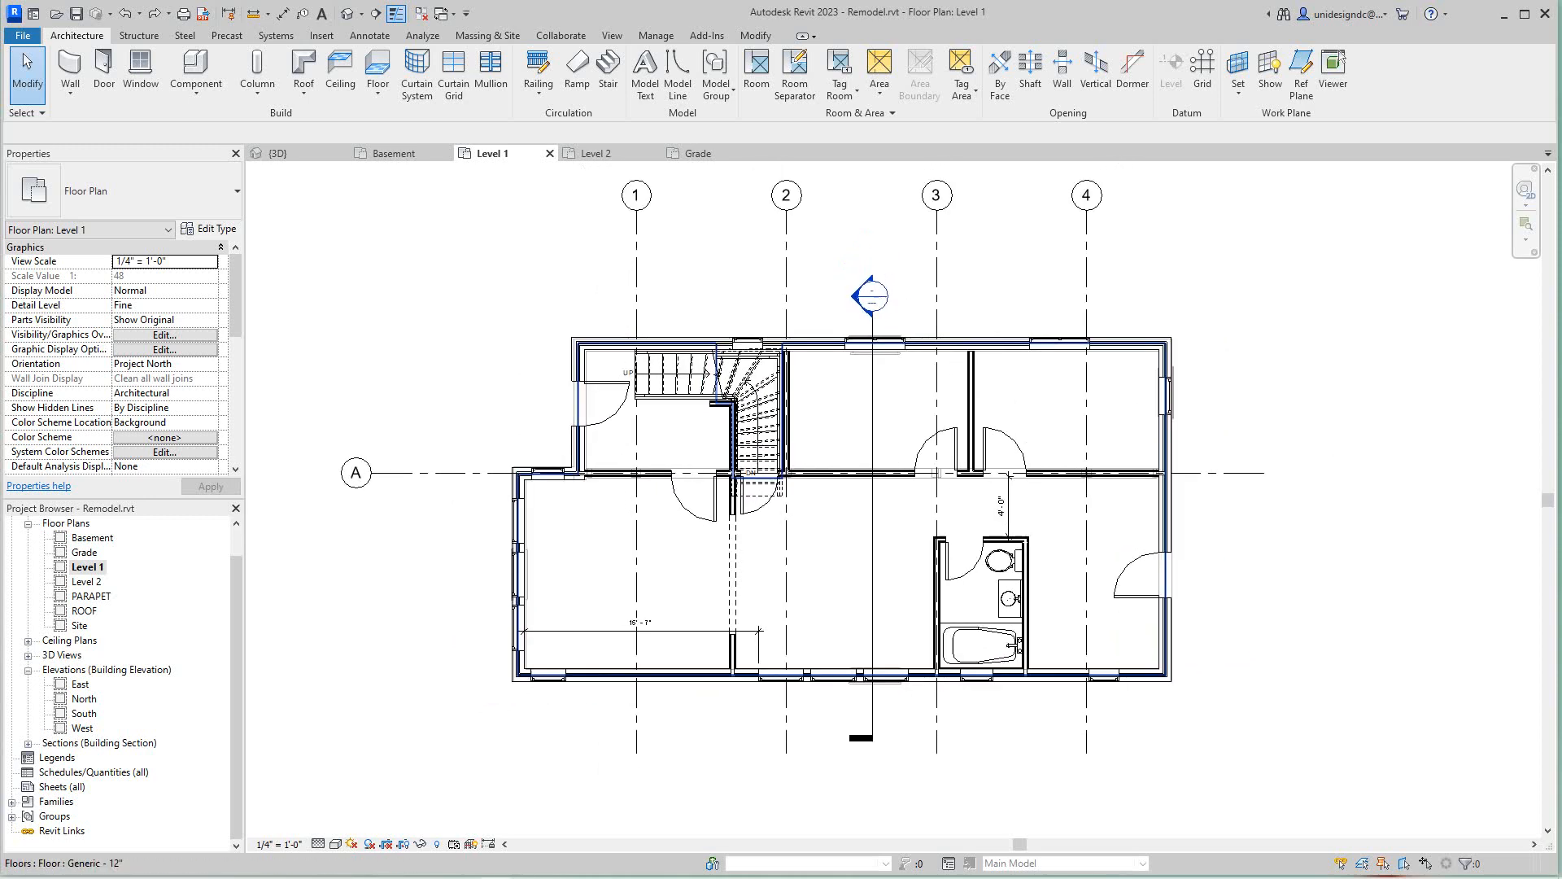
middle_click_drag(838, 537, 794, 542)
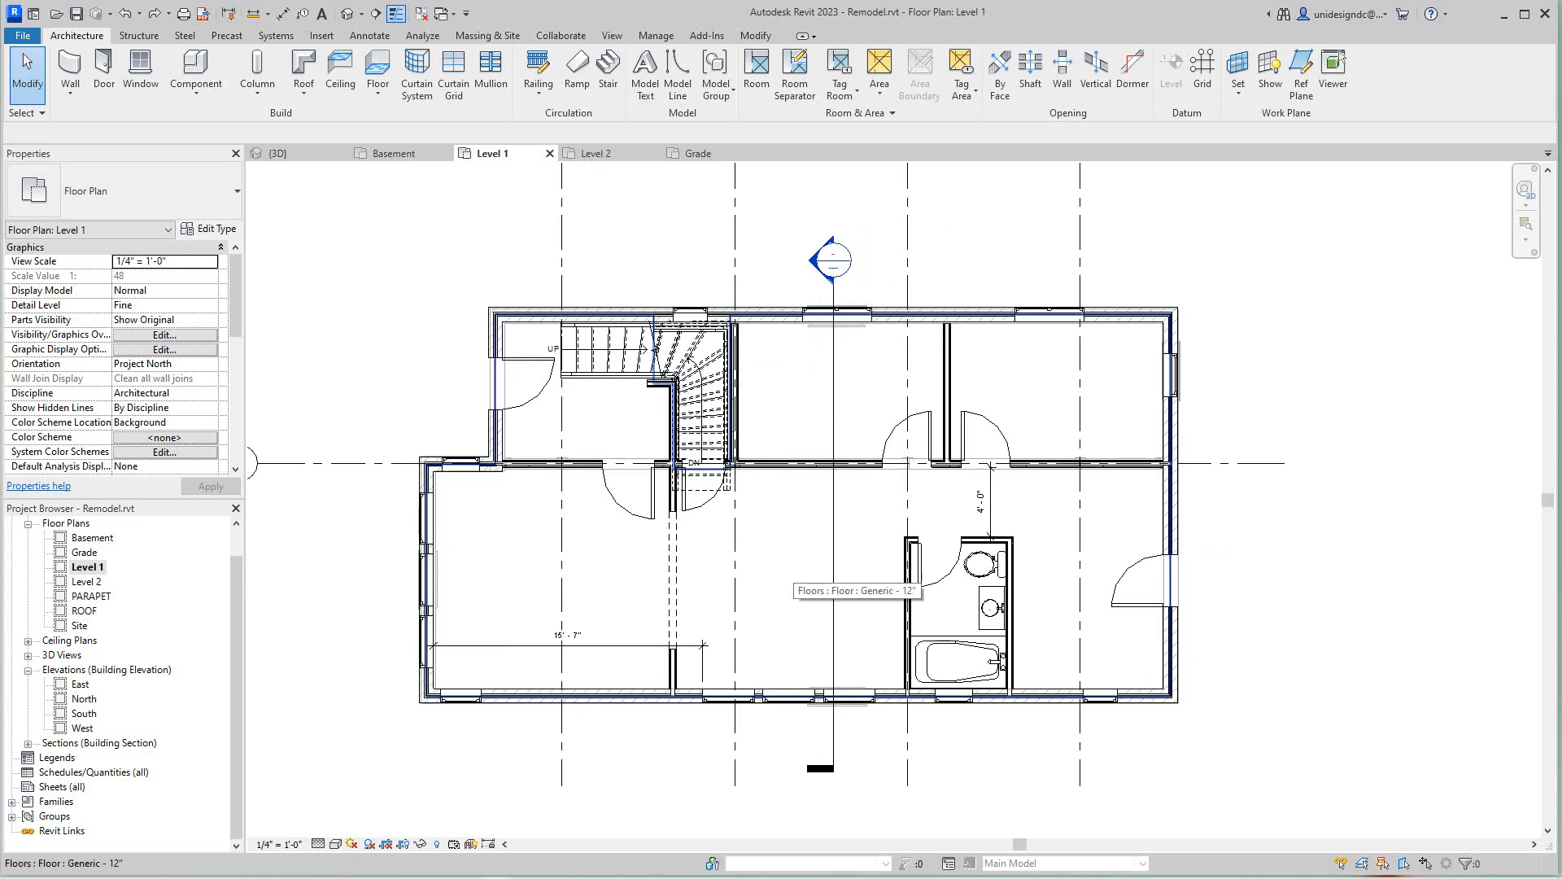
scroll(785, 557, "up", 1)
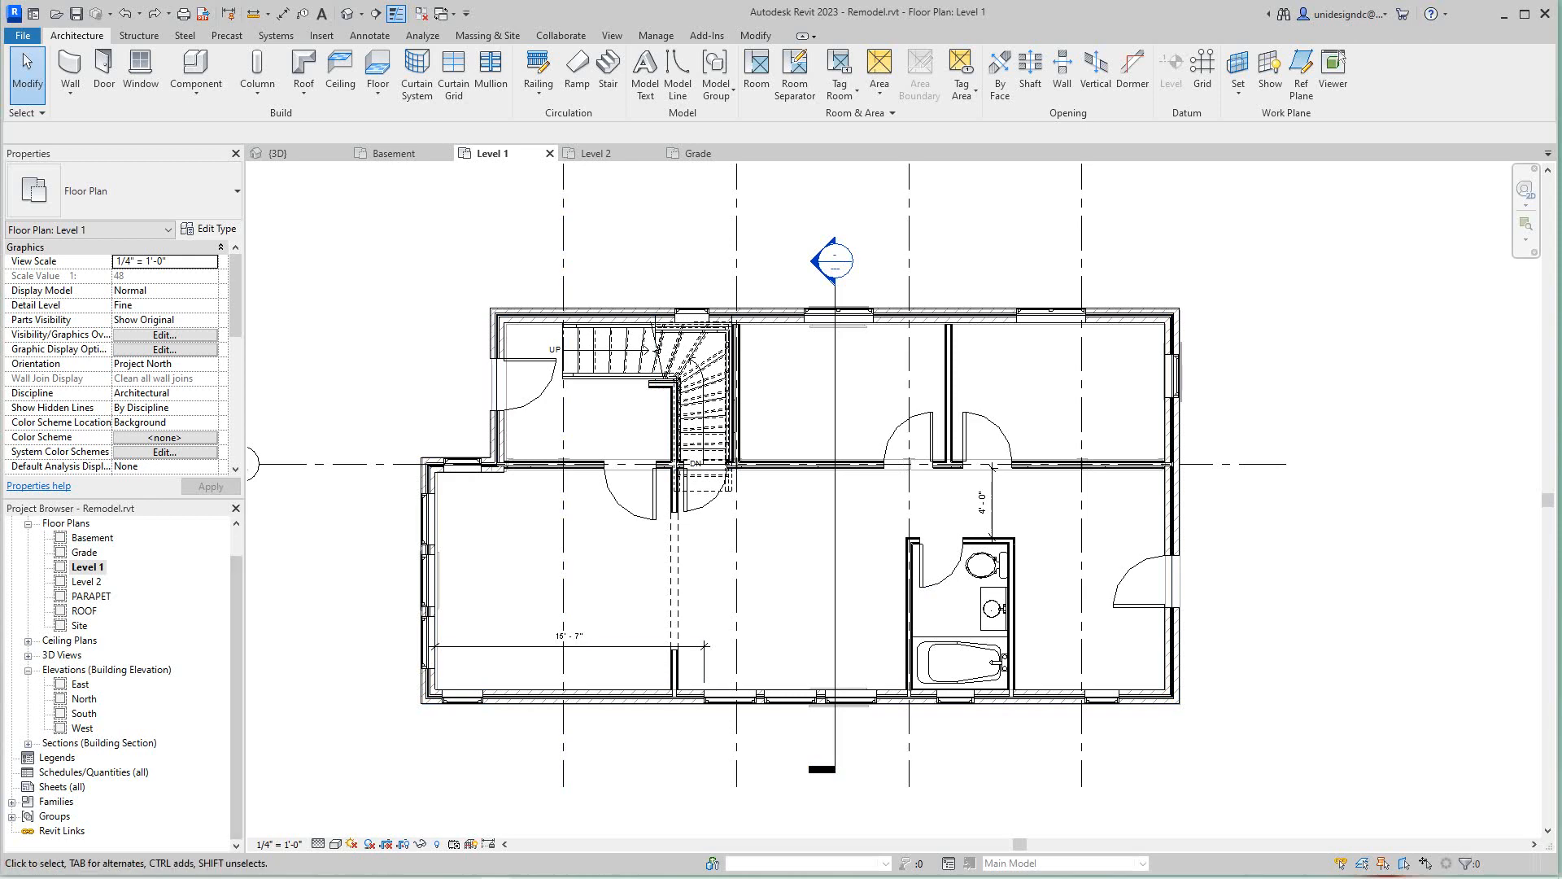
Duplicate the Level 1 floor plan without detailing and rename the copy Demo plan.
right_click(82, 568)
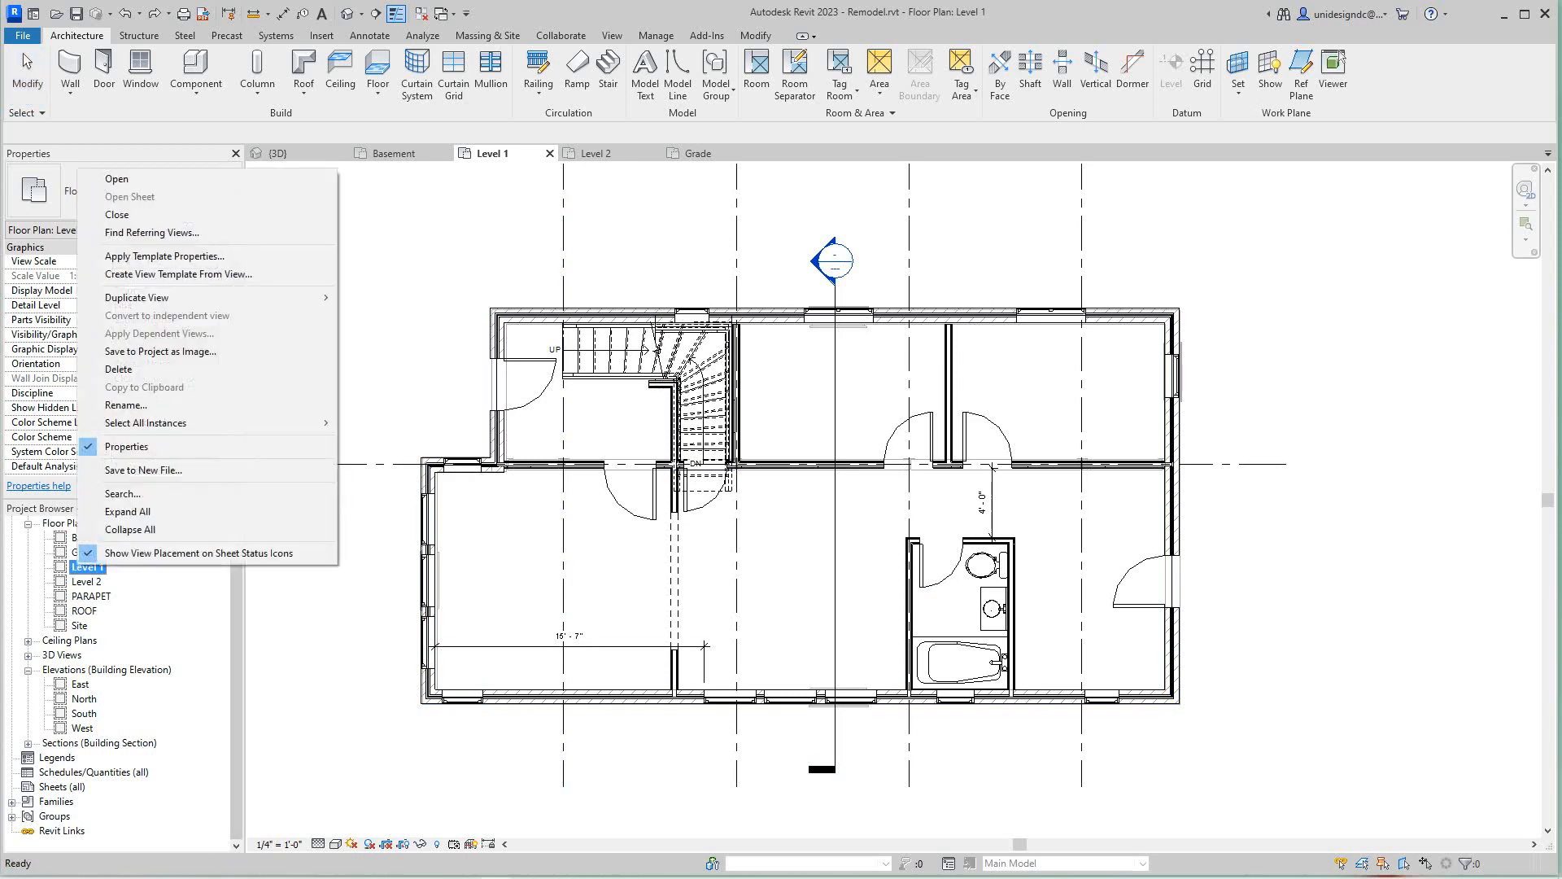
mouse_move(244, 298)
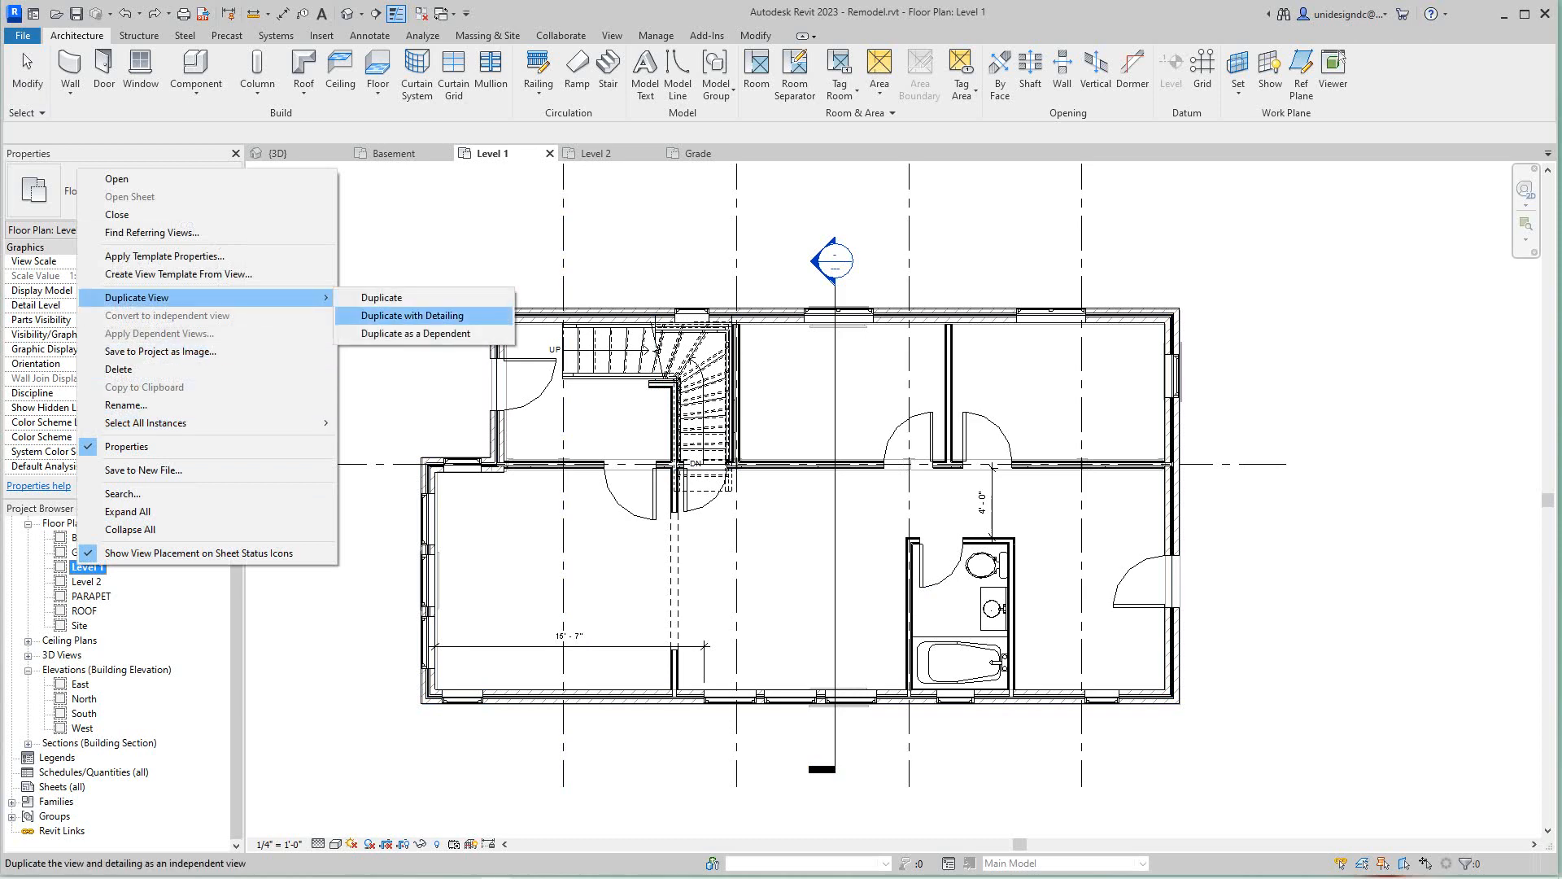
left_click(381, 298)
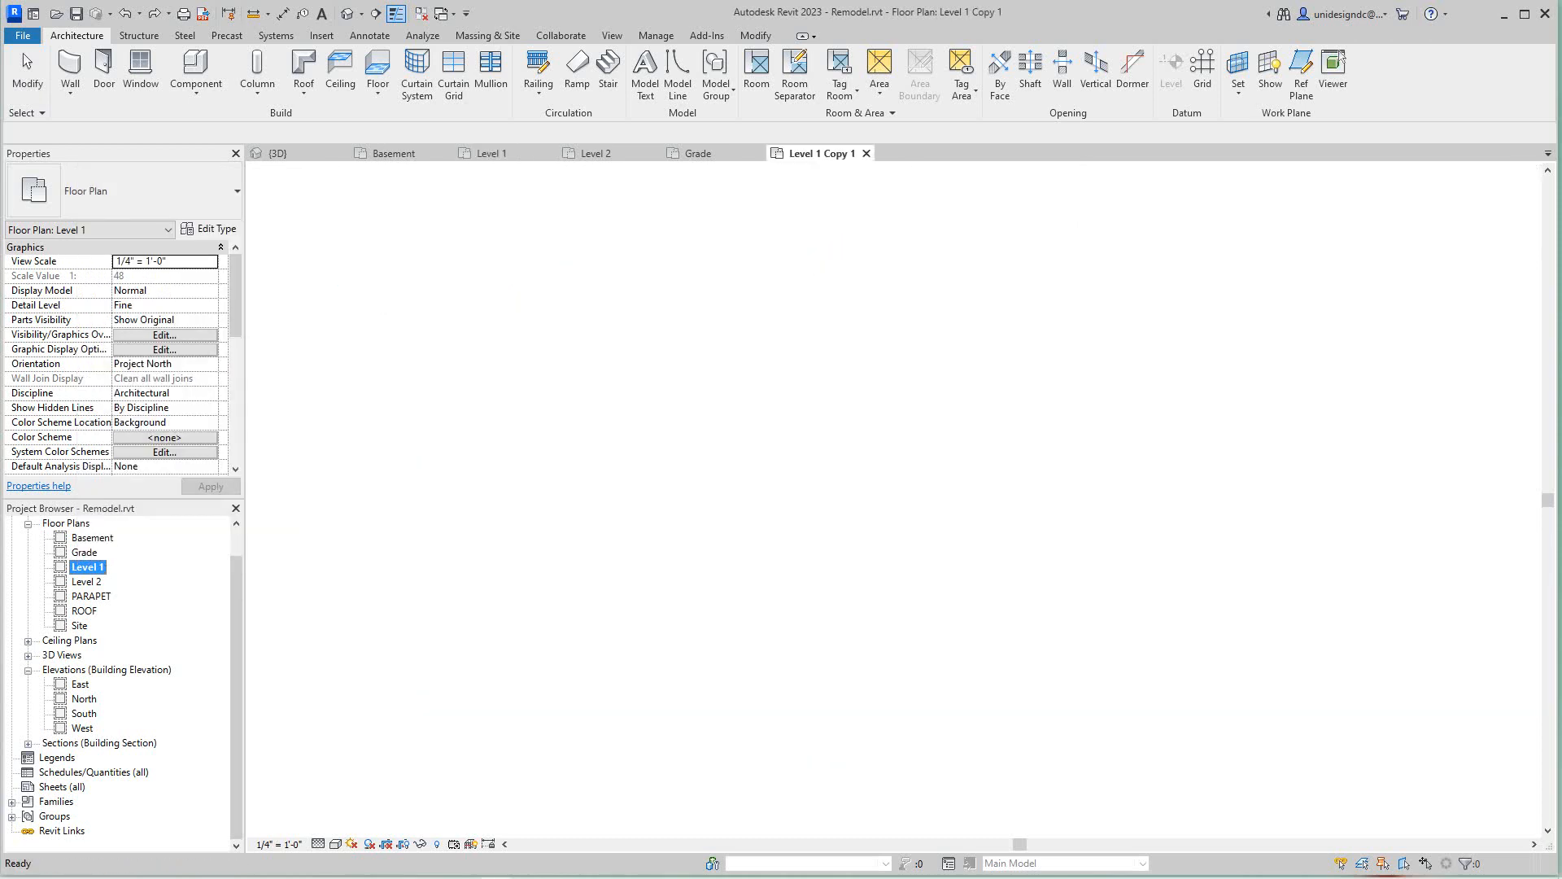
right_click(106, 581)
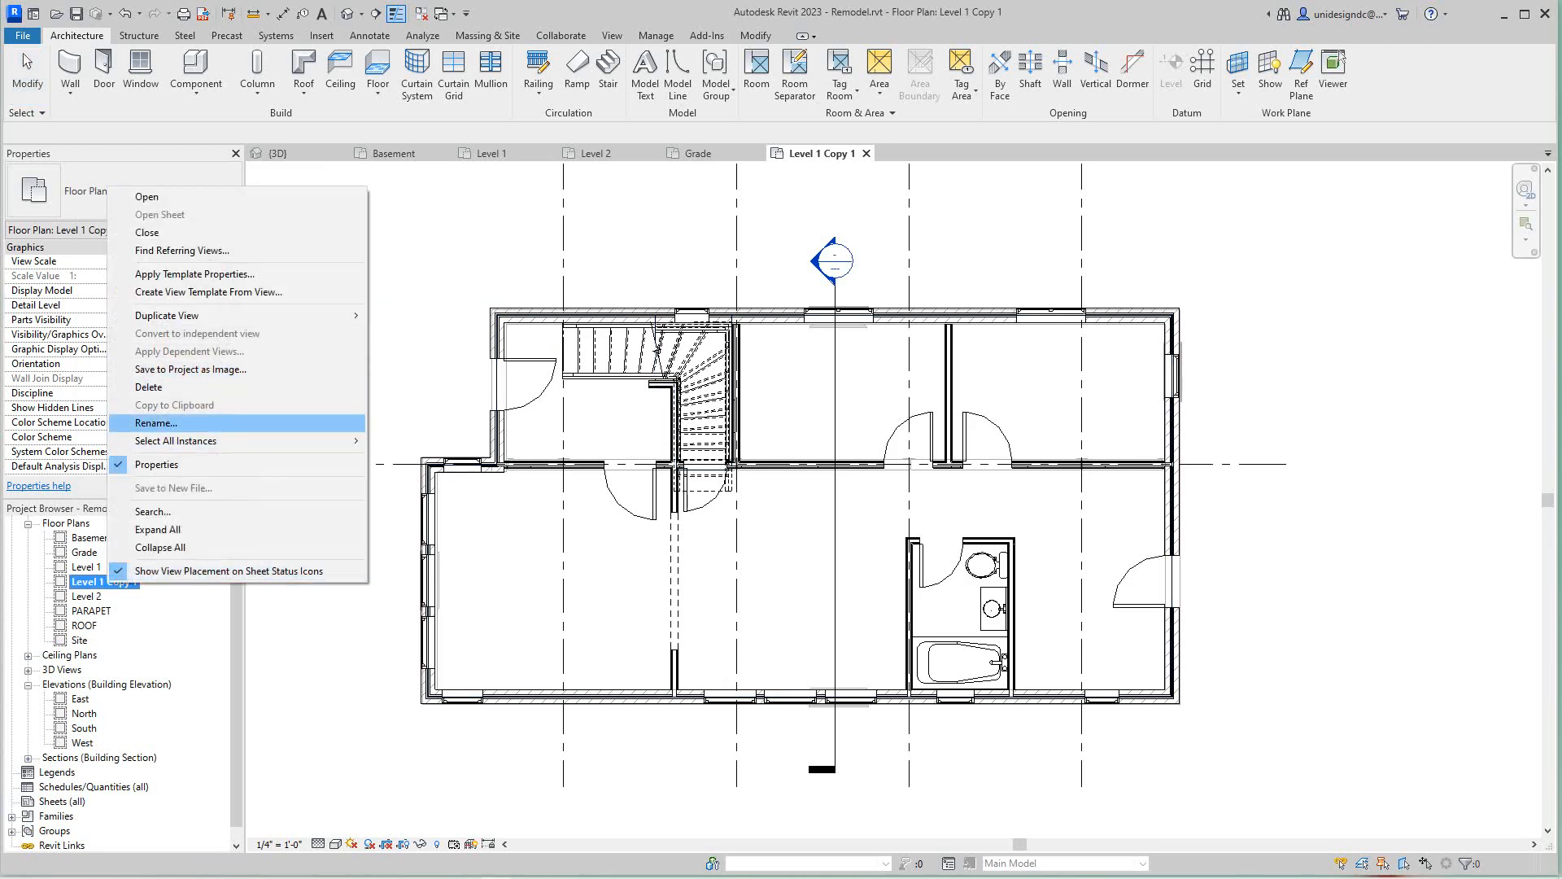
left_click(156, 422)
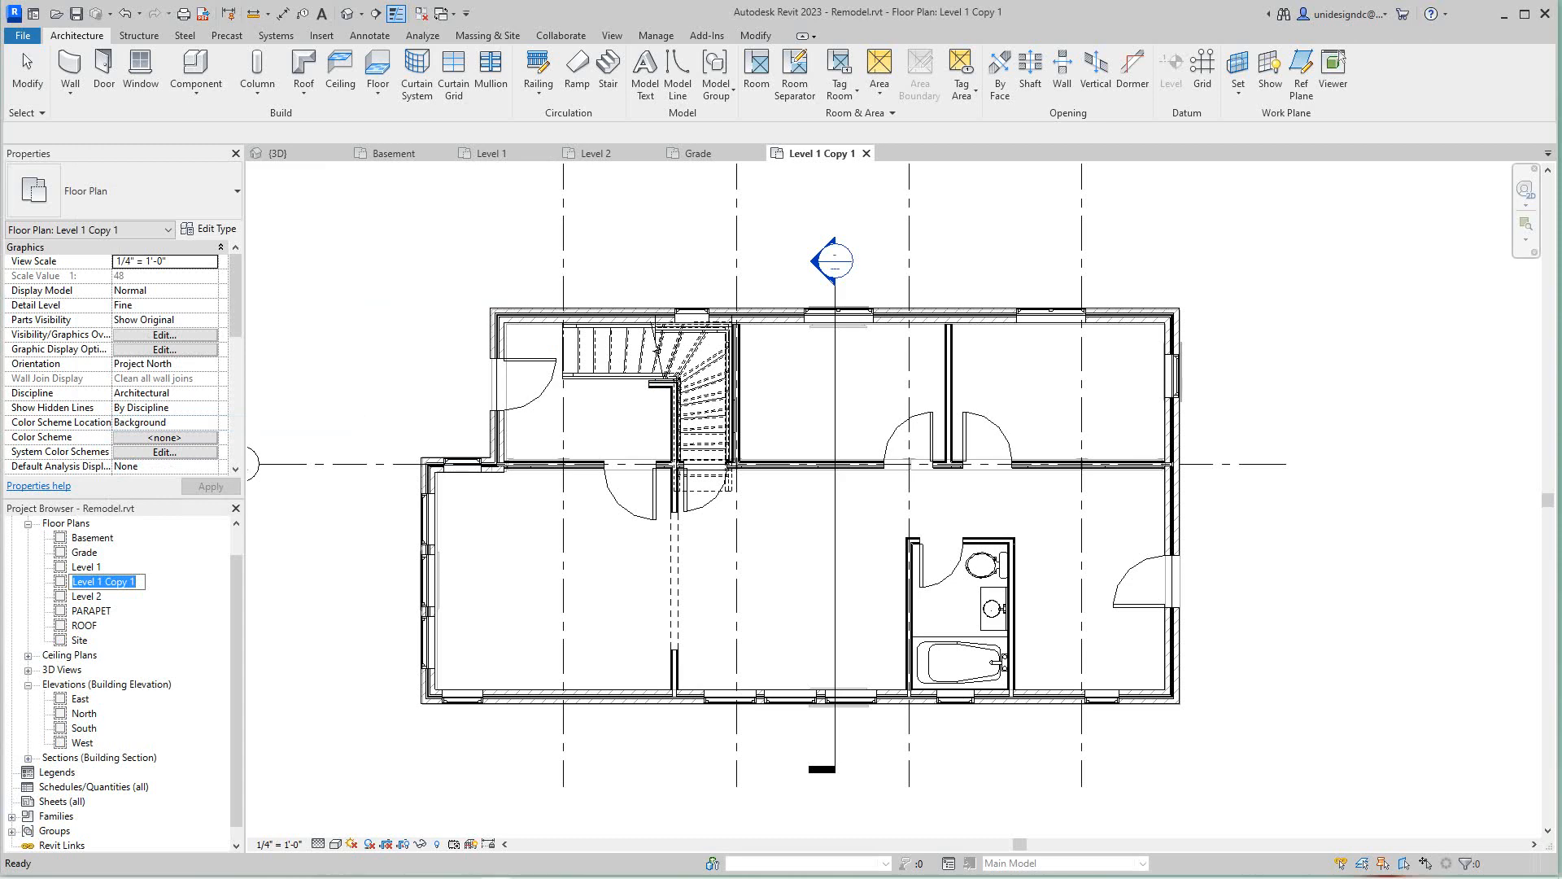
type("Demo plan")
key("Return")
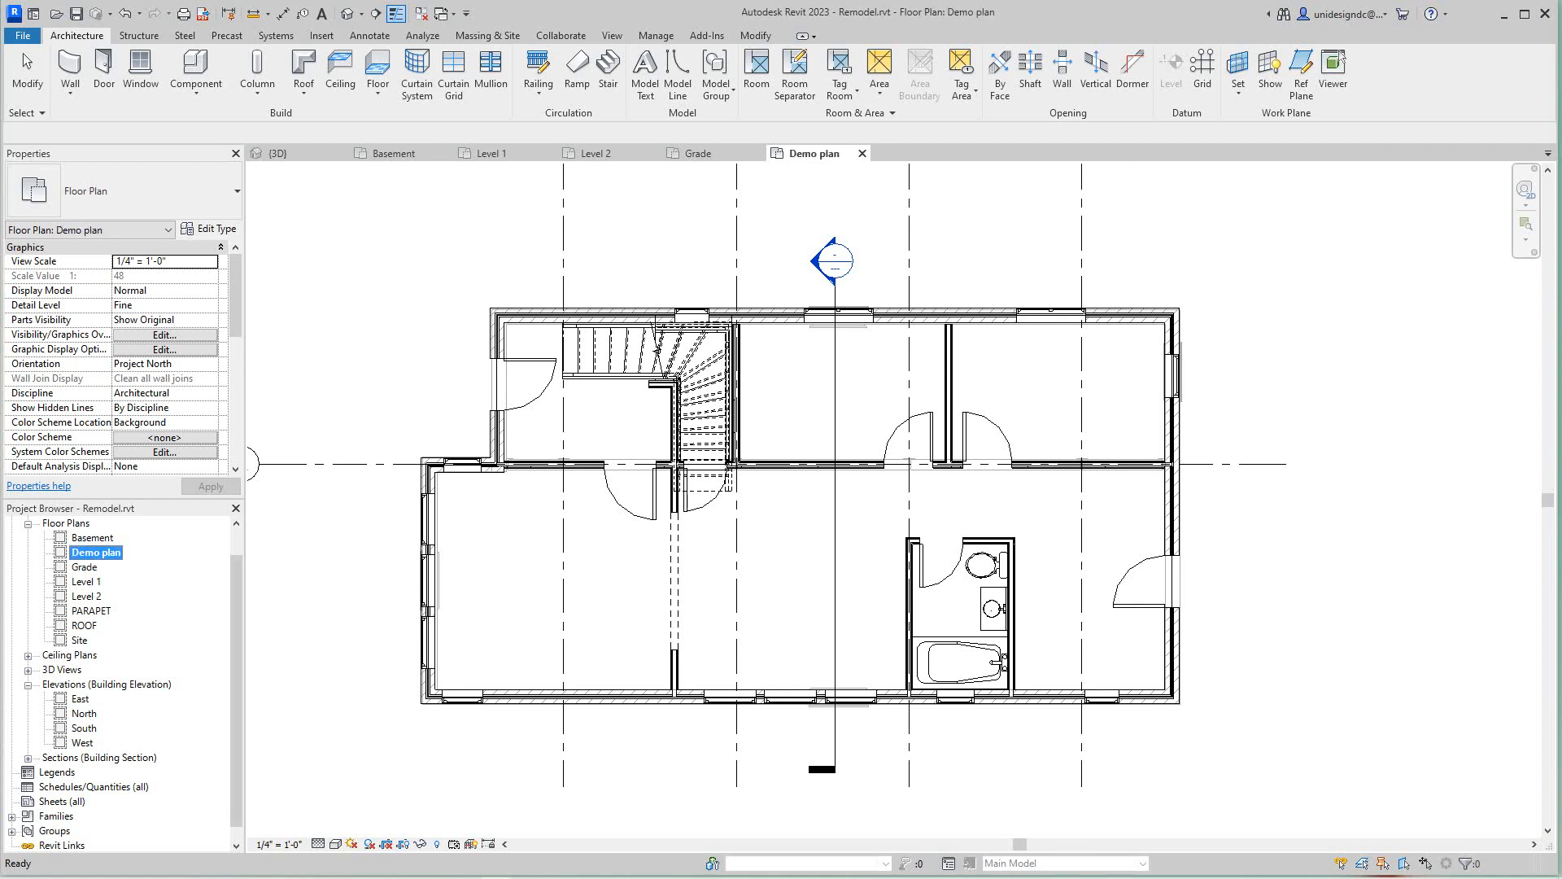
scroll(413, 651, "down", 2)
scroll(420, 651, "up", 3)
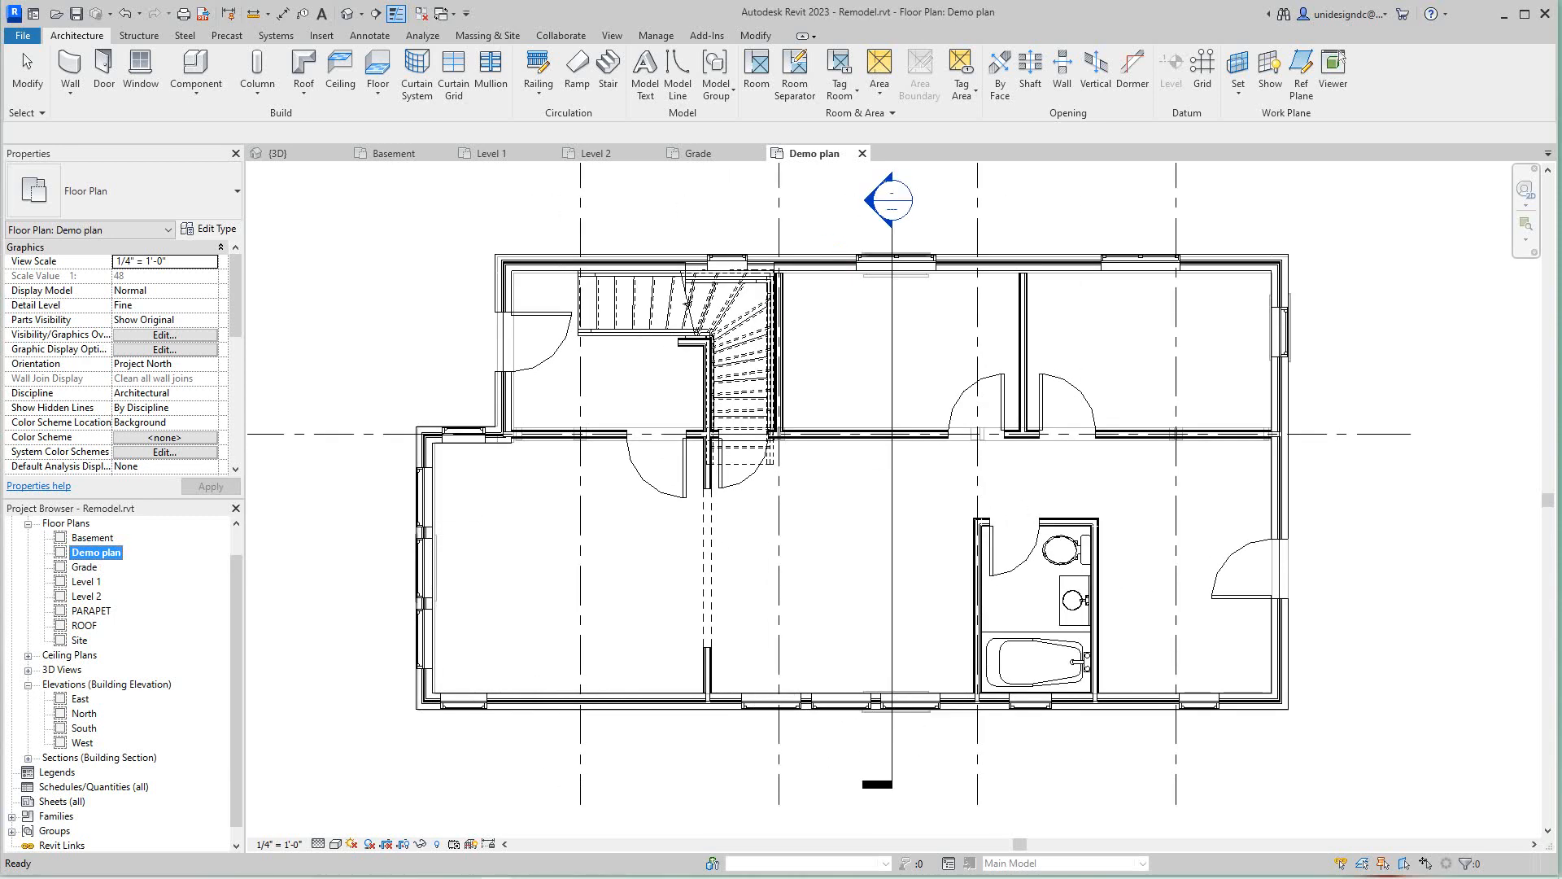
left_click(521, 632)
scroll(524, 631, "down", 2)
middle_click_drag(715, 489, 716, 493)
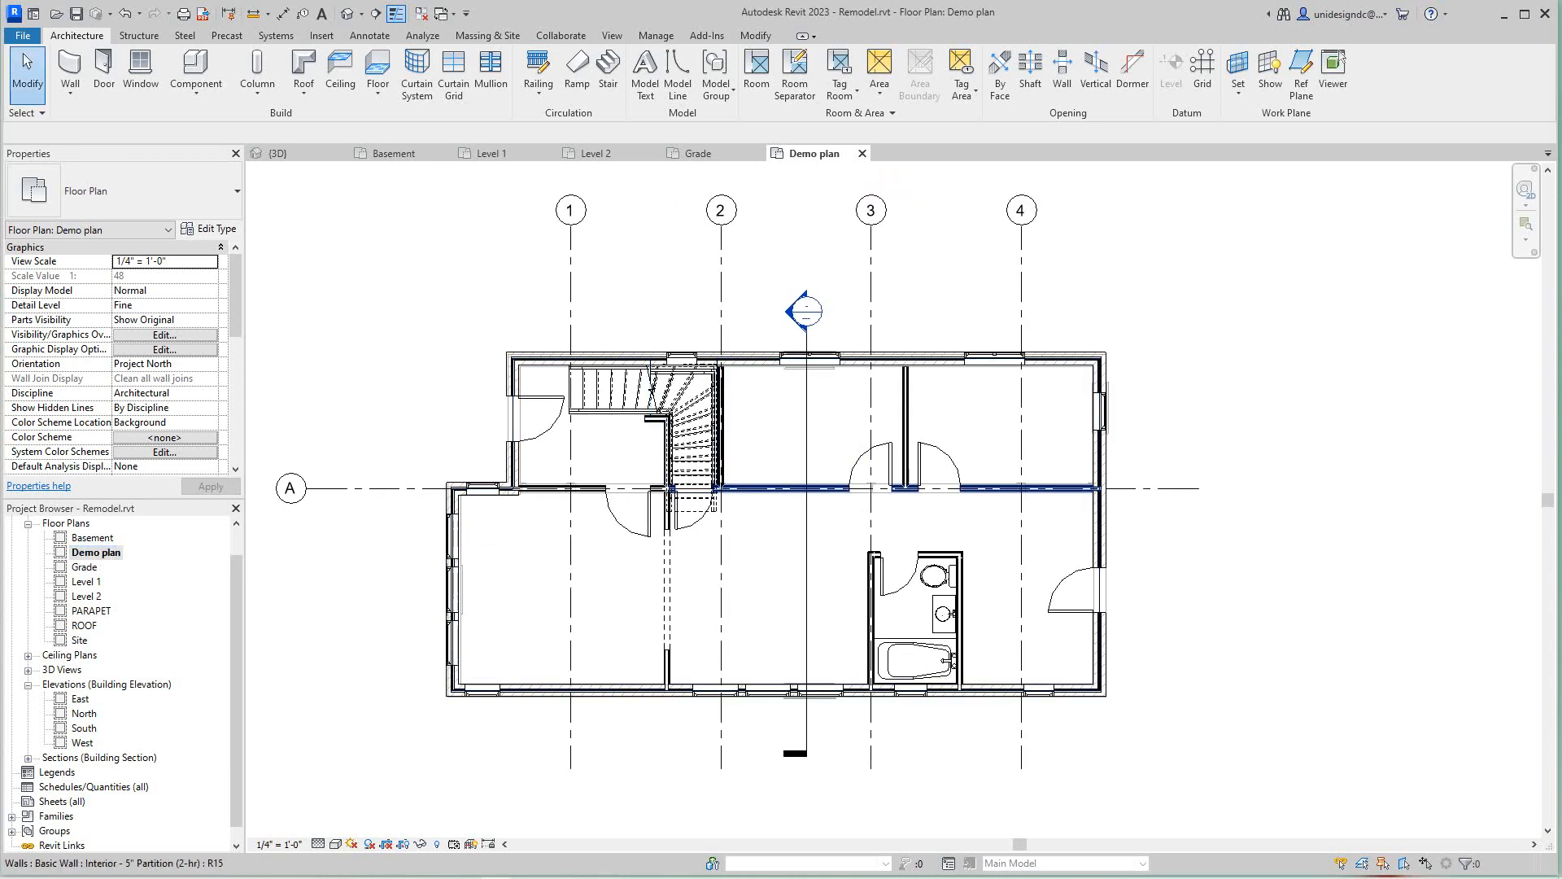
scroll(562, 565, "up", 2)
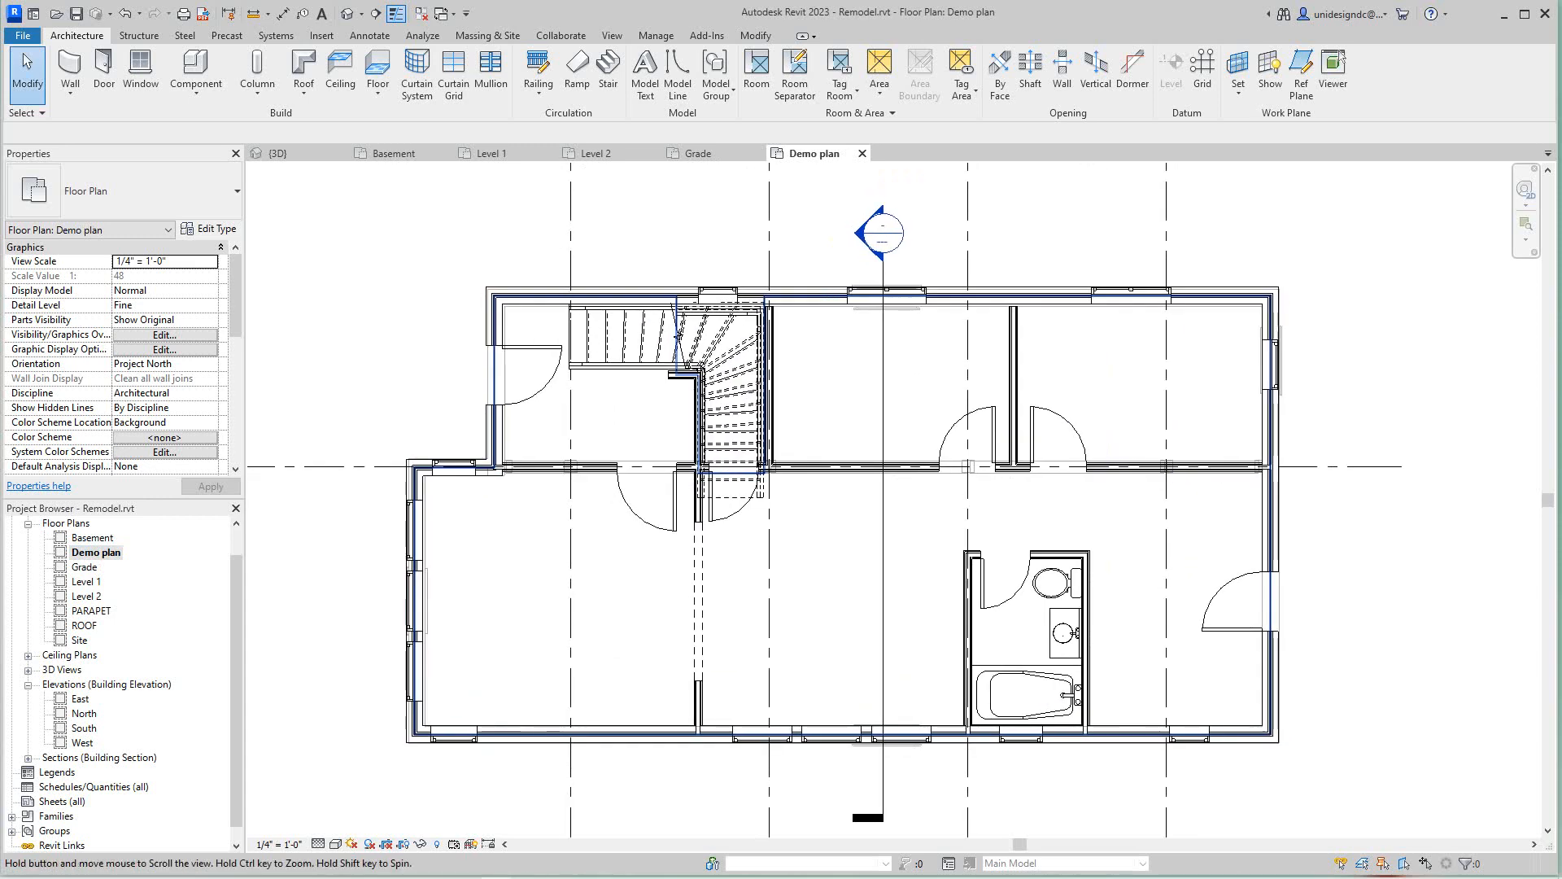
middle_click_drag(602, 564, 620, 571)
scroll(622, 558, "down", 1)
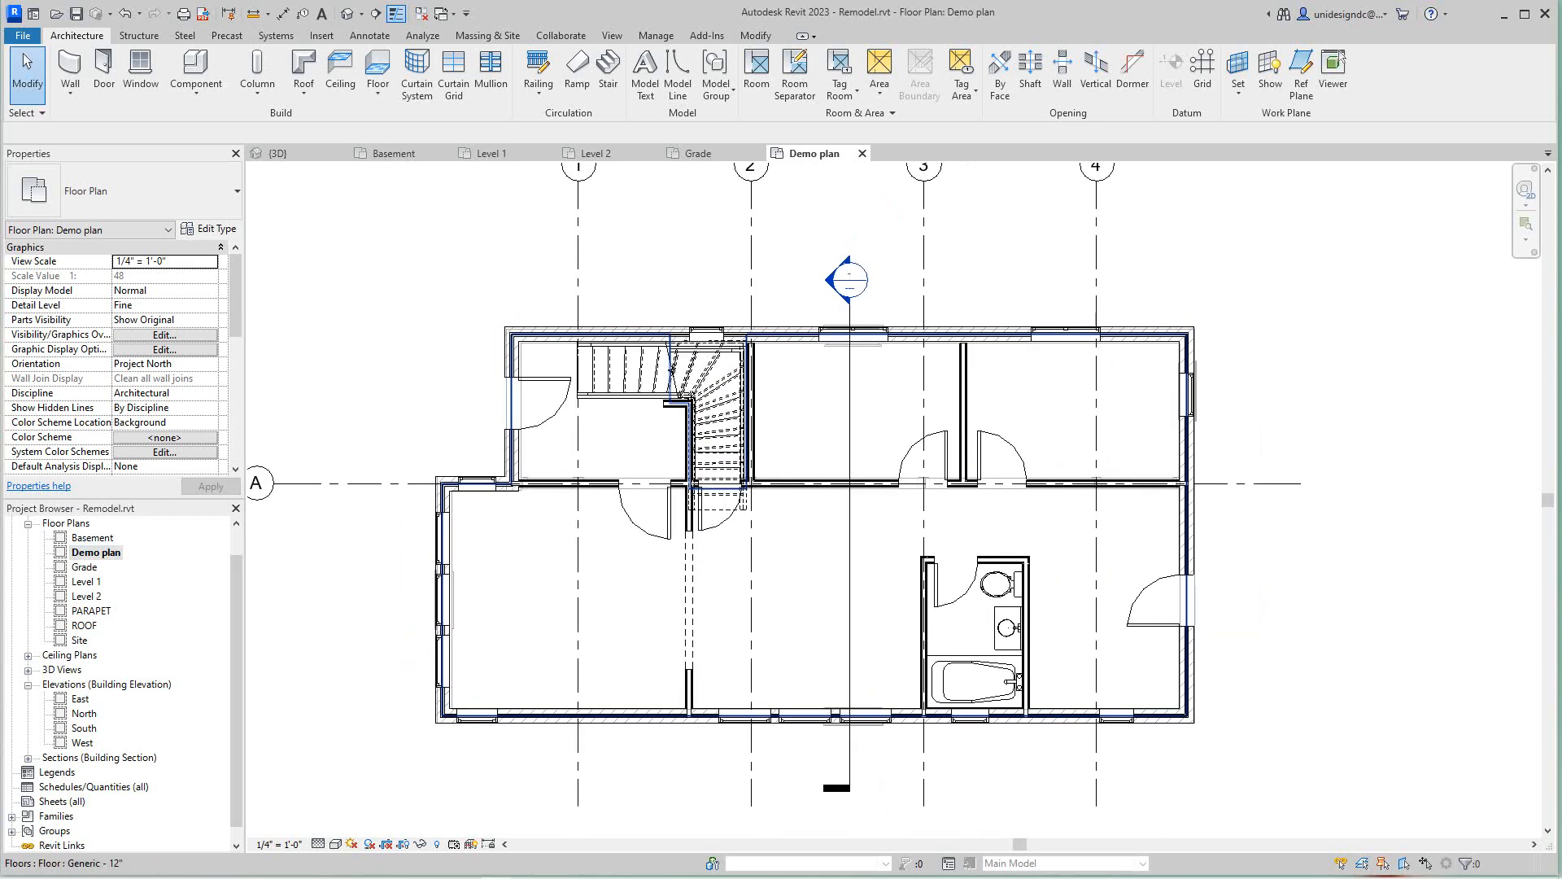
scroll(626, 558, "up", 1)
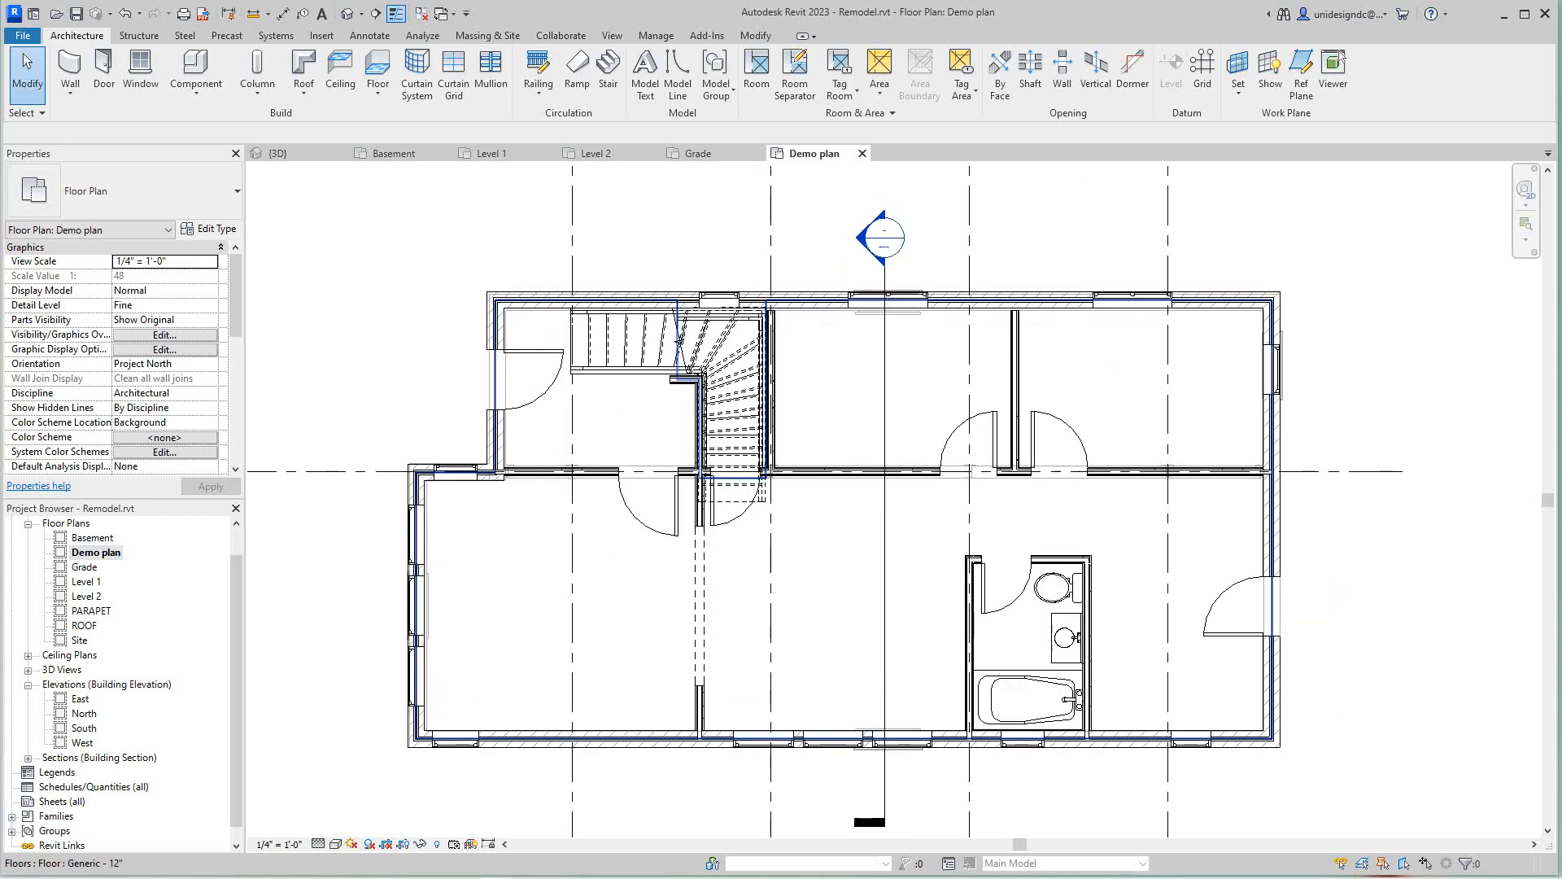
Set Phase Demolished to New Construction for the interior partition walls and the entire bathroom, including its walls, door and fixtures.
left_click(601, 471)
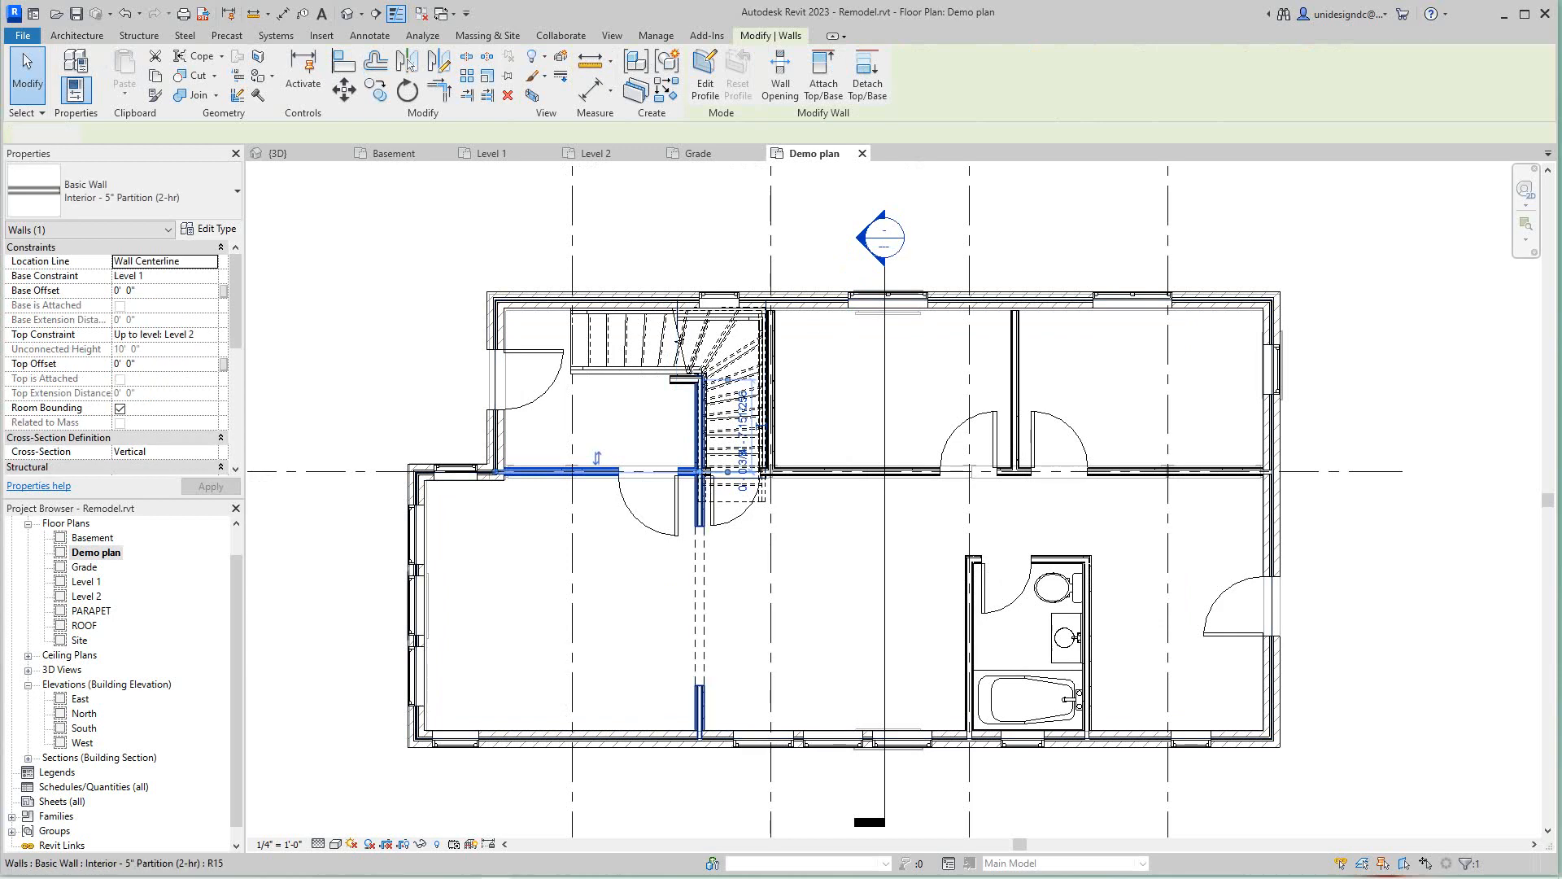
left_click(700, 443, "ctrl")
left_click(805, 472, "ctrl")
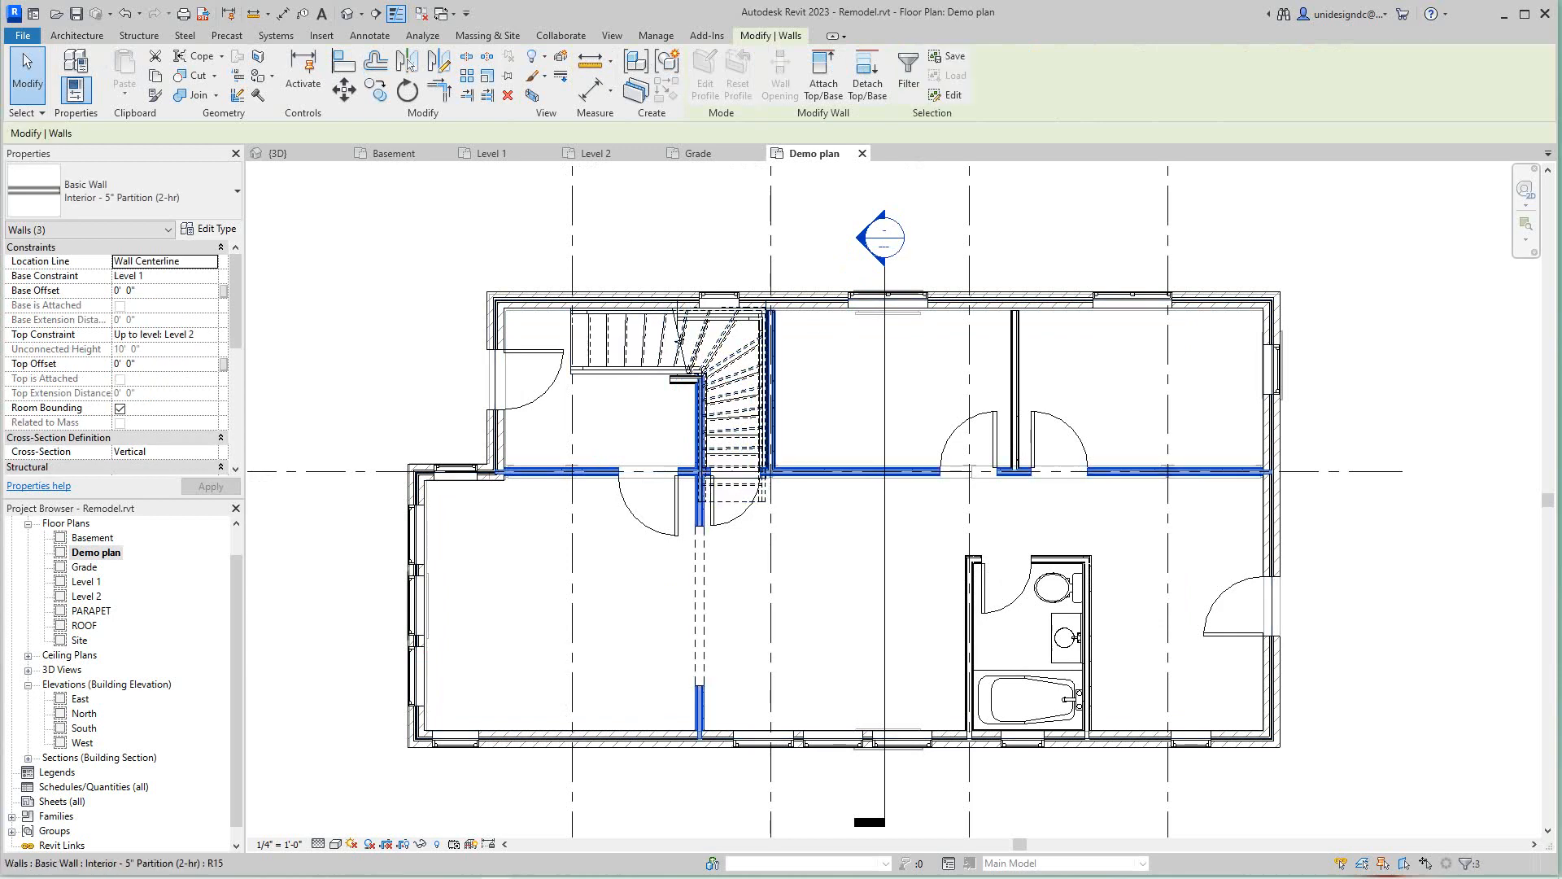
left_click(771, 407, "ctrl")
left_click(1015, 390, "ctrl")
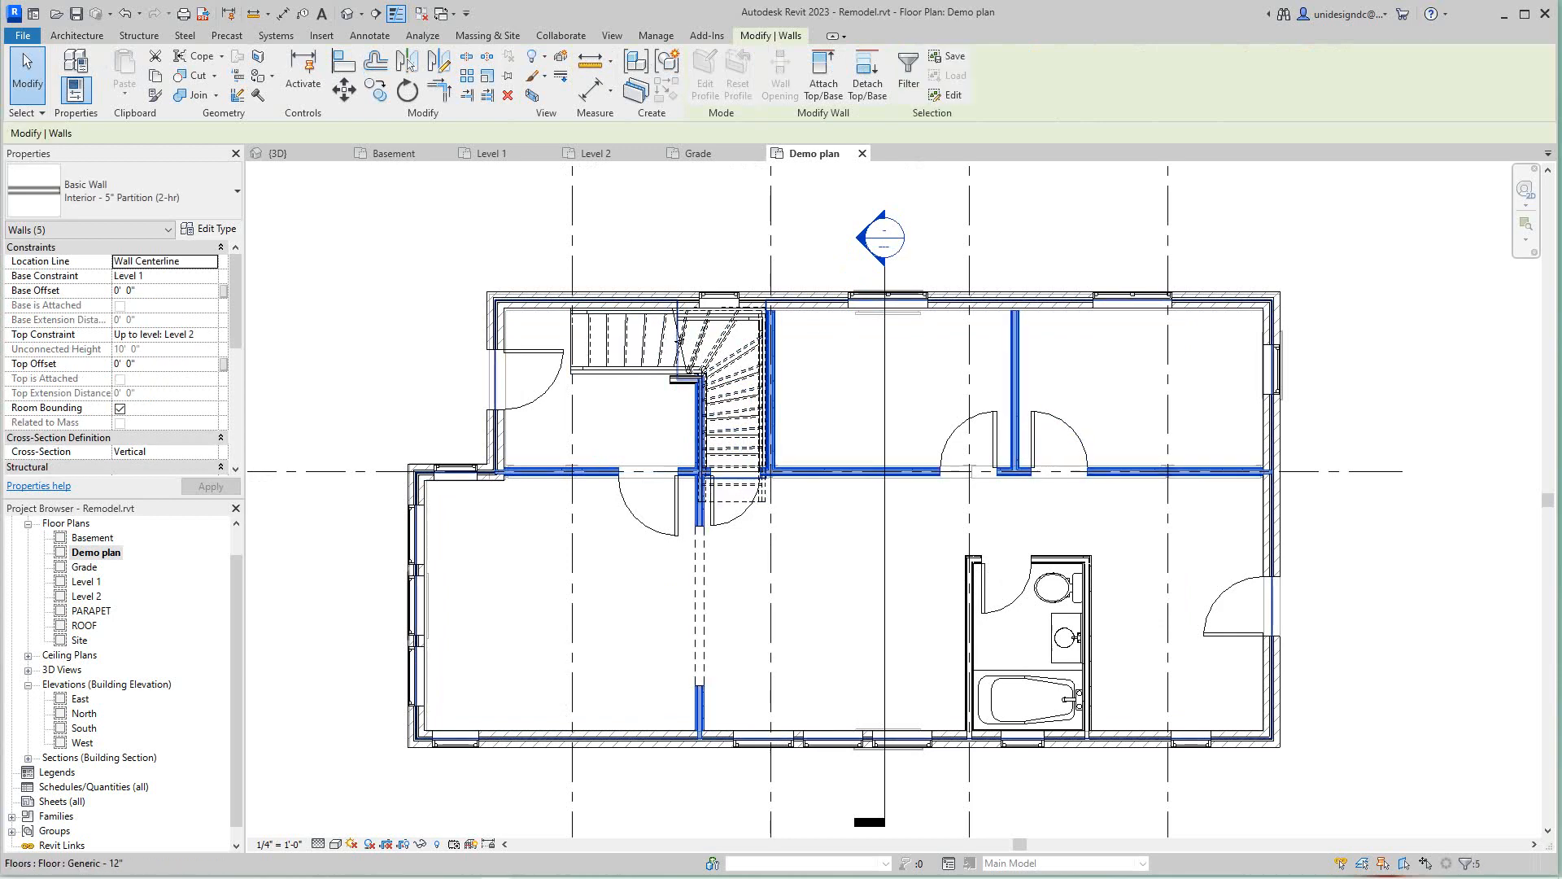
left_click(1029, 700, "ctrl")
left_click_drag(909, 533, 1119, 742, "ctrl")
scroll(1103, 602, "down", 1)
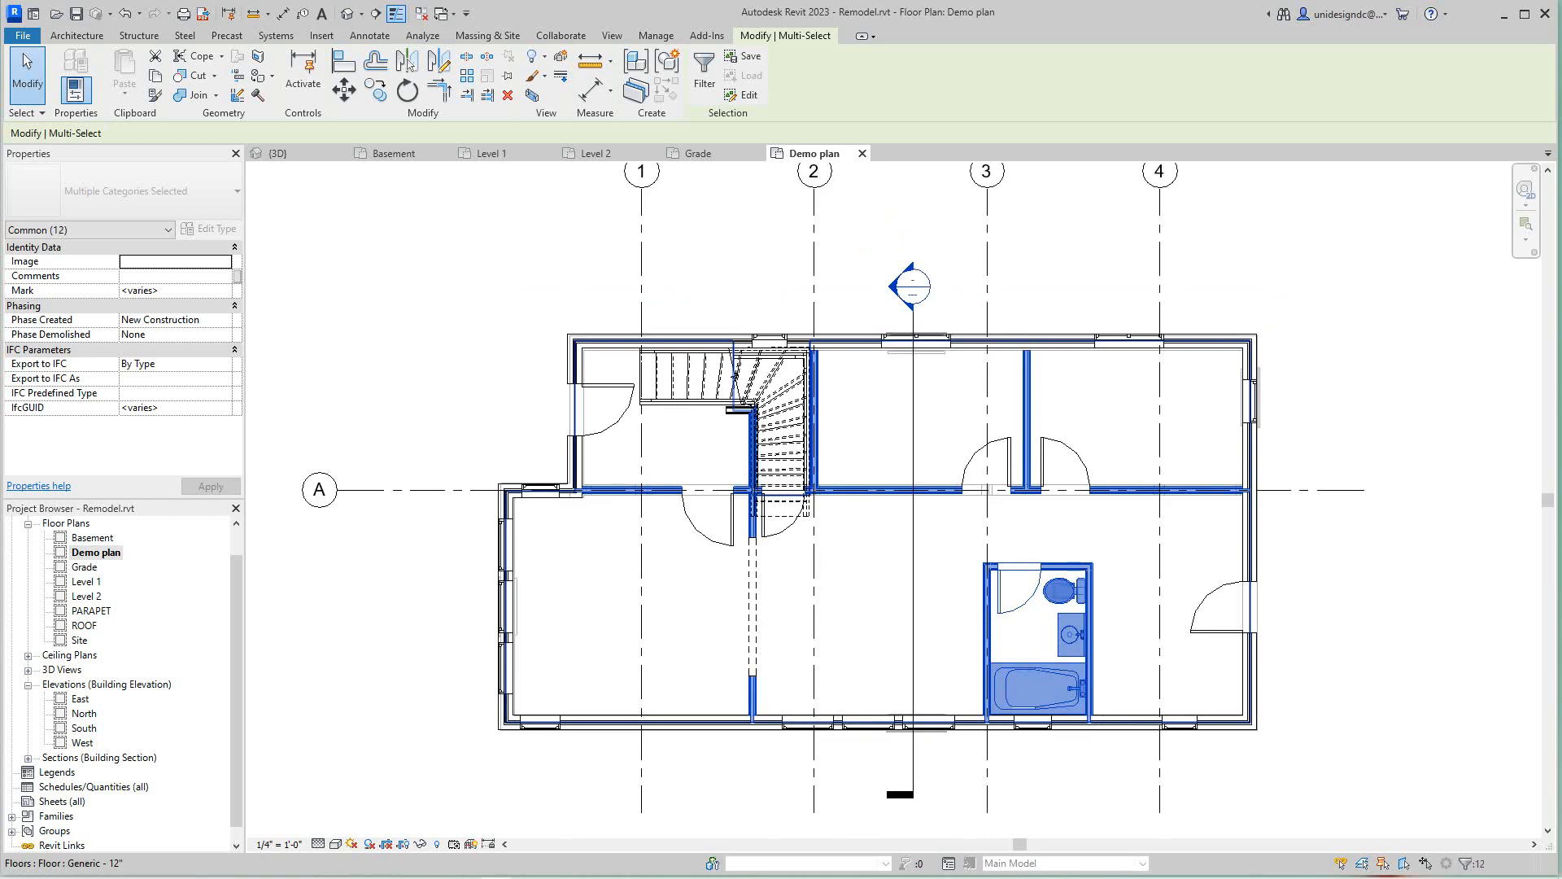
scroll(1107, 607, "up", 2)
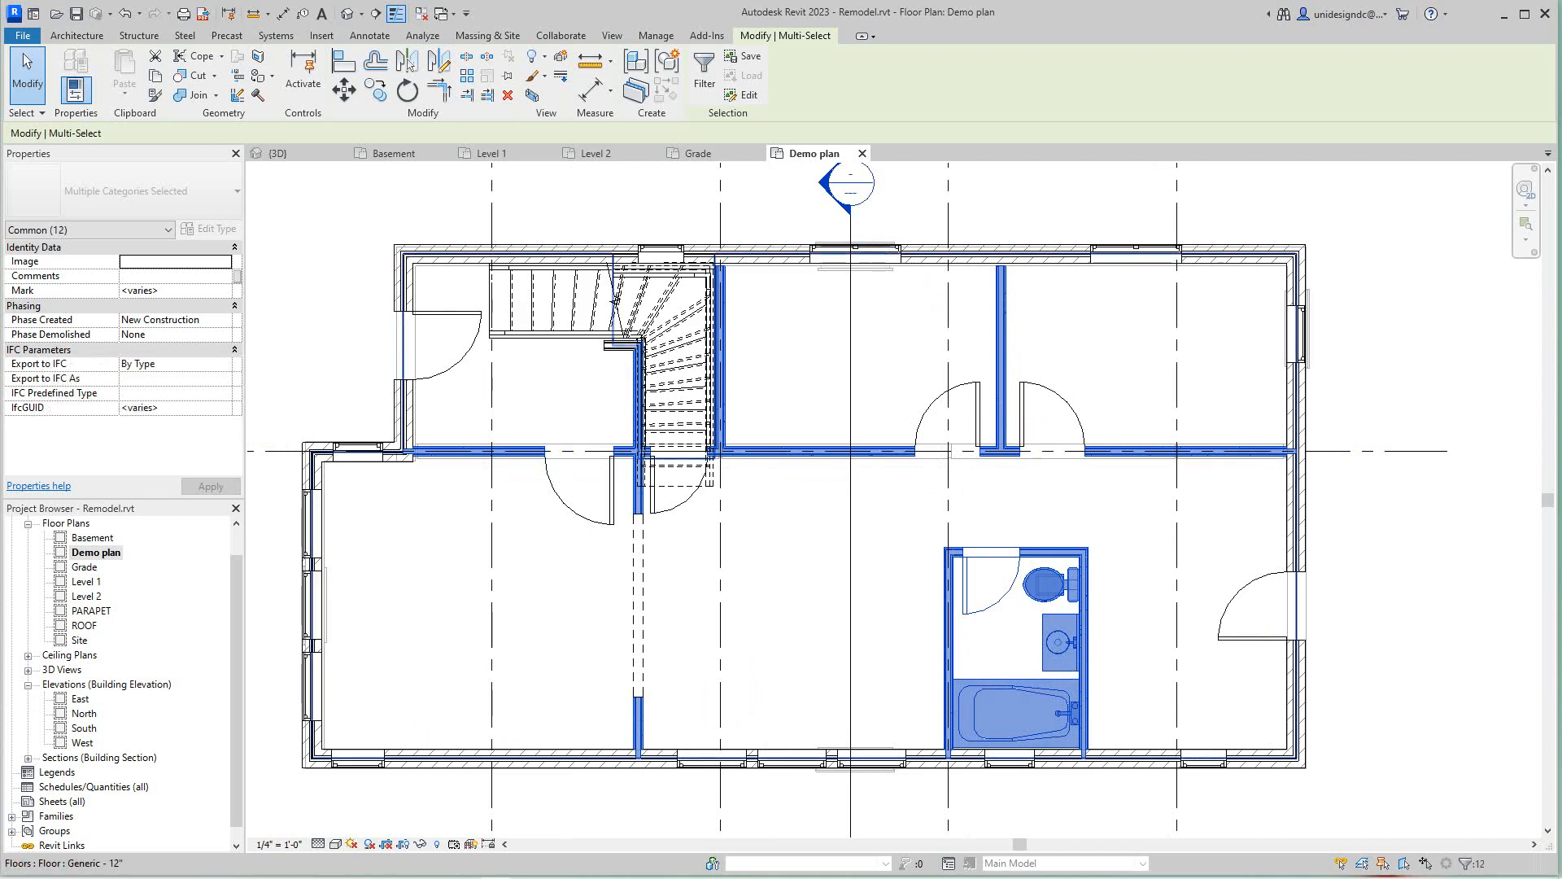
scroll(552, 493, "down", 1)
middle_click_drag(553, 496, 612, 491)
scroll(553, 537, "up", 2)
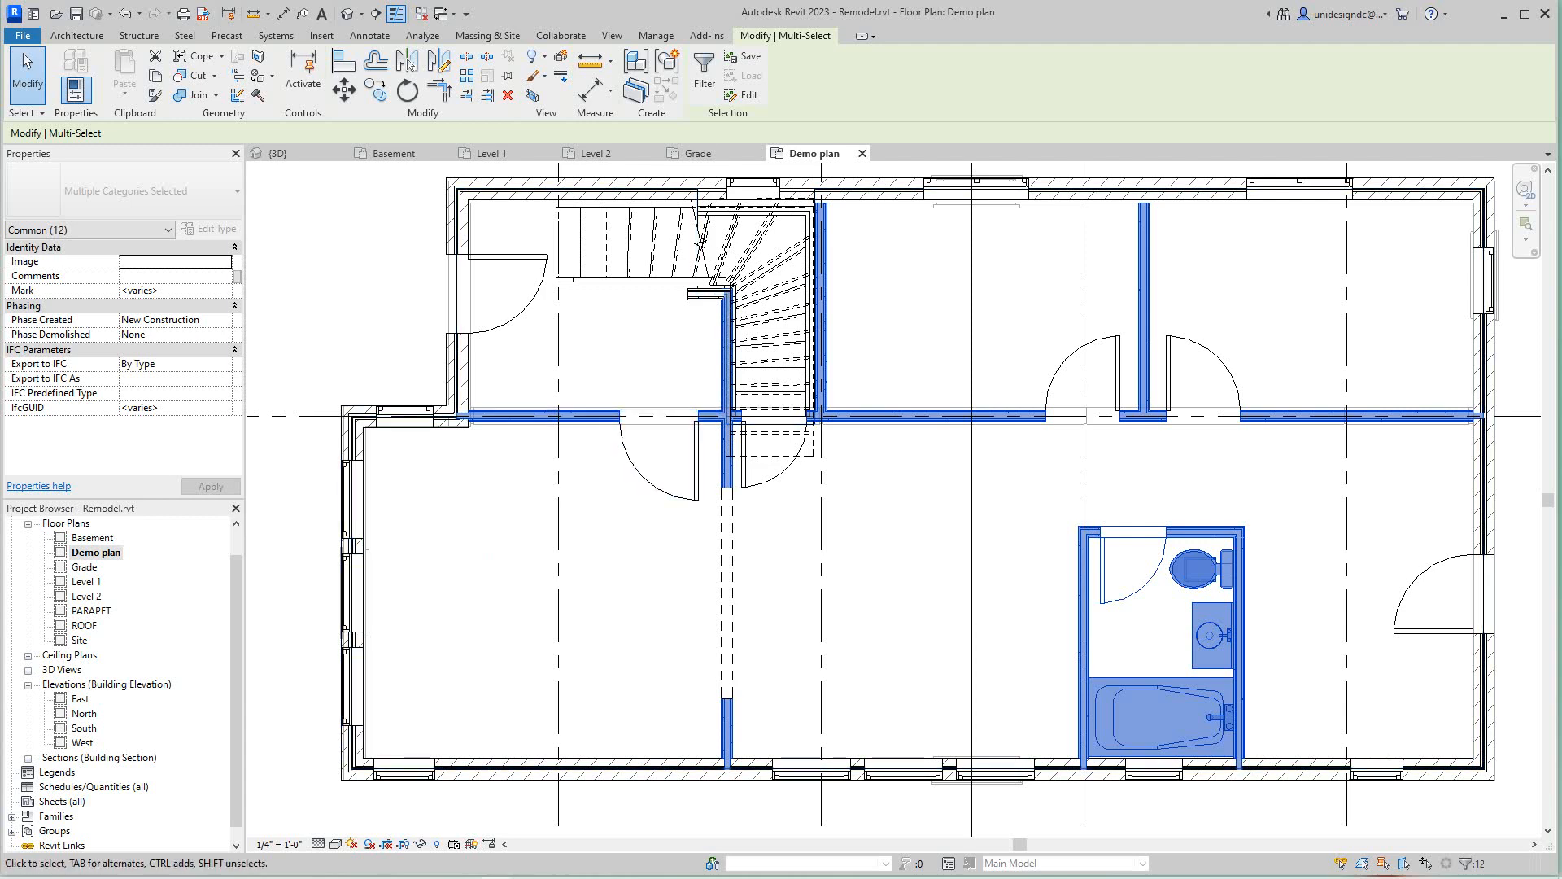
left_click(225, 334)
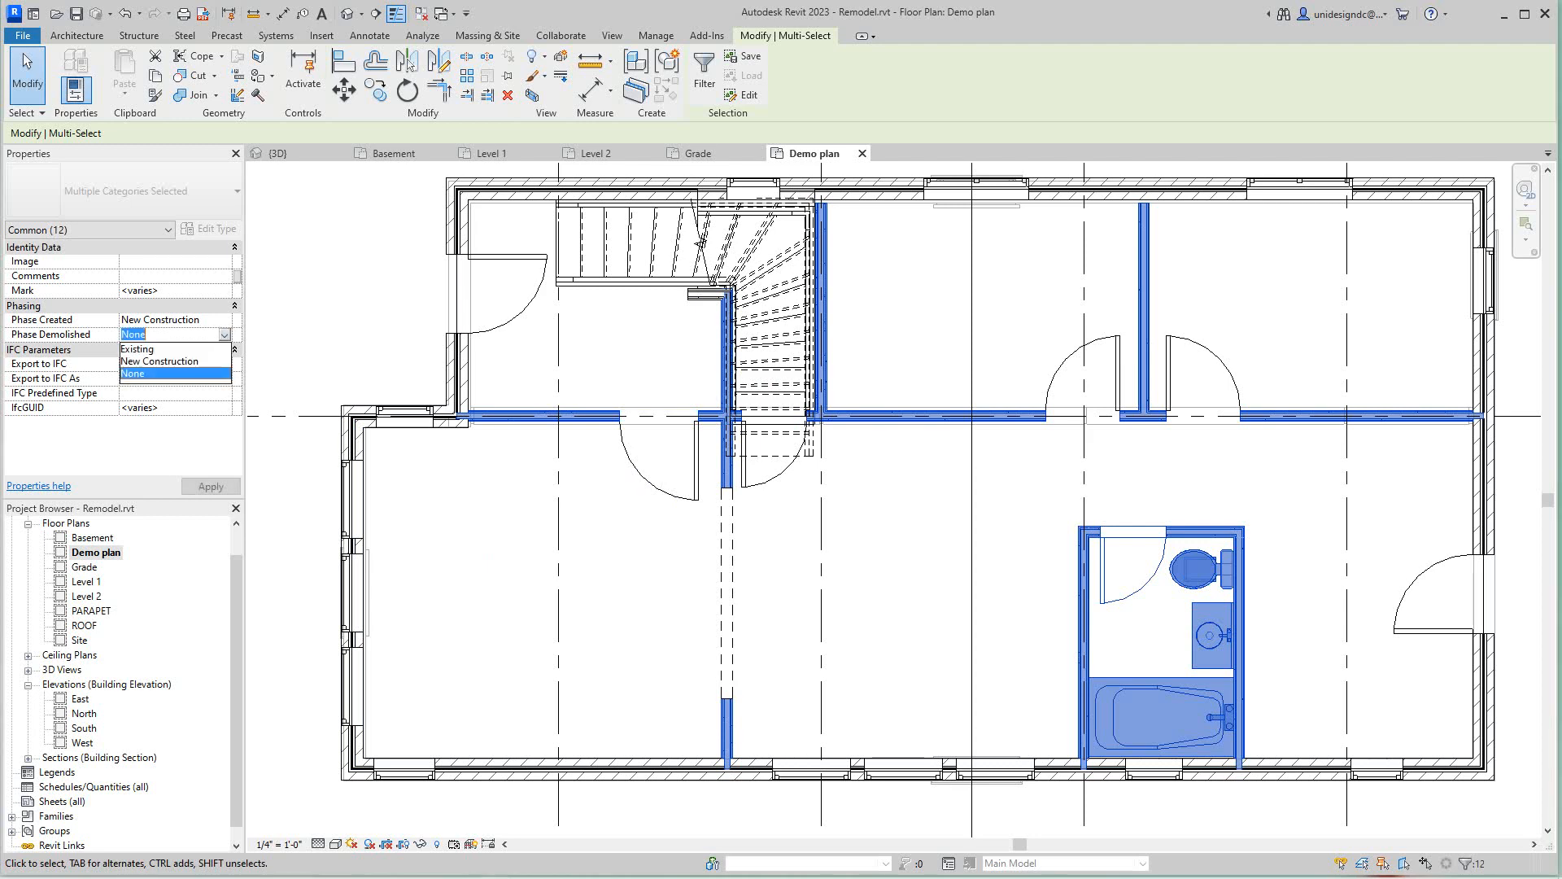
left_click(167, 361)
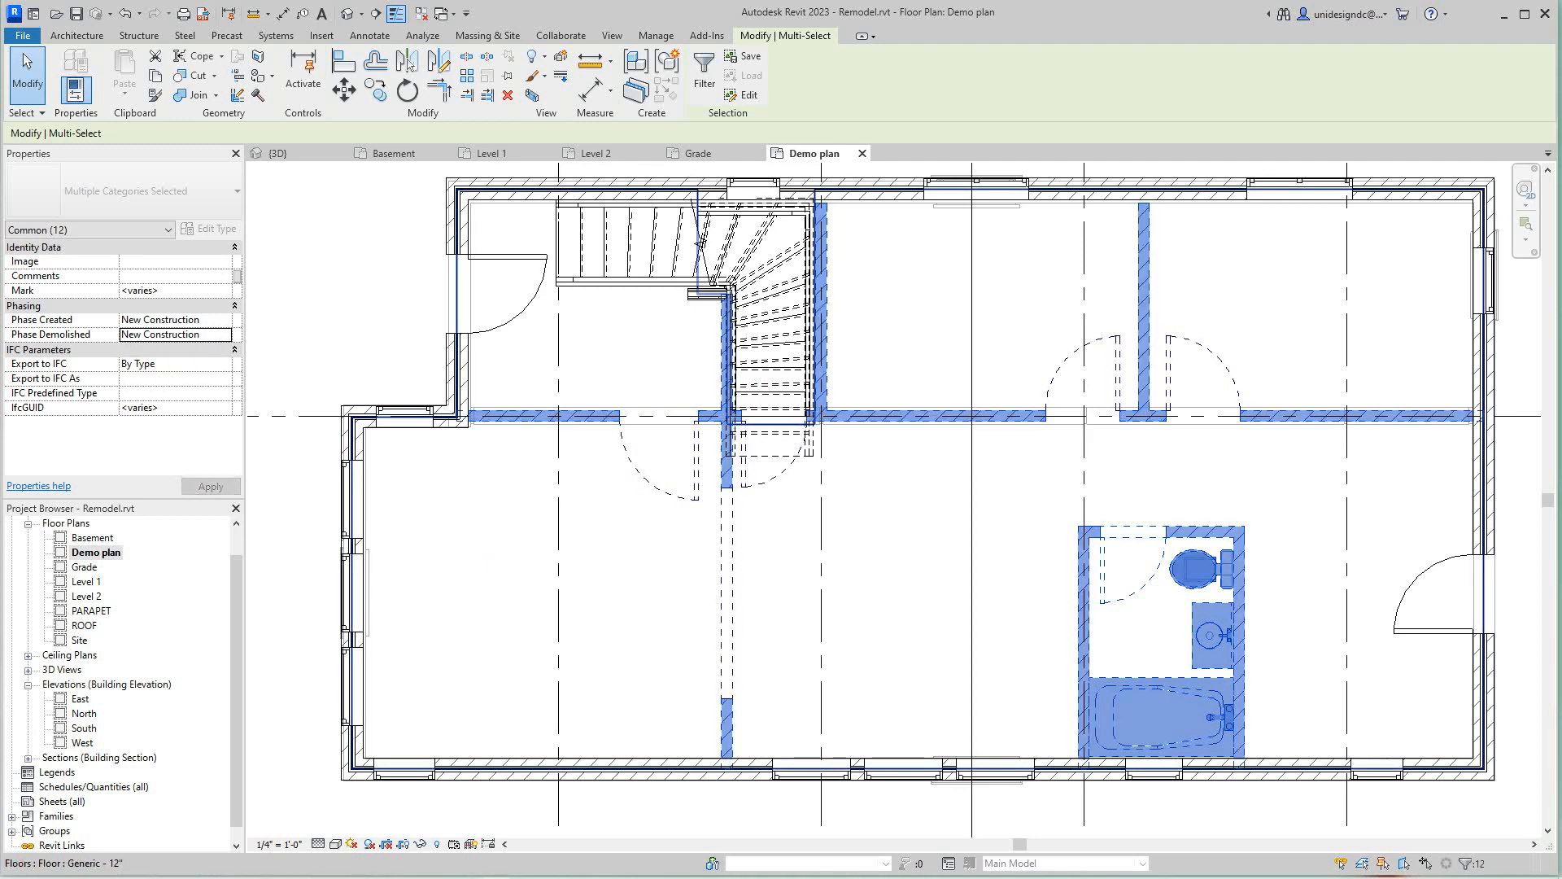
left_click(497, 560)
scroll(497, 561, "down", 3)
scroll(437, 493, "up", 2)
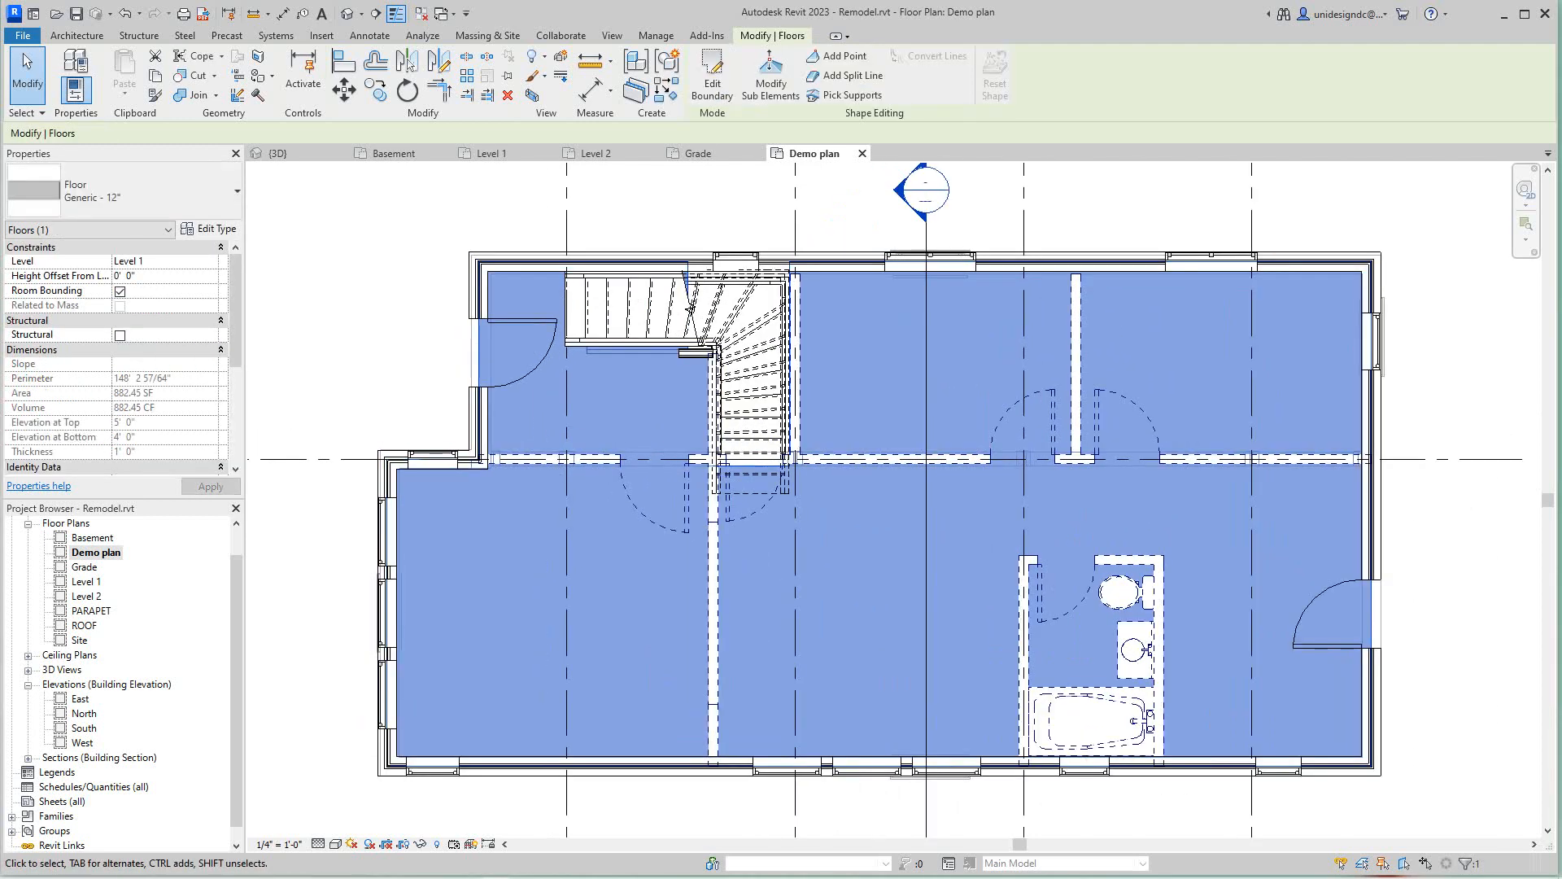
key("Escape")
scroll(642, 550, "down", 1)
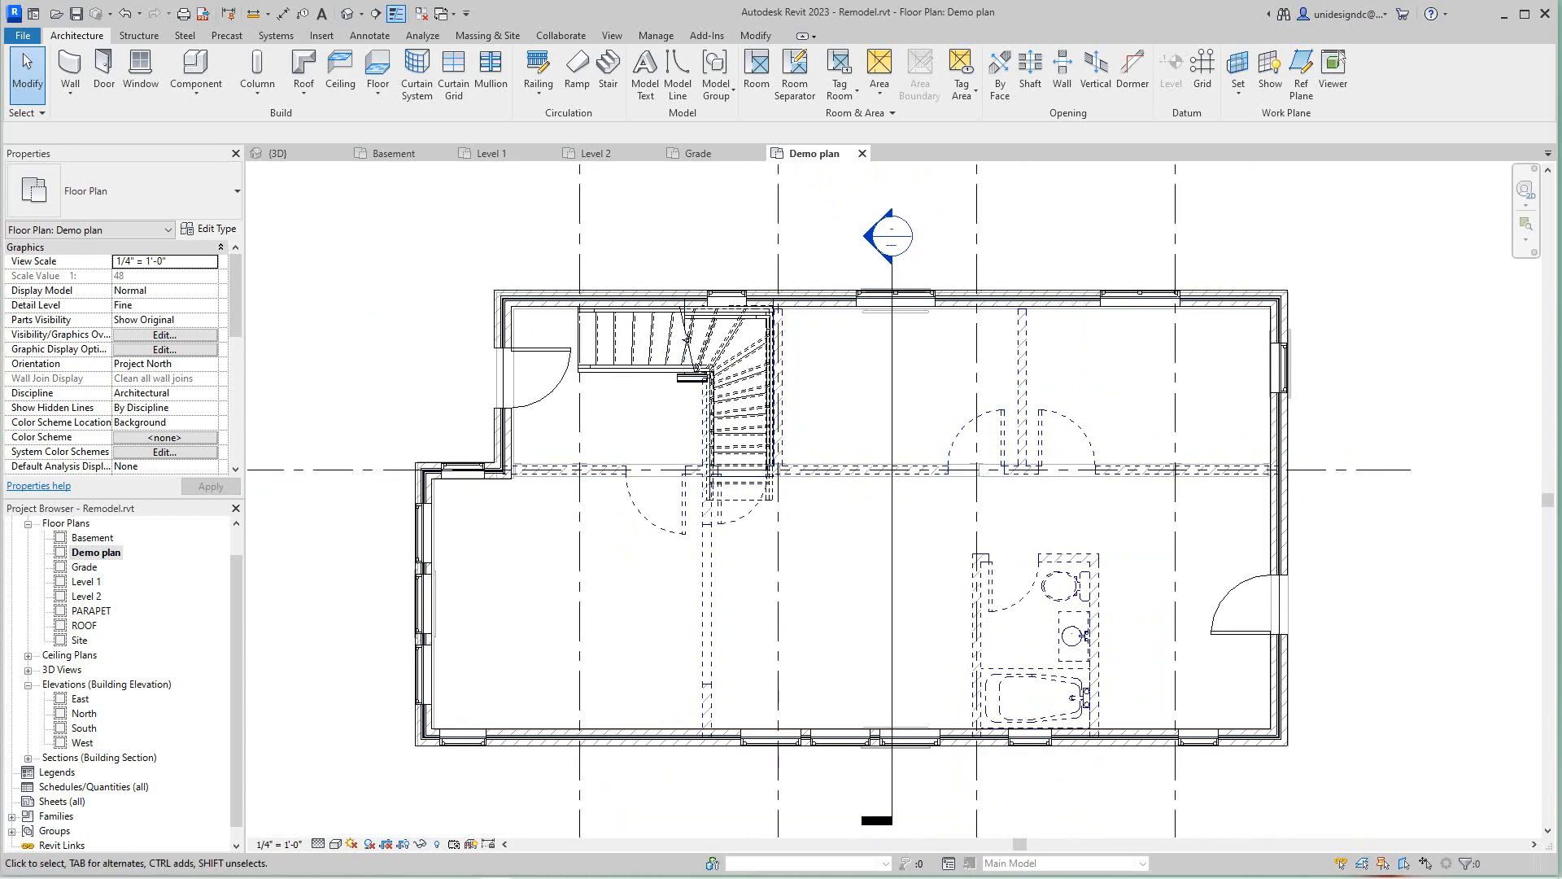
middle_click_drag(643, 550, 648, 540)
Look through the site photos in the FOR YT folder in File Explorer, and return to Revit.
mouse_move(455, 872)
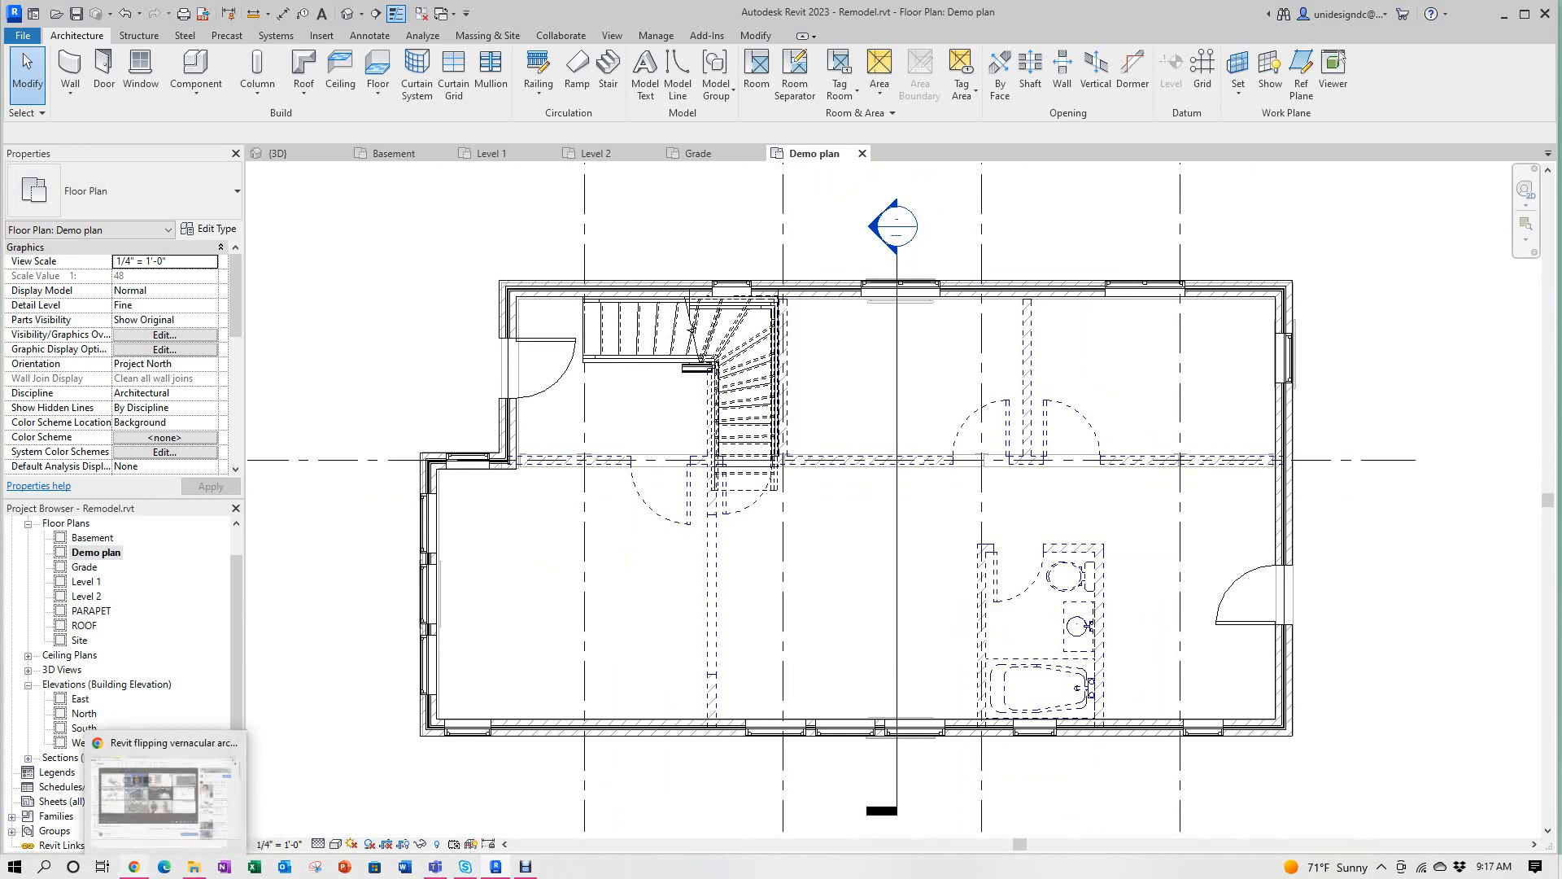
mouse_move(194, 866)
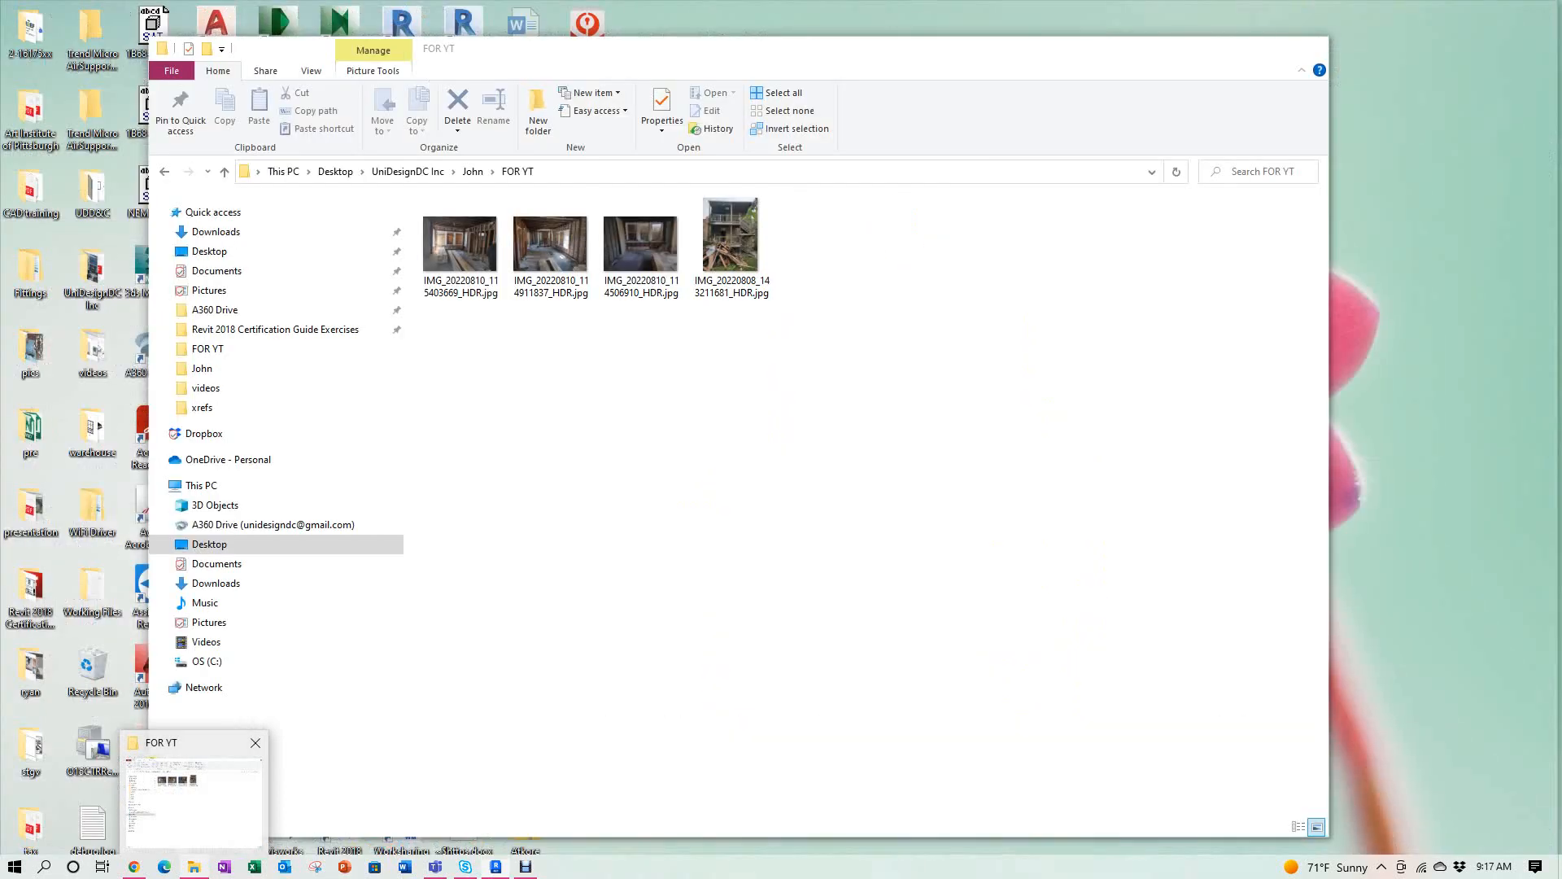
left_click(194, 798)
double_click(460, 245)
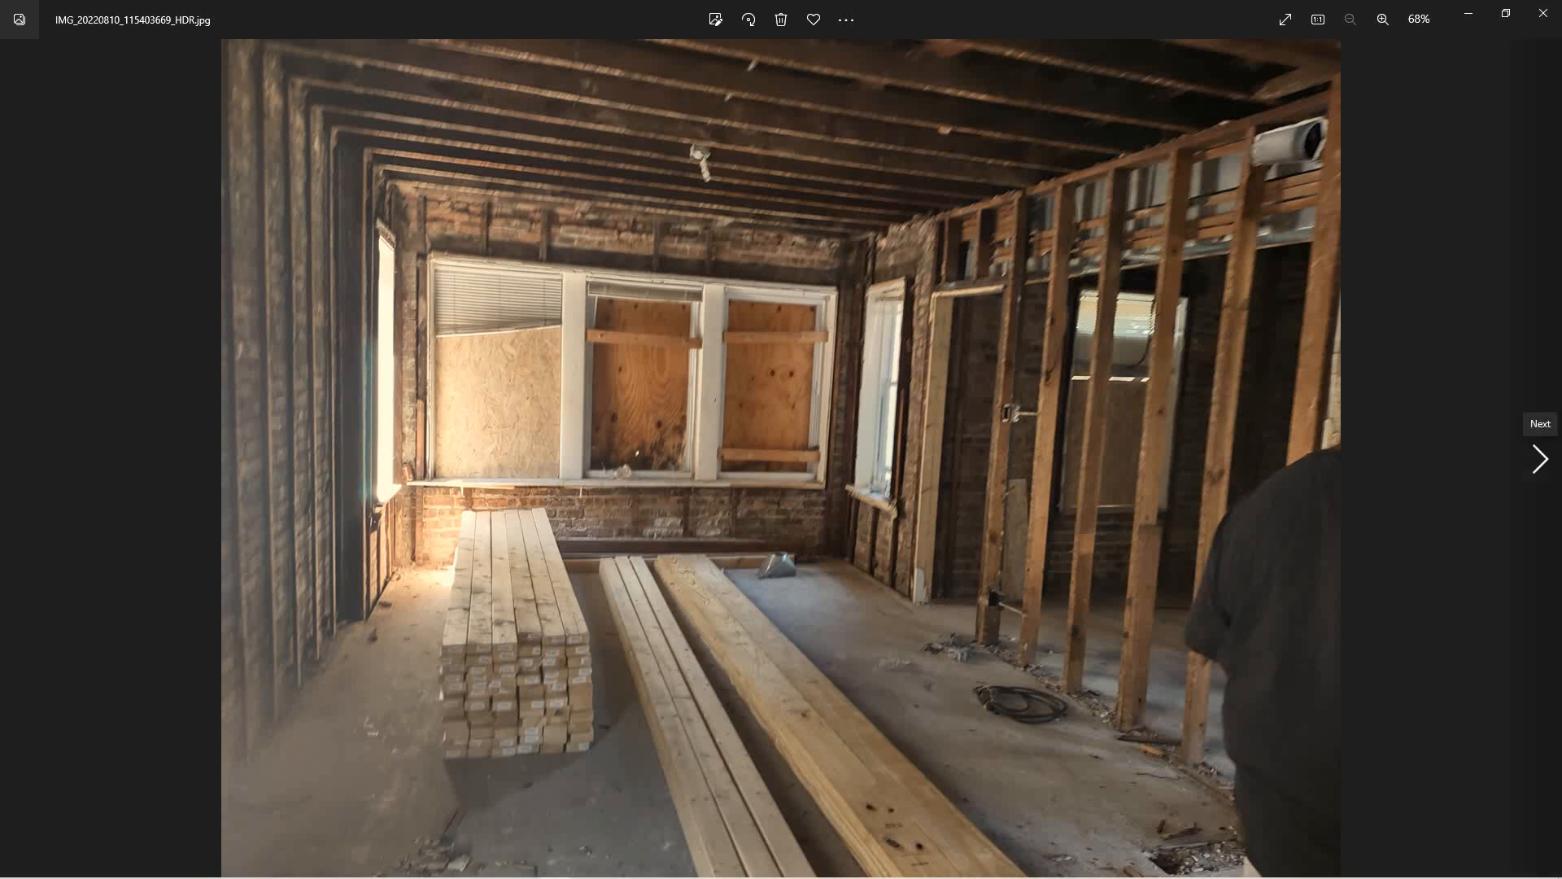
left_click(1540, 458)
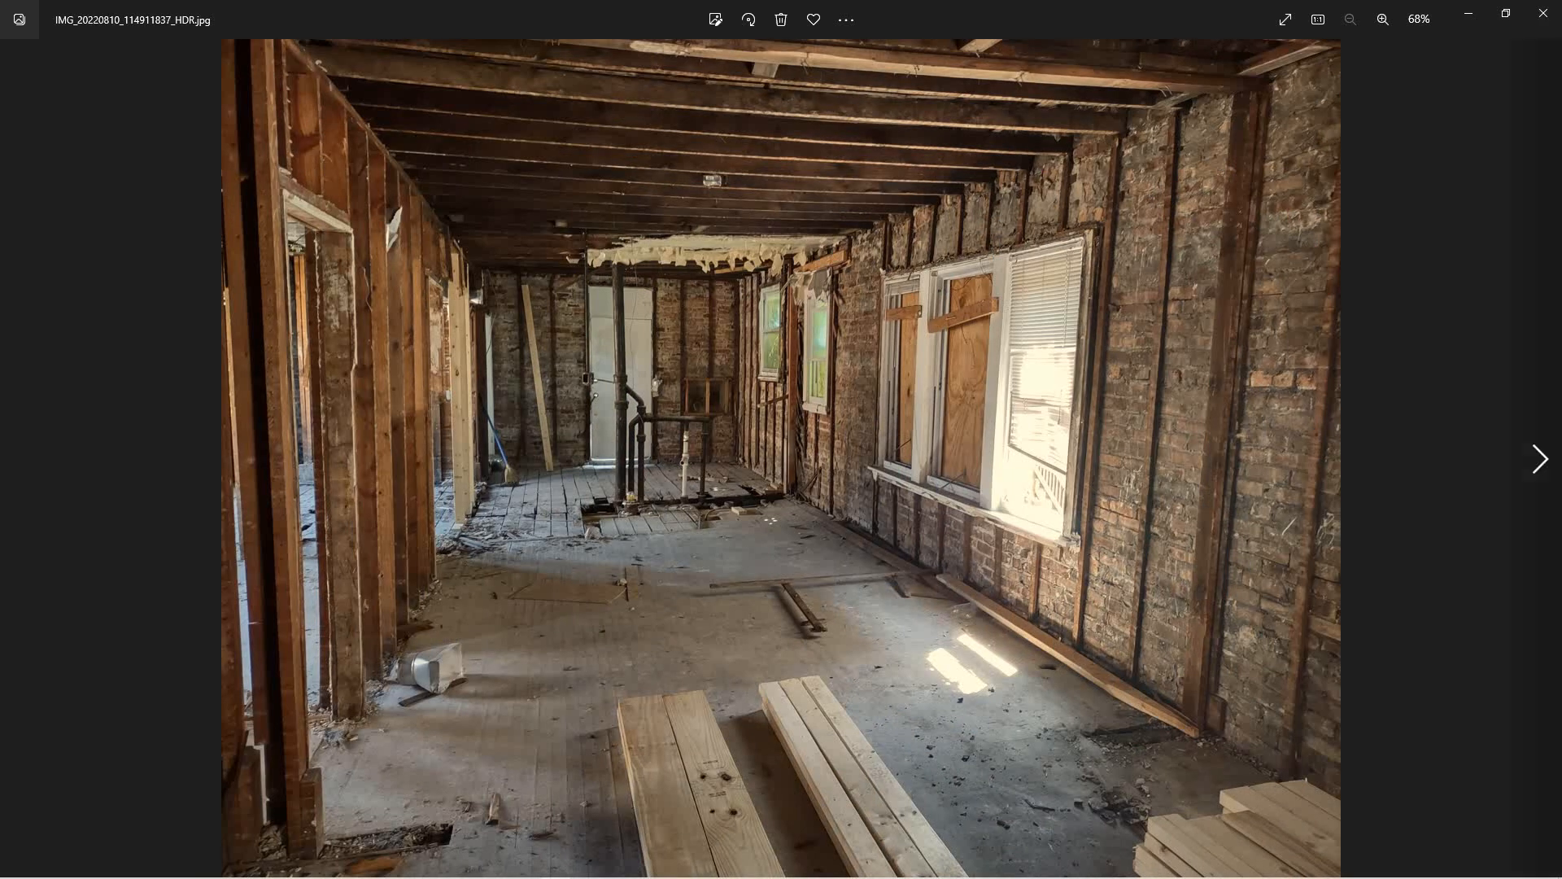
key("Right")
key("Right")
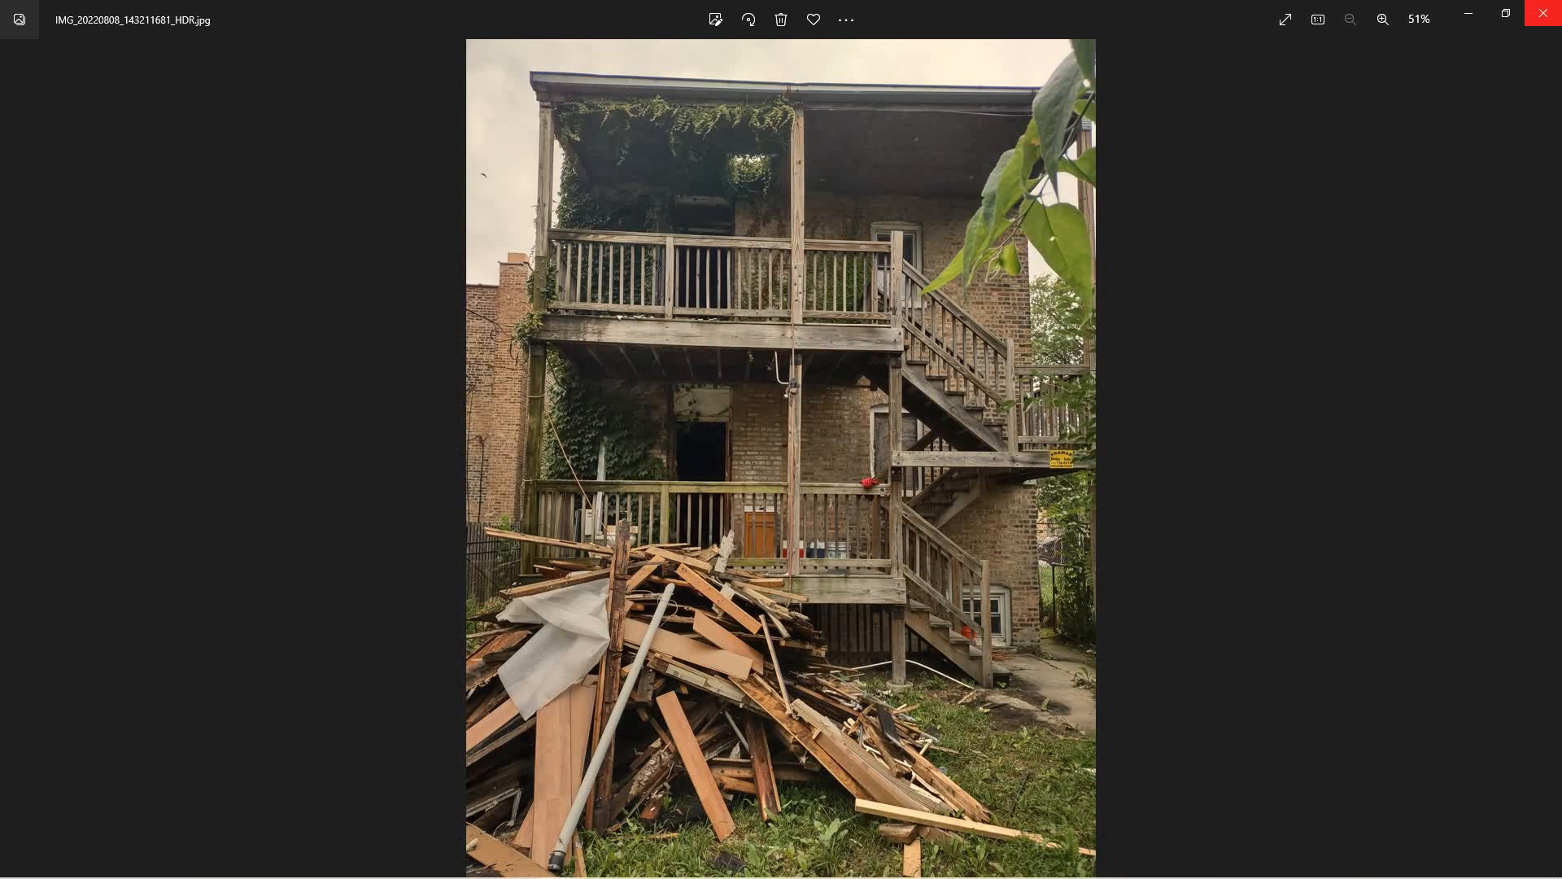
left_click(1543, 13)
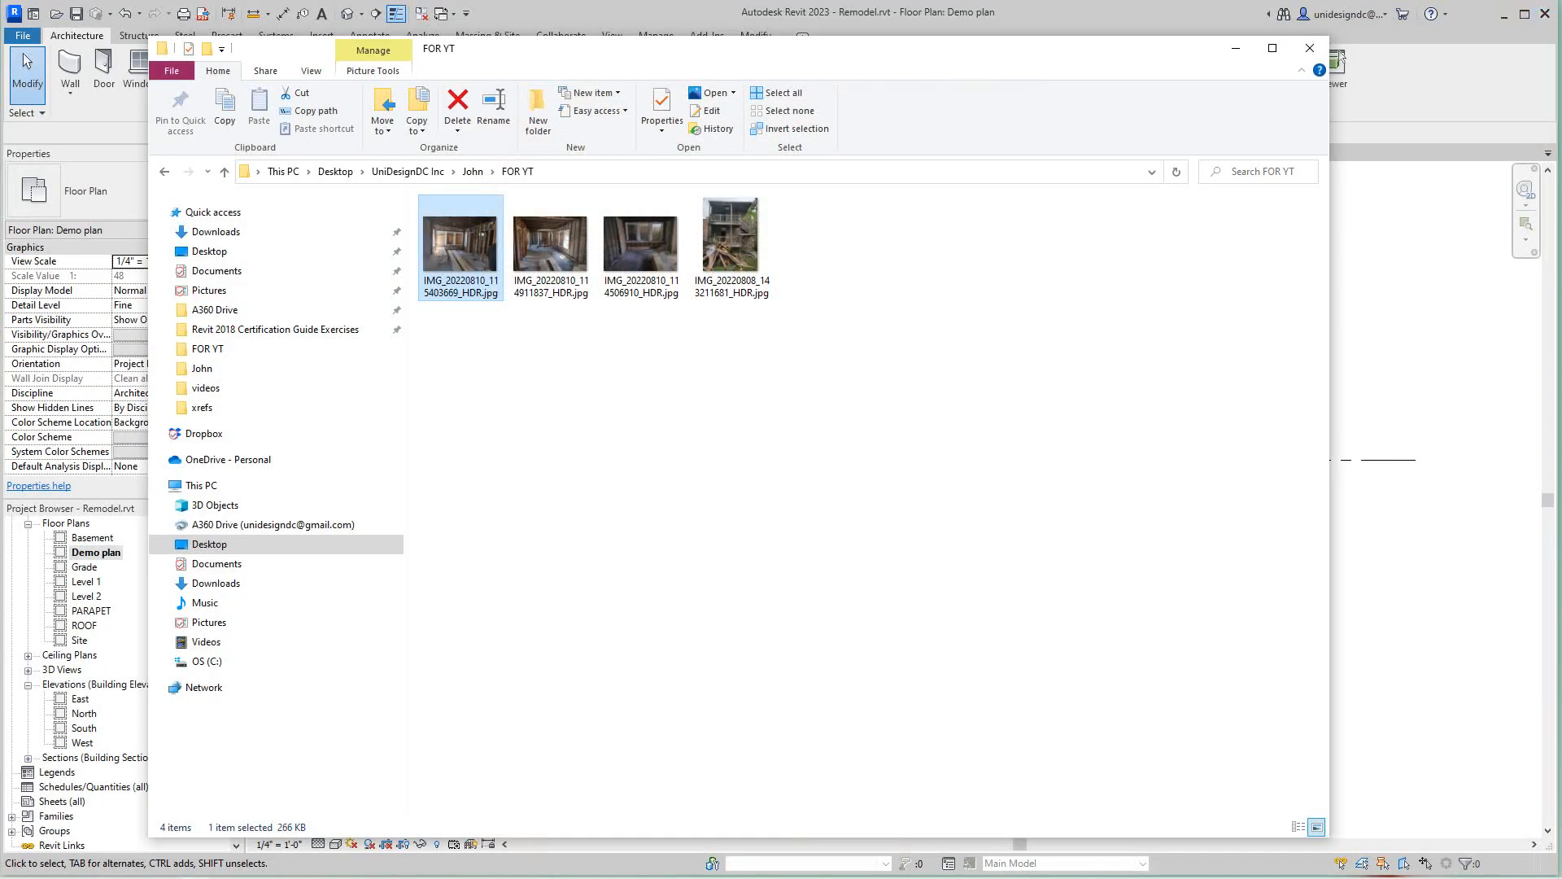
left_click(1236, 48)
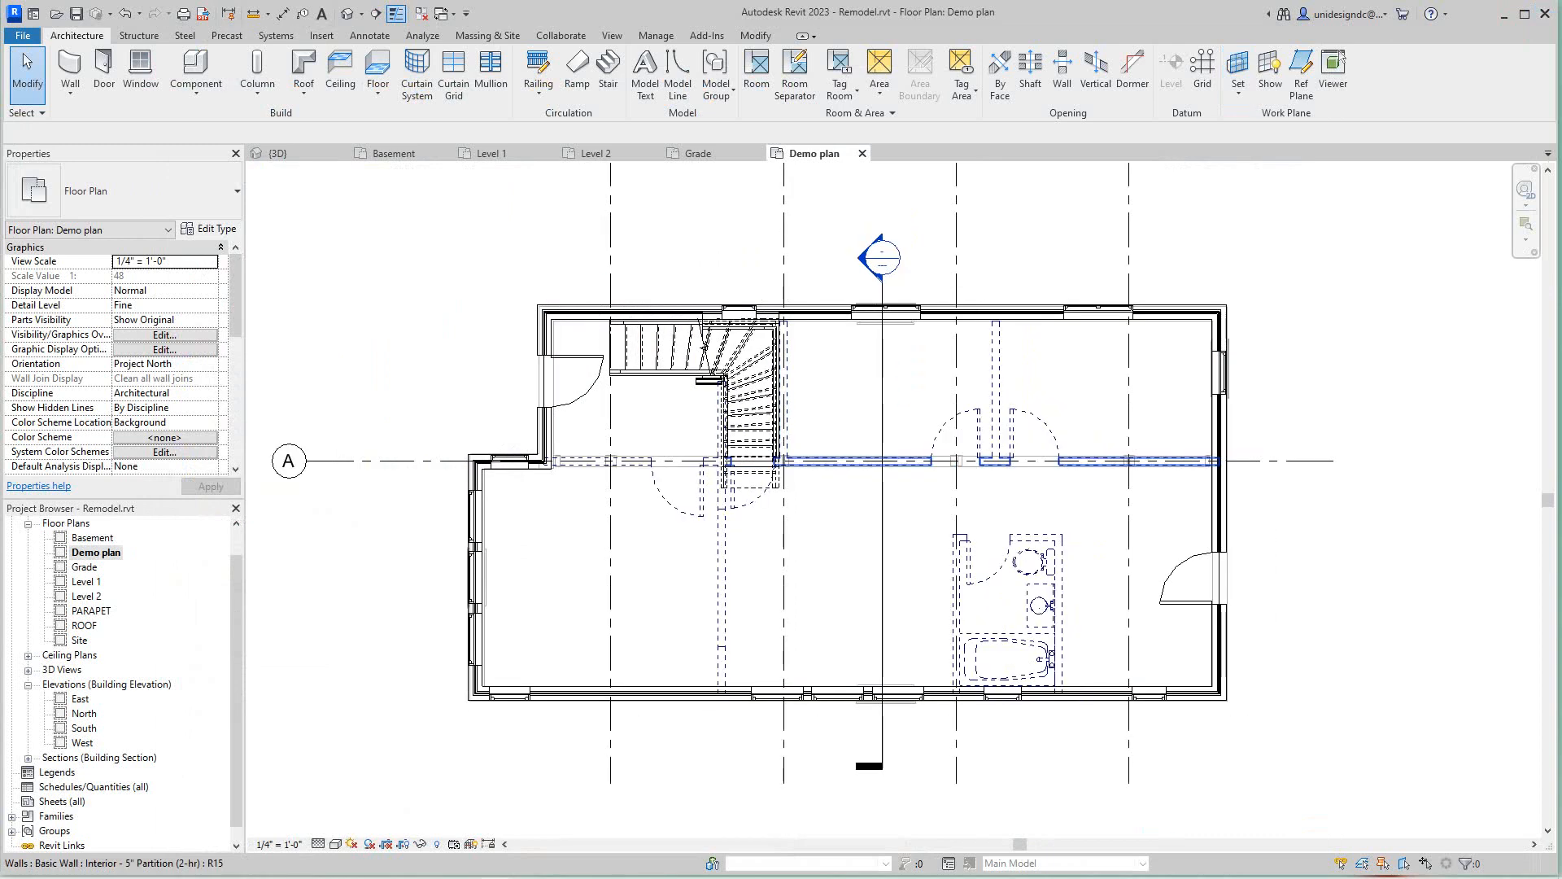
Open the Level 1 floor plan and bring up its phasing properties.
scroll(805, 540, "up", 1)
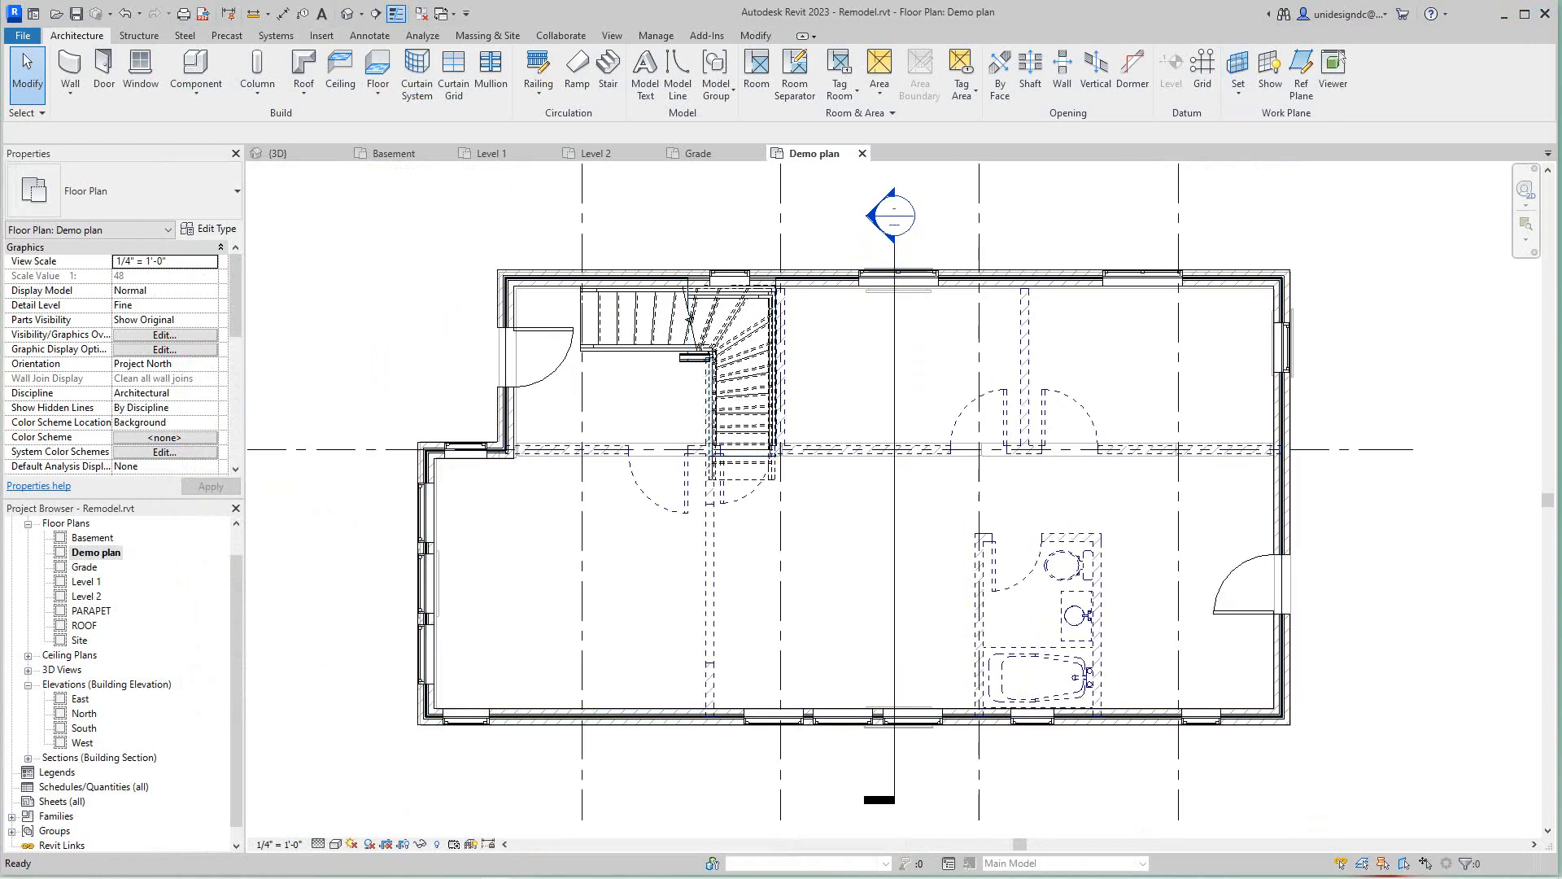
double_click(86, 582)
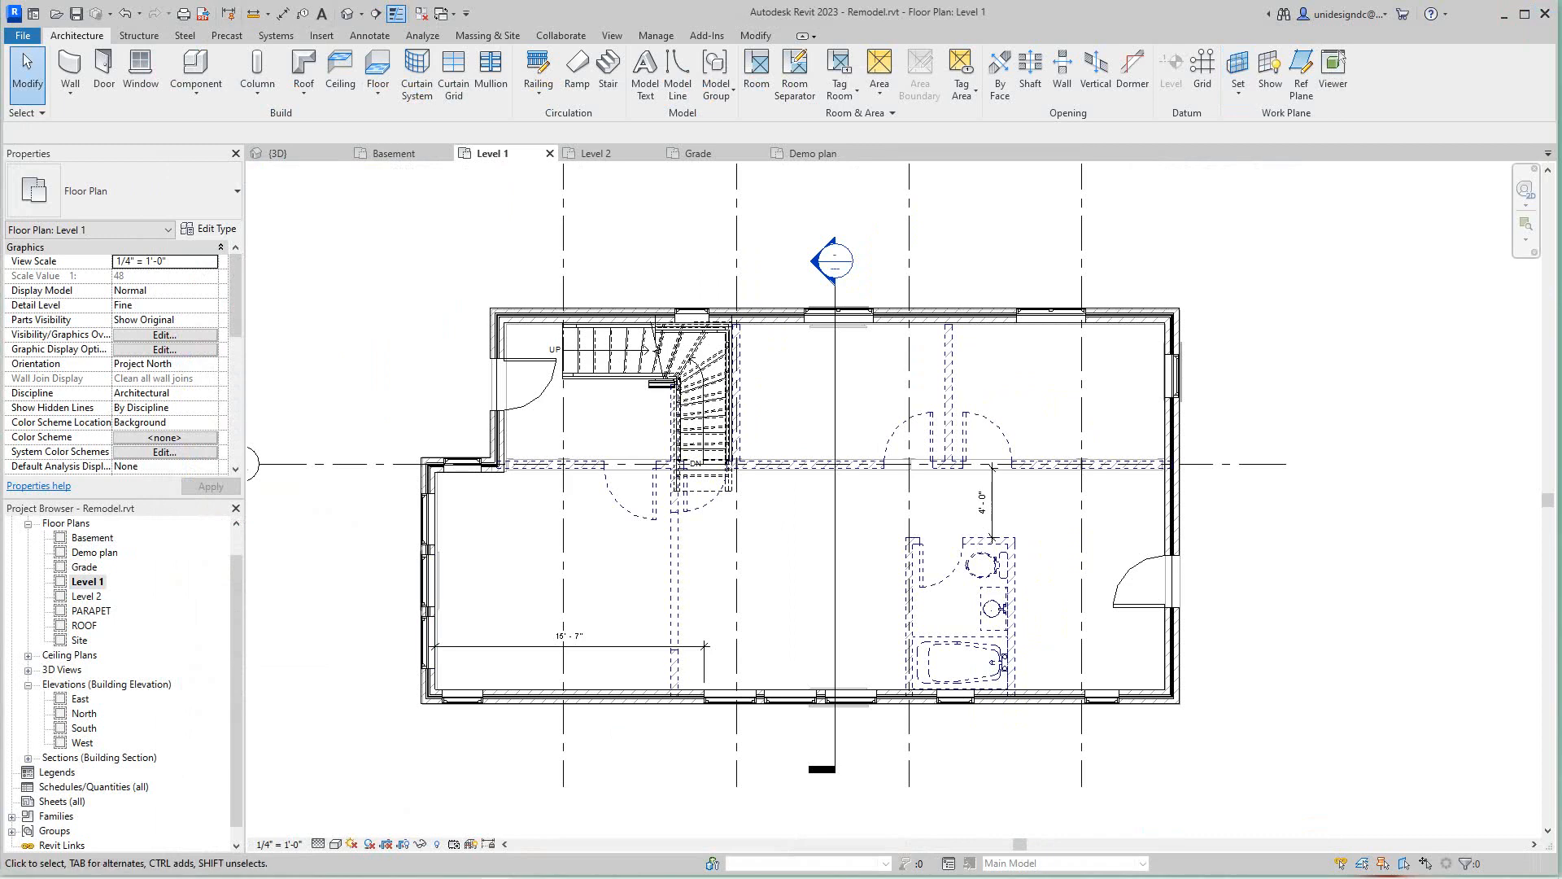
scroll(122, 358, "down", 8)
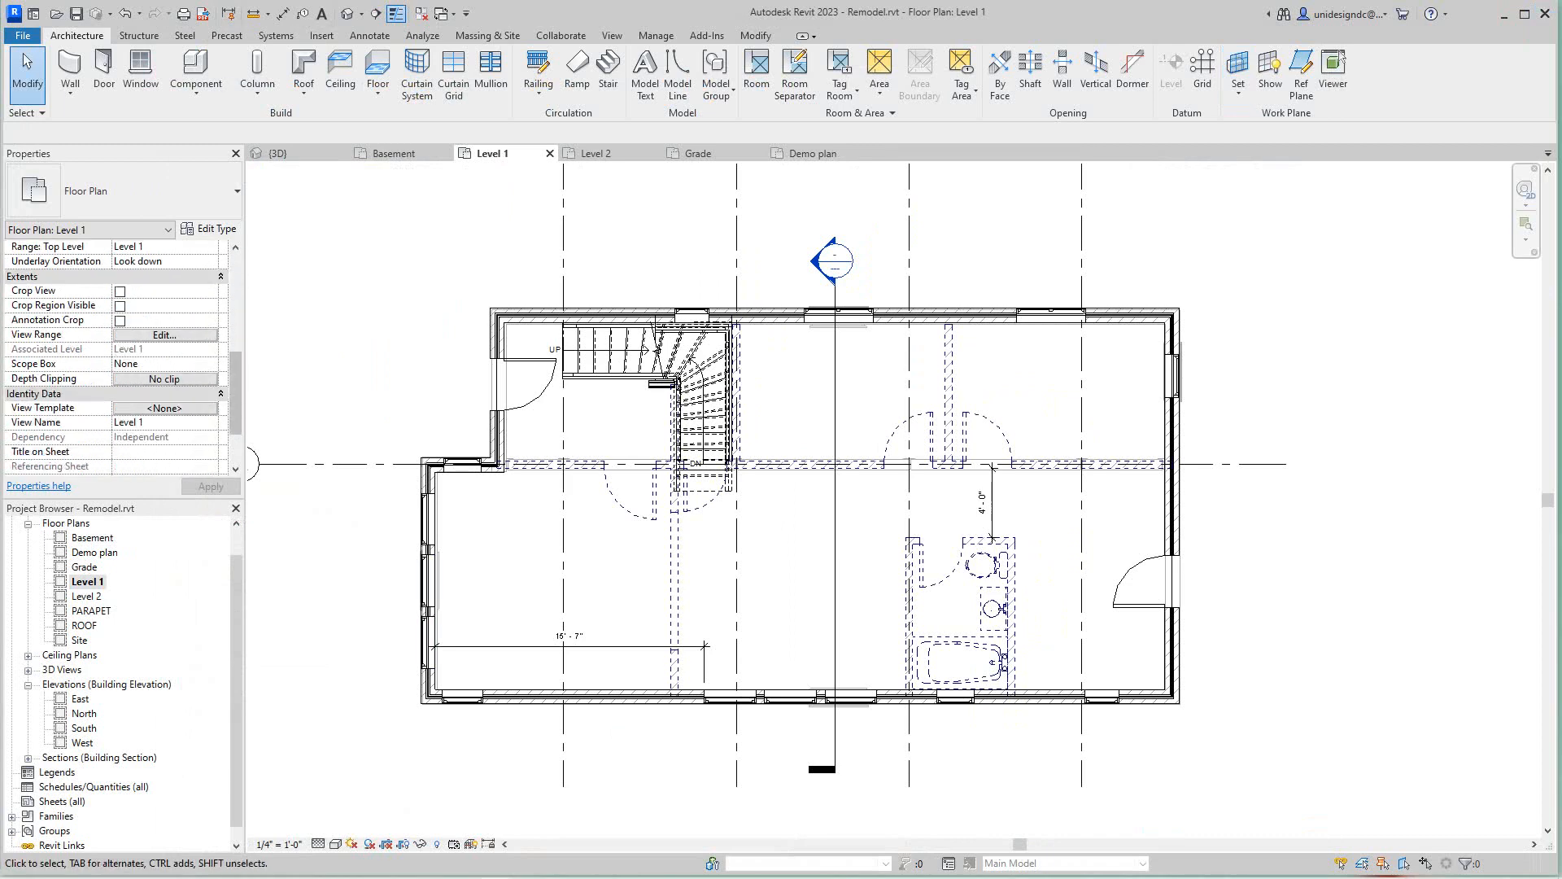
scroll(122, 358, "down", 1)
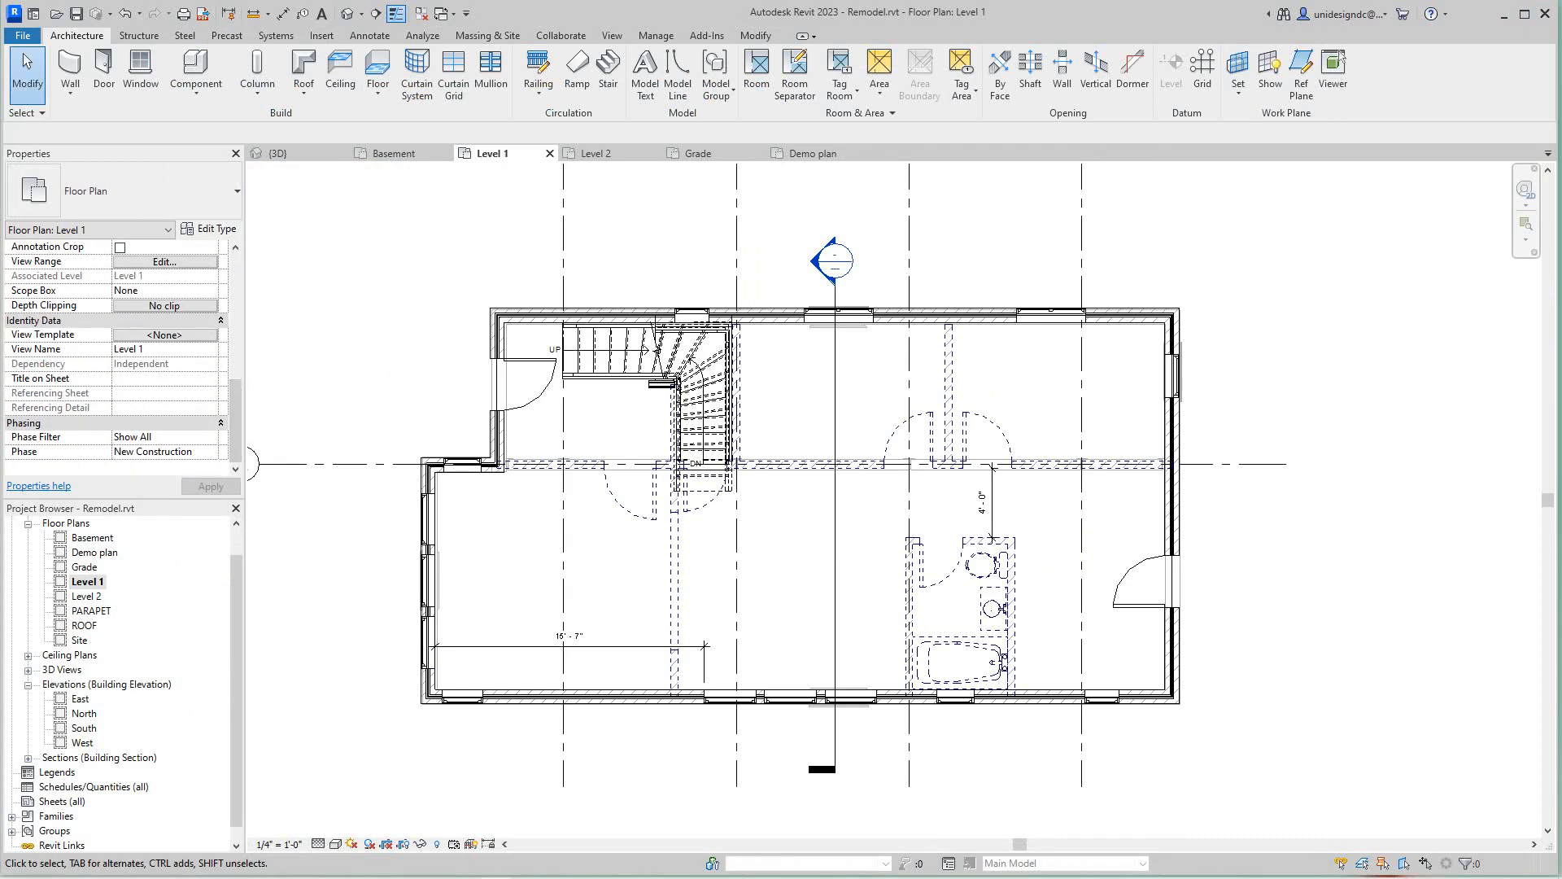
Try the None phase filter on the Level 1 view, and set it back to Show All.
left_click(211, 438)
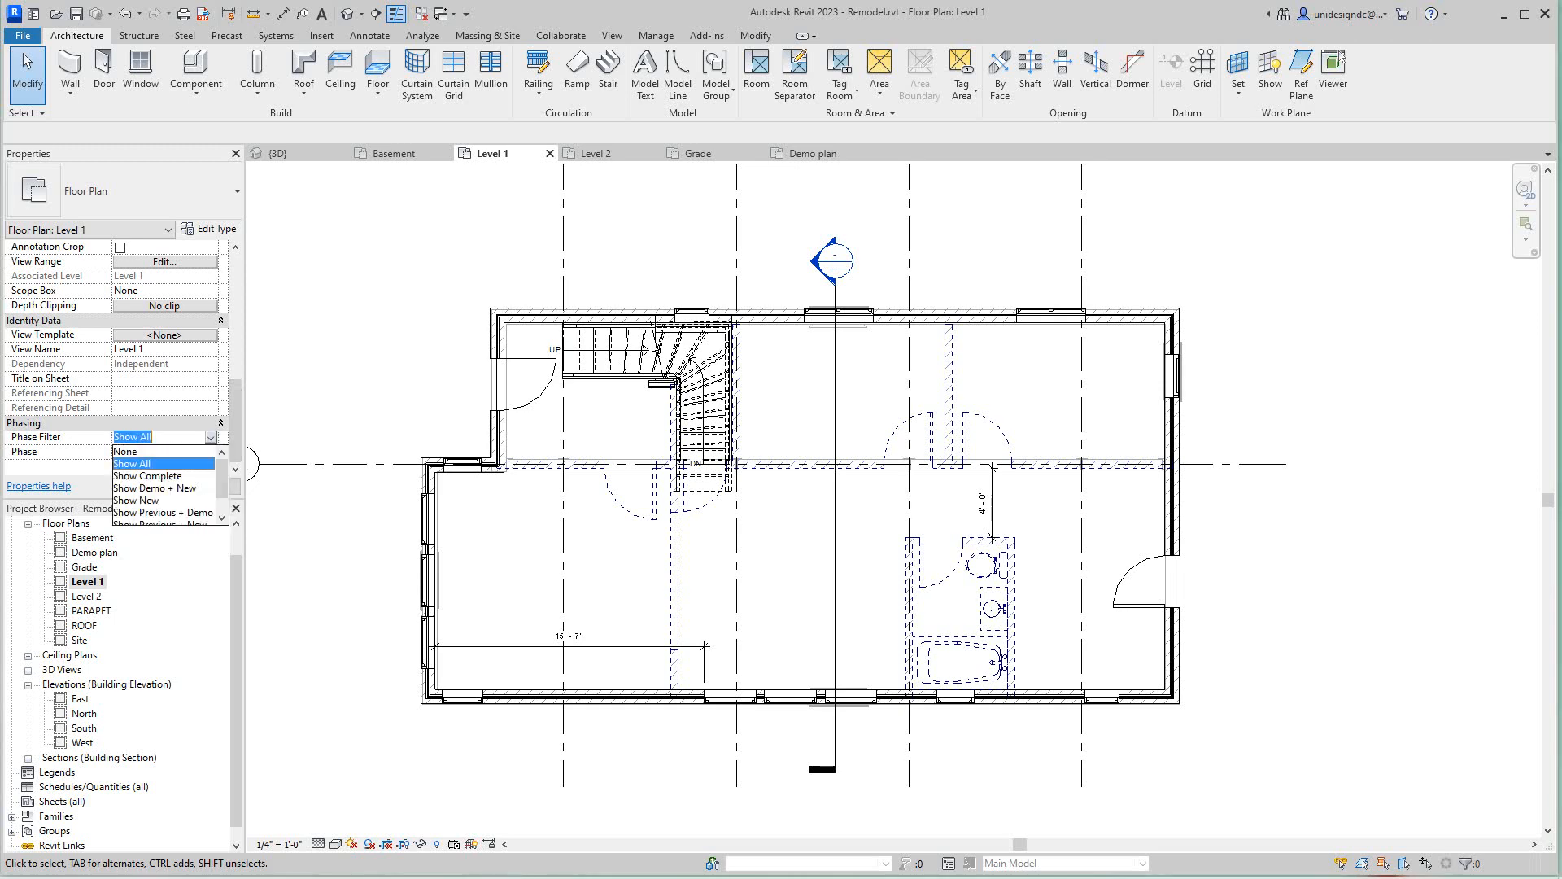
left_click(127, 452)
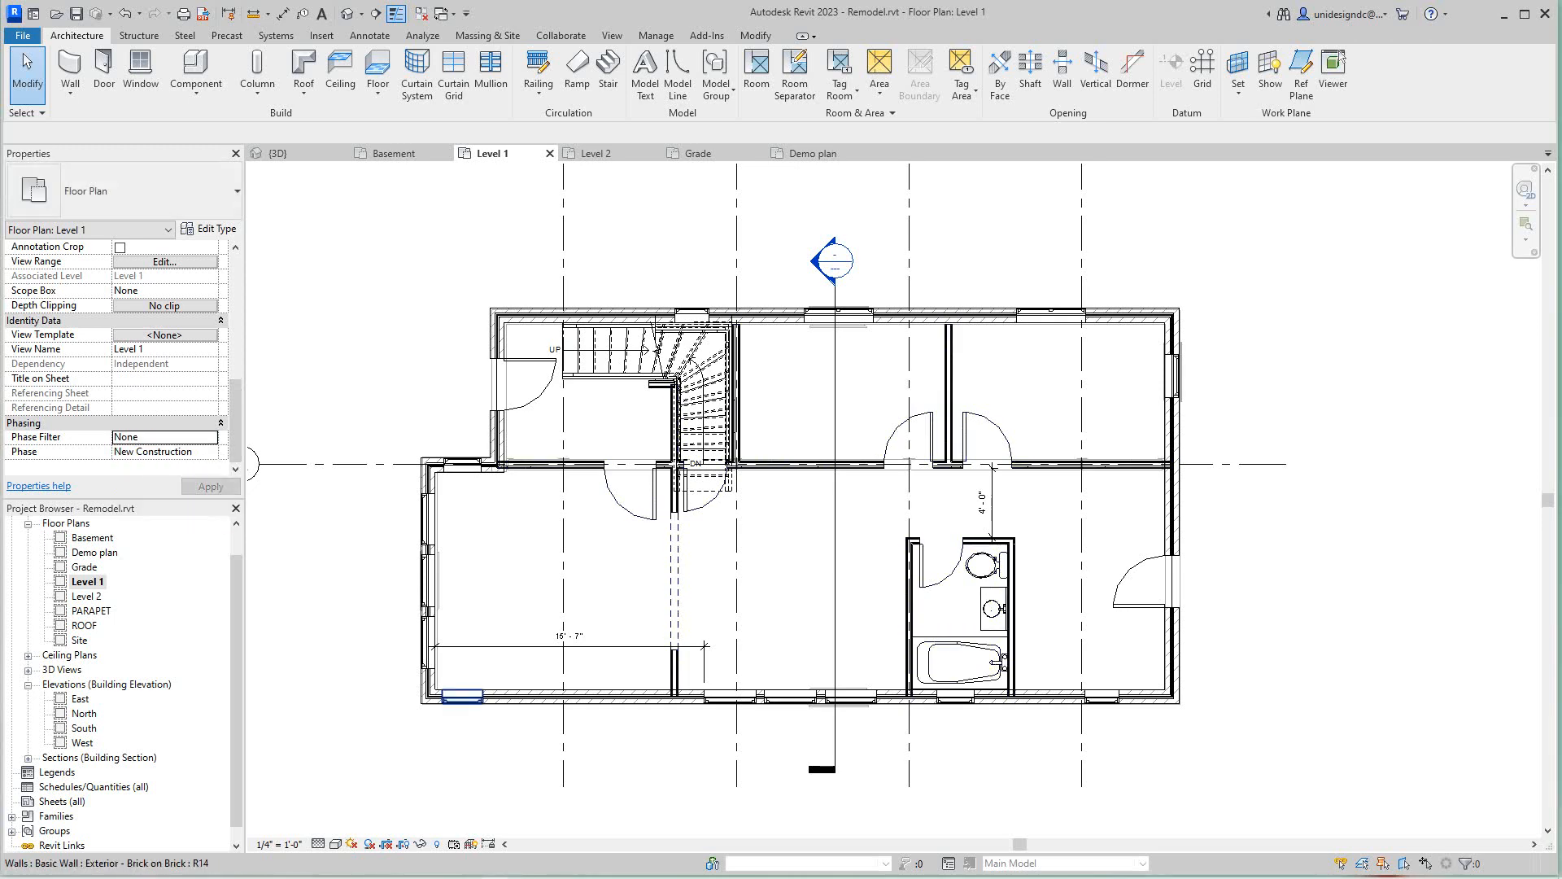
left_click(211, 437)
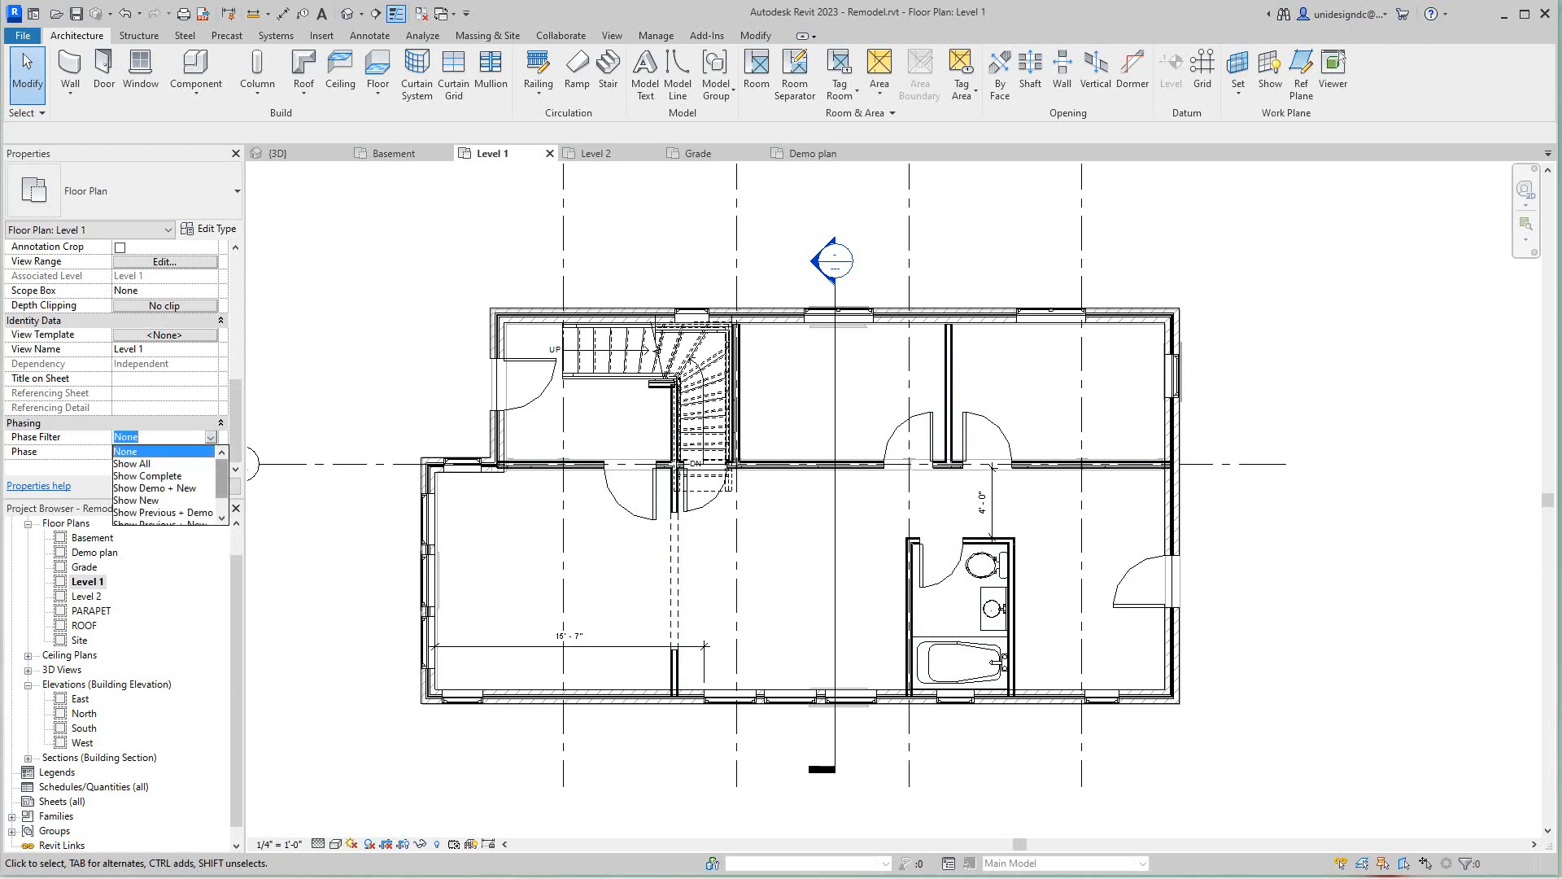
left_click(133, 463)
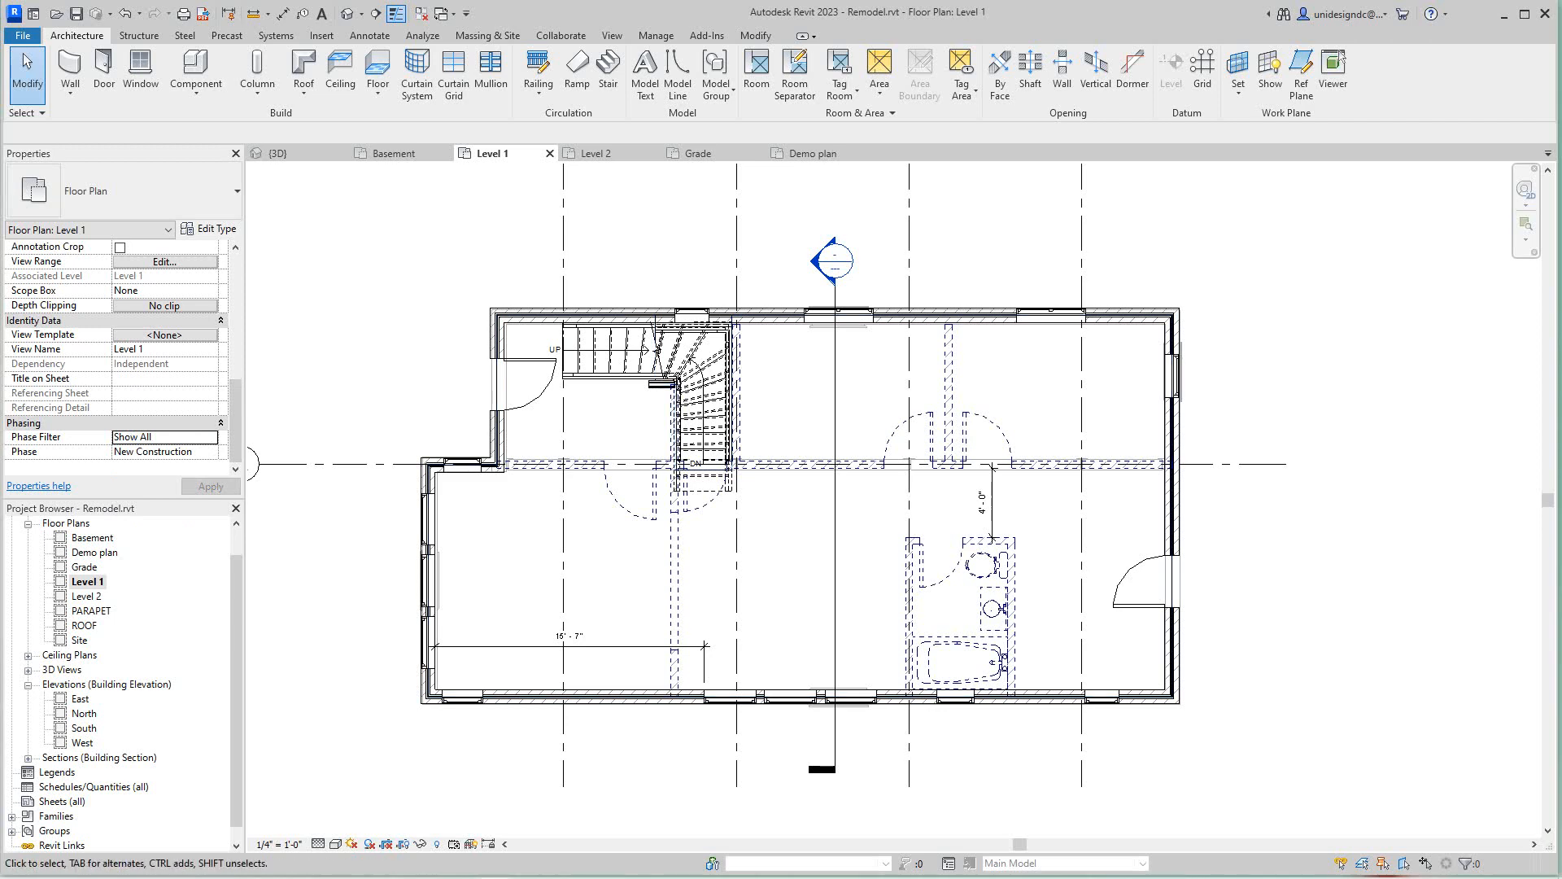
Try the Existing phase on Level 1, return it to New Construction, and set the phase filter to None.
left_click(166, 452)
left_click(134, 467)
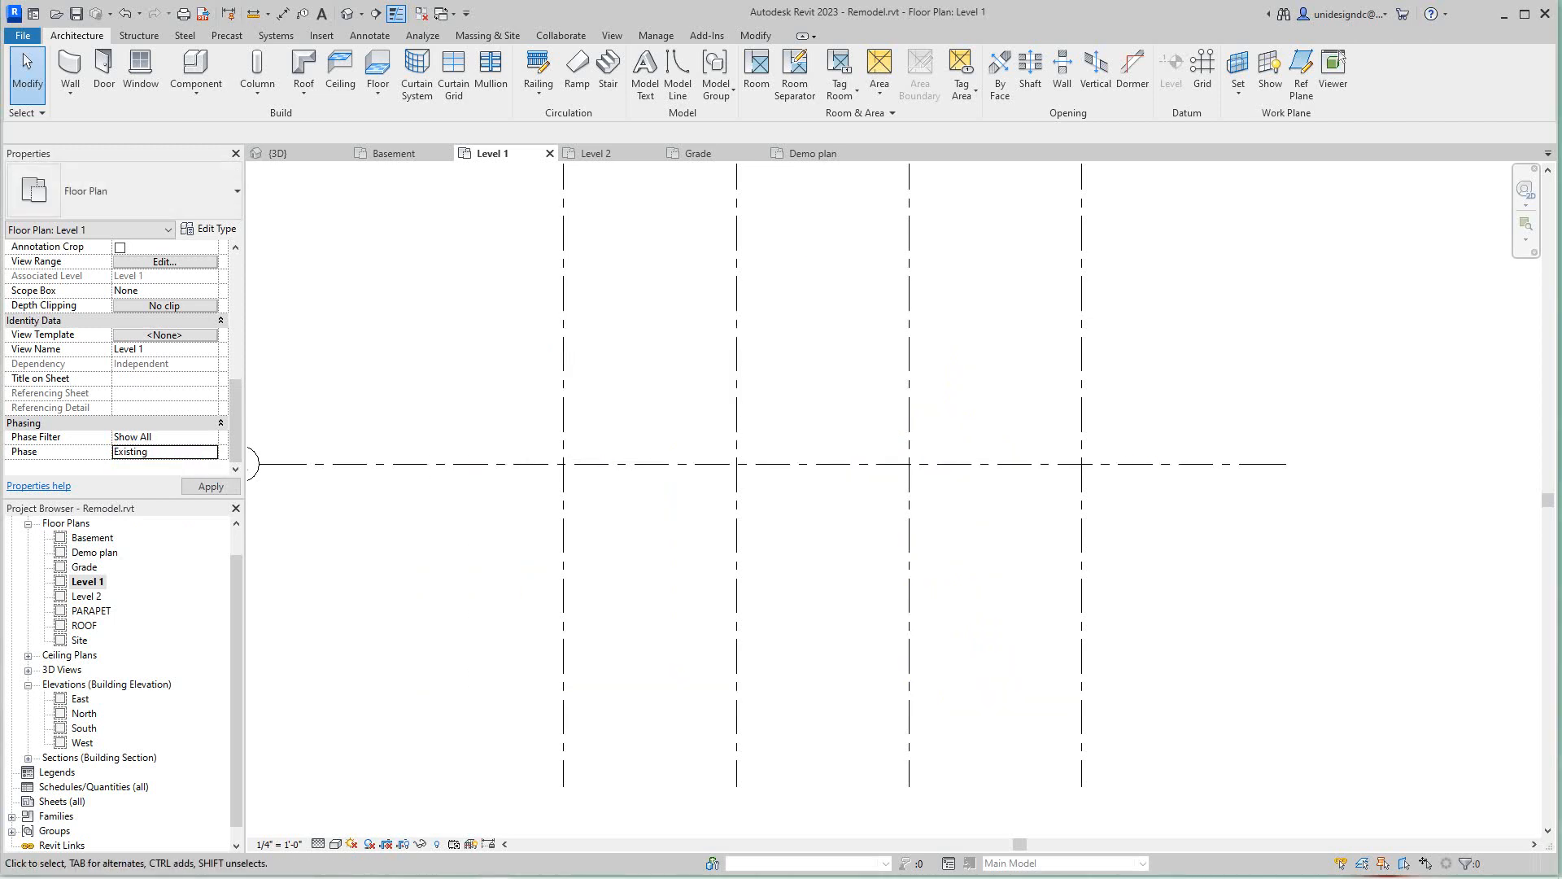
left_click(211, 452)
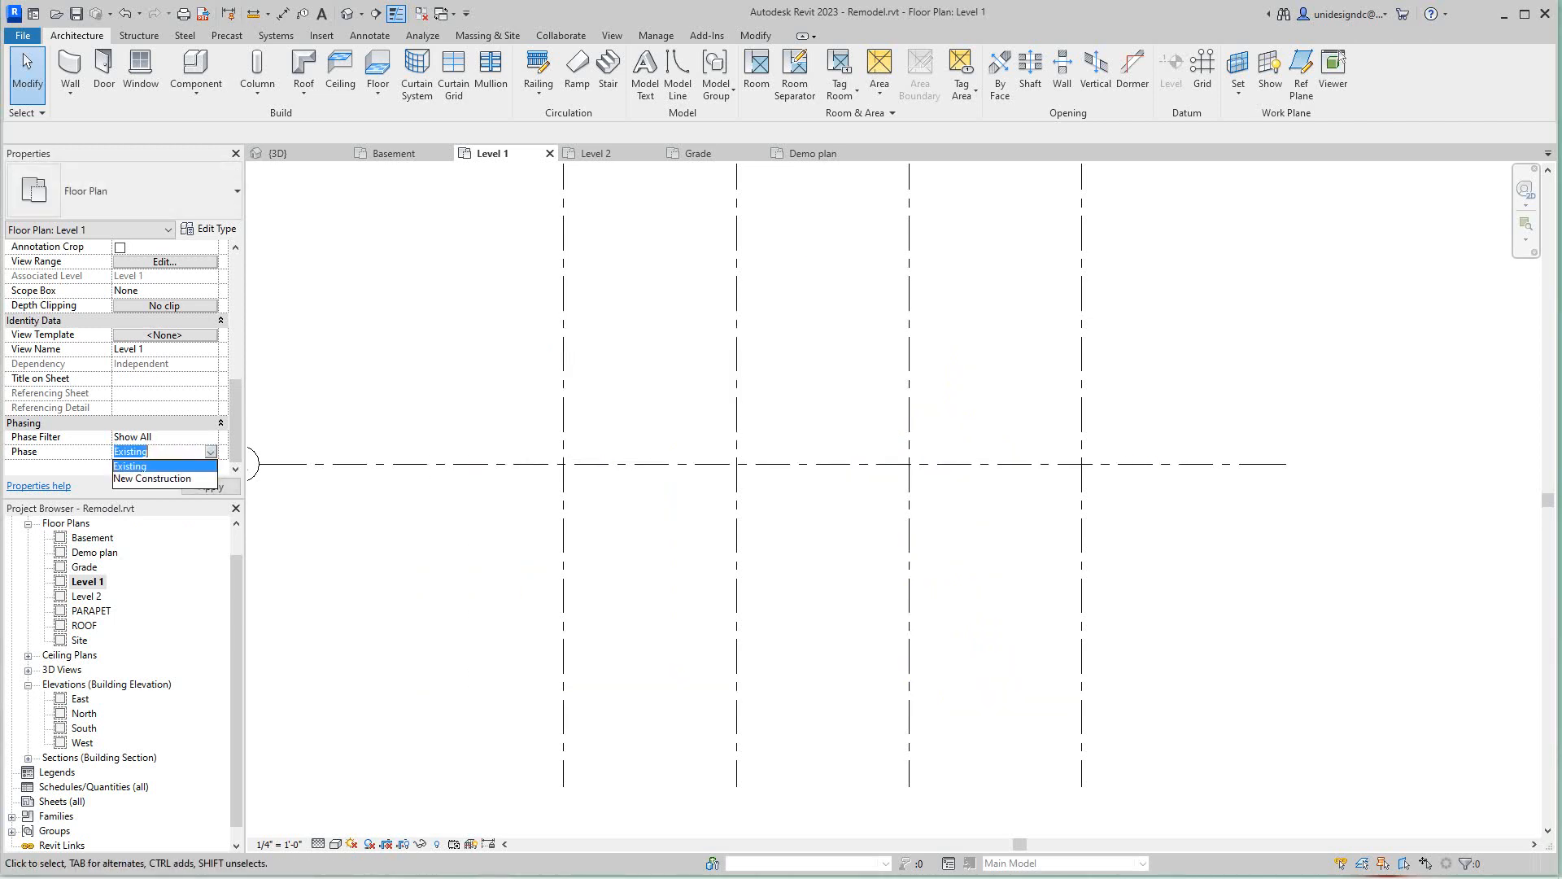
left_click(190, 479)
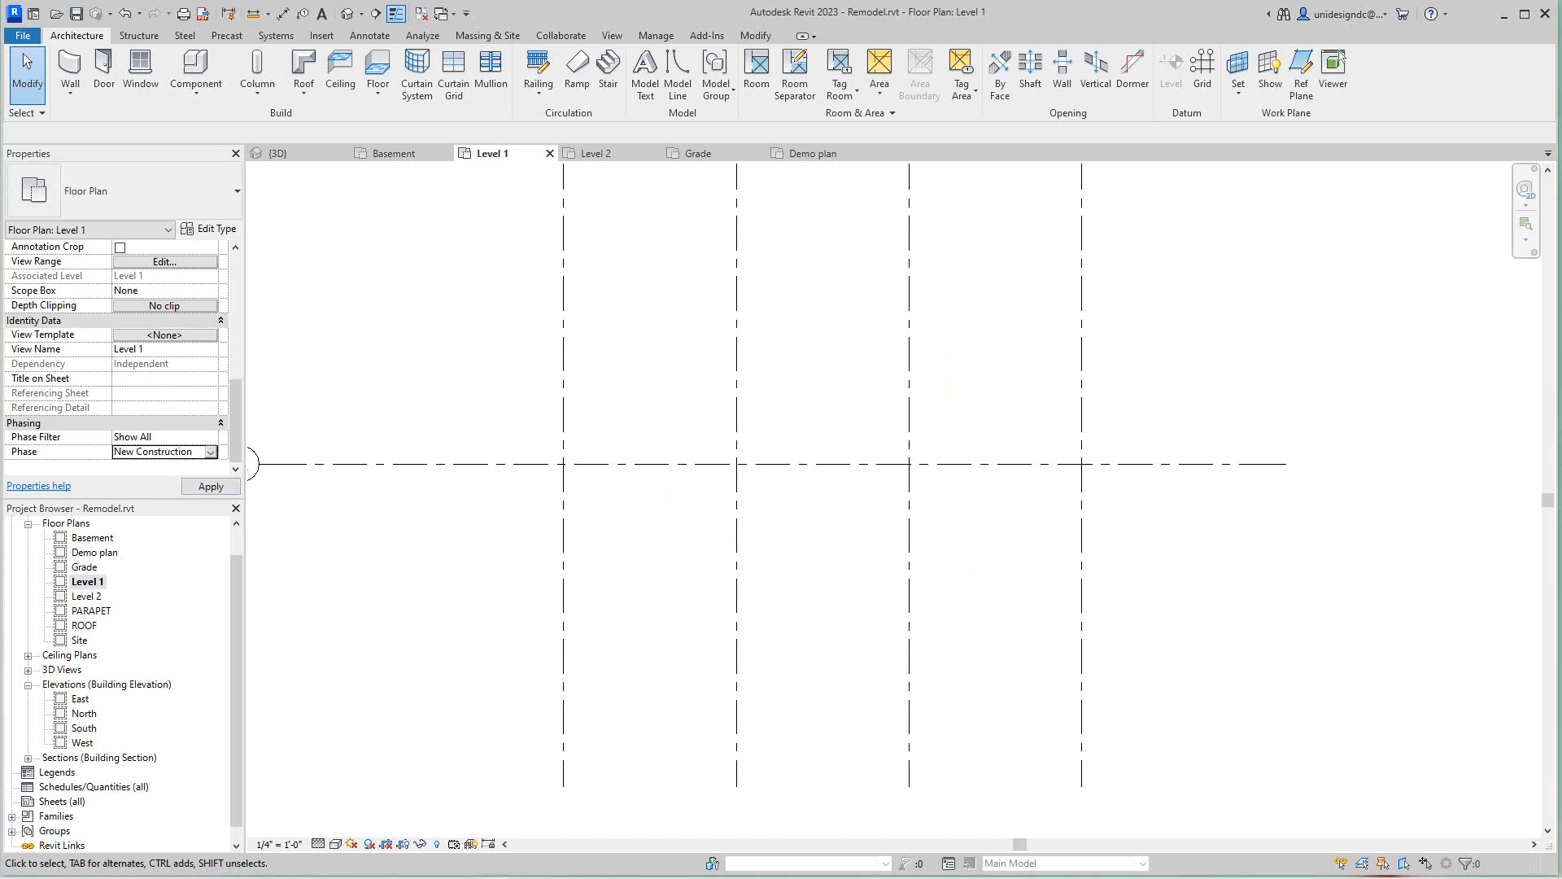
left_click(211, 438)
left_click(210, 436)
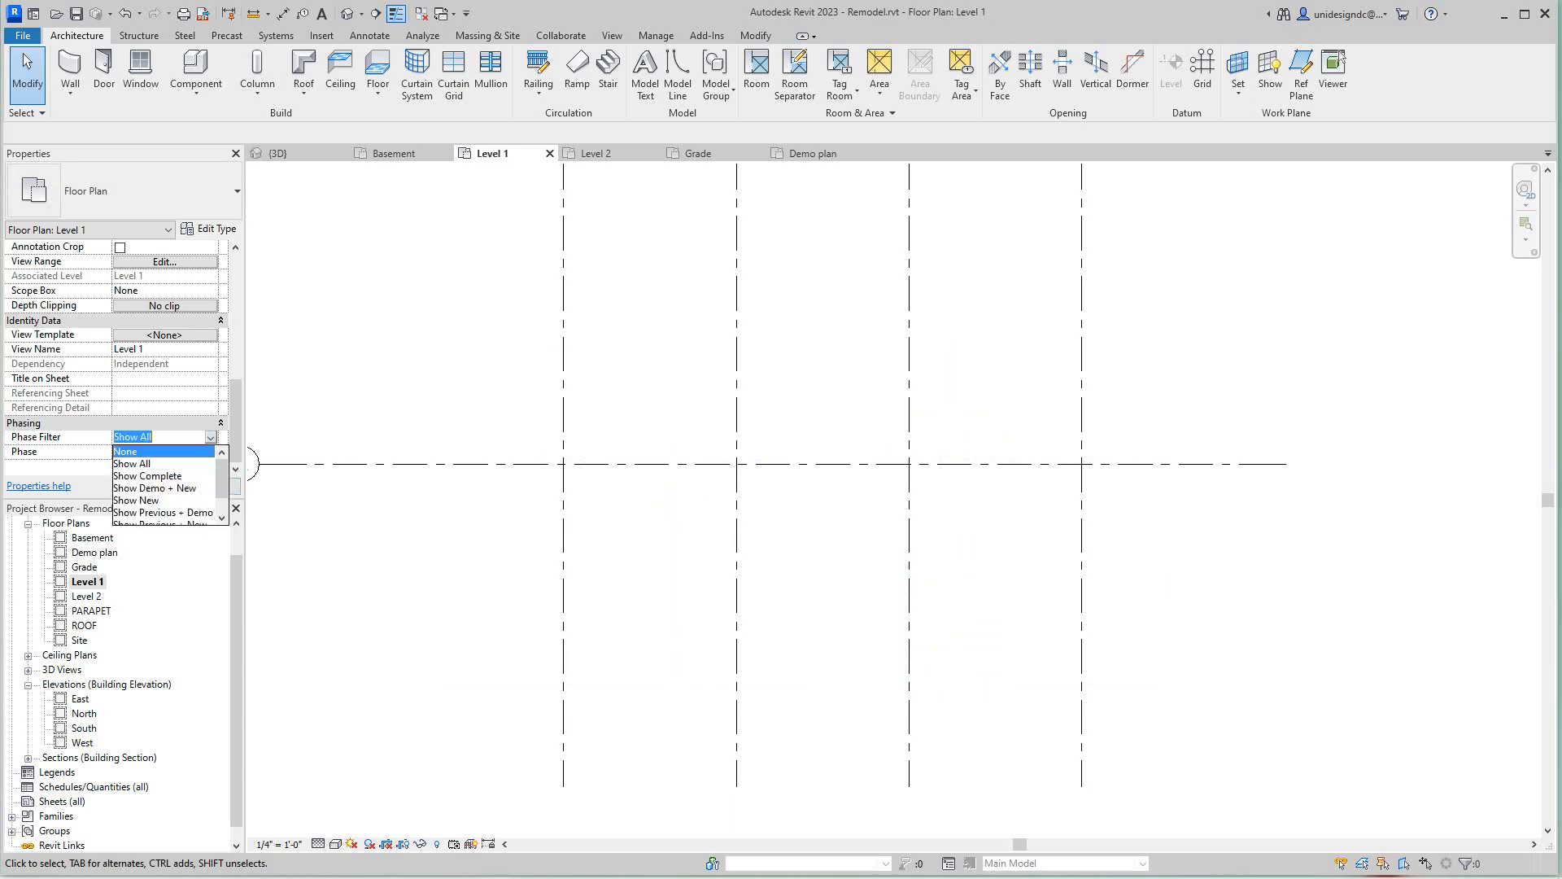
left_click(162, 451)
Try the Existing phase with the Show All filter on the Level 1 view, and undo the phase change.
left_click(211, 453)
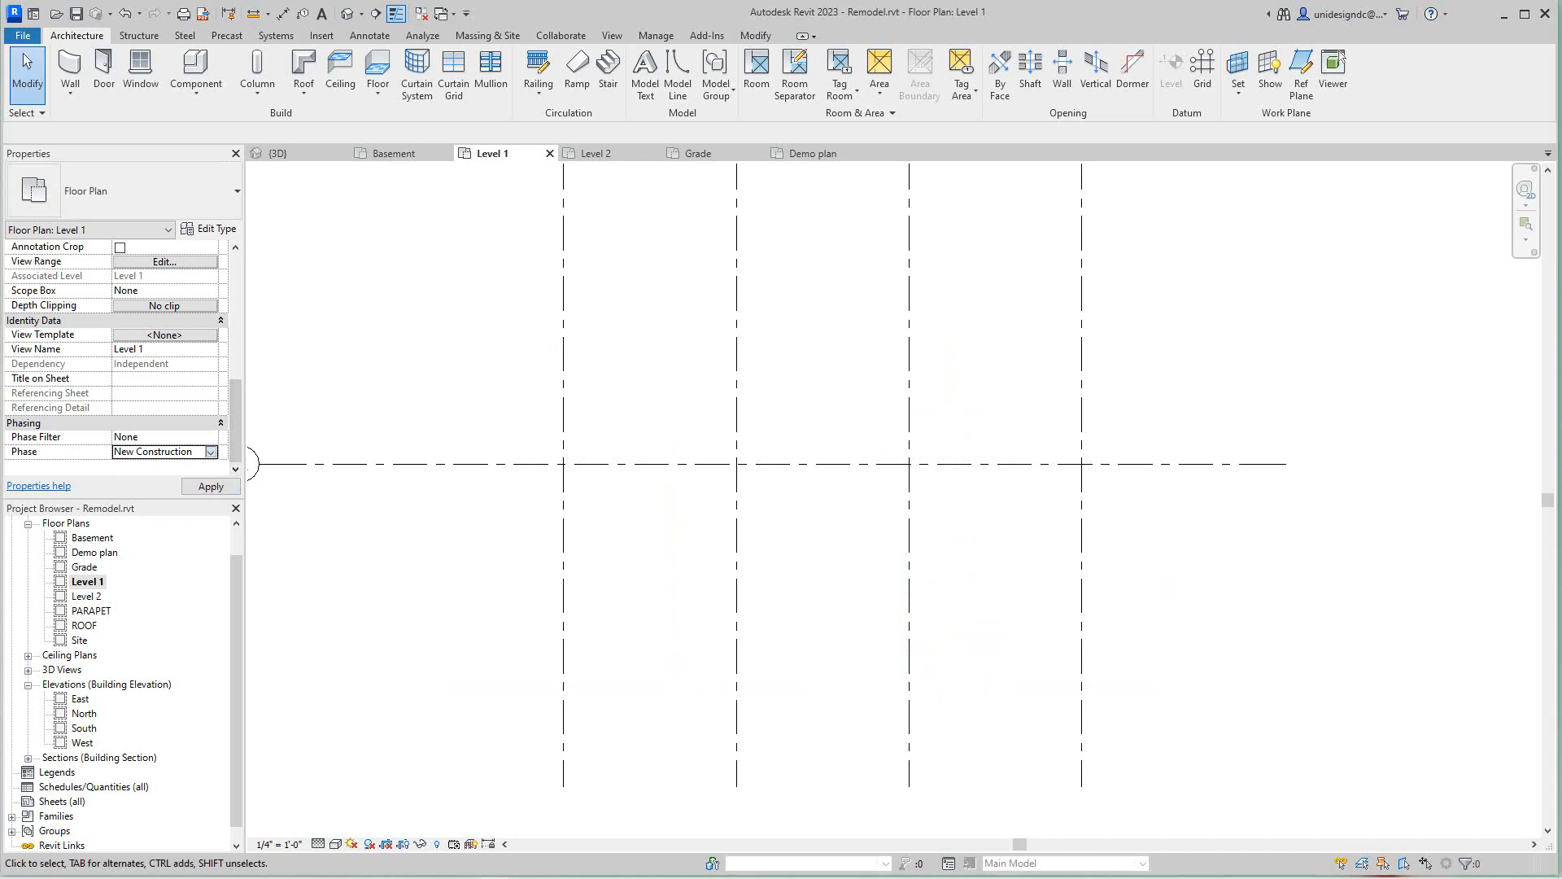
left_click(211, 453)
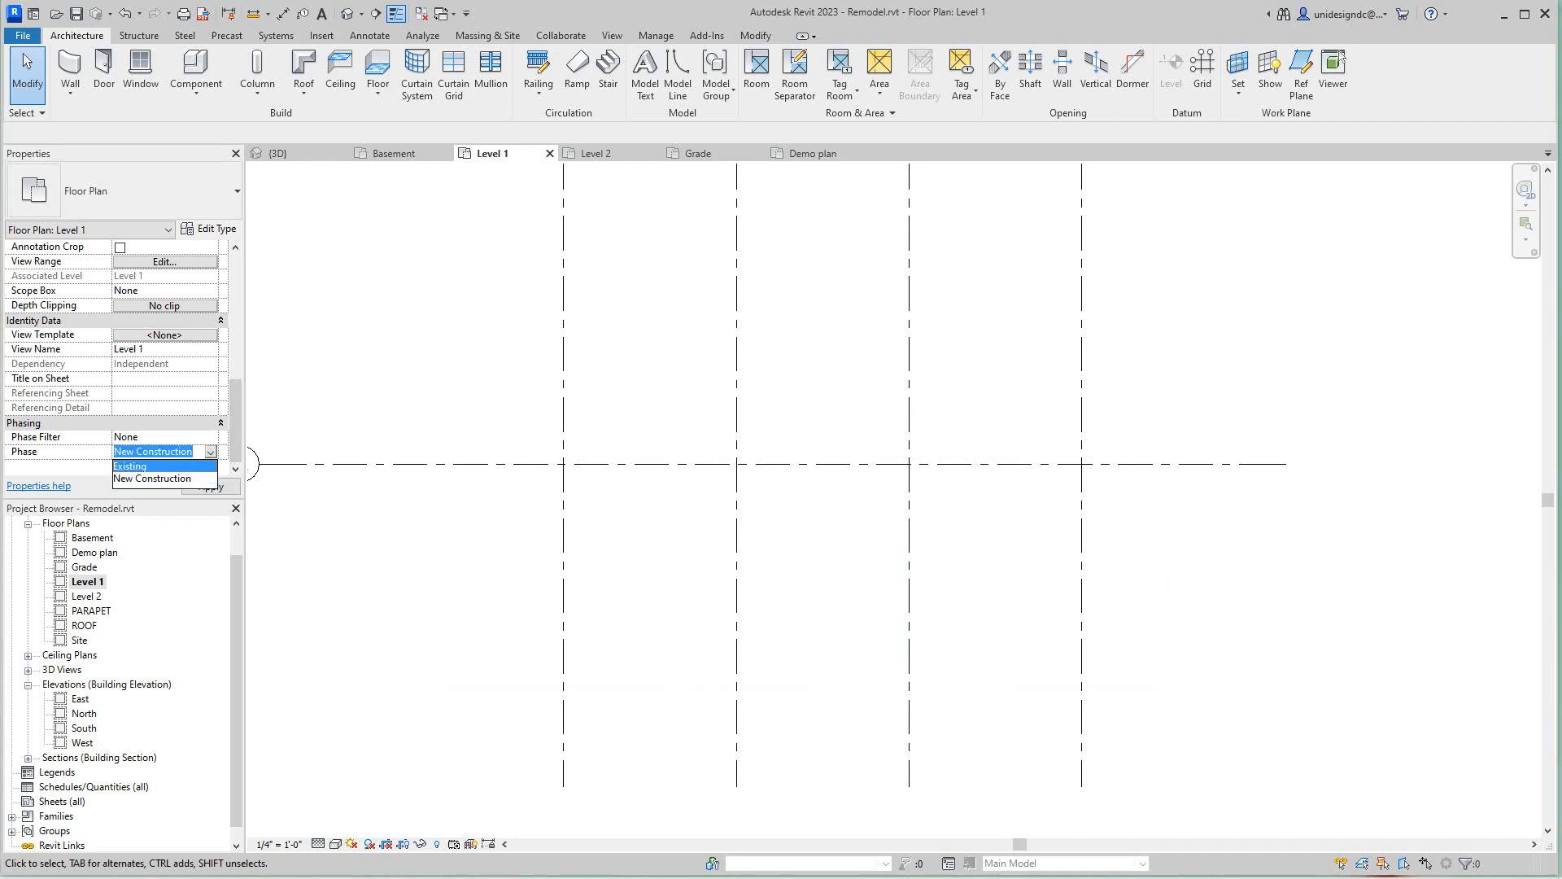
left_click(163, 466)
left_click(211, 438)
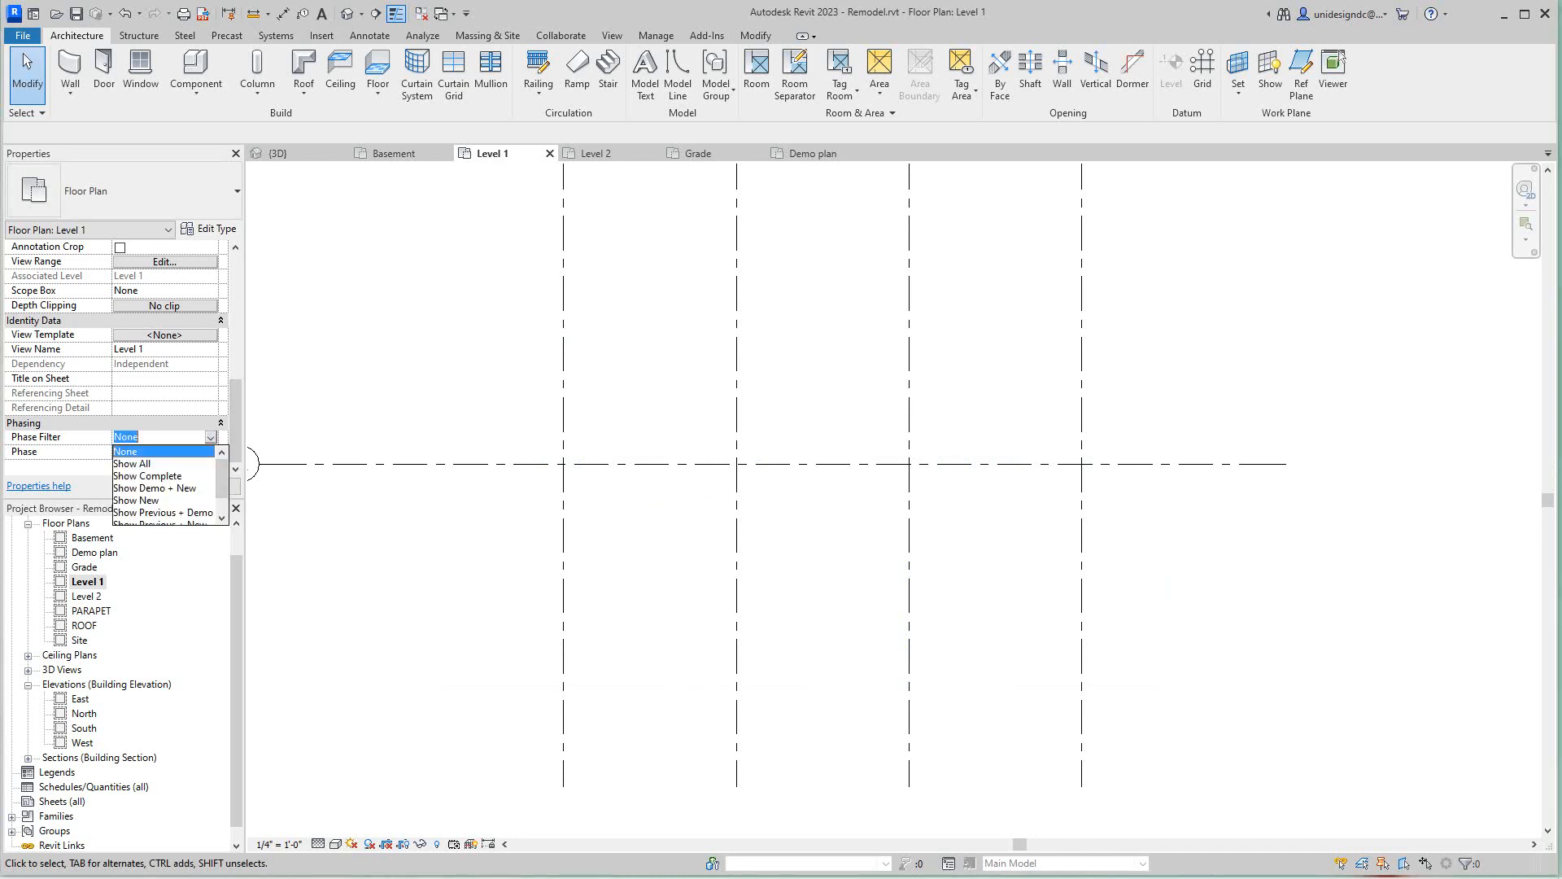
left_click(132, 464)
scroll(527, 585, "down", 2)
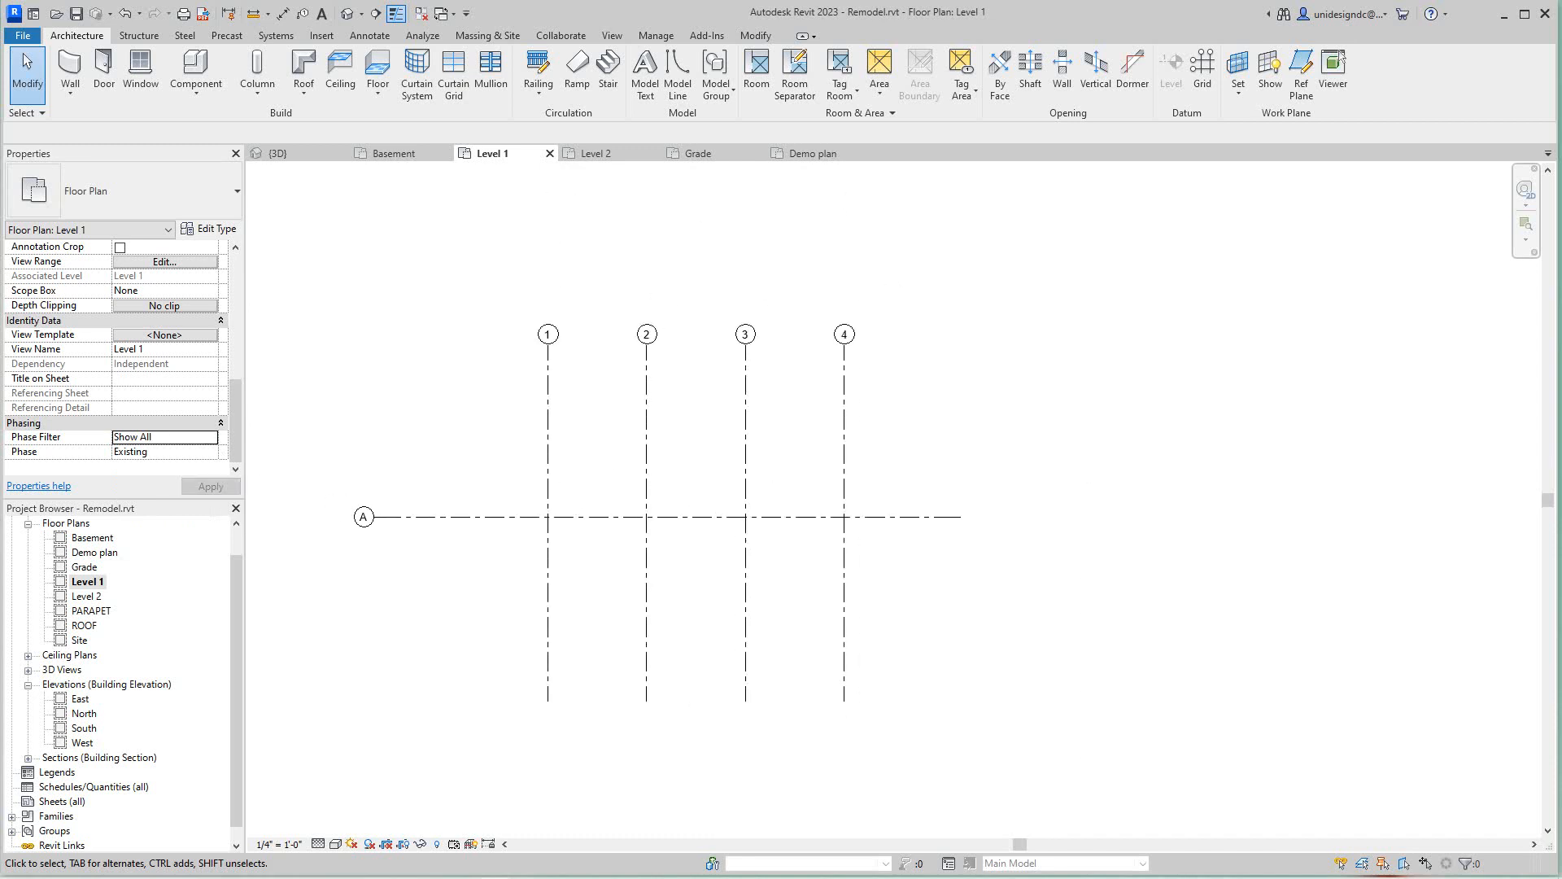
middle_click_drag(527, 585, 554, 636)
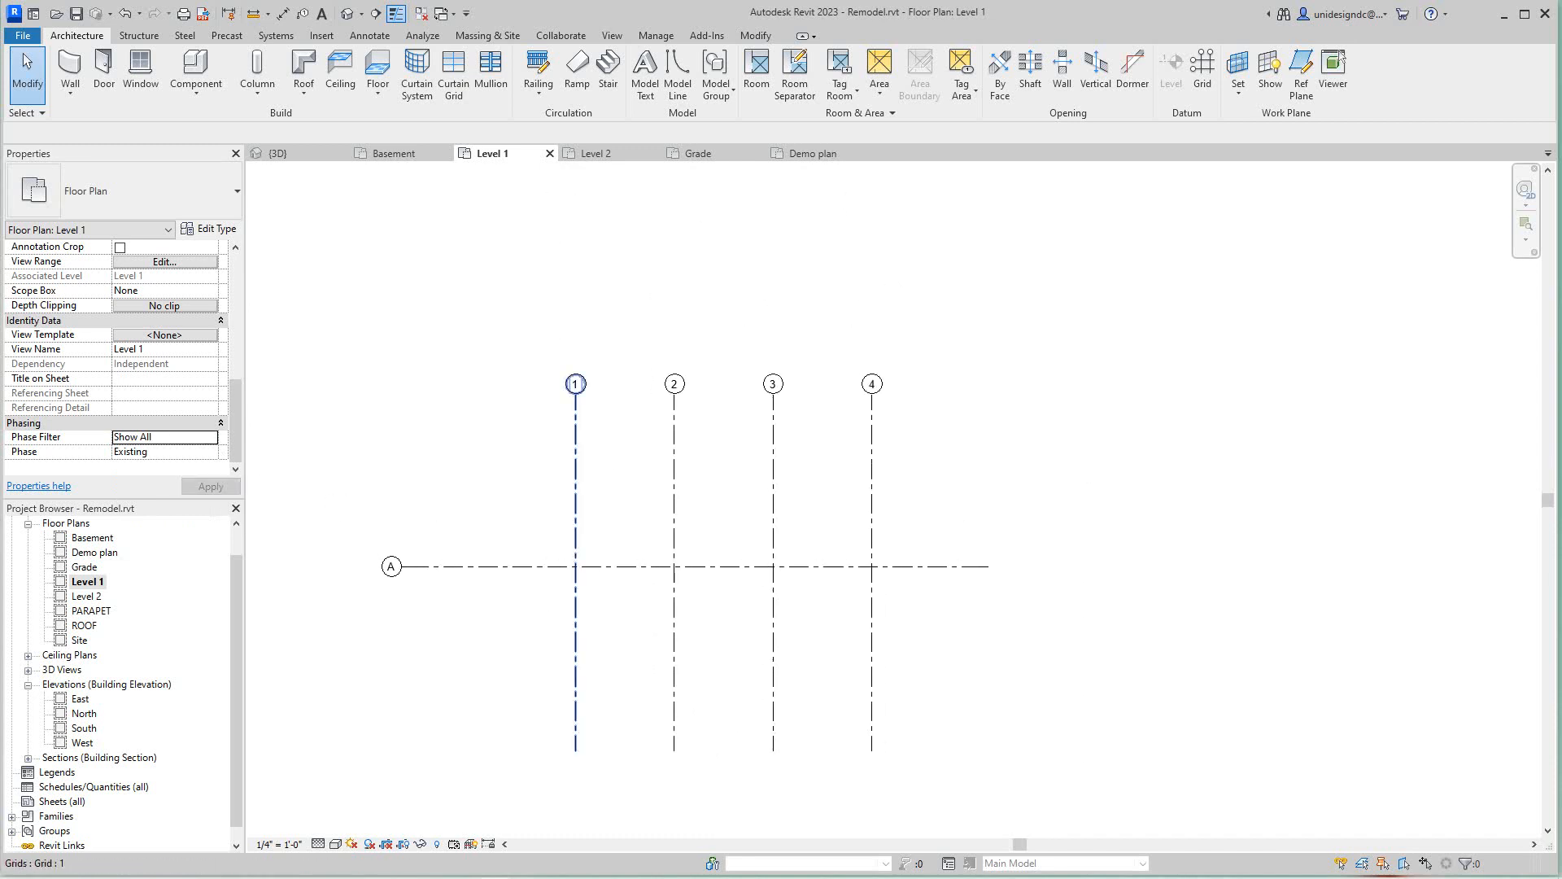
scroll(576, 591, "up", 1)
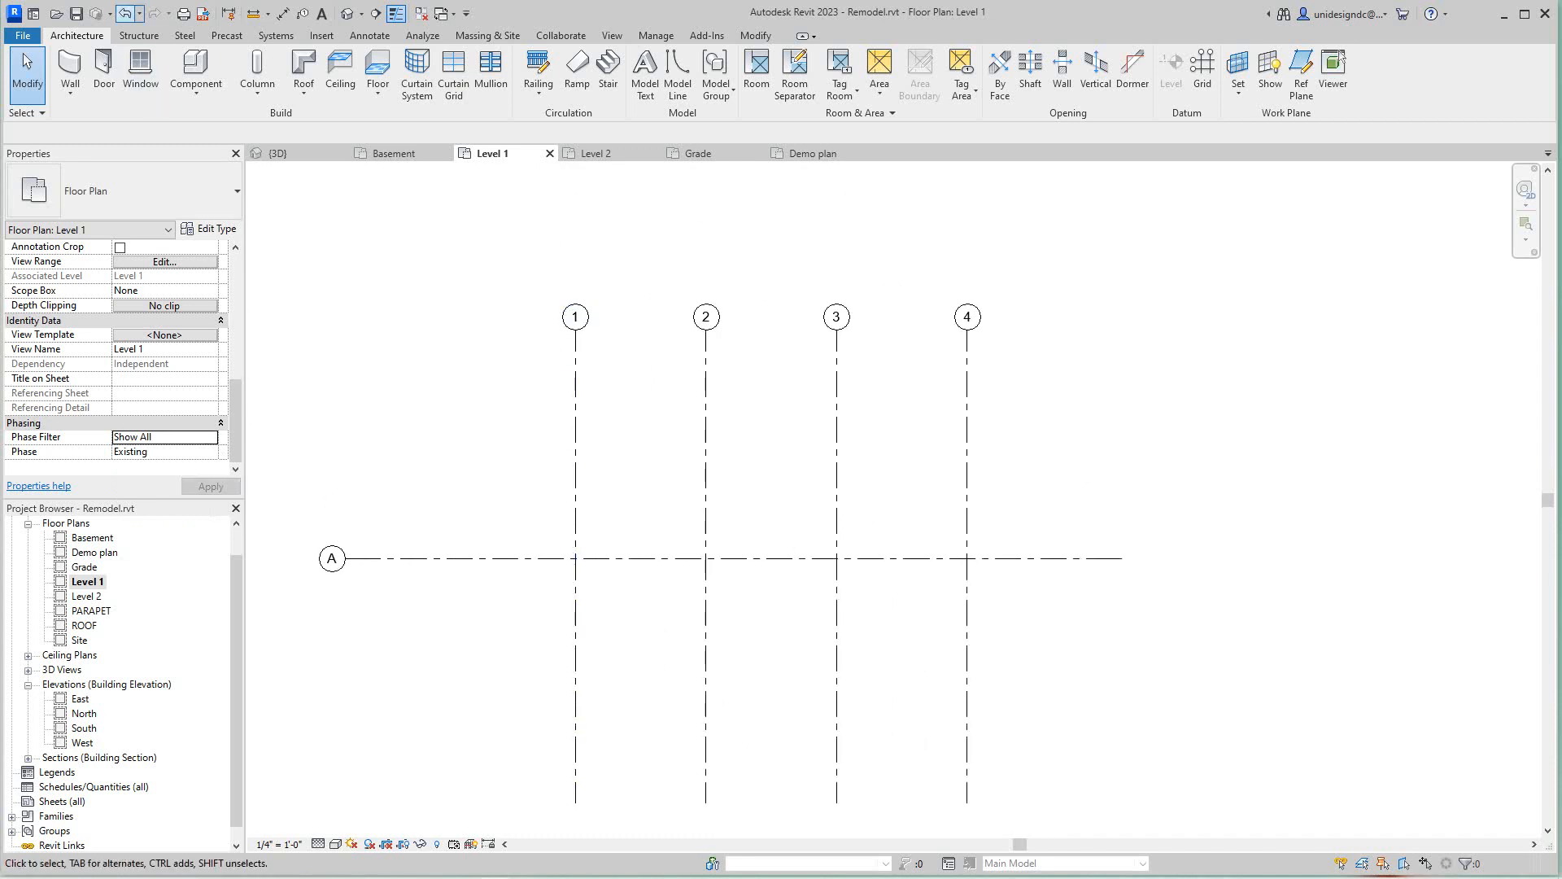
left_click(124, 13)
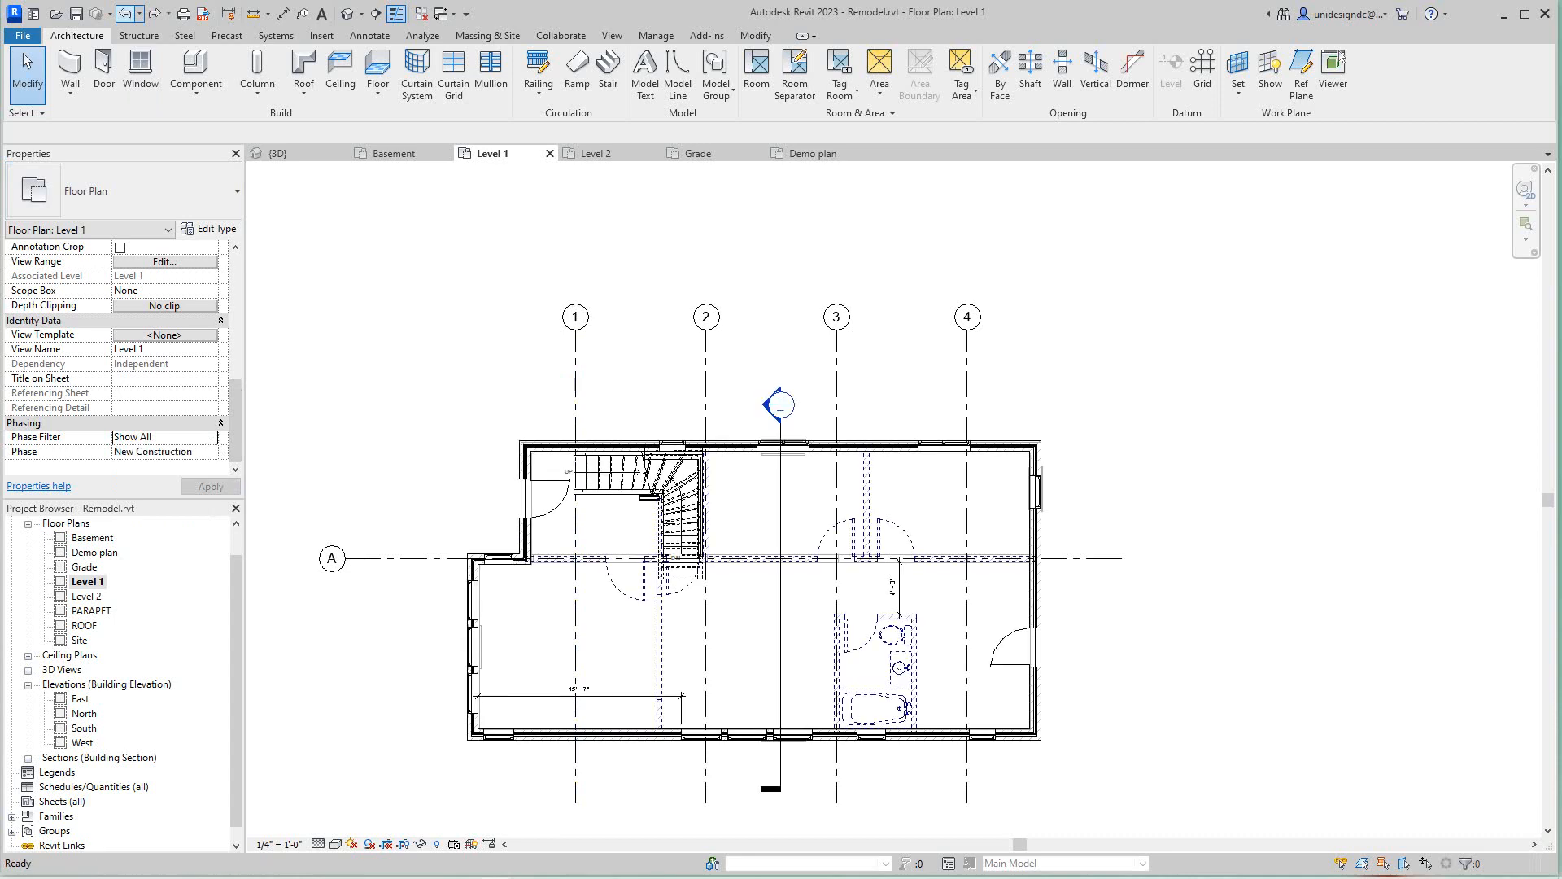
Check the phasing properties of the Generic - 12" floor on Level 1, and clear the selection.
scroll(534, 686, "up", 1)
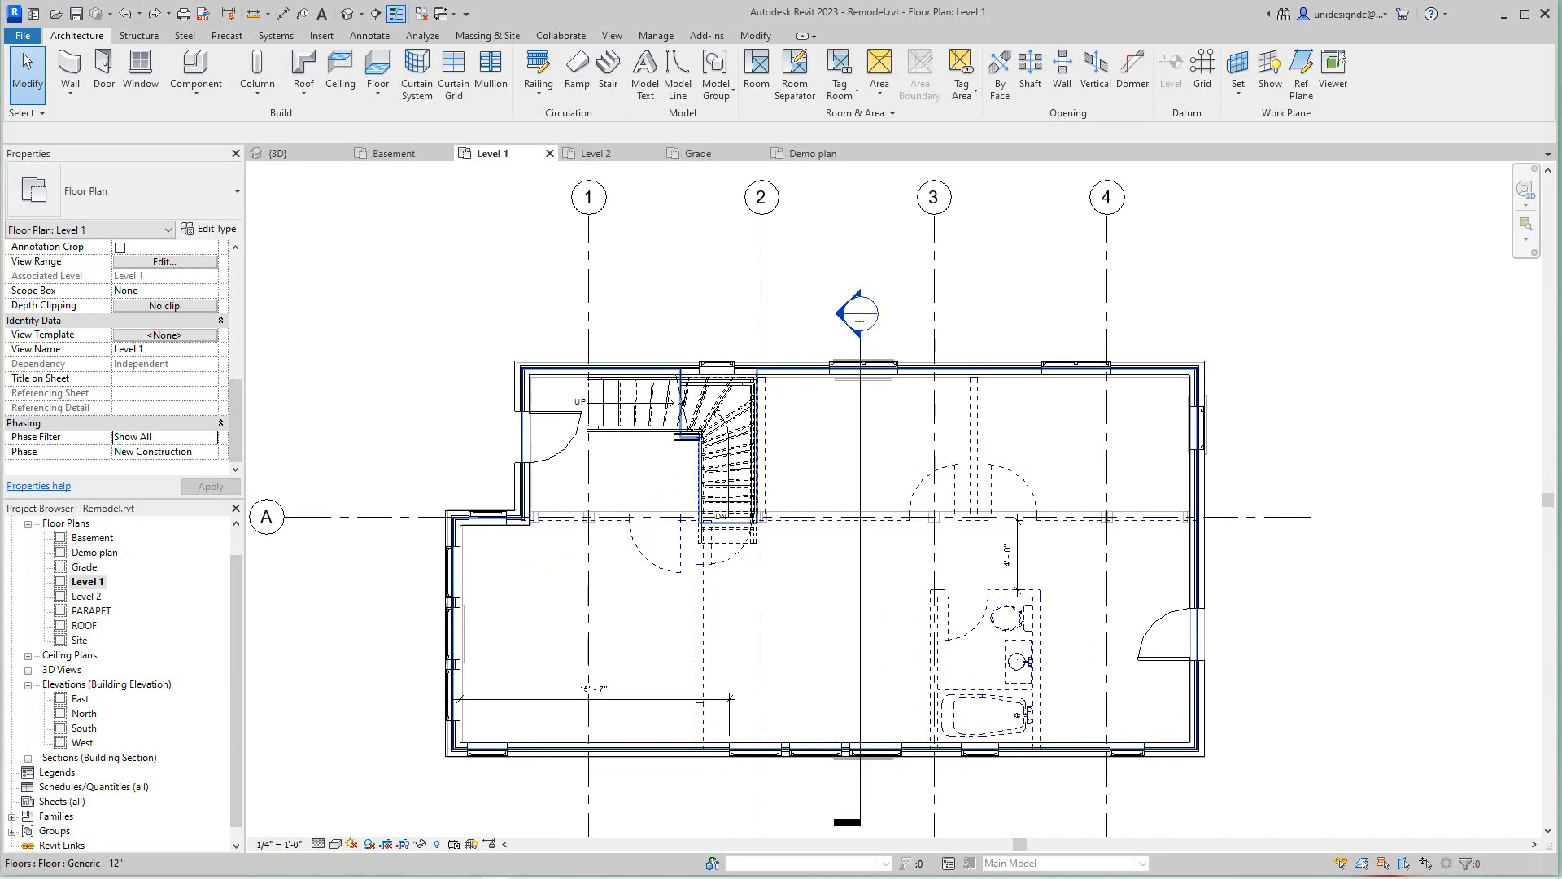
left_click(641, 643)
scroll(642, 643, "down", 2)
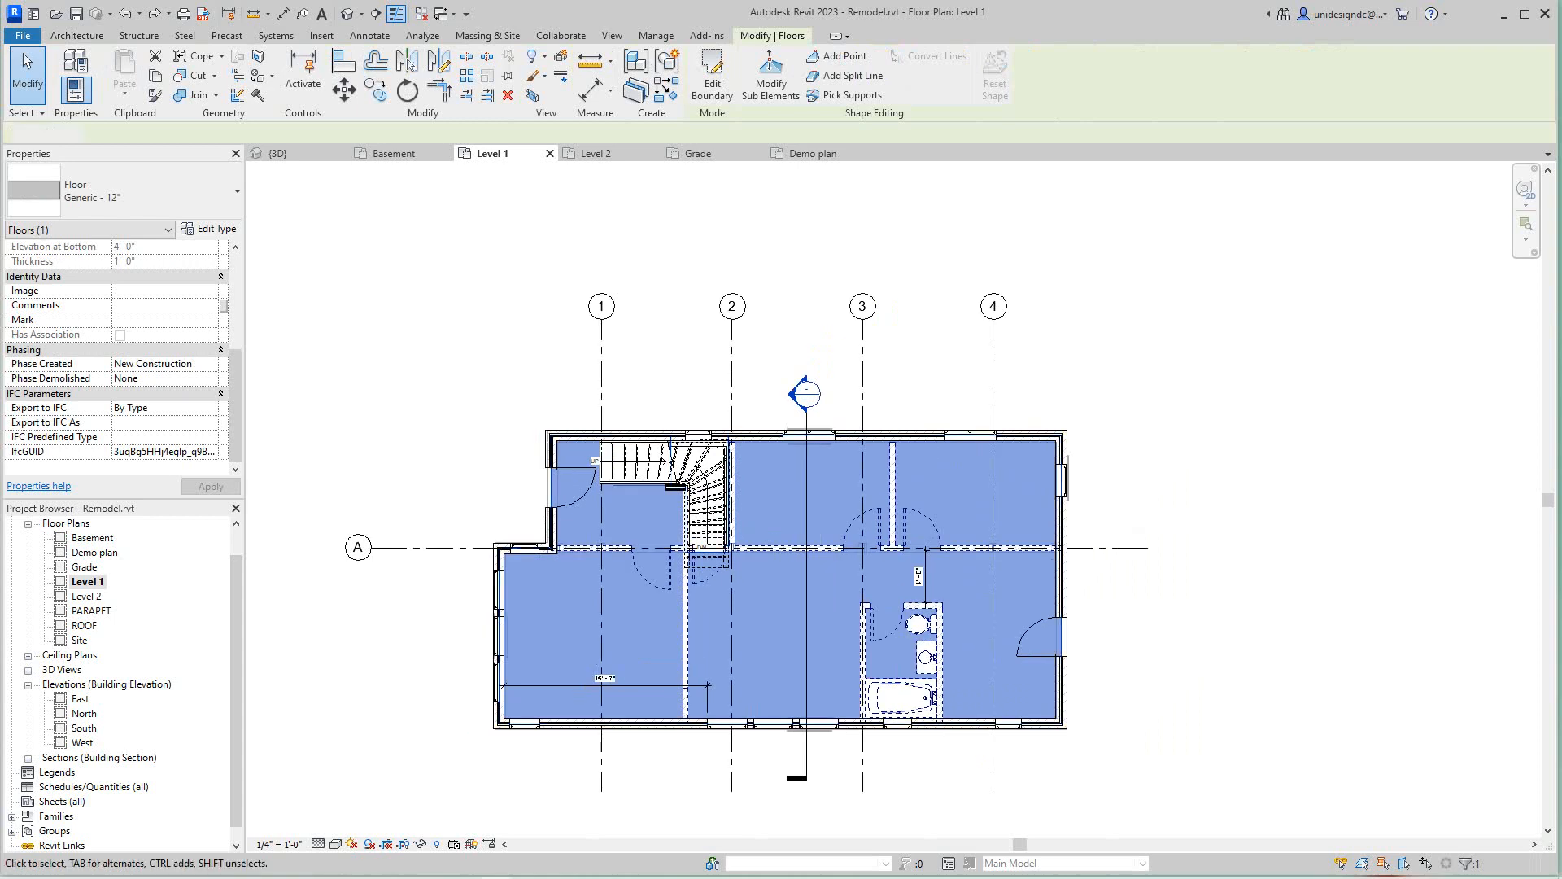
key("Escape")
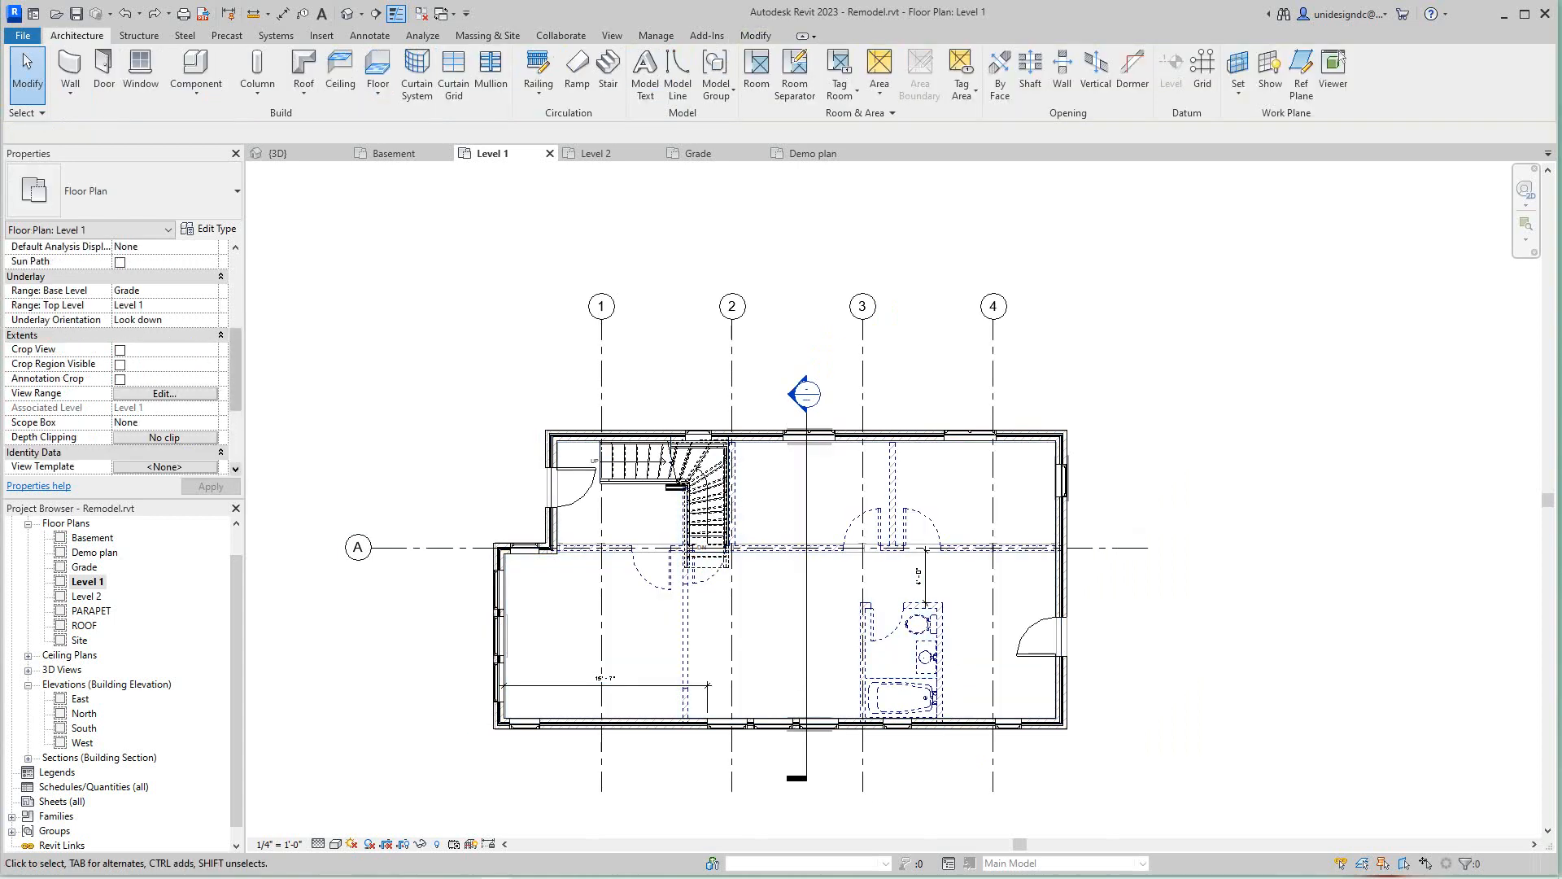
Switch the Level 1 view's phase to Existing, and set it back to New Construction.
scroll(122, 358, "down", 3)
scroll(122, 358, "down", 1)
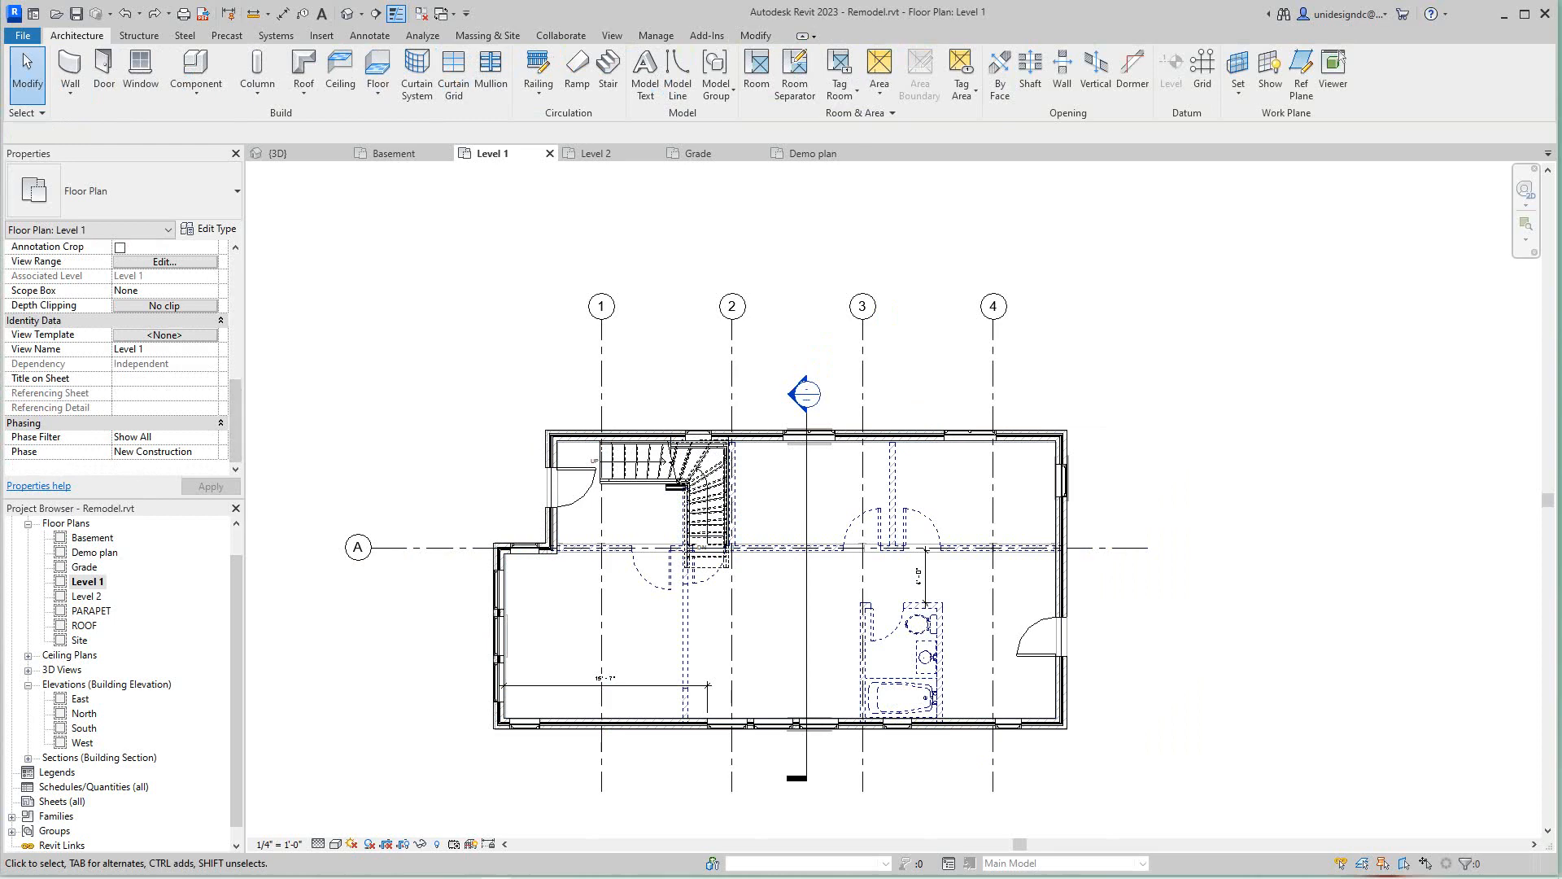
left_click(211, 452)
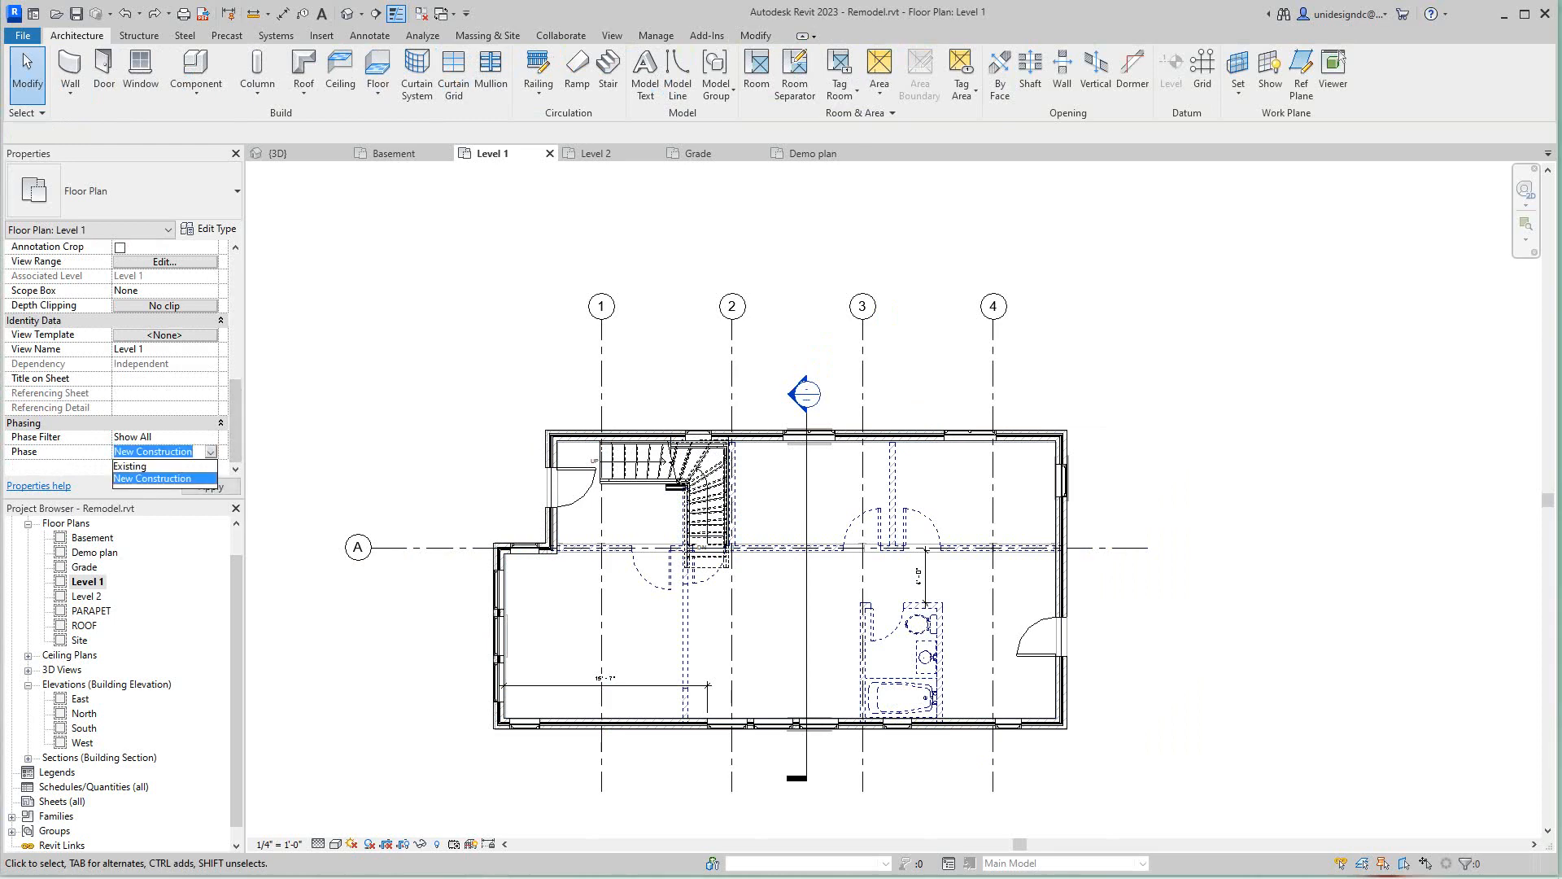
left_click(130, 466)
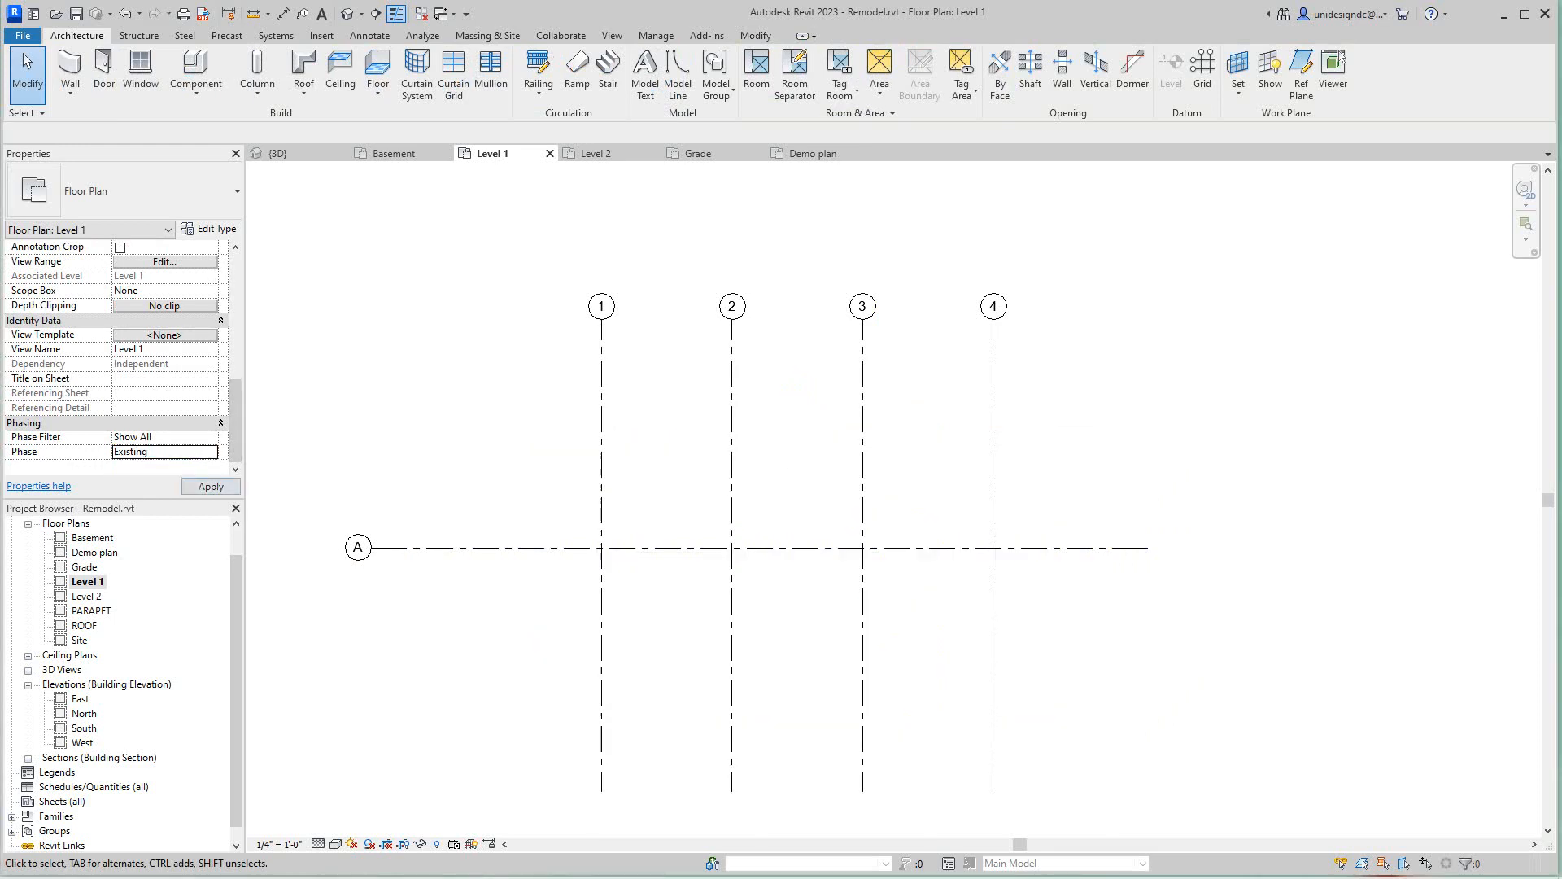
left_click(211, 452)
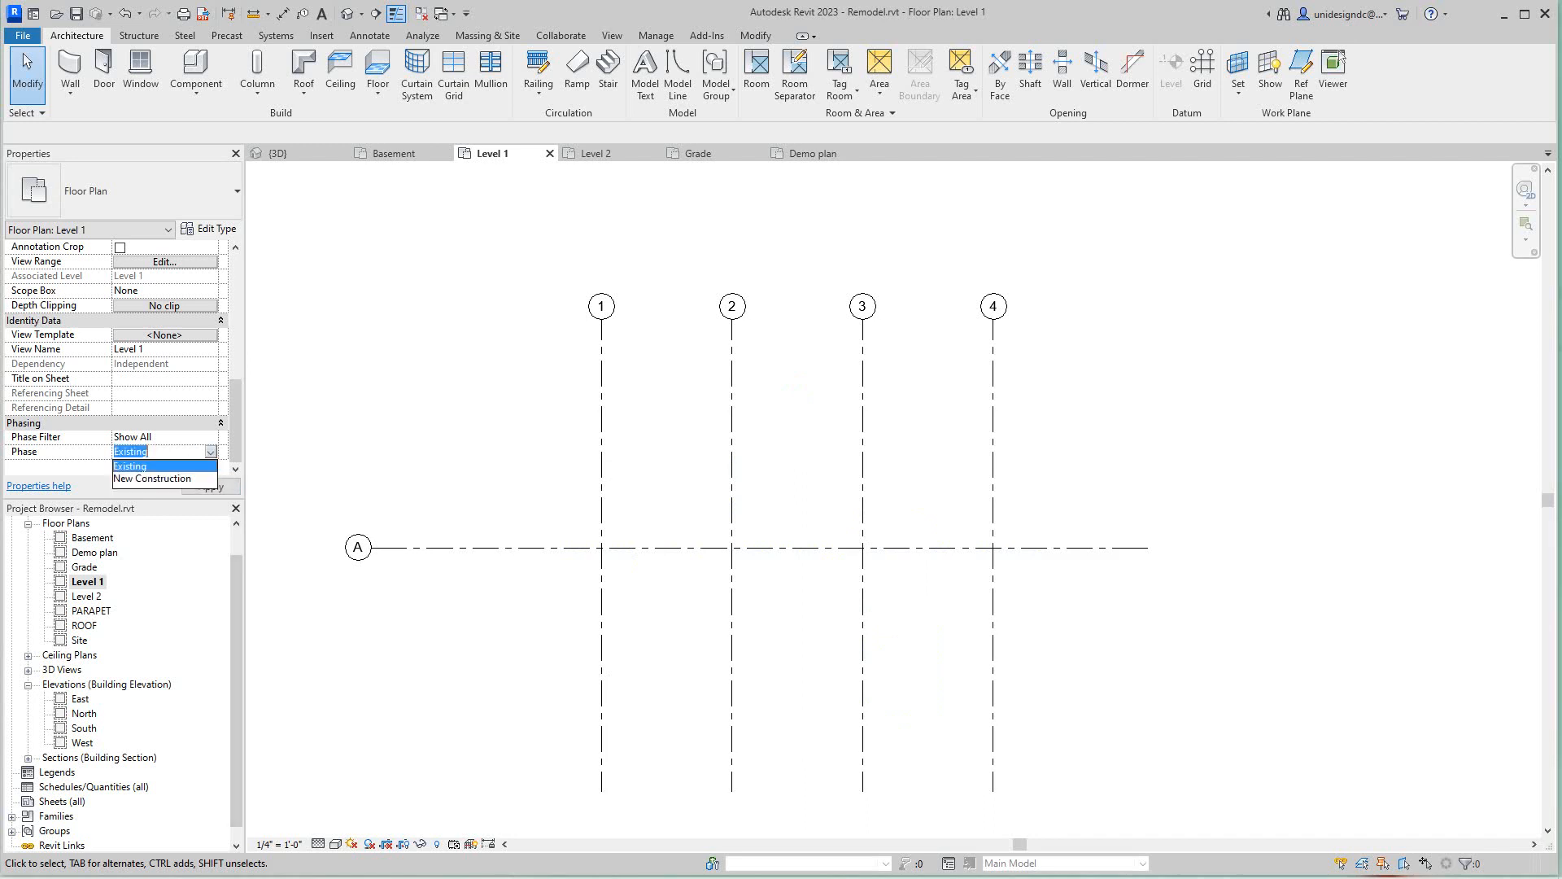
left_click(153, 479)
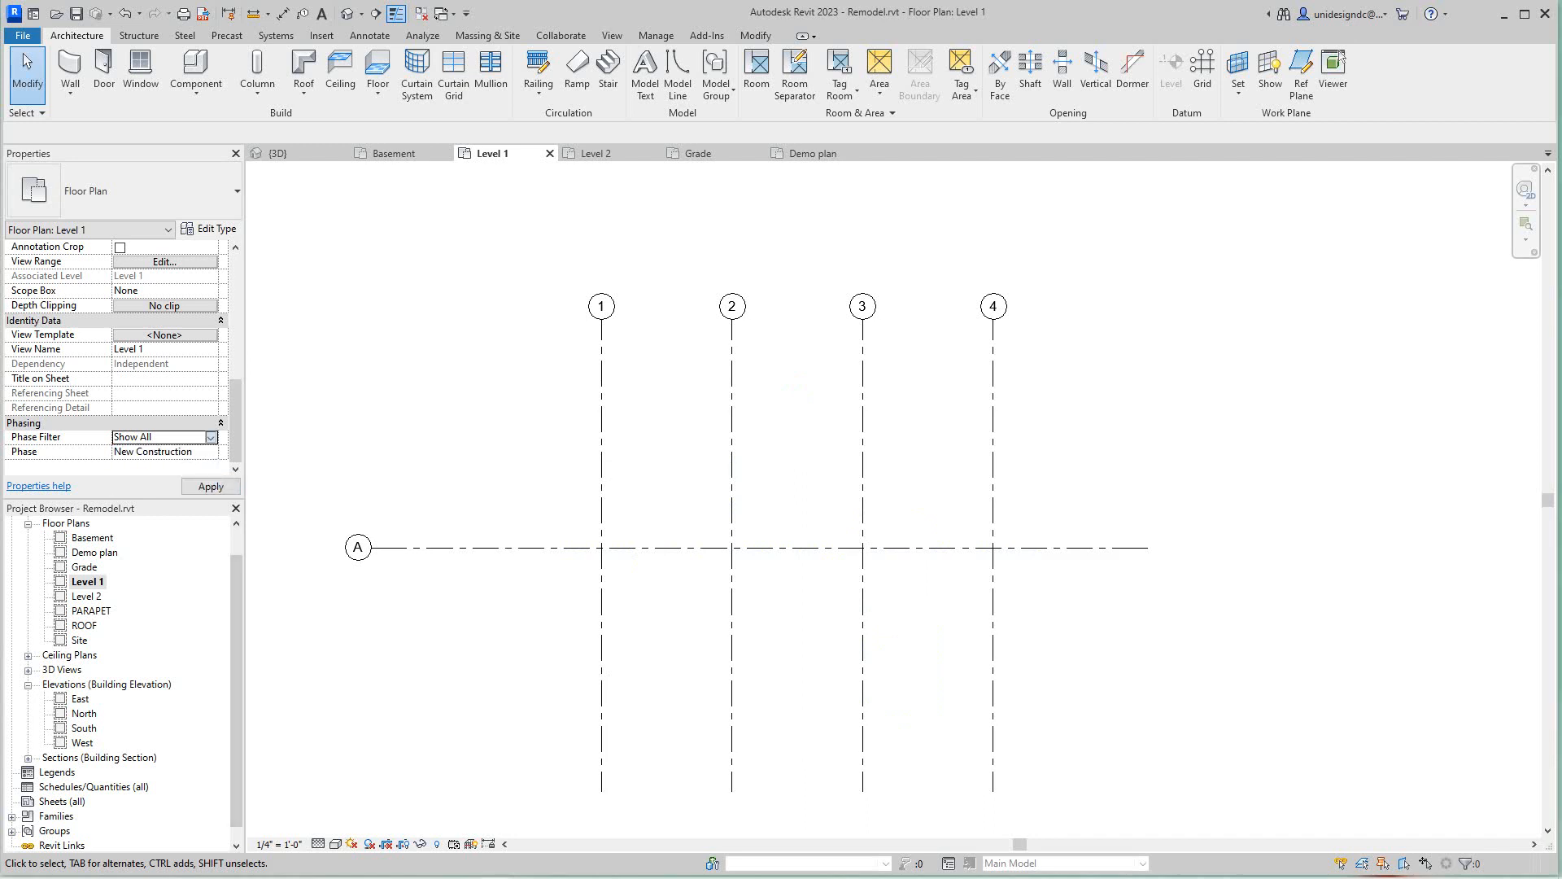
Set the Level 1 view's phase filter to Show Complete.
left_click(211, 438)
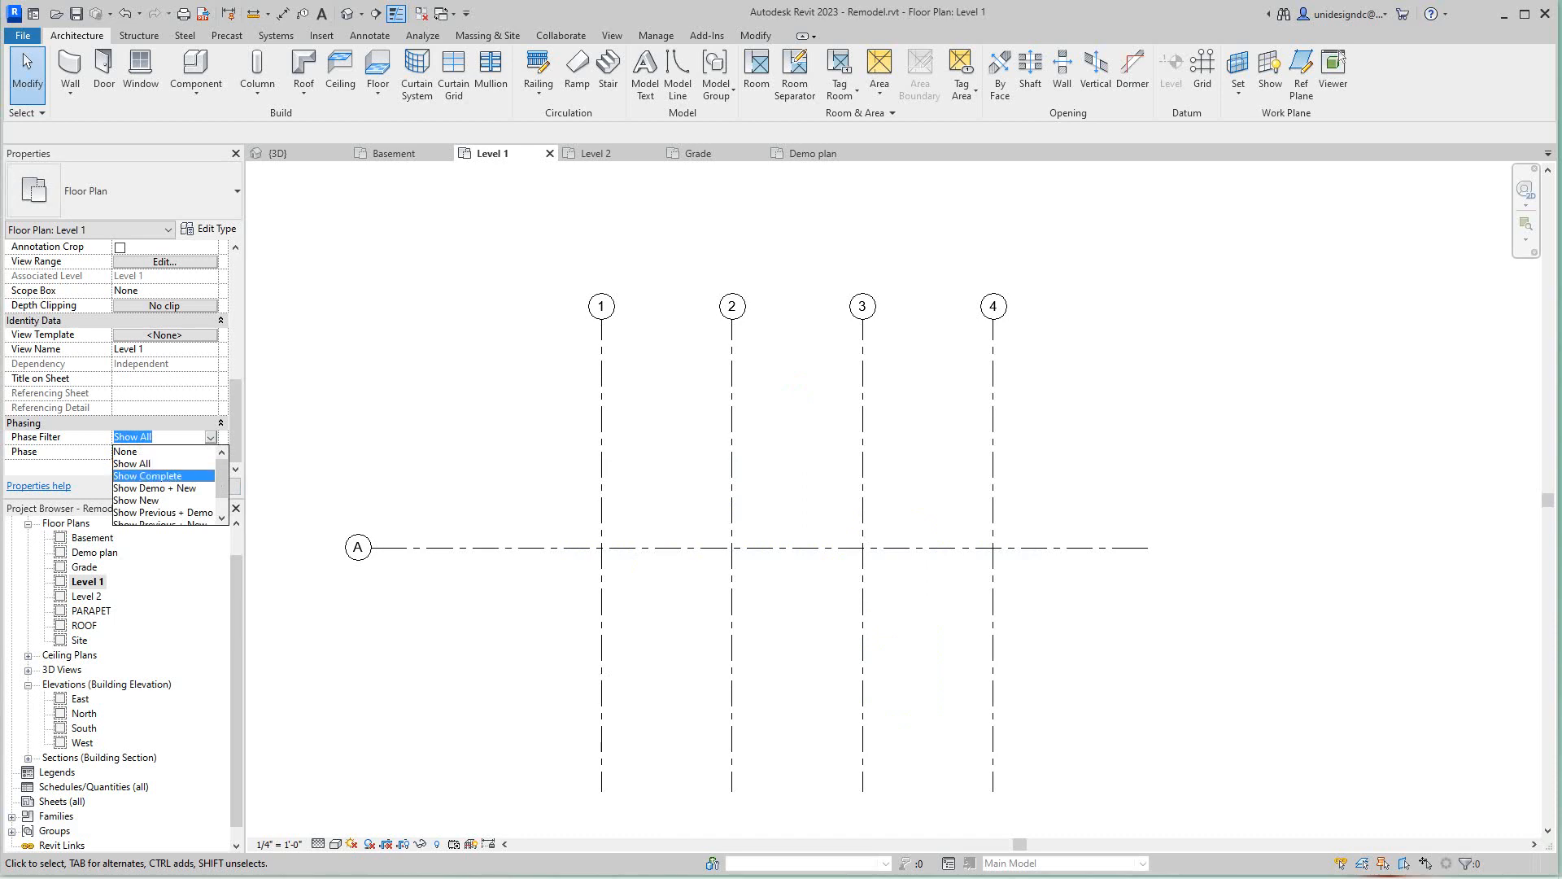
left_click(147, 476)
scroll(762, 619, "up", 2)
scroll(758, 620, "up", 1)
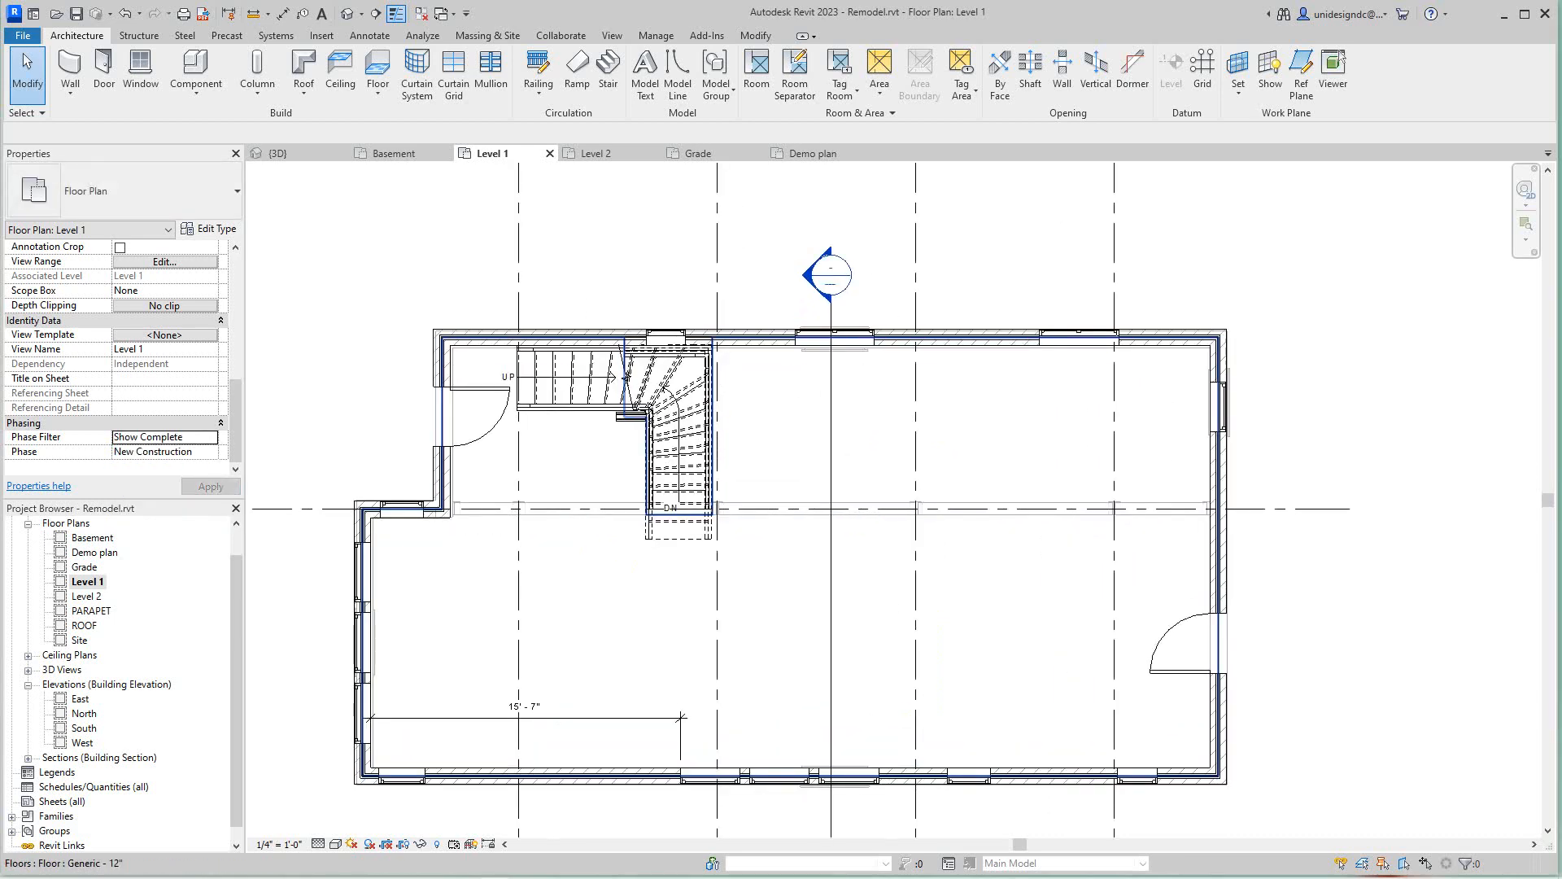
middle_click_drag(759, 620, 782, 592)
scroll(777, 630, "down", 1)
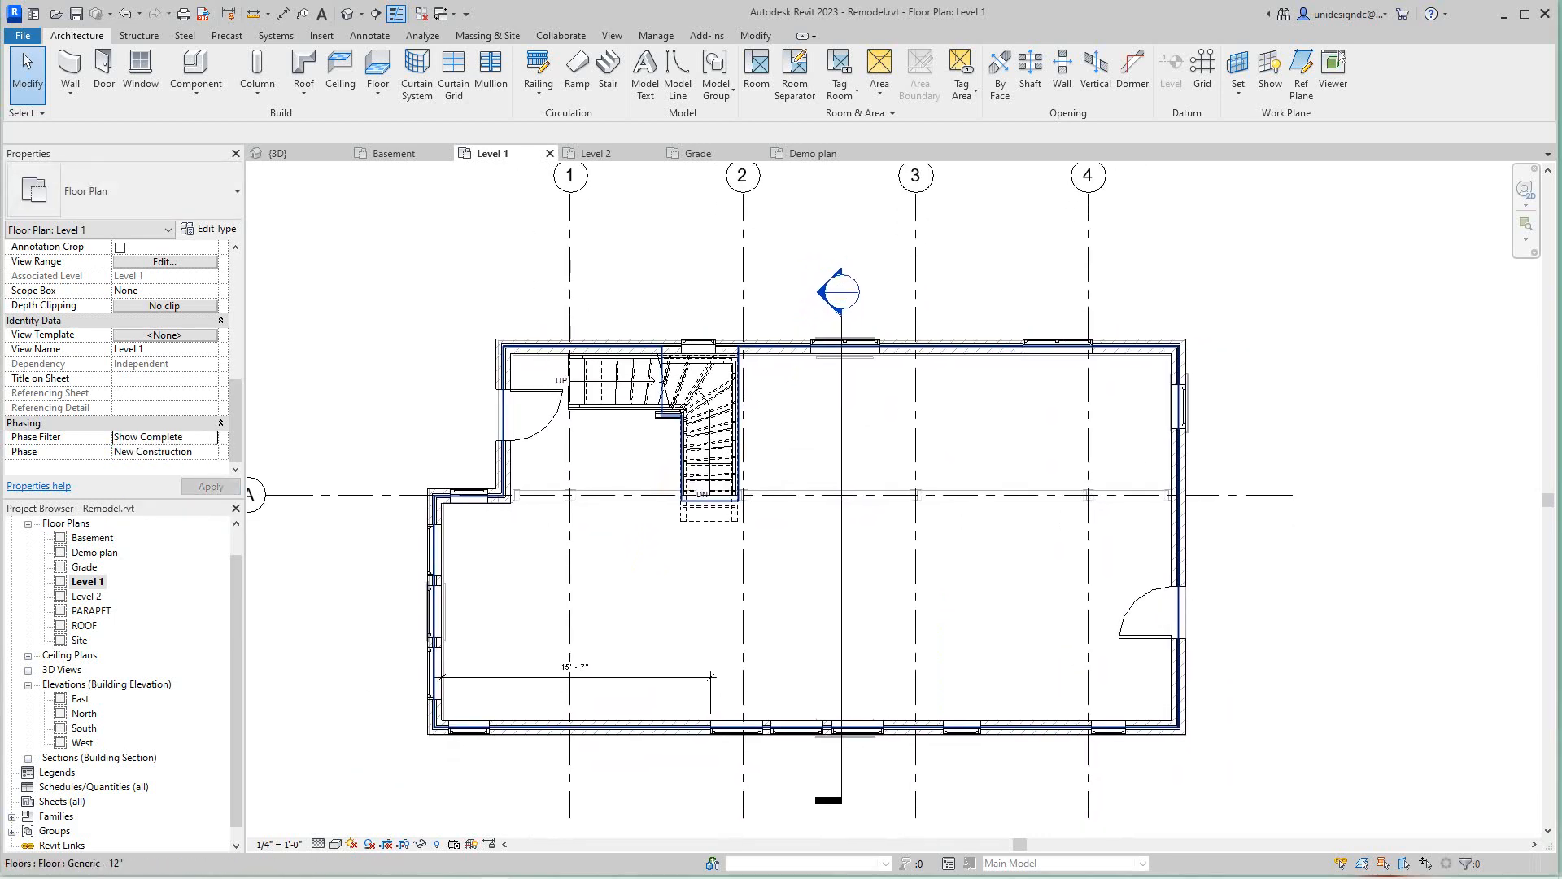
scroll(678, 571, "up", 1)
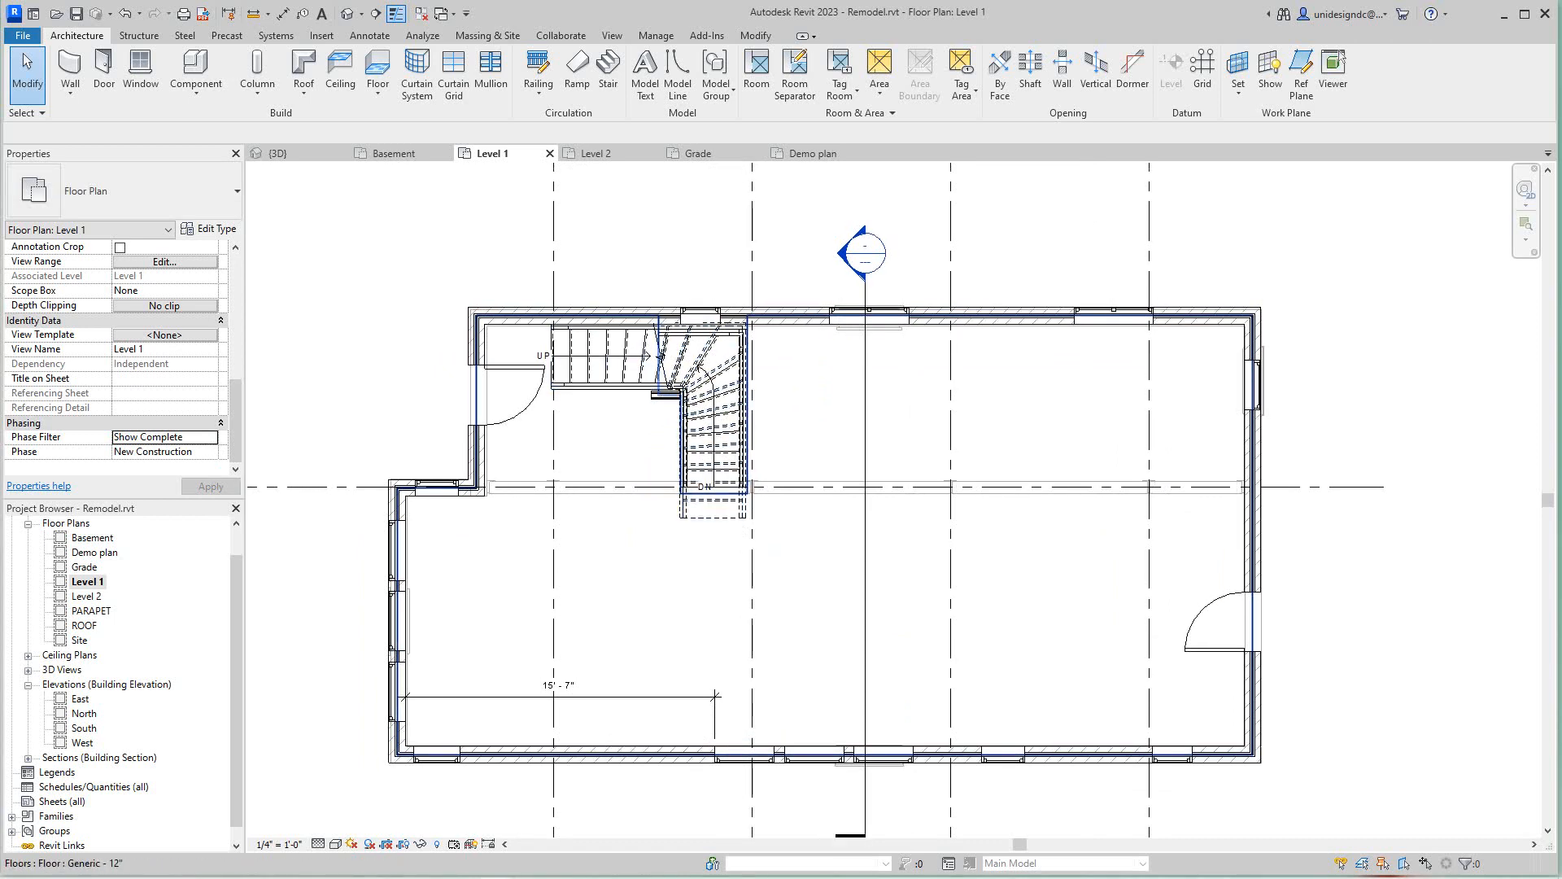
scroll(778, 553, "up", 1)
scroll(776, 574, "down", 1)
middle_click_drag(776, 569, 777, 573)
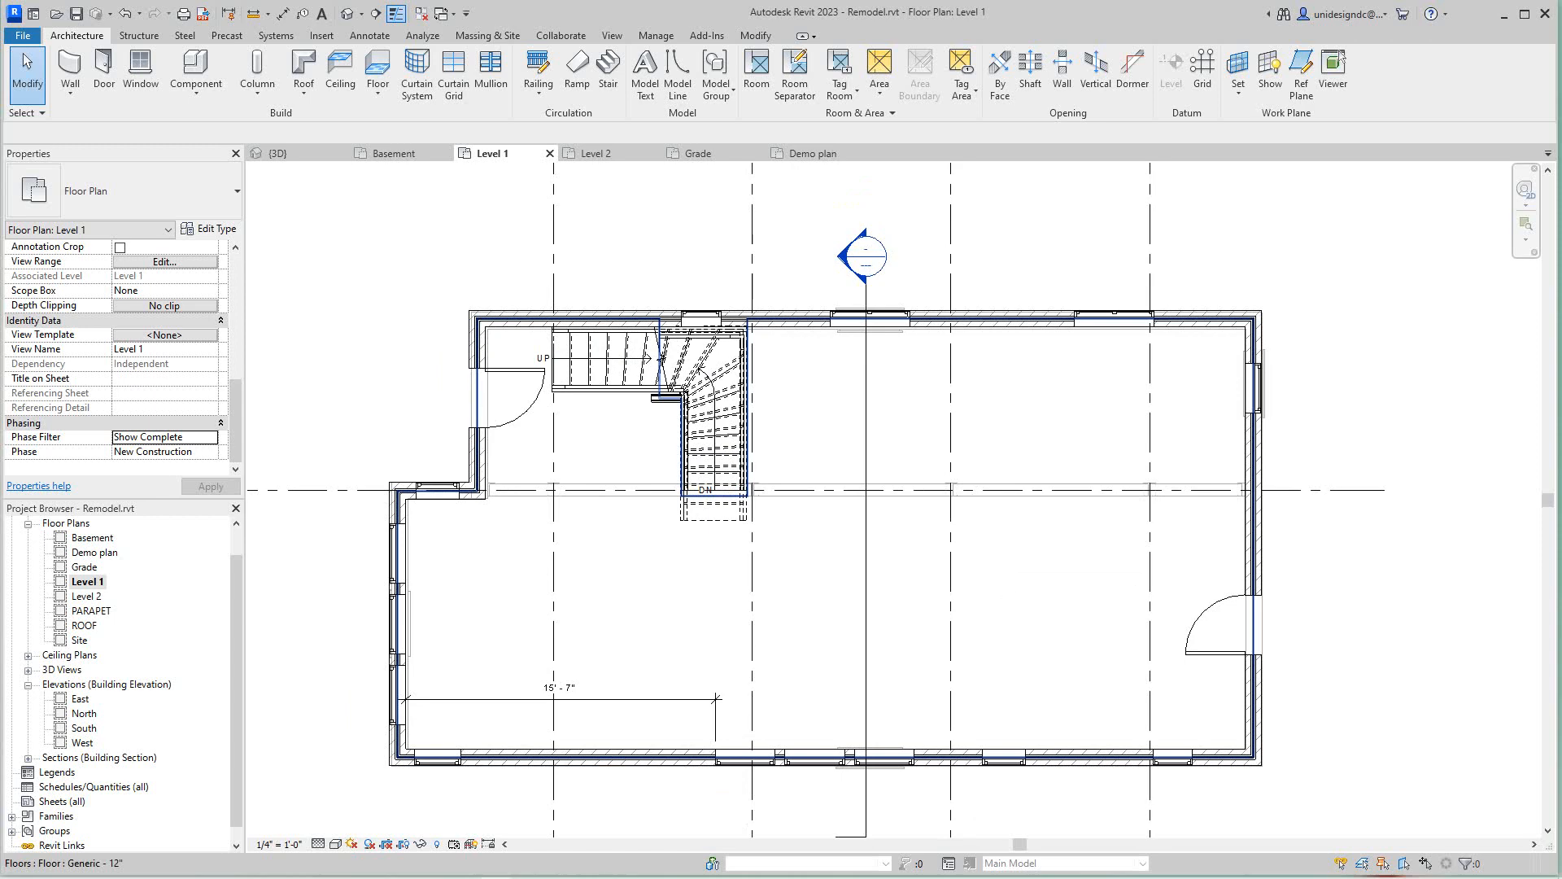
scroll(781, 765, "down", 3)
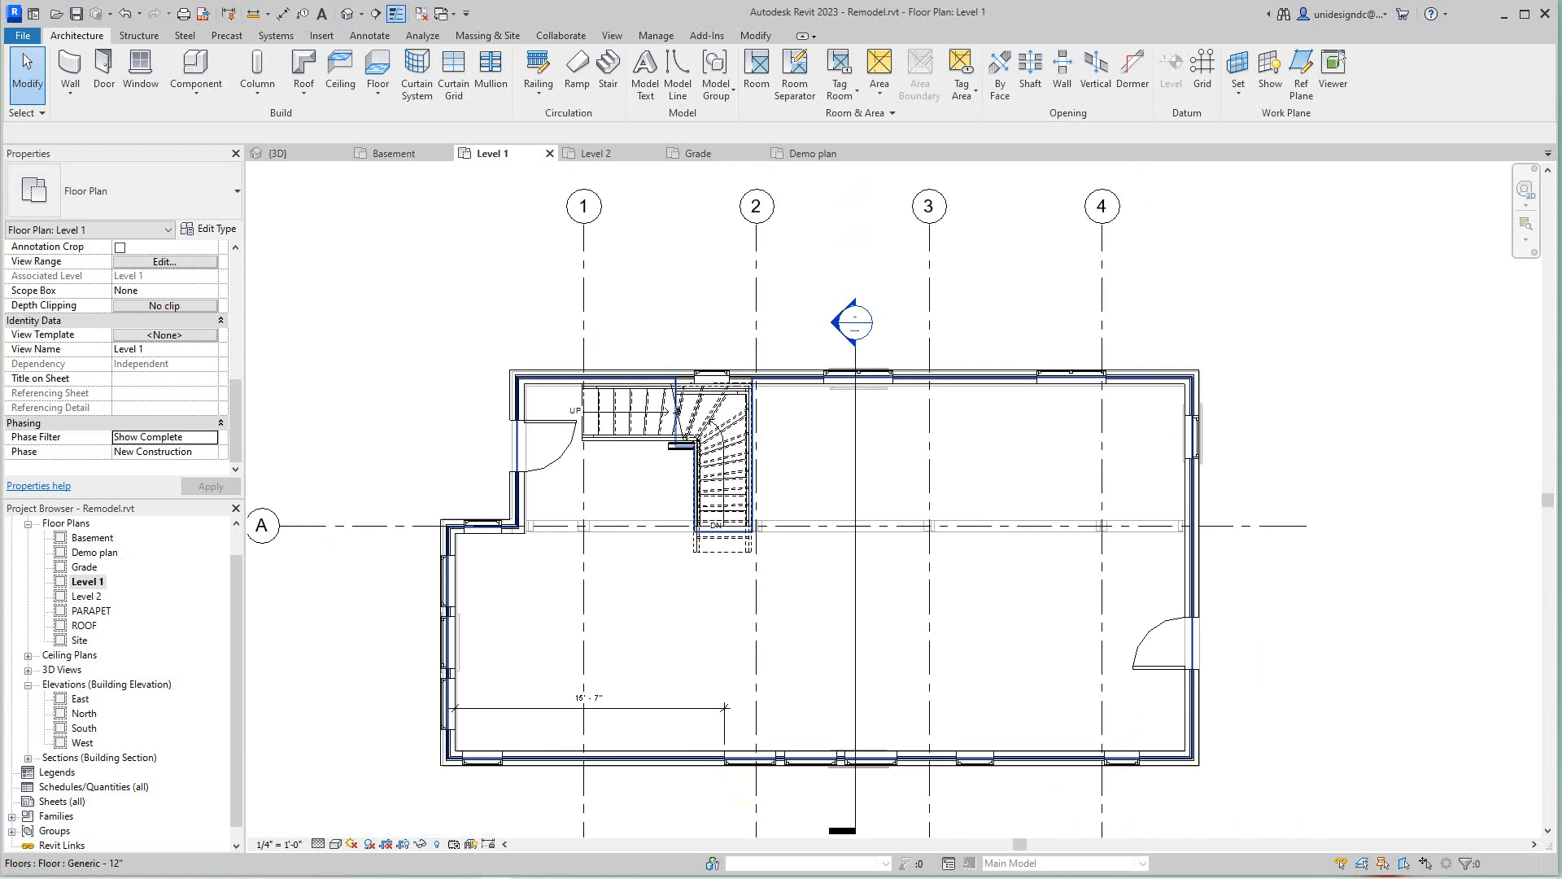
middle_click_drag(781, 761, 759, 708)
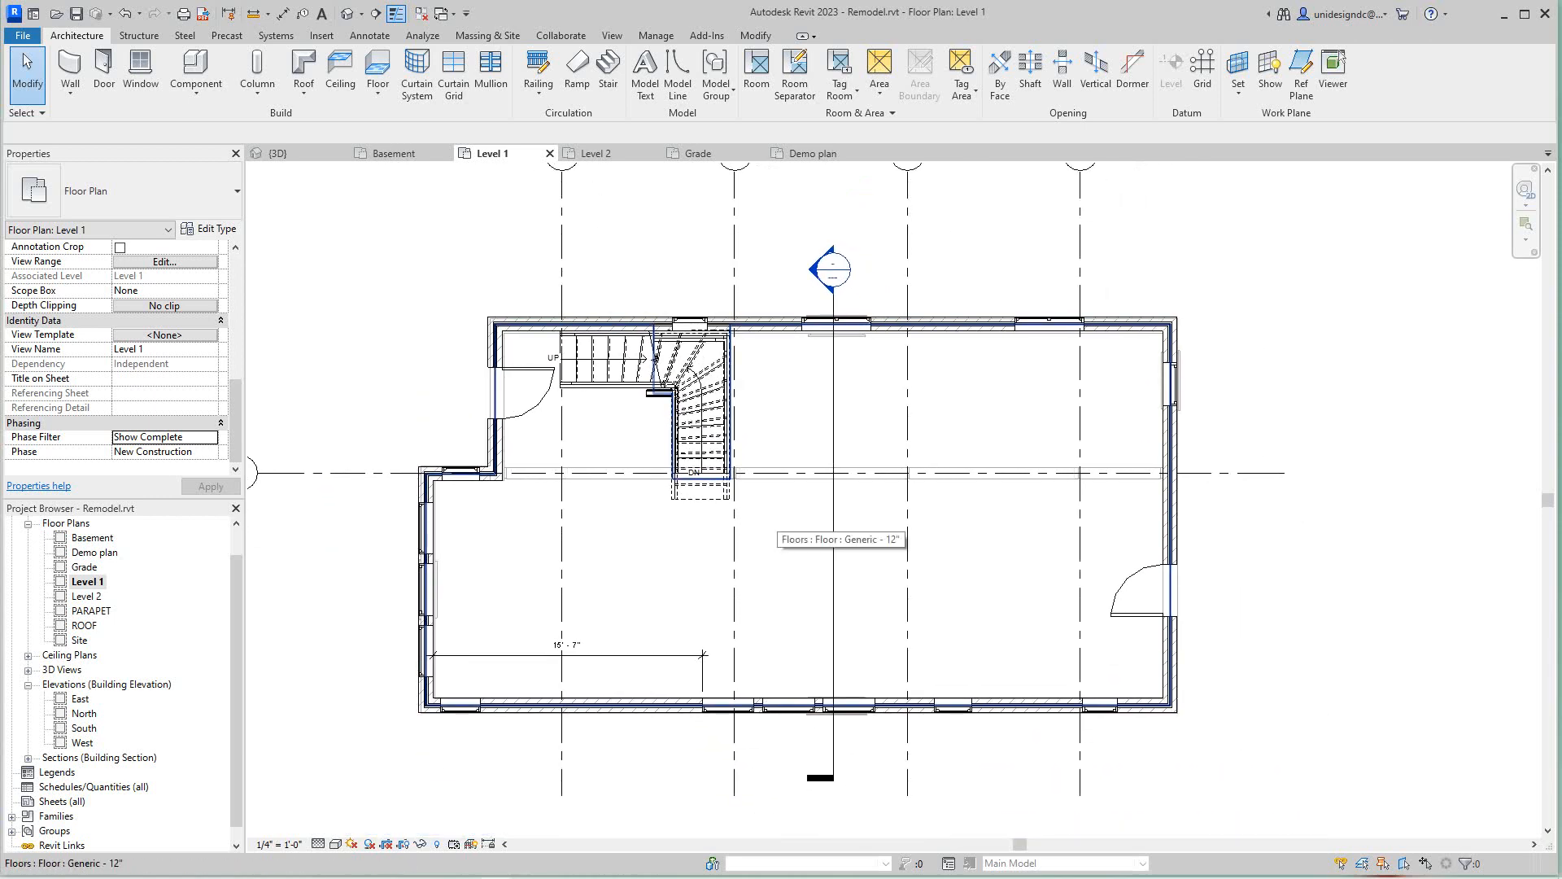
middle_click_drag(777, 516, 777, 519)
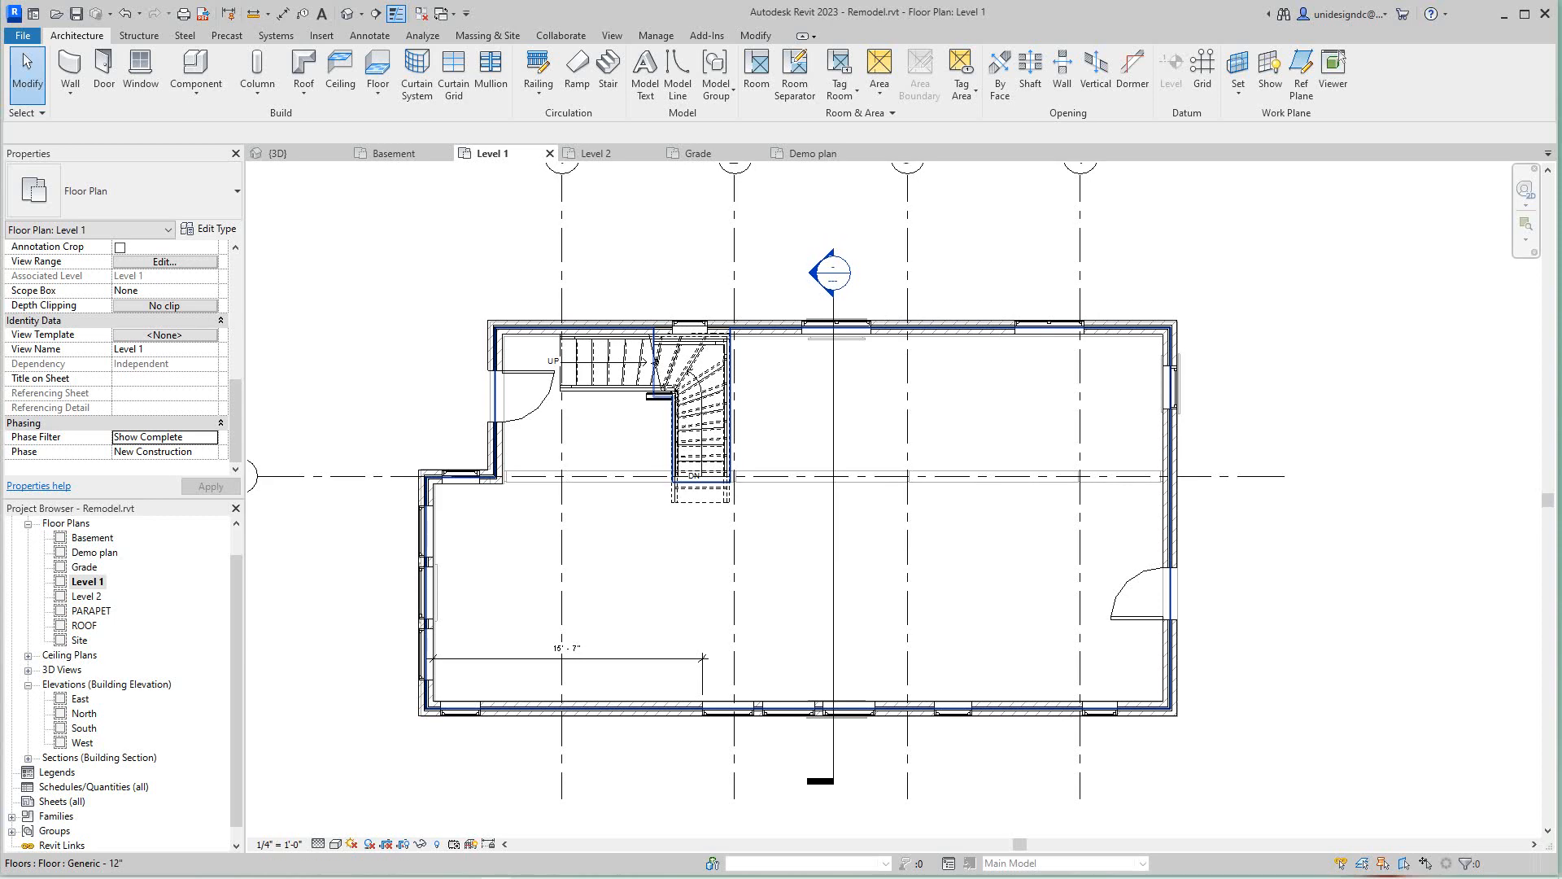
Draw Interior - 5" Partition (2-hr) walls from the east exterior wall along the horizontal grid line to grid 2, and up to the north exterior wall.
scroll(954, 370, "up", 1)
scroll(952, 373, "down", 1)
middle_click_drag(952, 374, 946, 386)
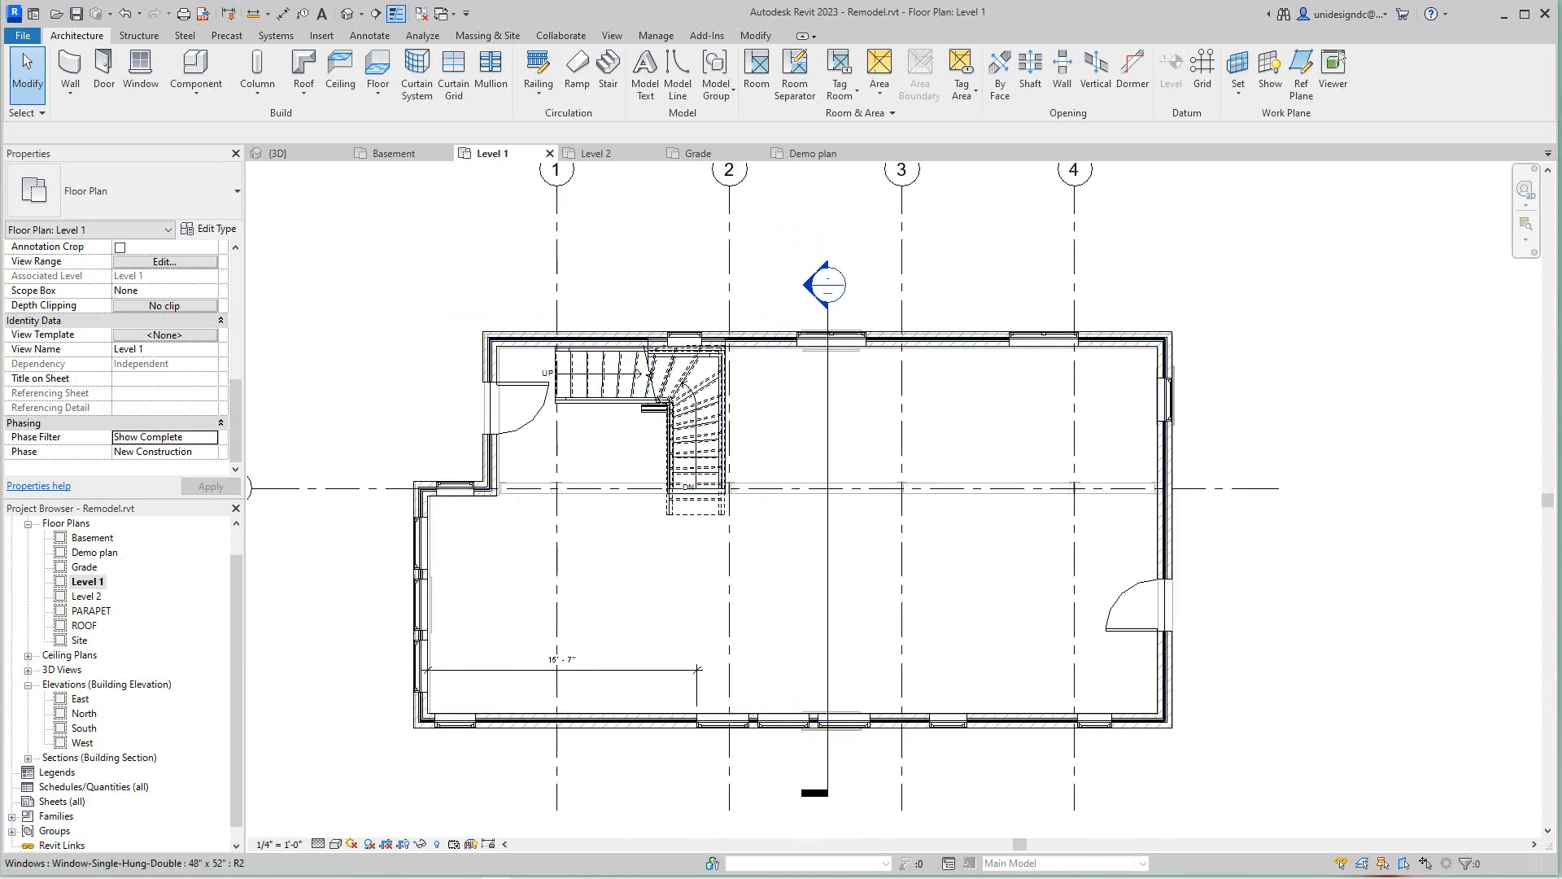
left_click(70, 91)
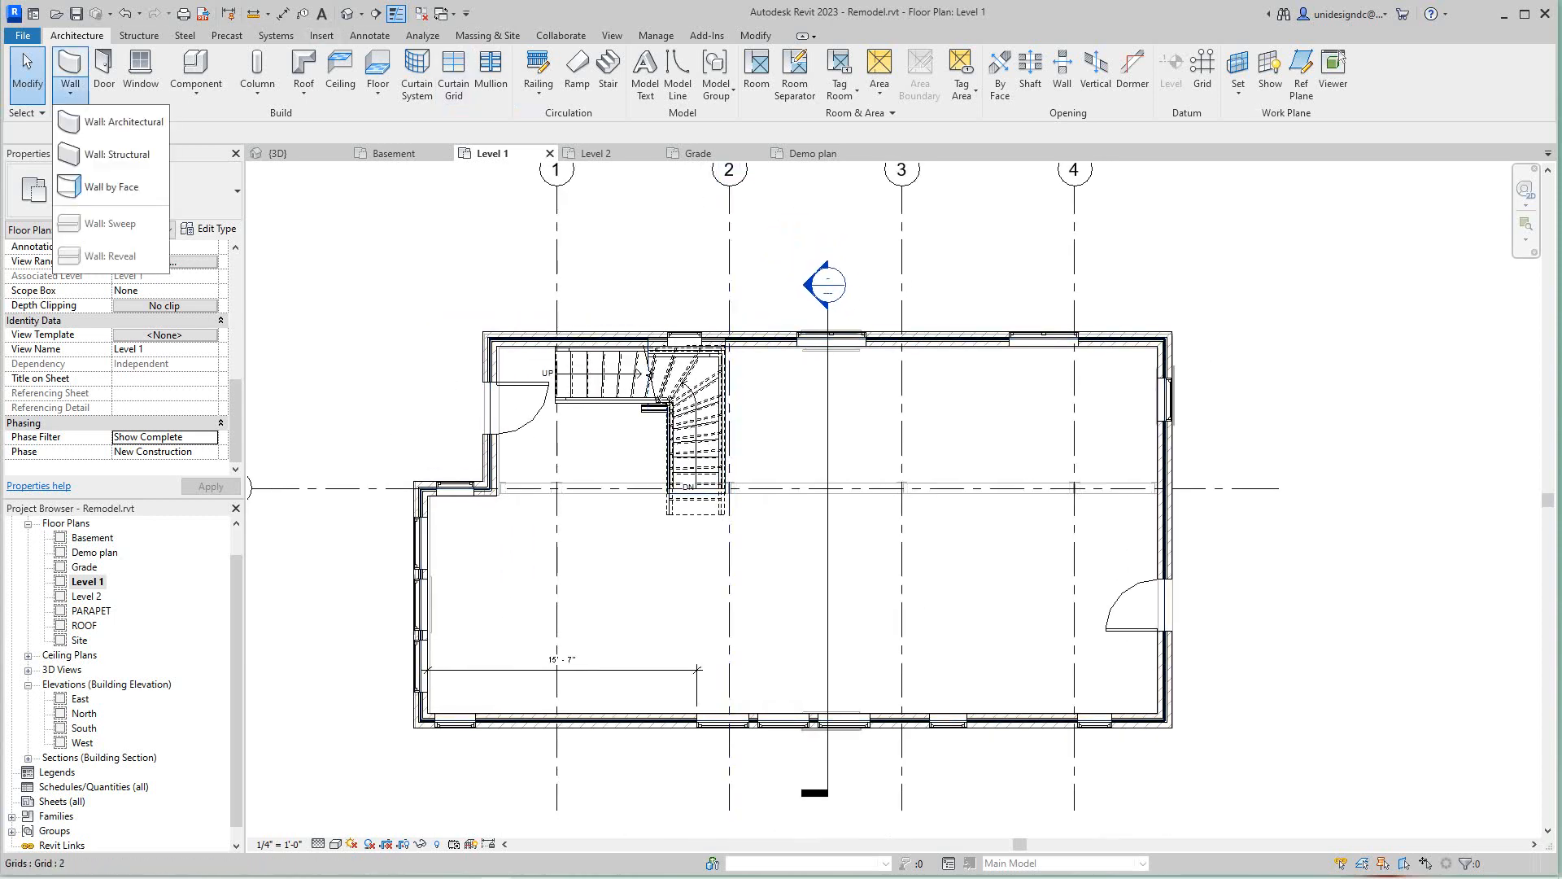
left_click(122, 121)
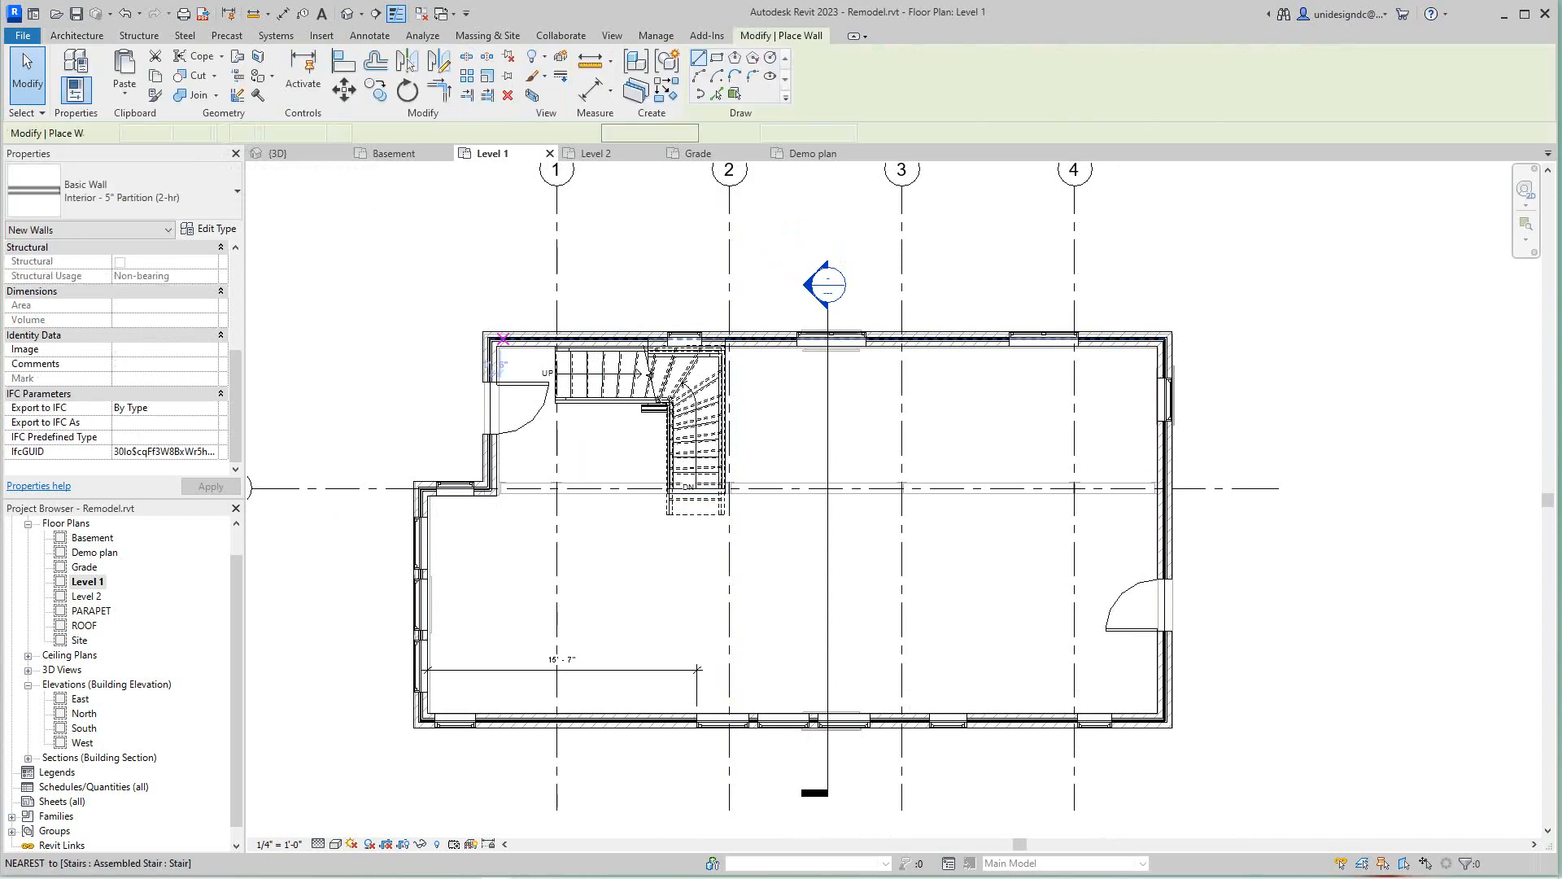
scroll(1020, 382, "up", 1)
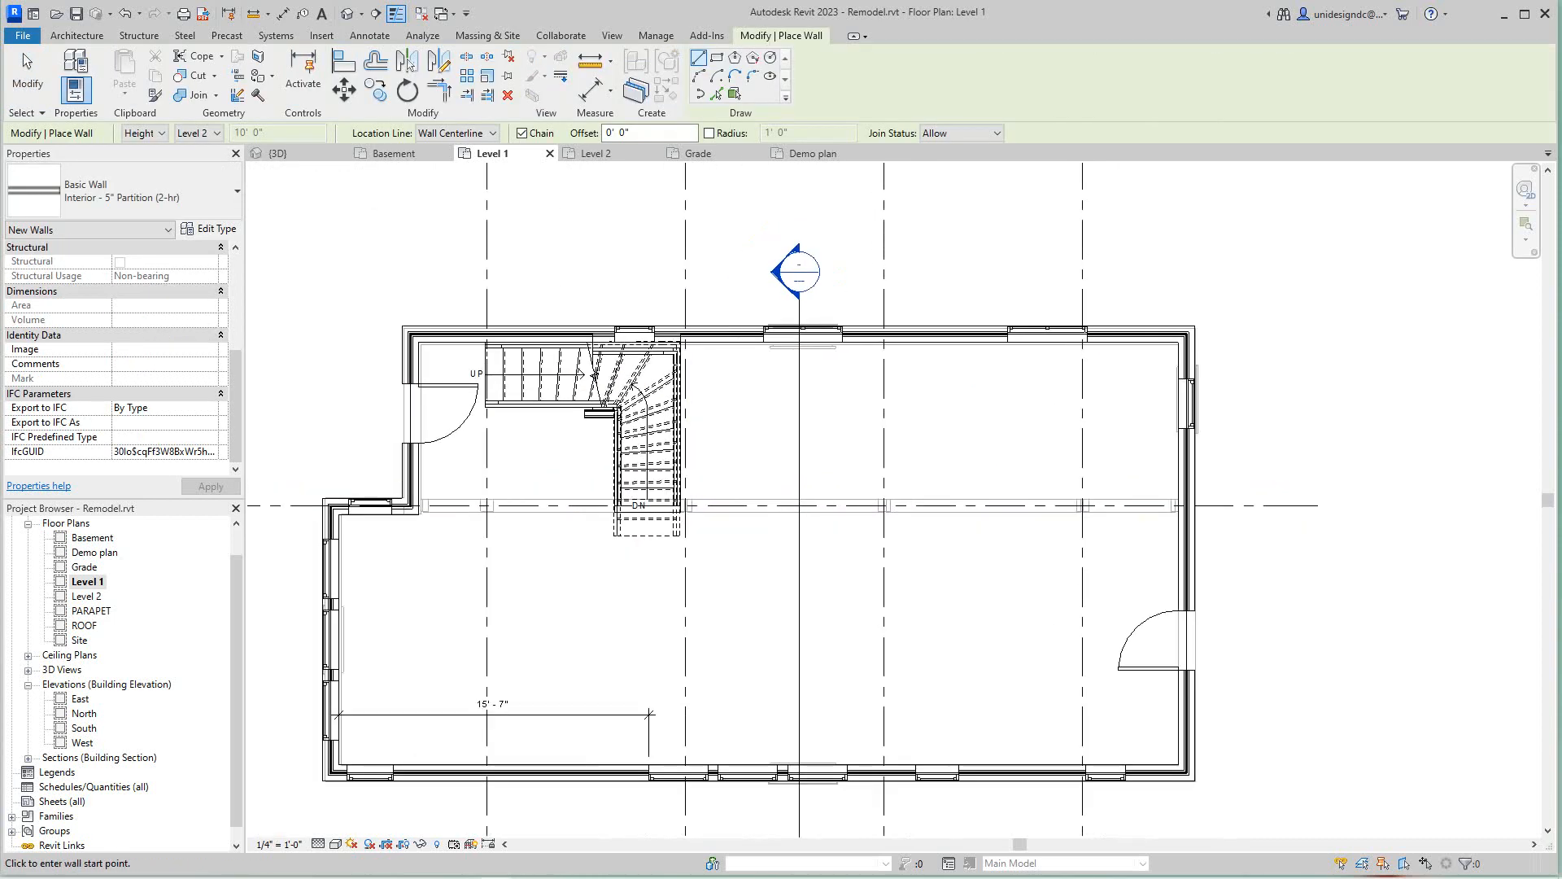
scroll(1184, 545, "up", 2)
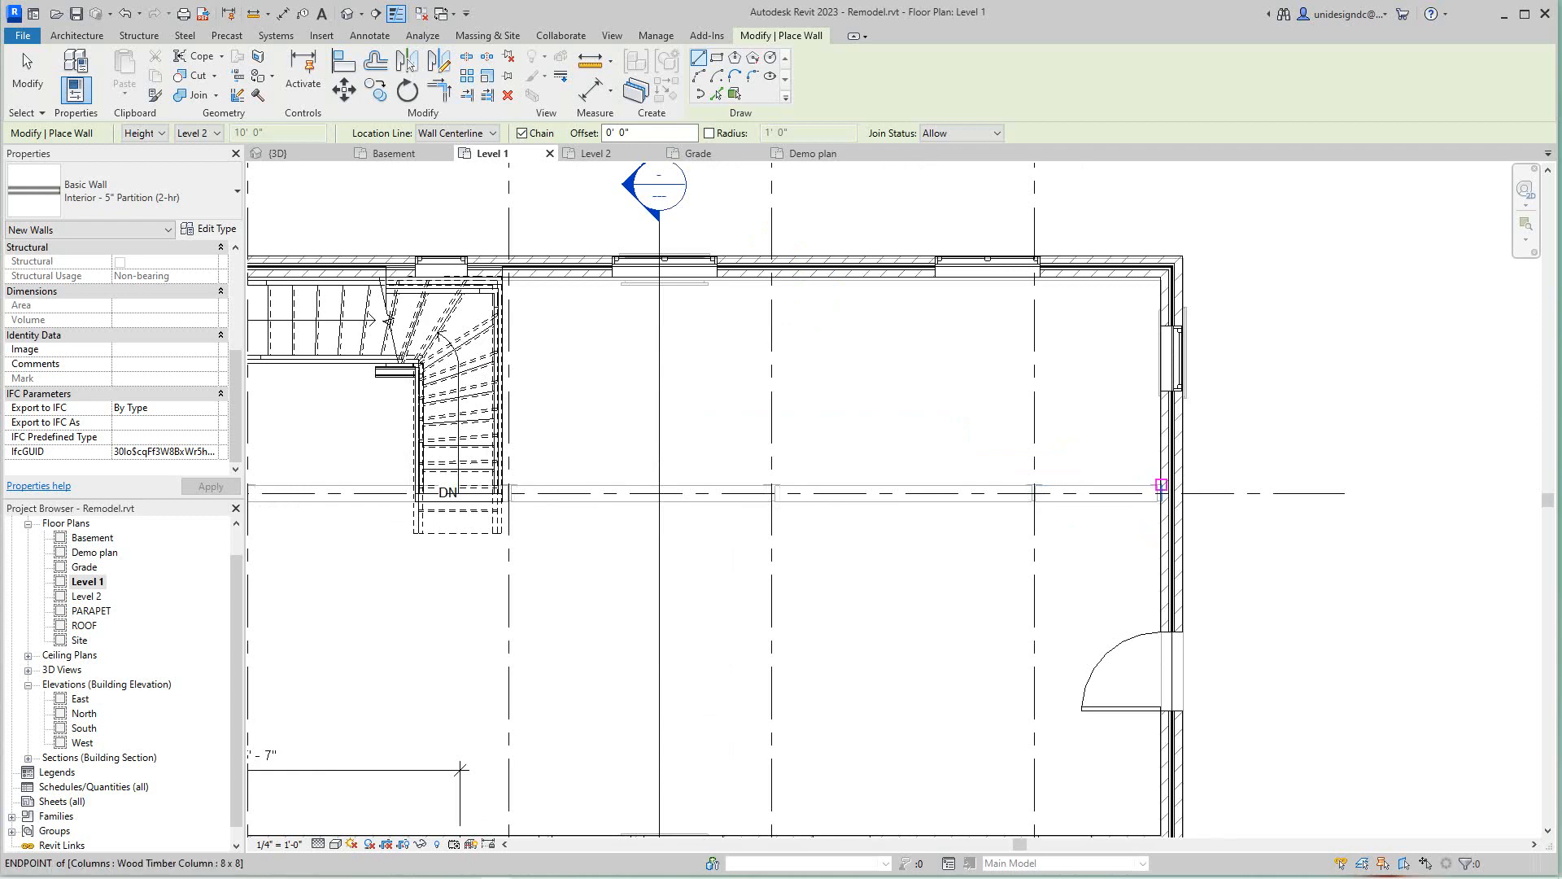
left_click(1157, 493)
scroll(903, 509, "down", 2)
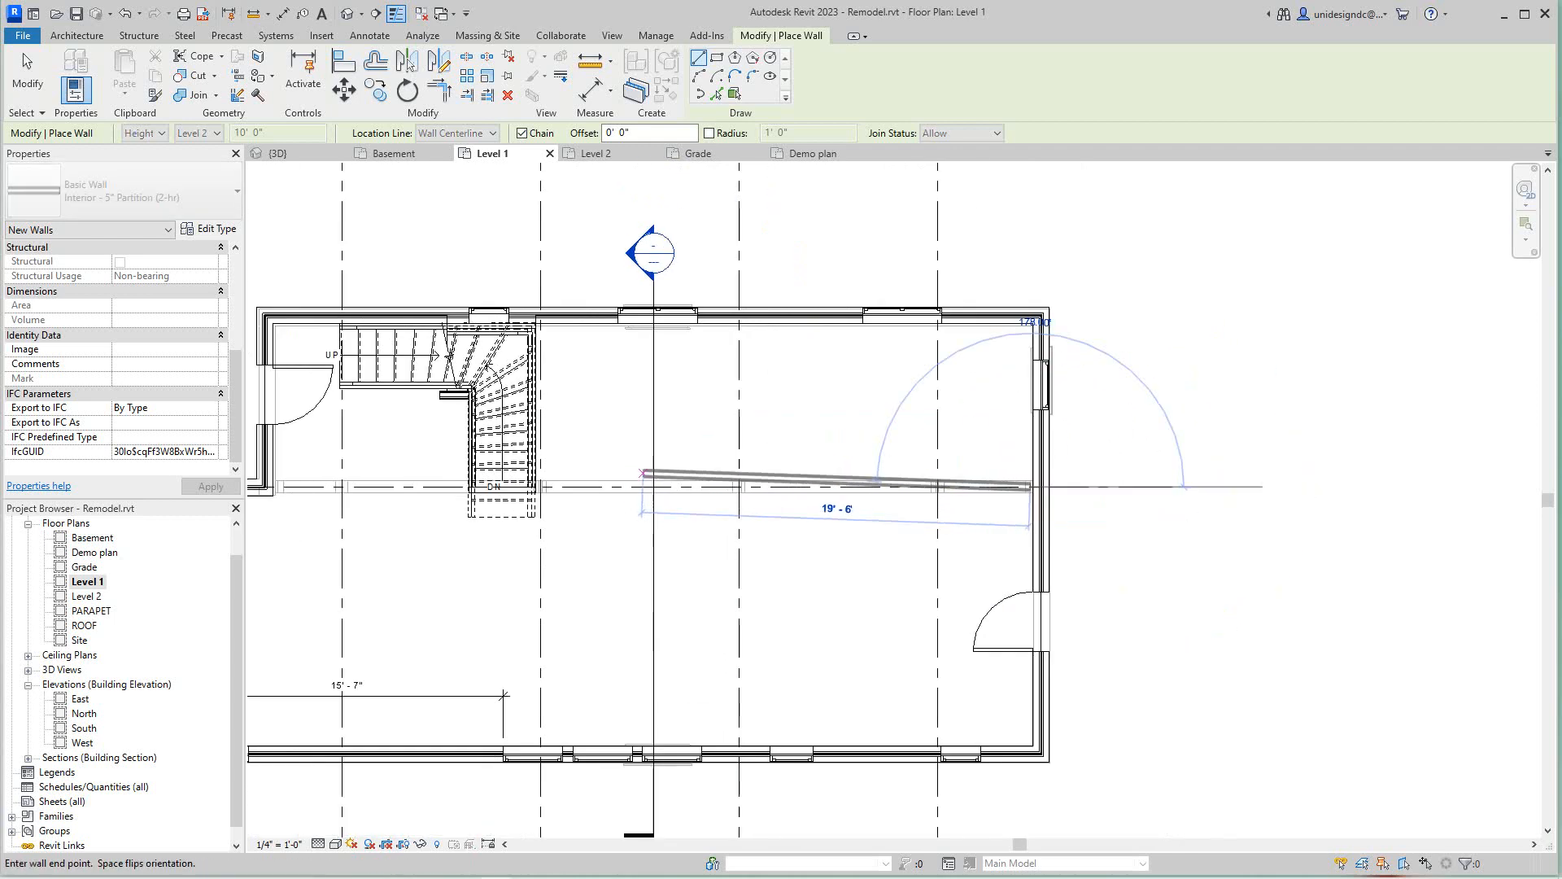
scroll(582, 486, "up", 2)
left_click(505, 485)
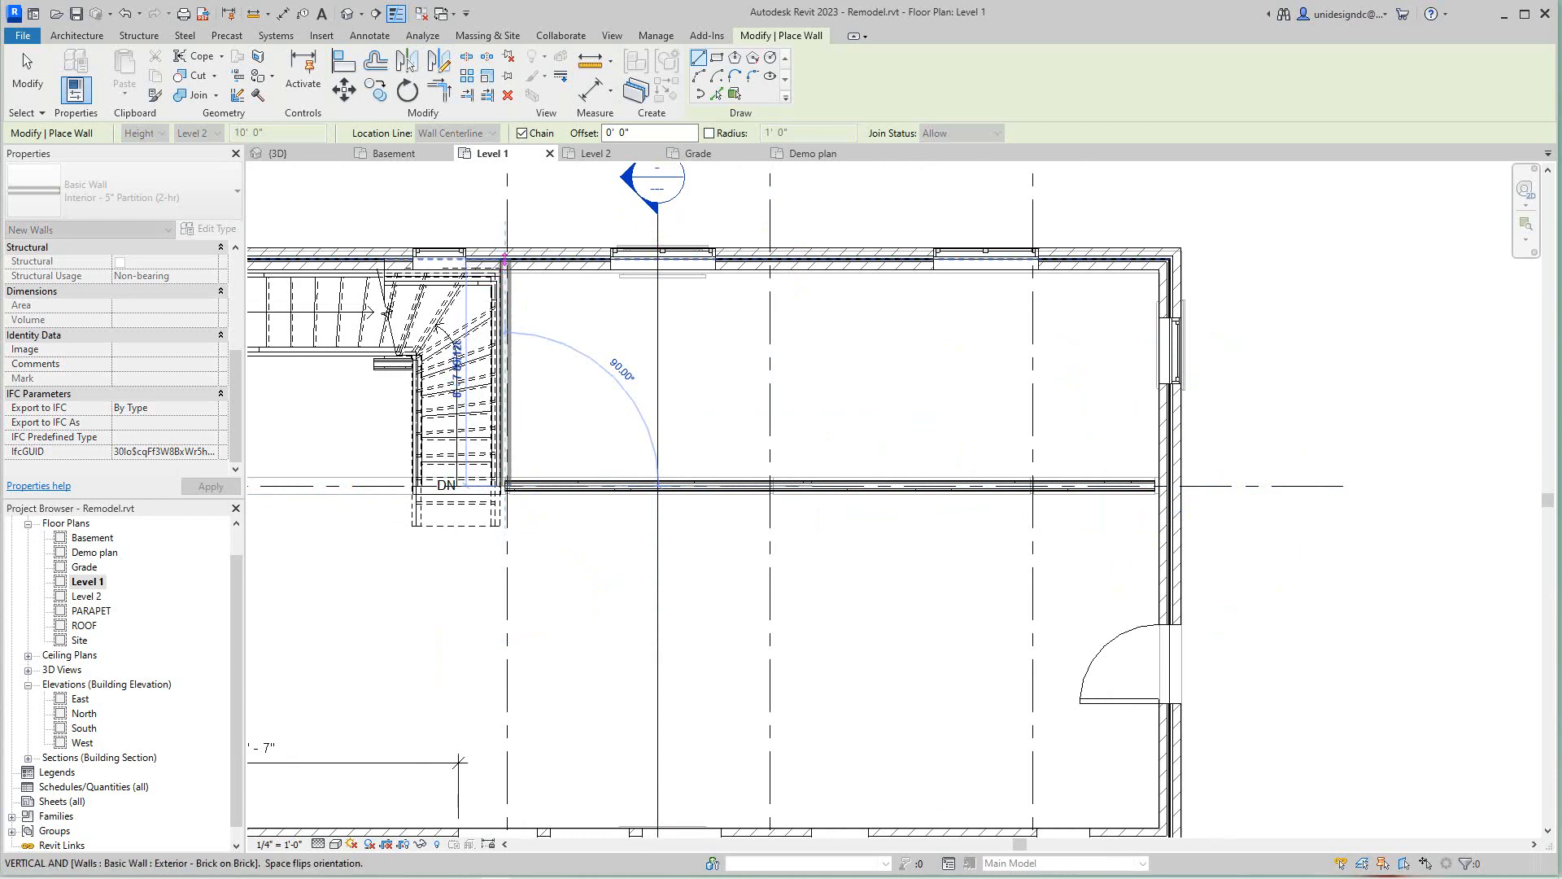
left_click(505, 266)
key("Escape")
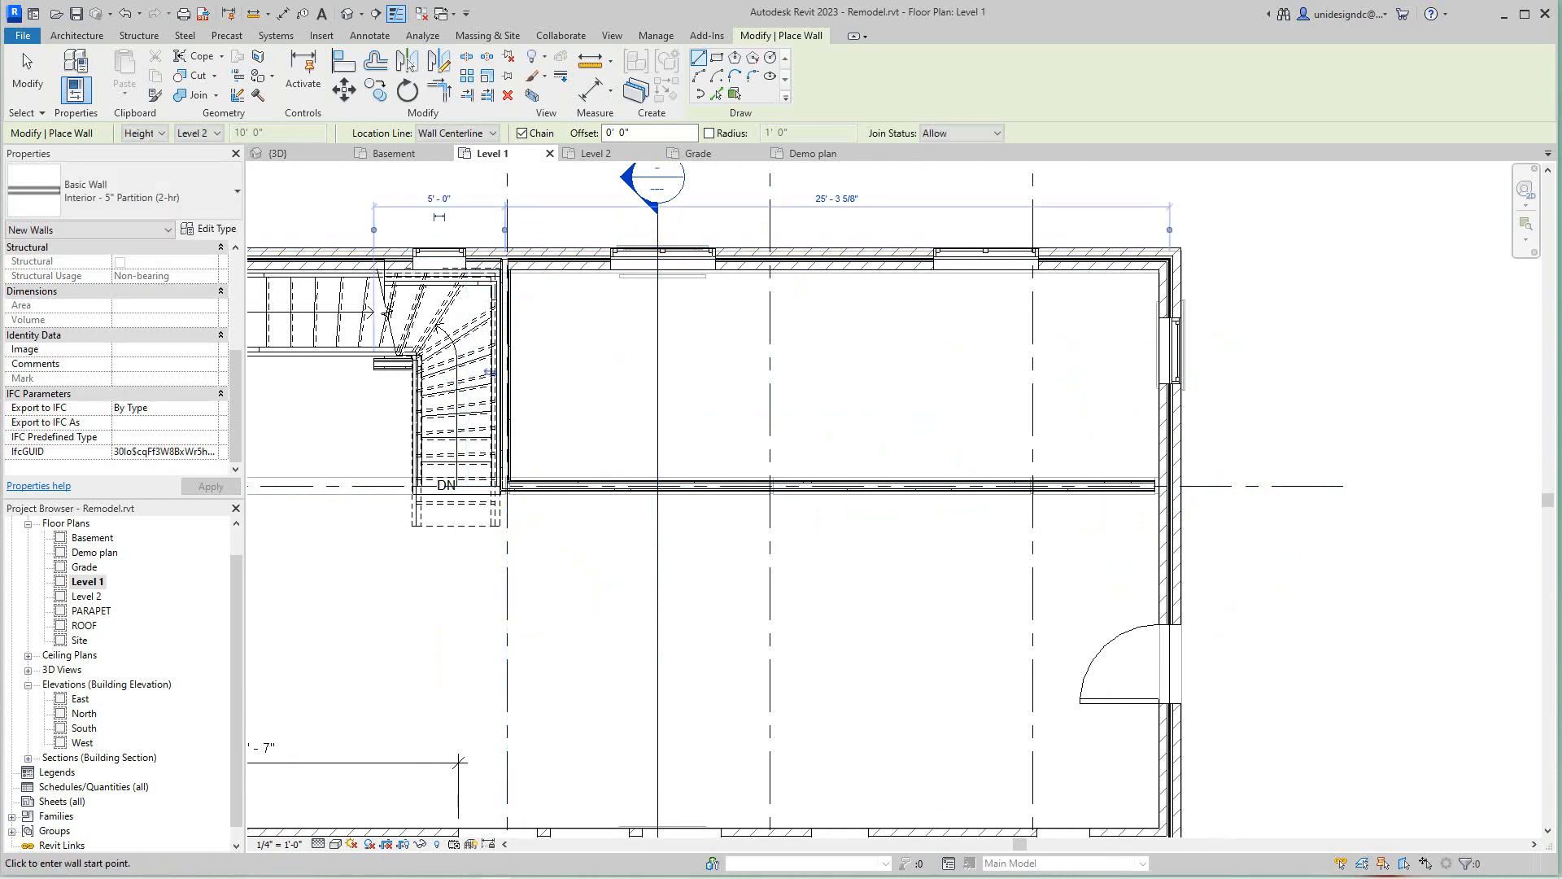
Draw a jogged partition from the north wall between the windows, about 3'-6" down, 1'-6" west, and down to the long horizontal partition.
scroll(619, 667, "down", 2)
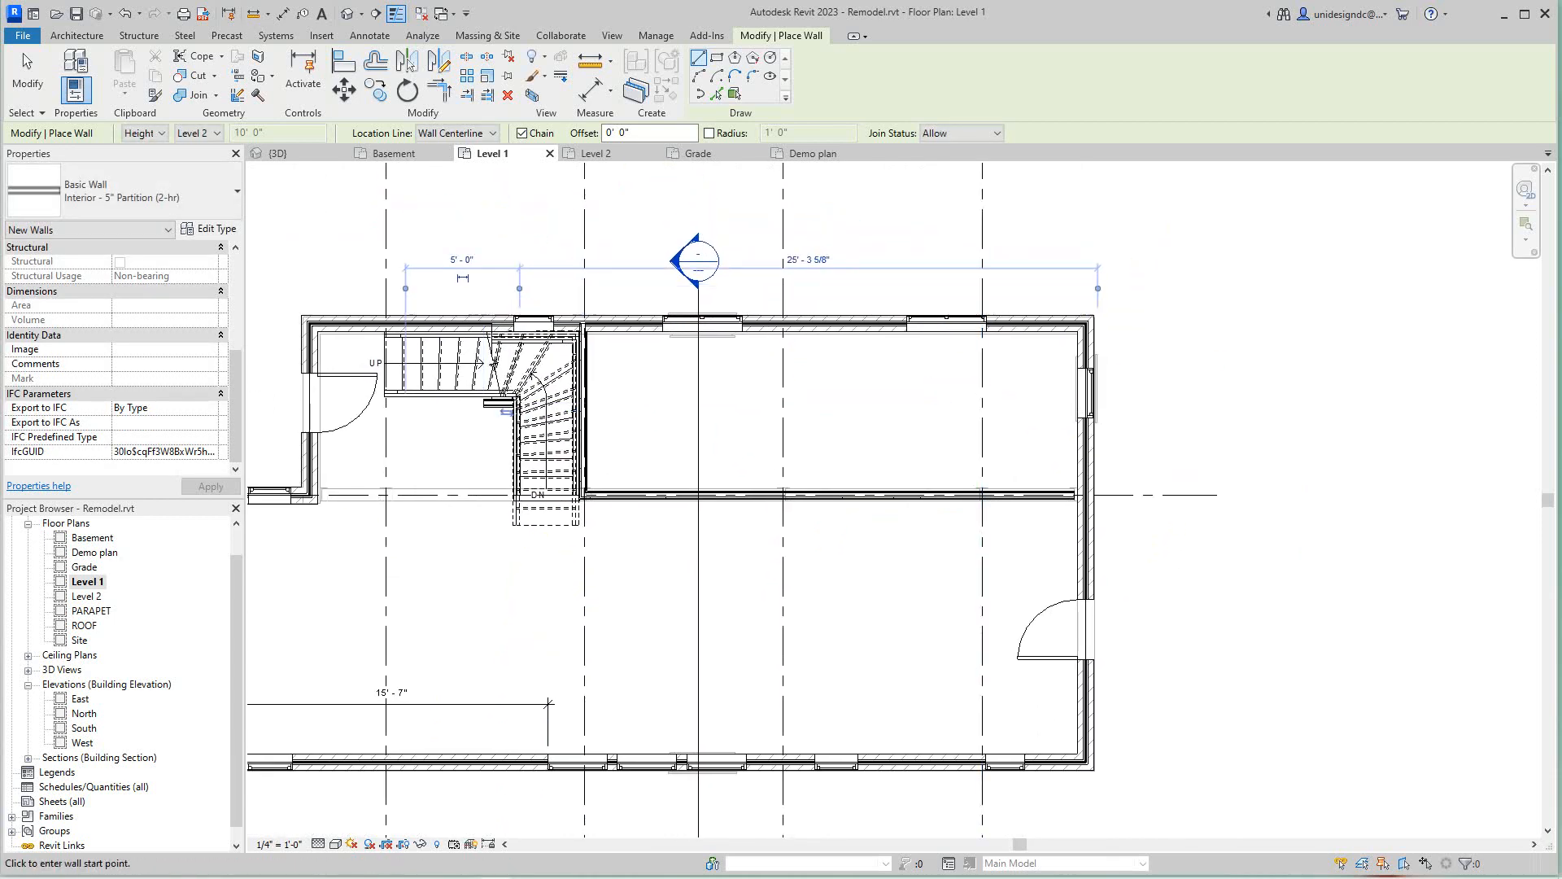
scroll(773, 346, "up", 2)
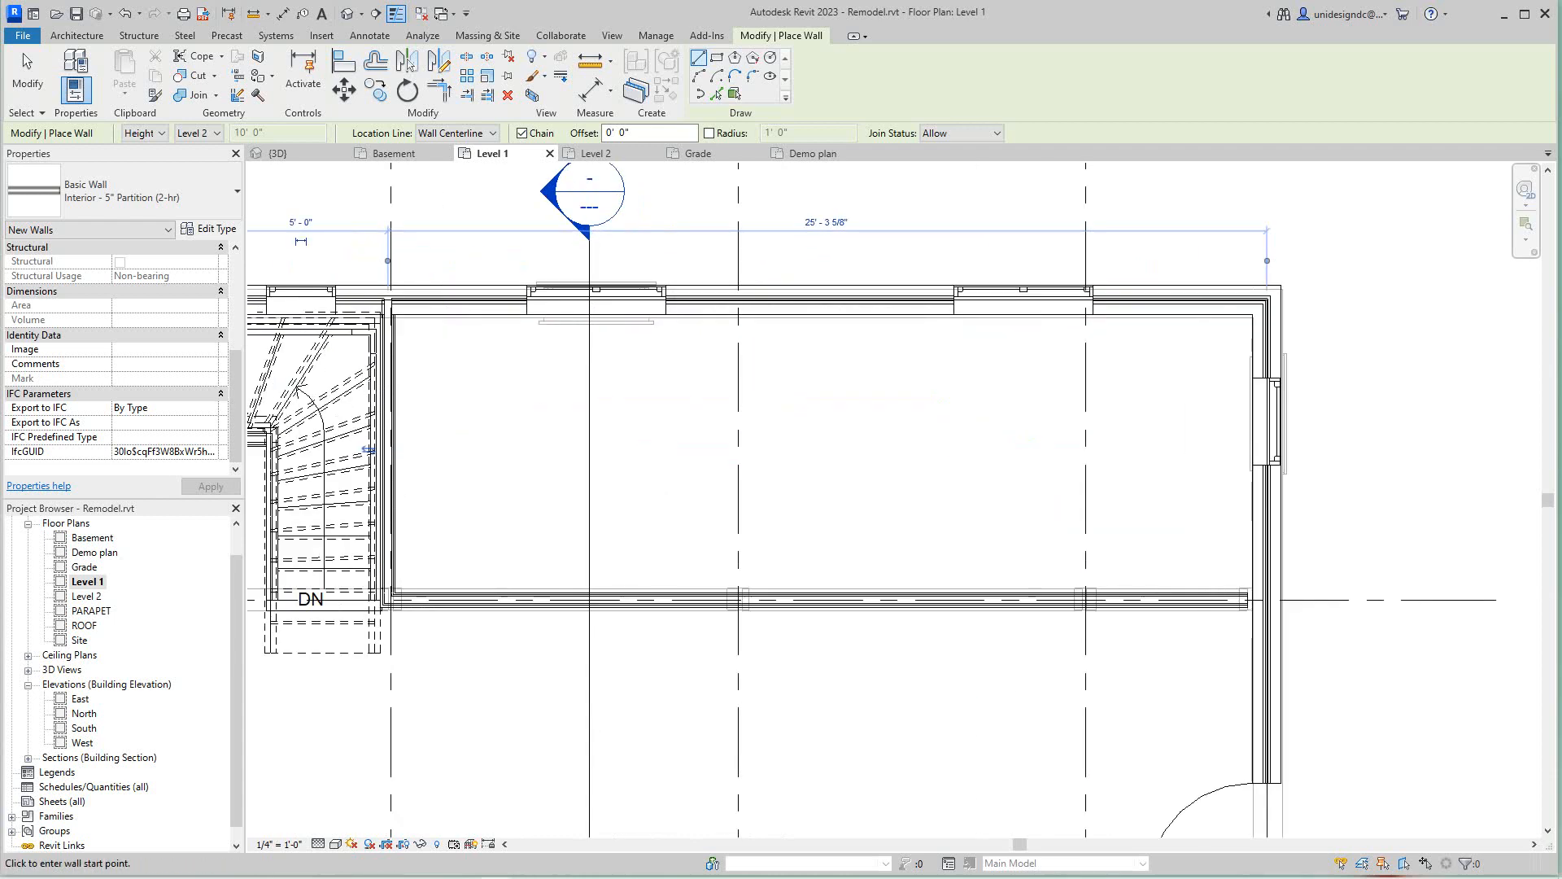
left_click(807, 318)
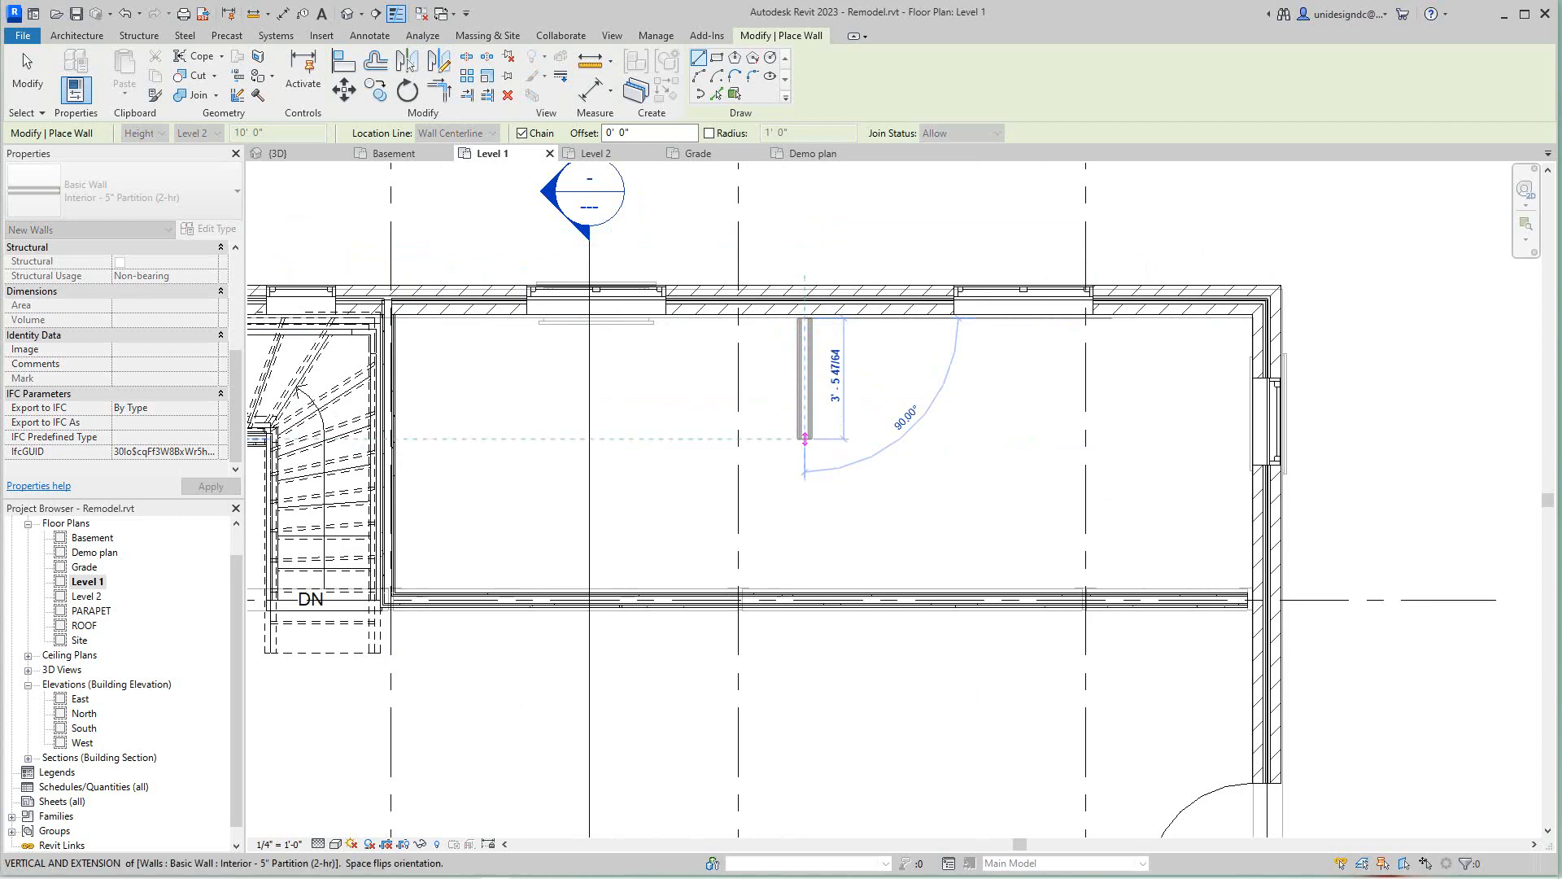
left_click(806, 439)
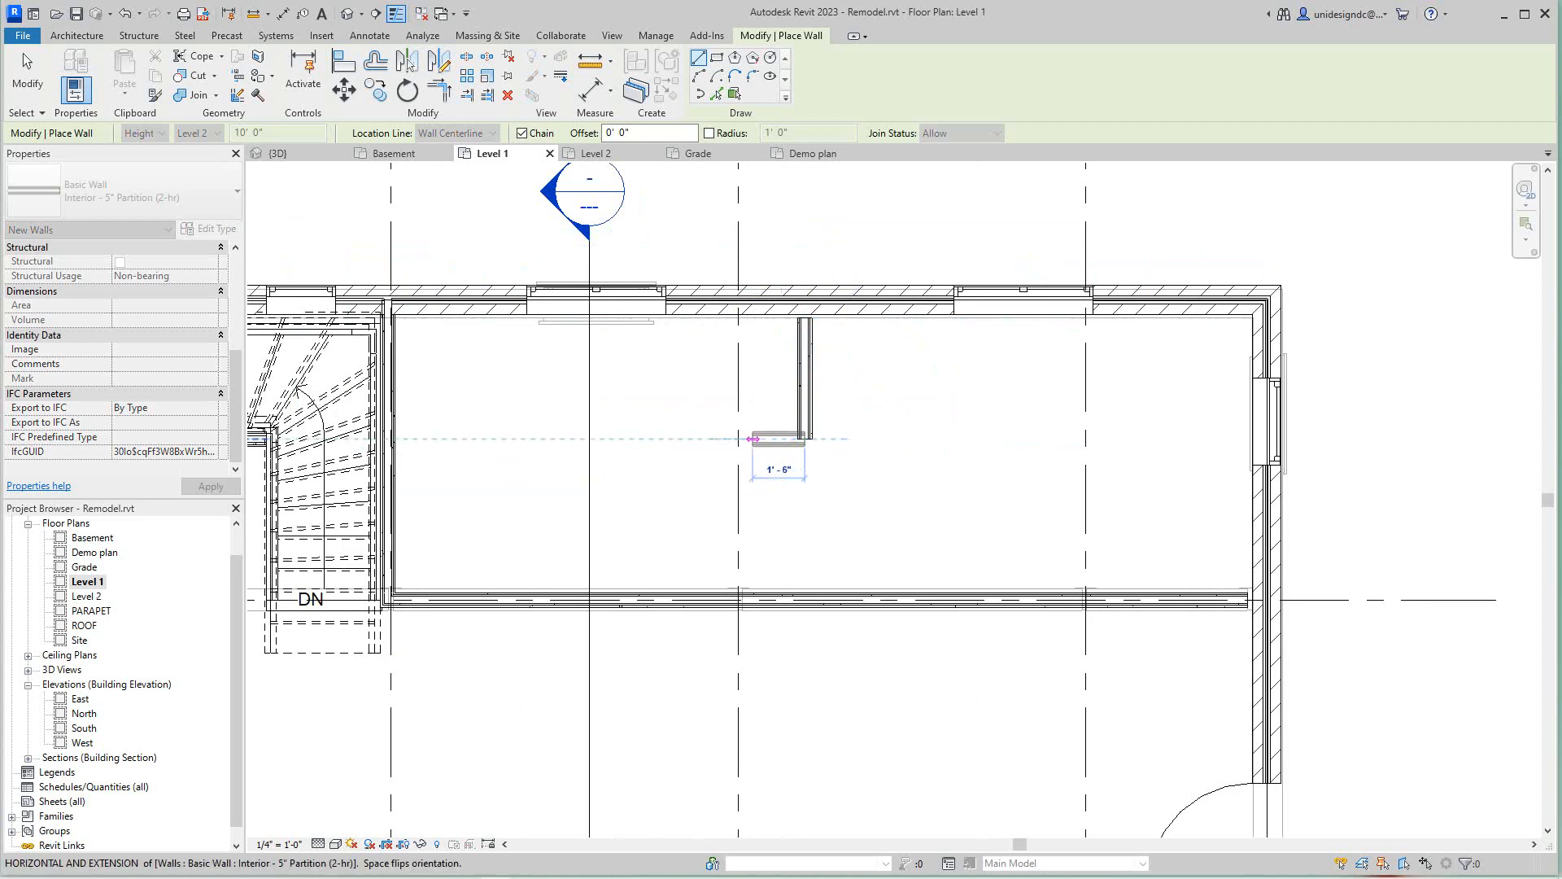
left_click(752, 438)
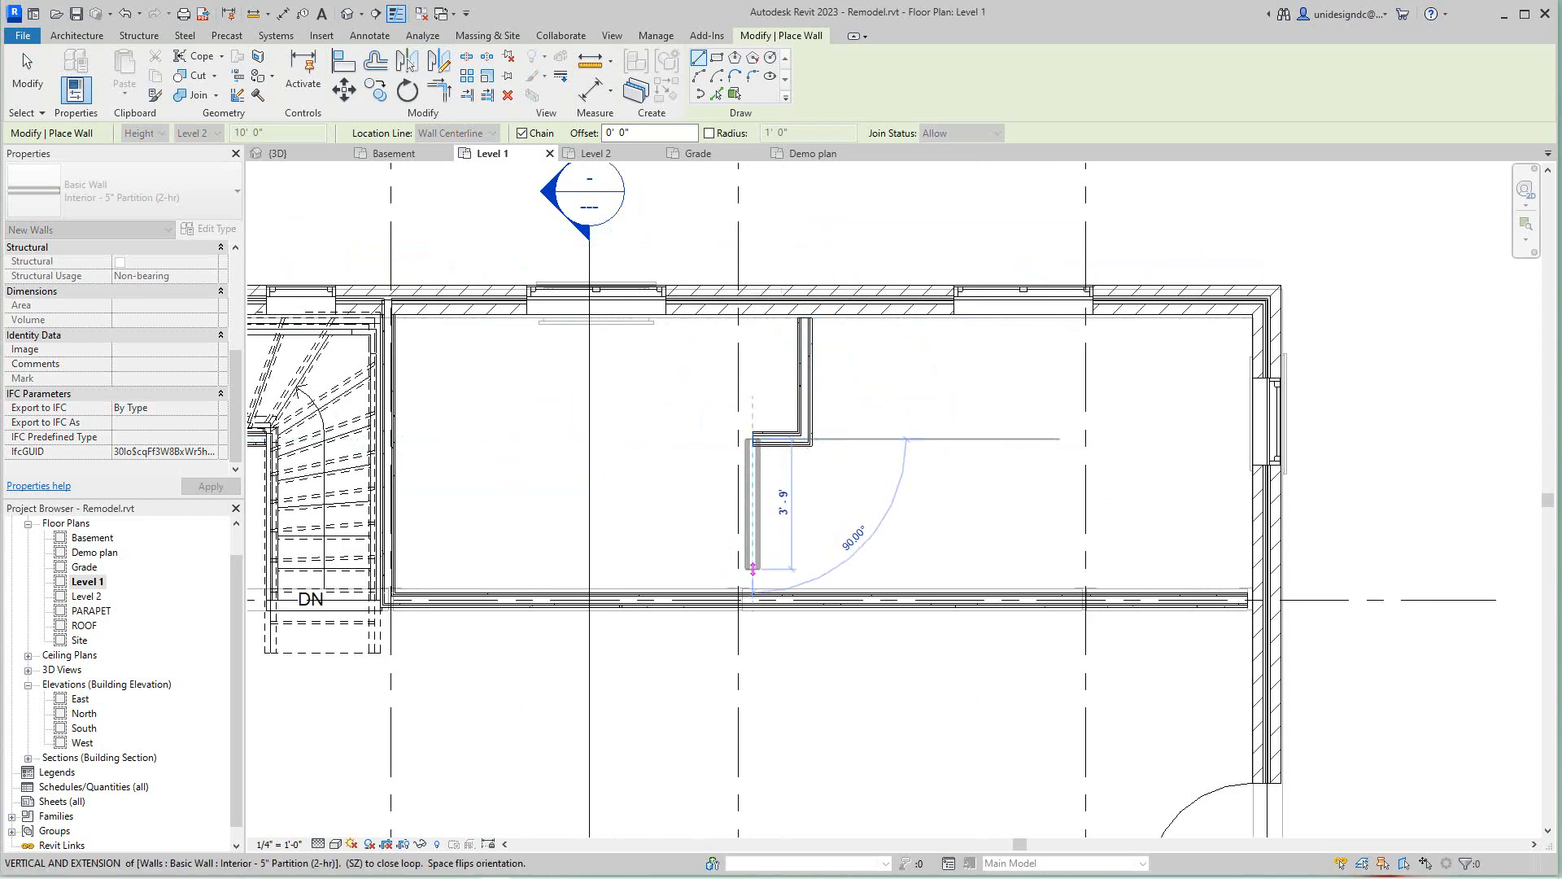
left_click(753, 595)
key("Escape")
key("Escape")
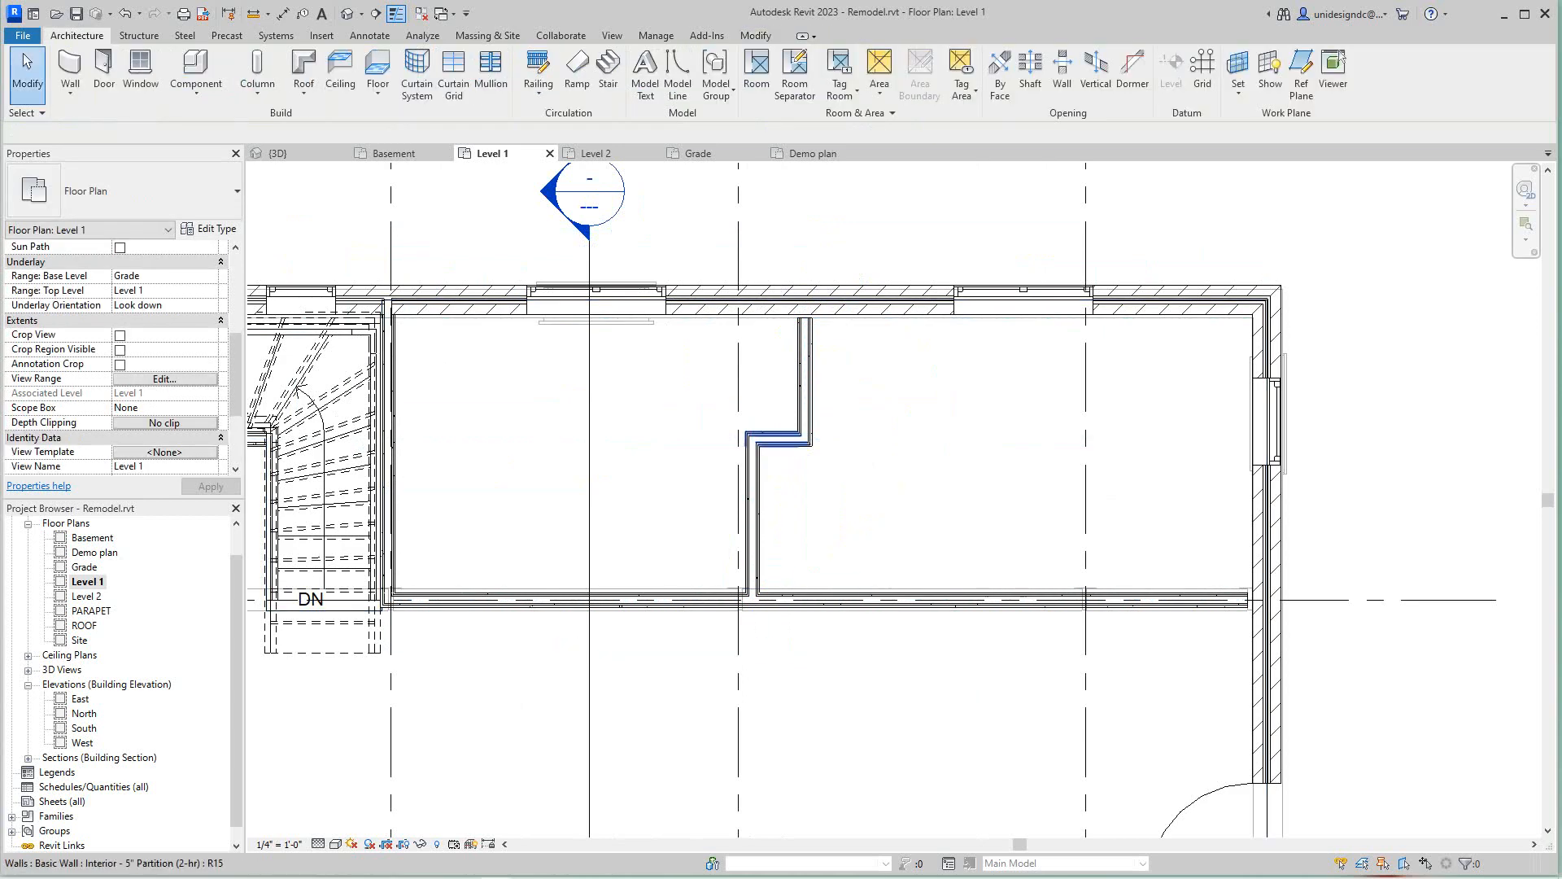
Shift the short jog wall slightly south, and extend the partition at its west end up to the north exterior wall.
left_click(765, 440)
key("Escape")
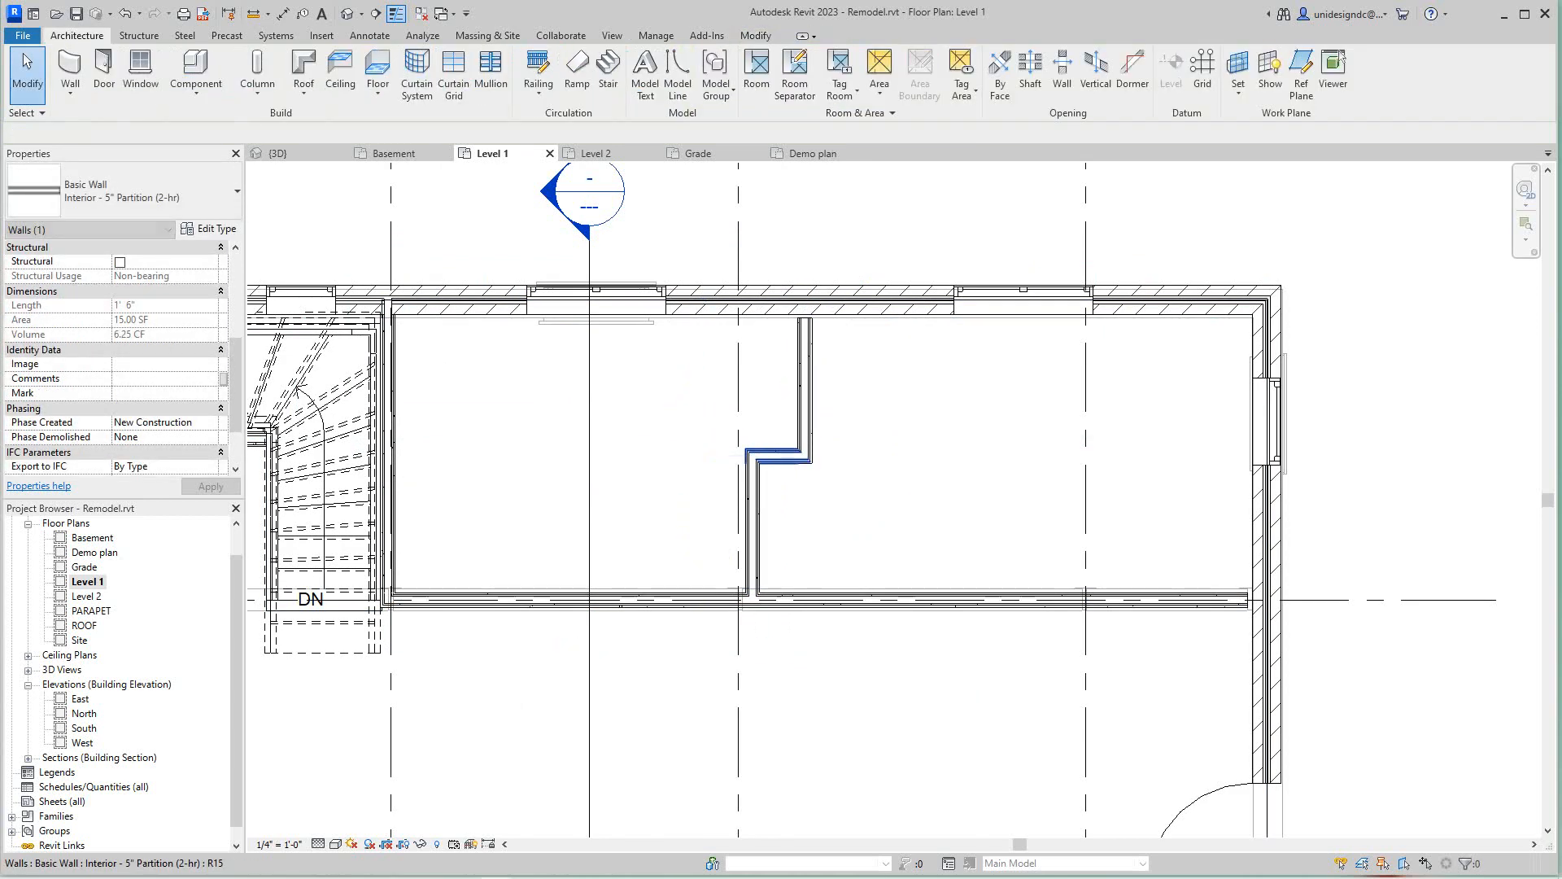
left_click(750, 528)
left_click_drag(751, 454, 753, 304)
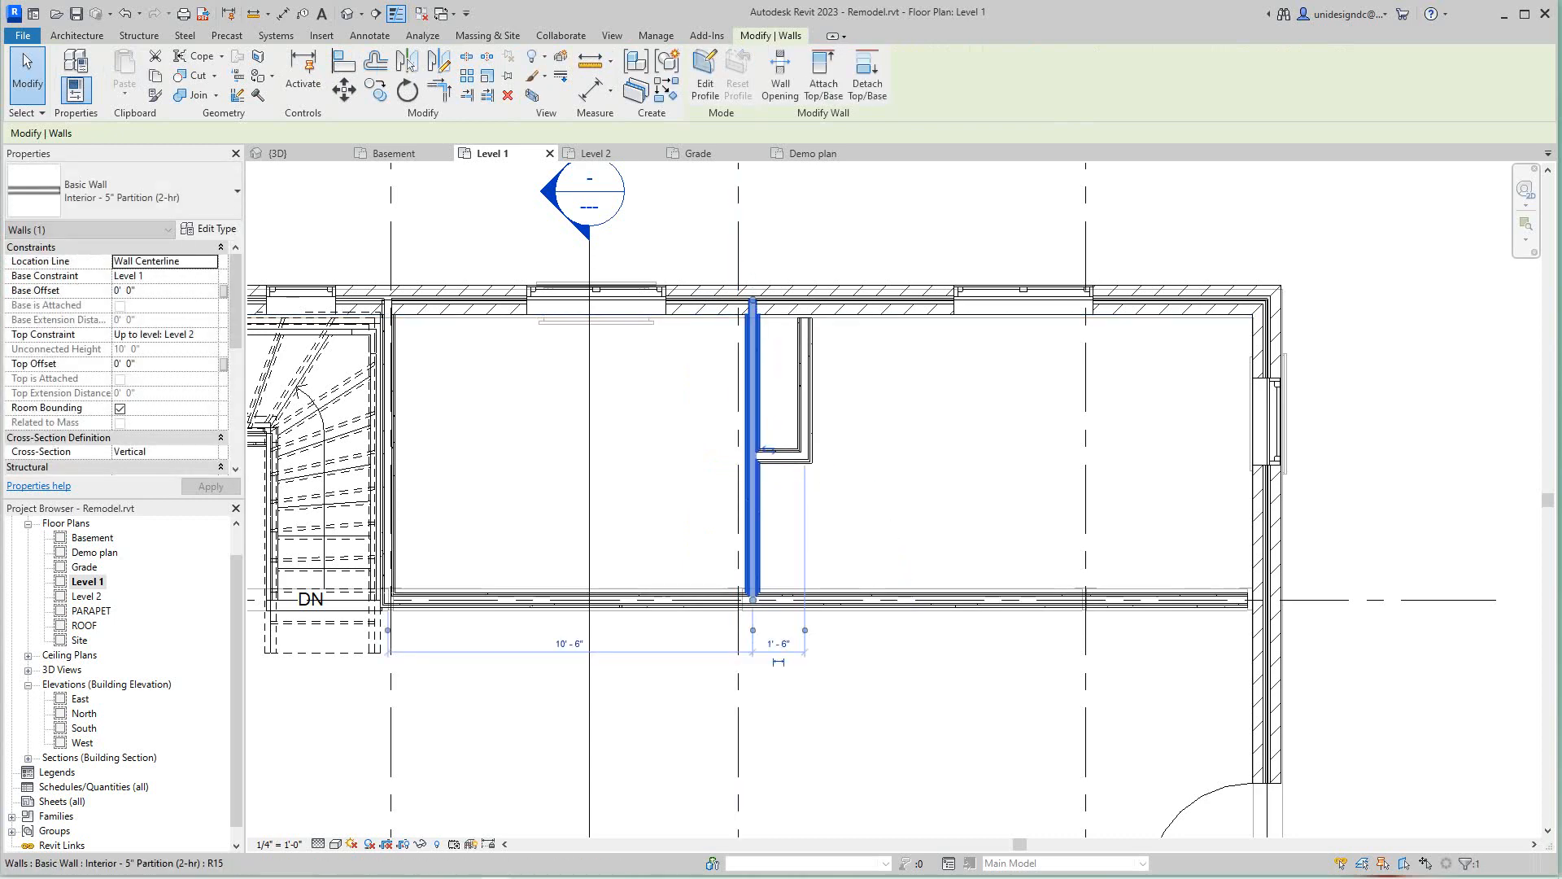
key("Escape")
scroll(786, 496, "down", 1)
middle_click_drag(786, 498, 778, 456)
scroll(788, 469, "up", 2)
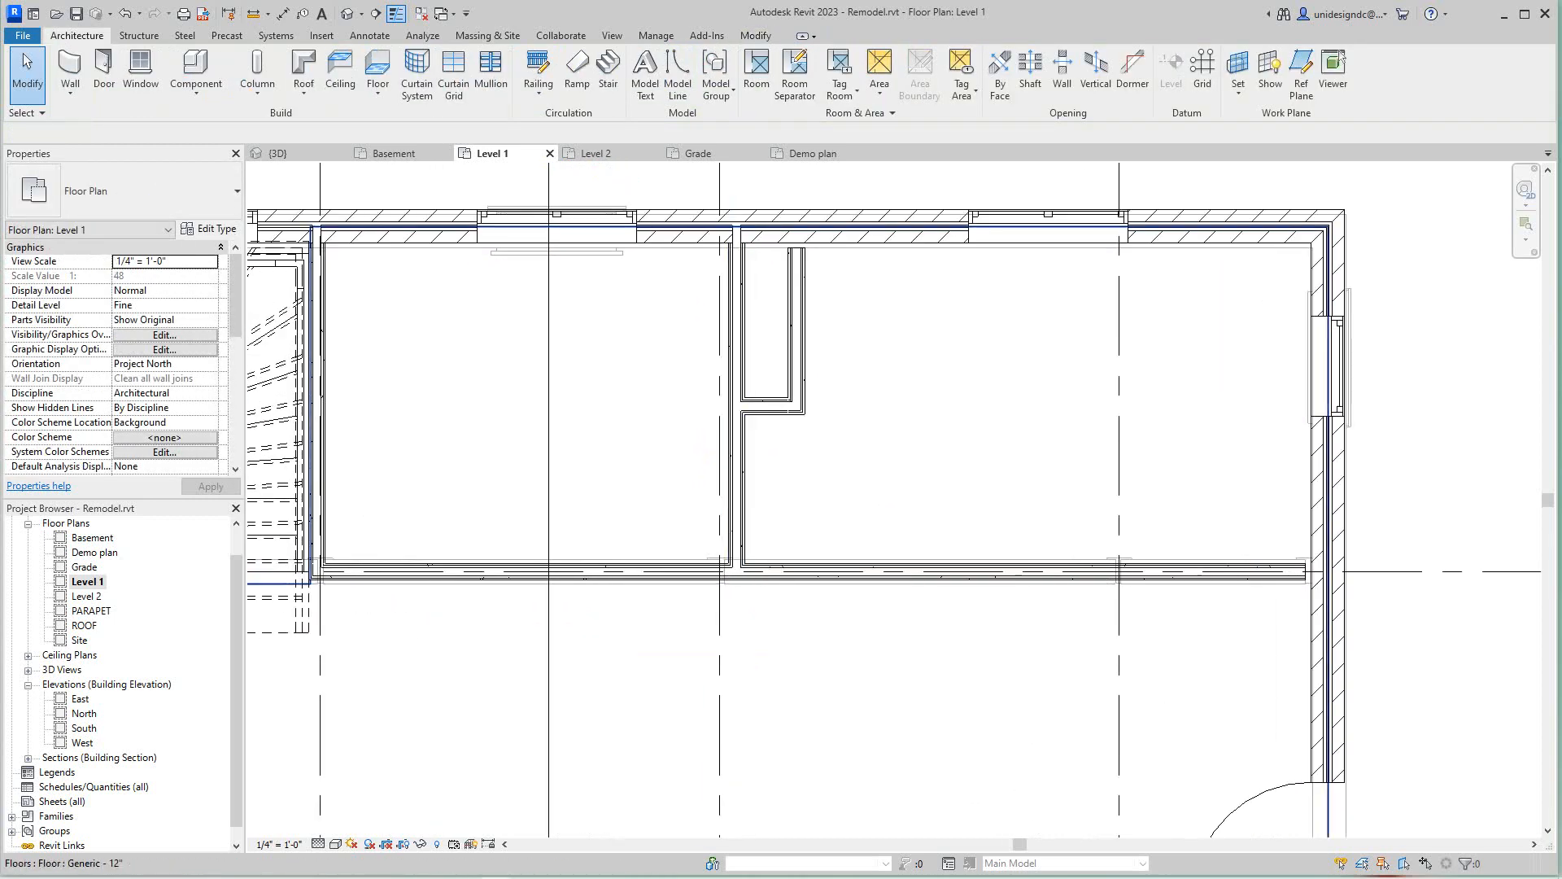
left_click(773, 411)
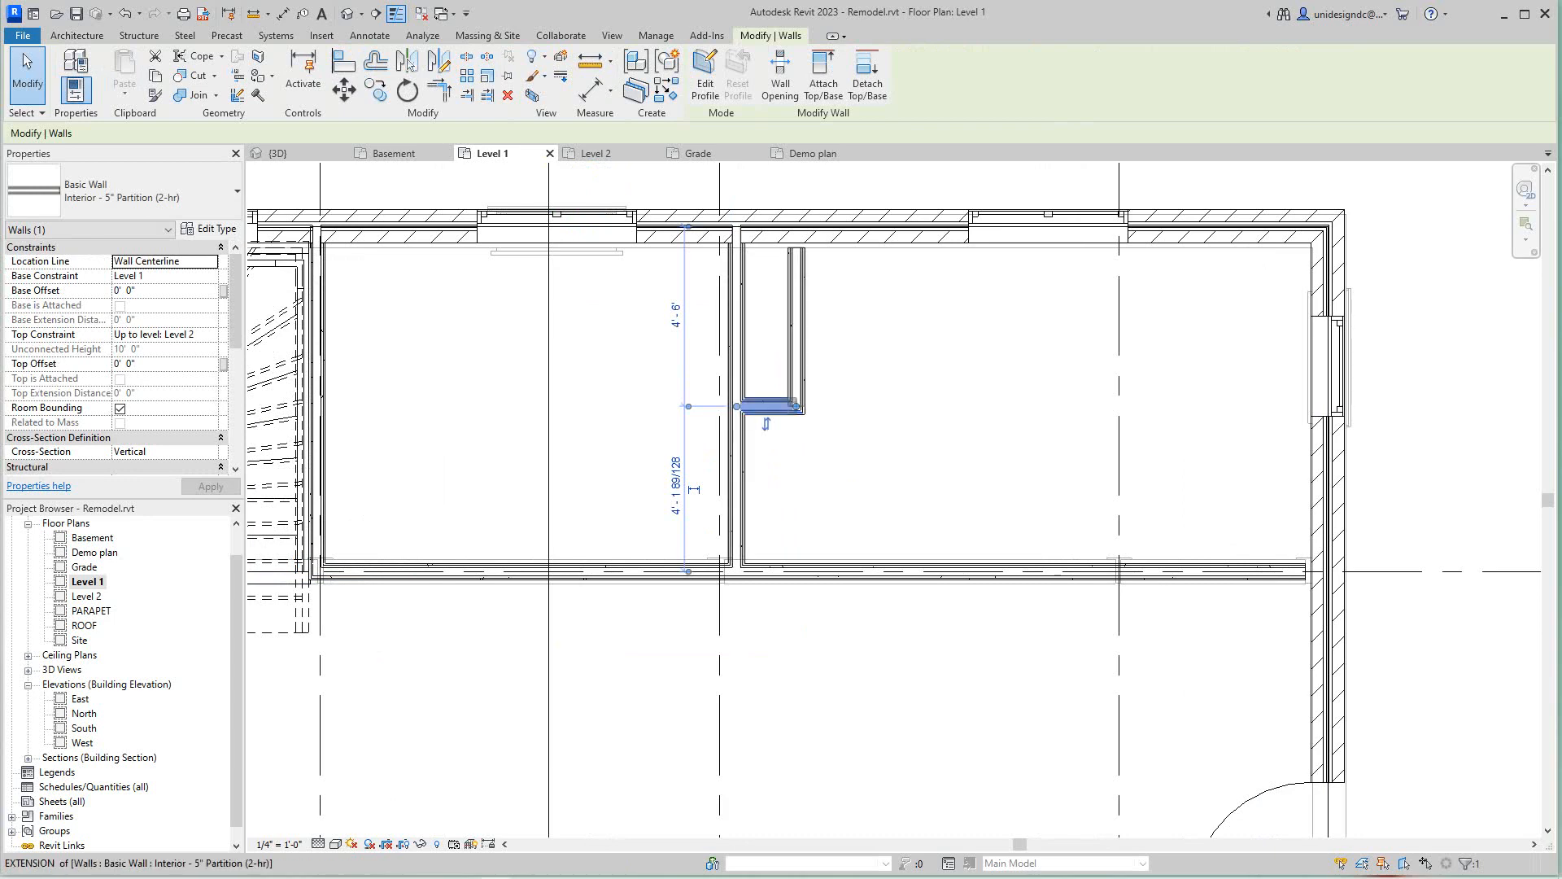
left_click_drag(804, 411, 801, 510)
key("Escape")
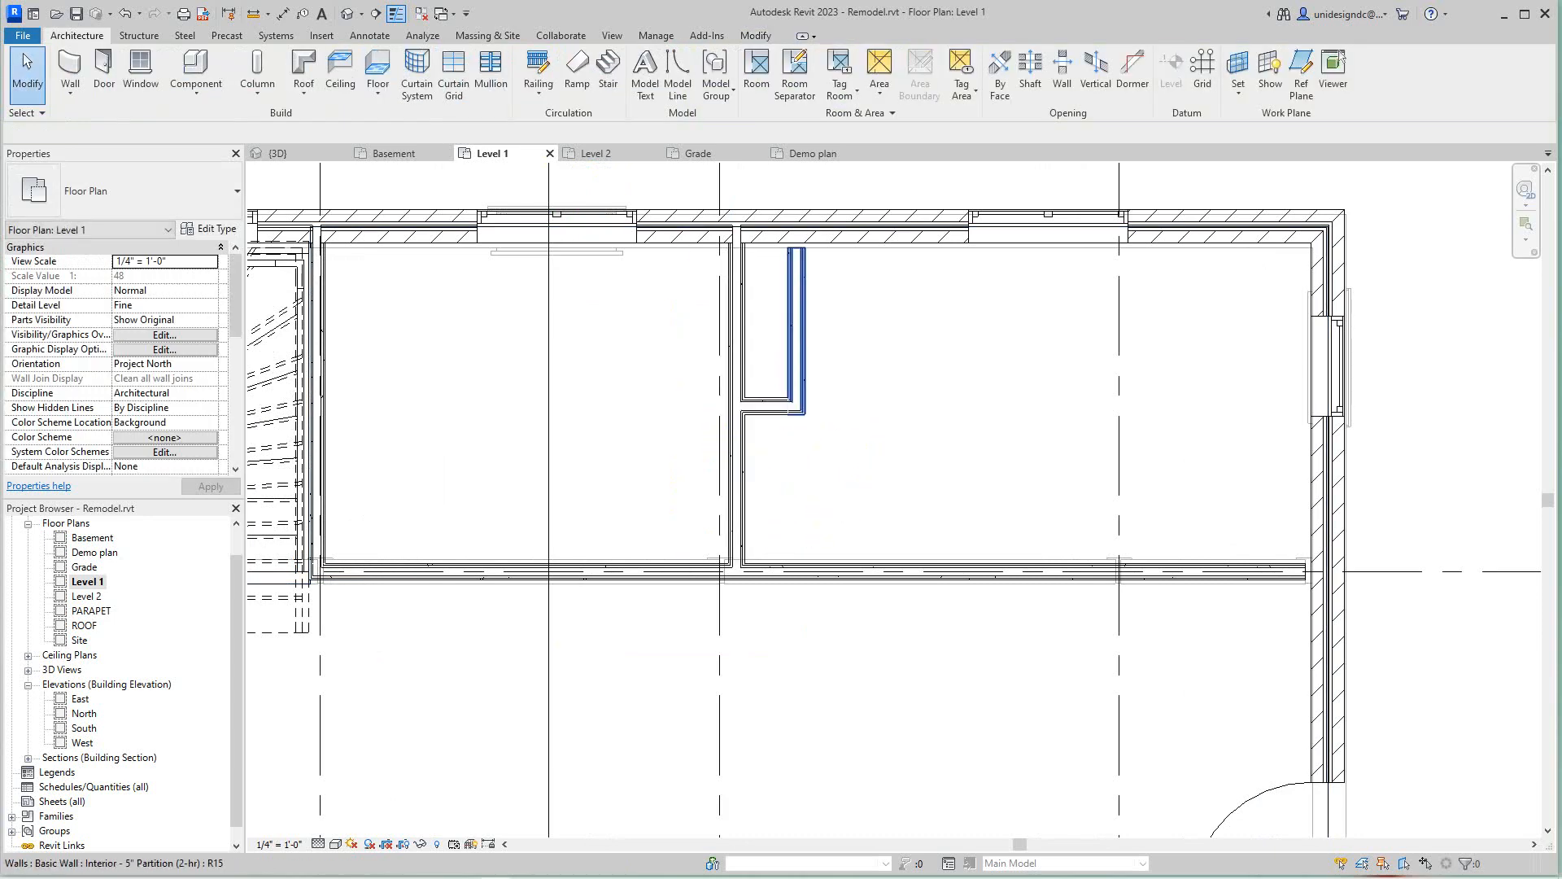
Extend the partition at the jog's east end down to the long horizontal partition, enclosing a second closet.
left_click(800, 378)
left_click_drag(796, 406, 797, 570)
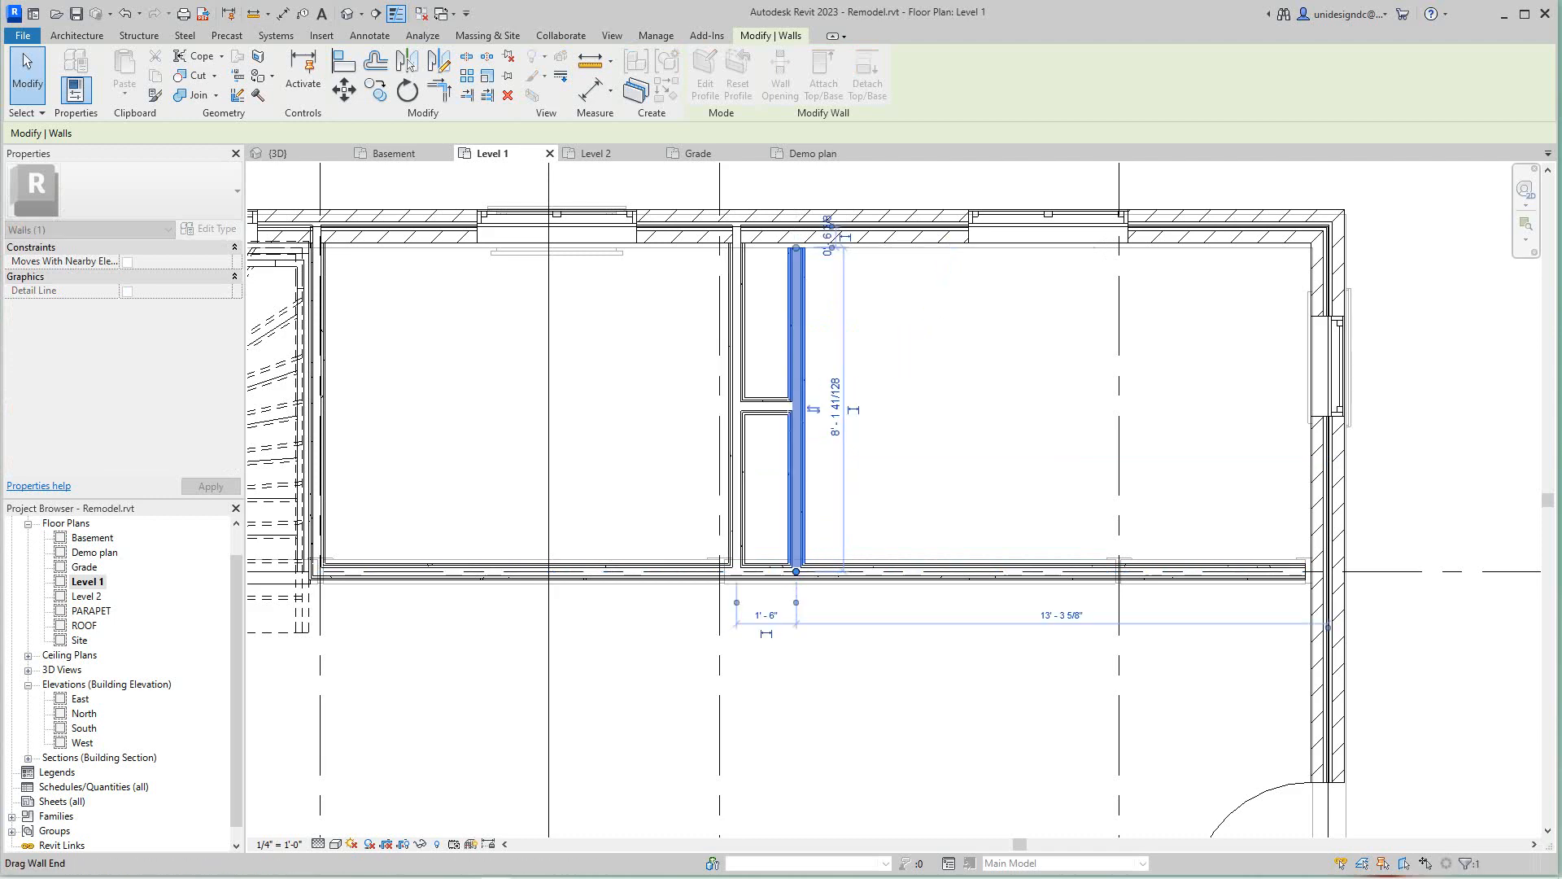
key("Escape")
Move the short dividing wall between the two closets slightly north.
scroll(787, 616, "down", 2)
scroll(833, 481, "up", 3)
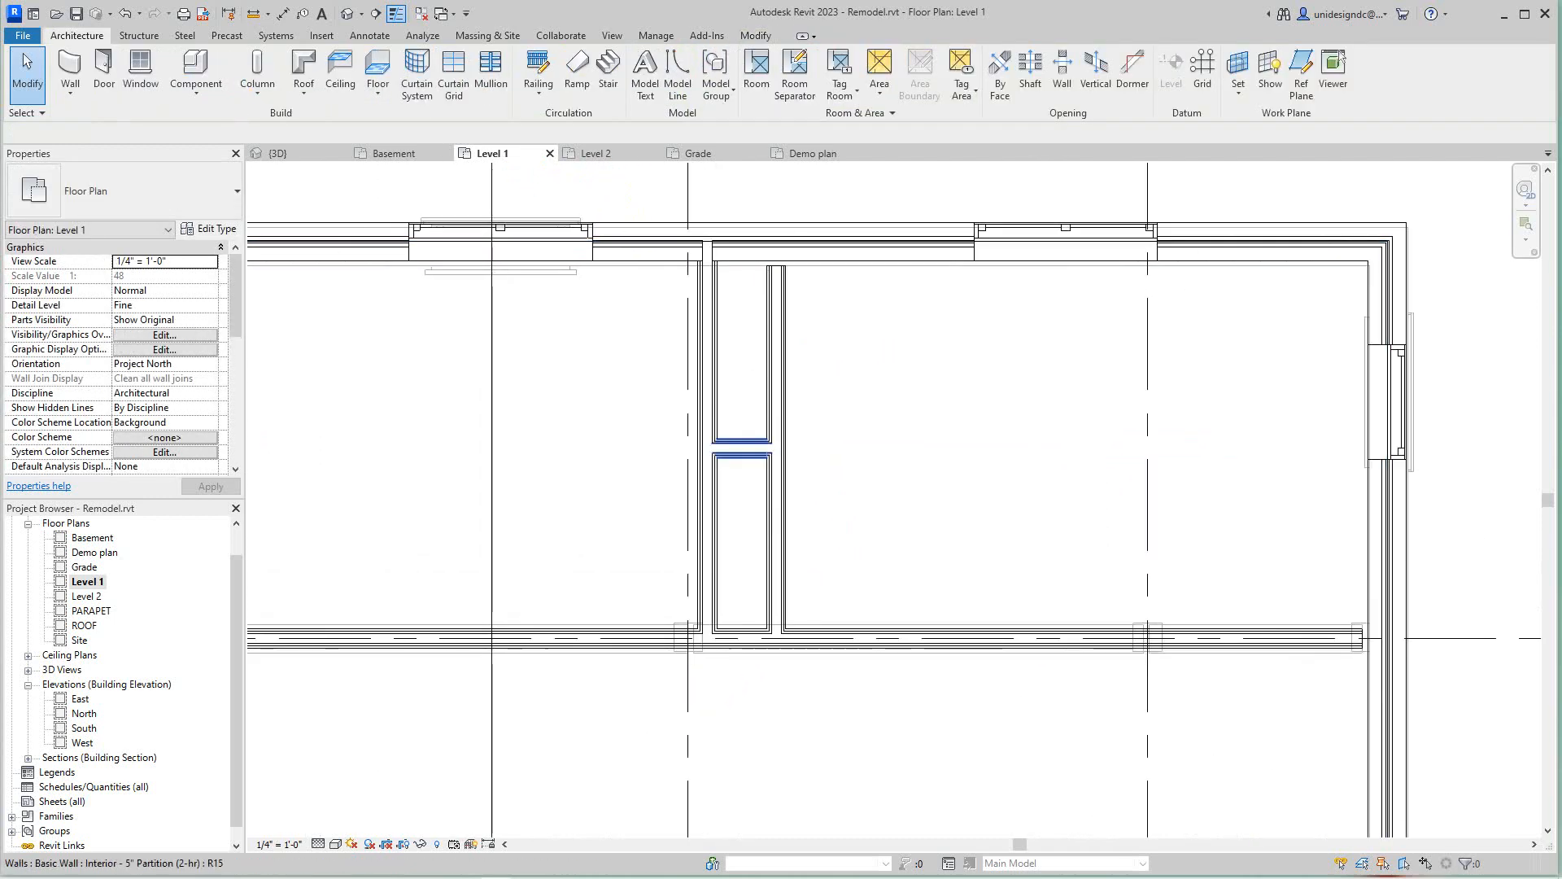
left_click(744, 448)
left_click_drag(741, 450, 741, 429)
key("Escape")
left_click(726, 578)
scroll(712, 638, "down", 1)
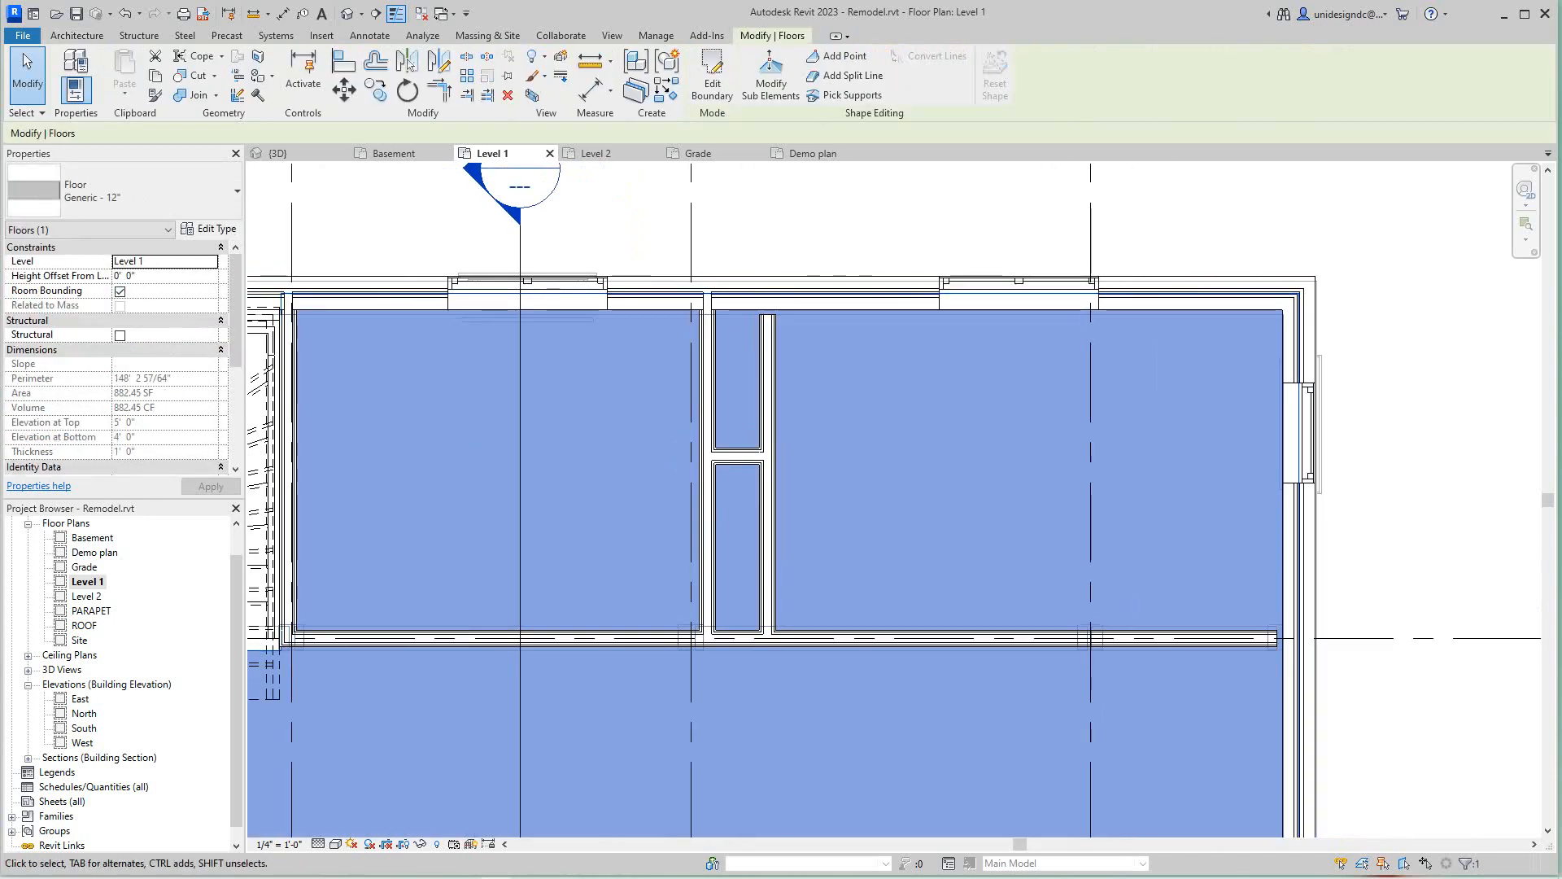
Review the door families and sizes loaded in the project for placement.
key("d")
key("r")
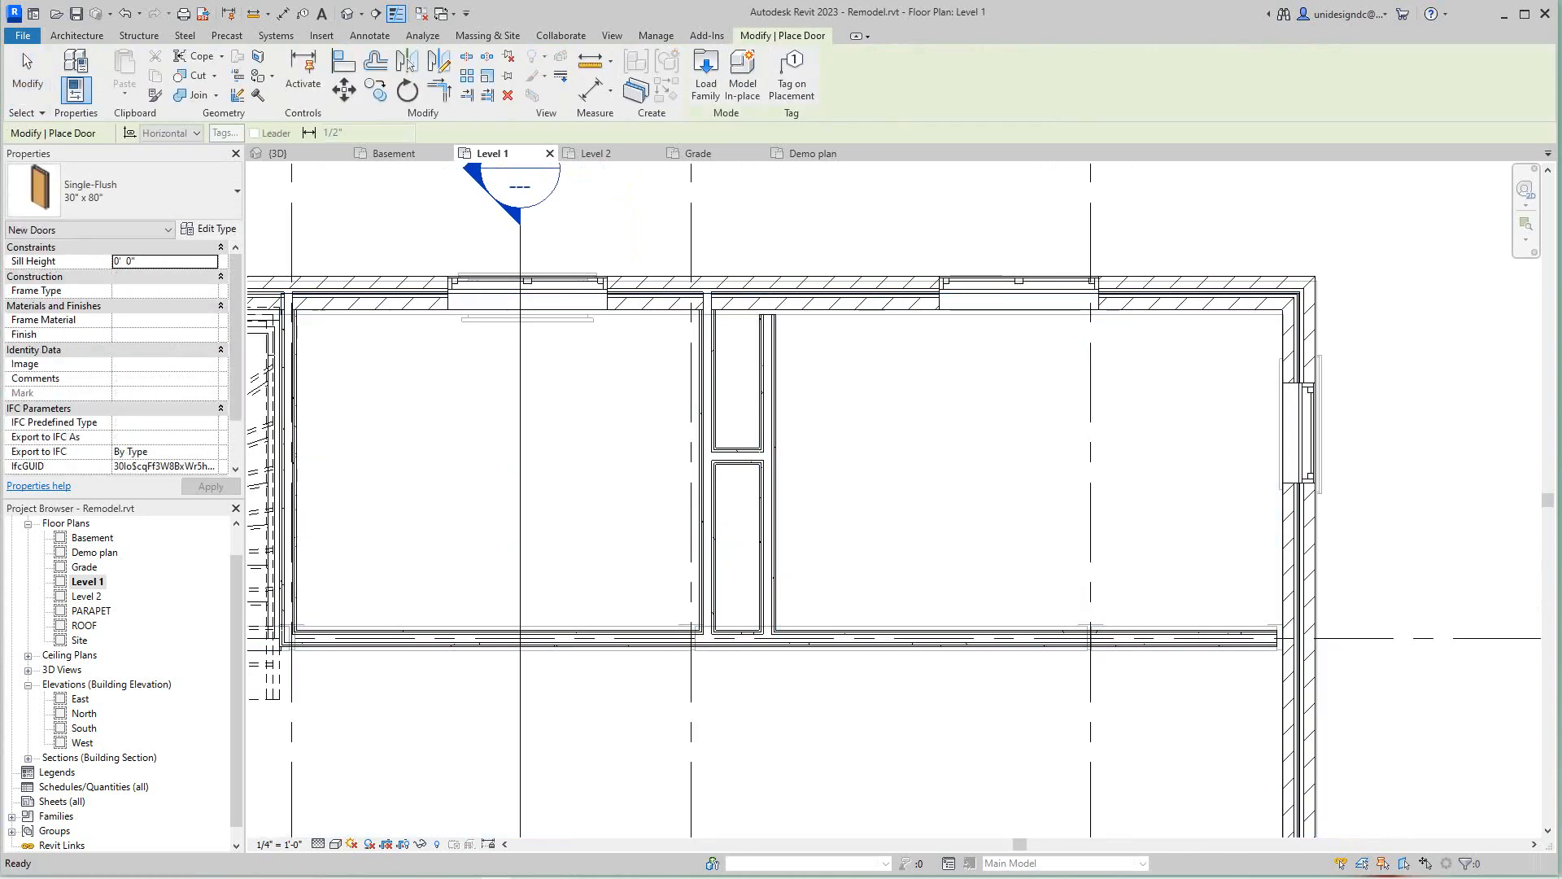
left_click(122, 190)
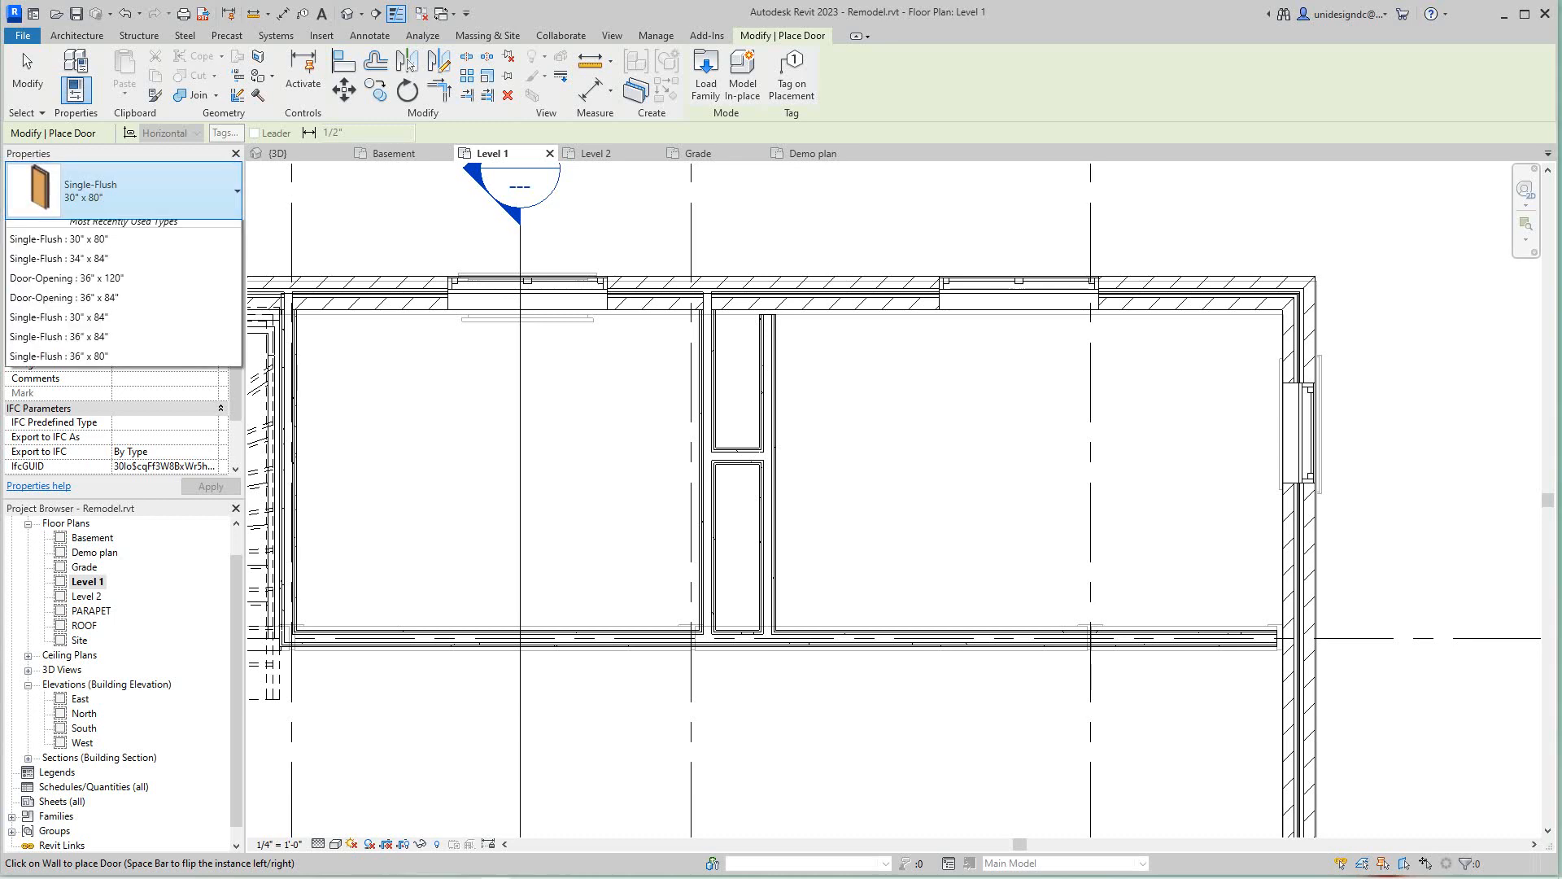
scroll(155, 314, "up", 3)
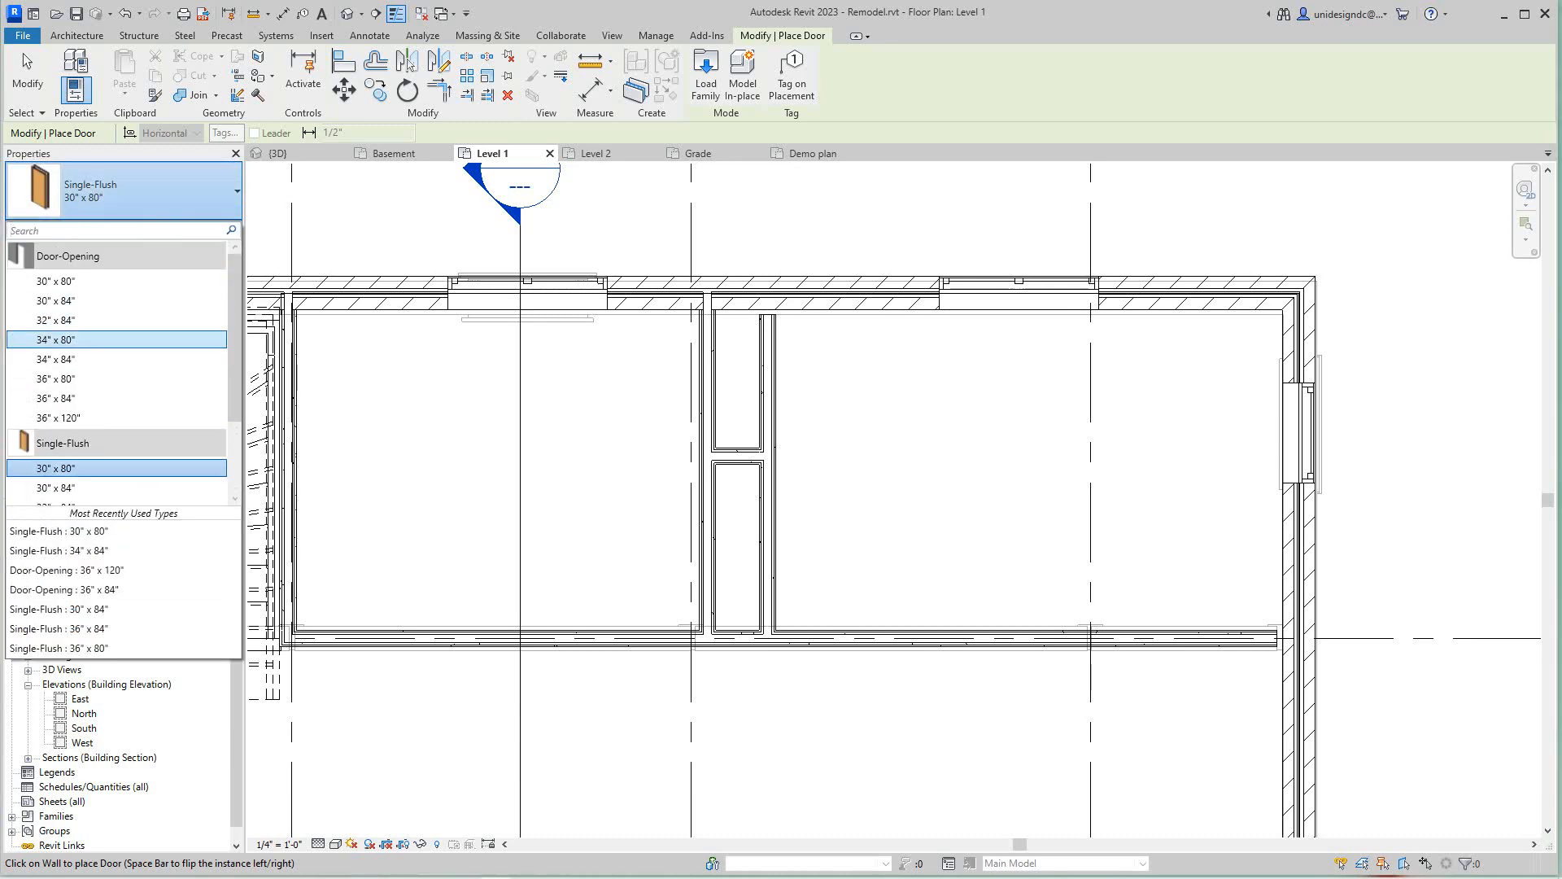
scroll(154, 334, "down", 3)
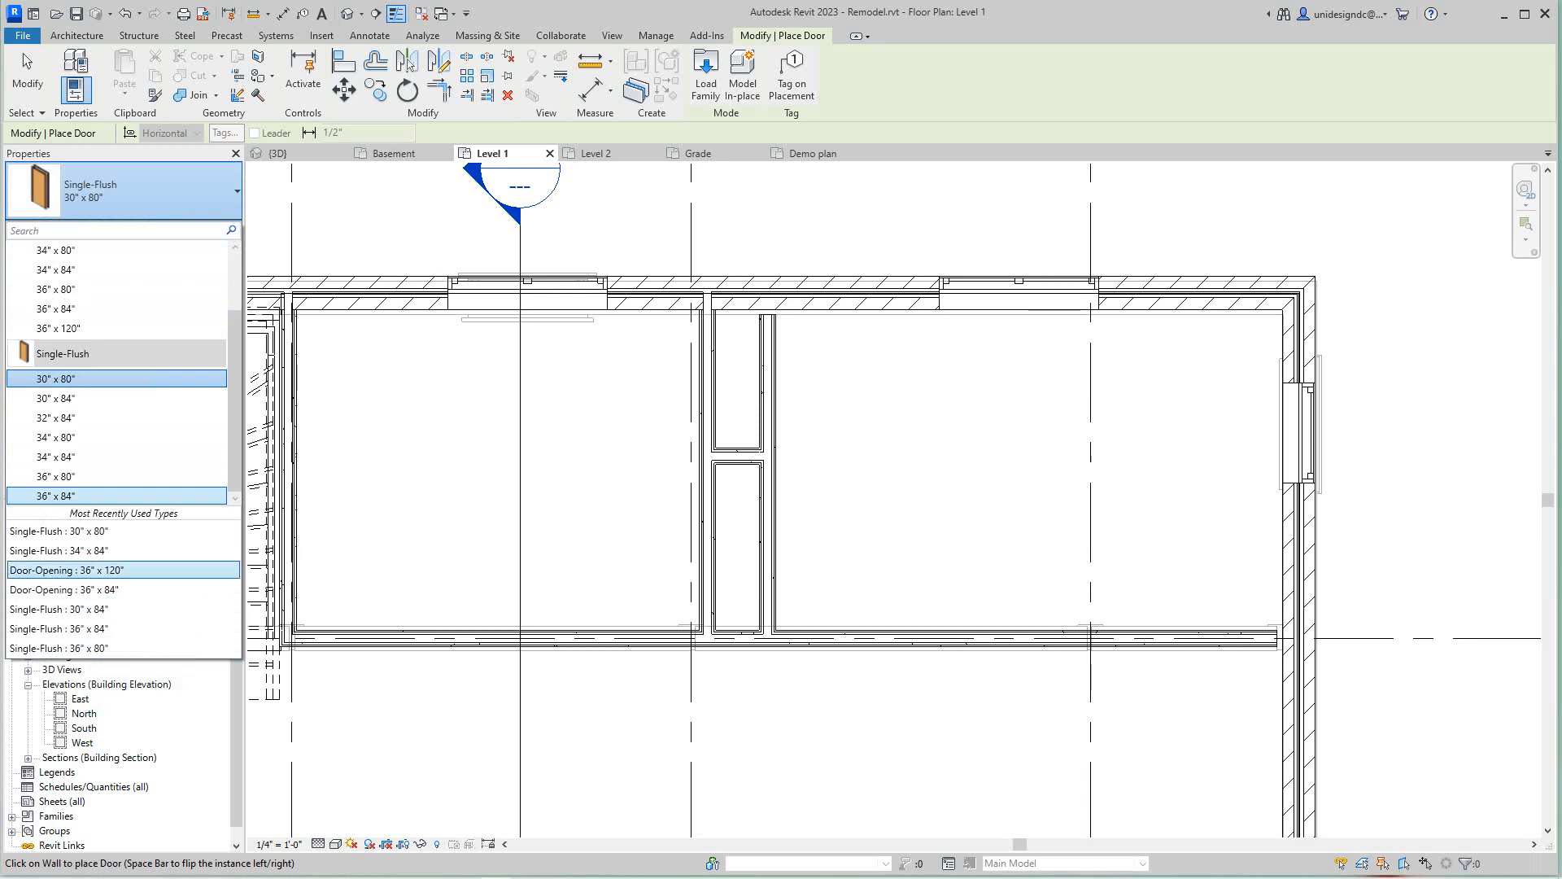
scroll(122, 371, "up", 2)
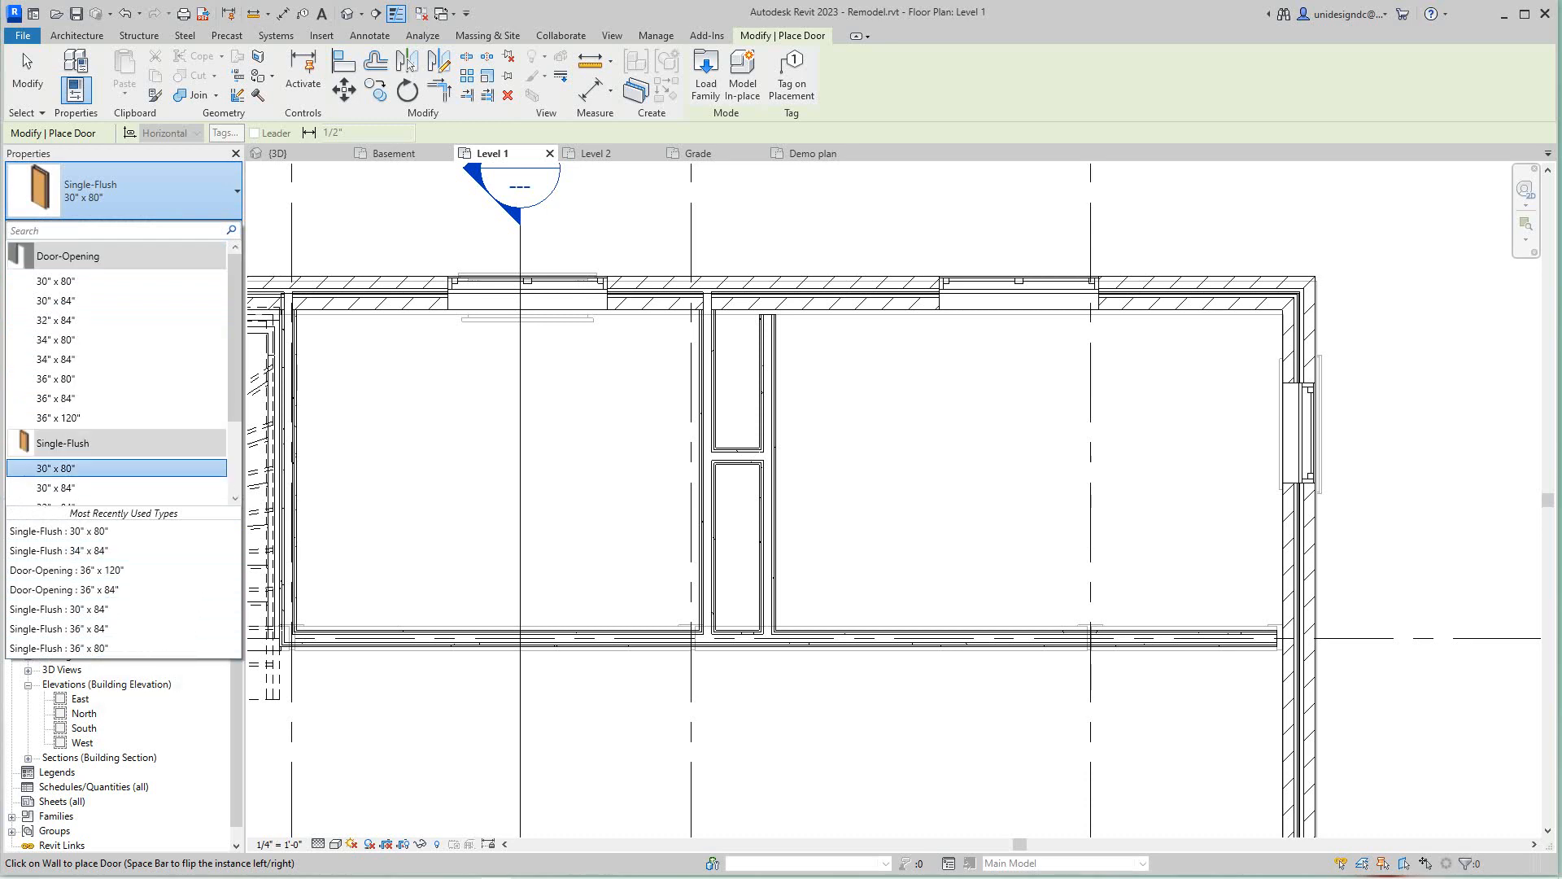
scroll(122, 371, "down", 2)
left_click(65, 378)
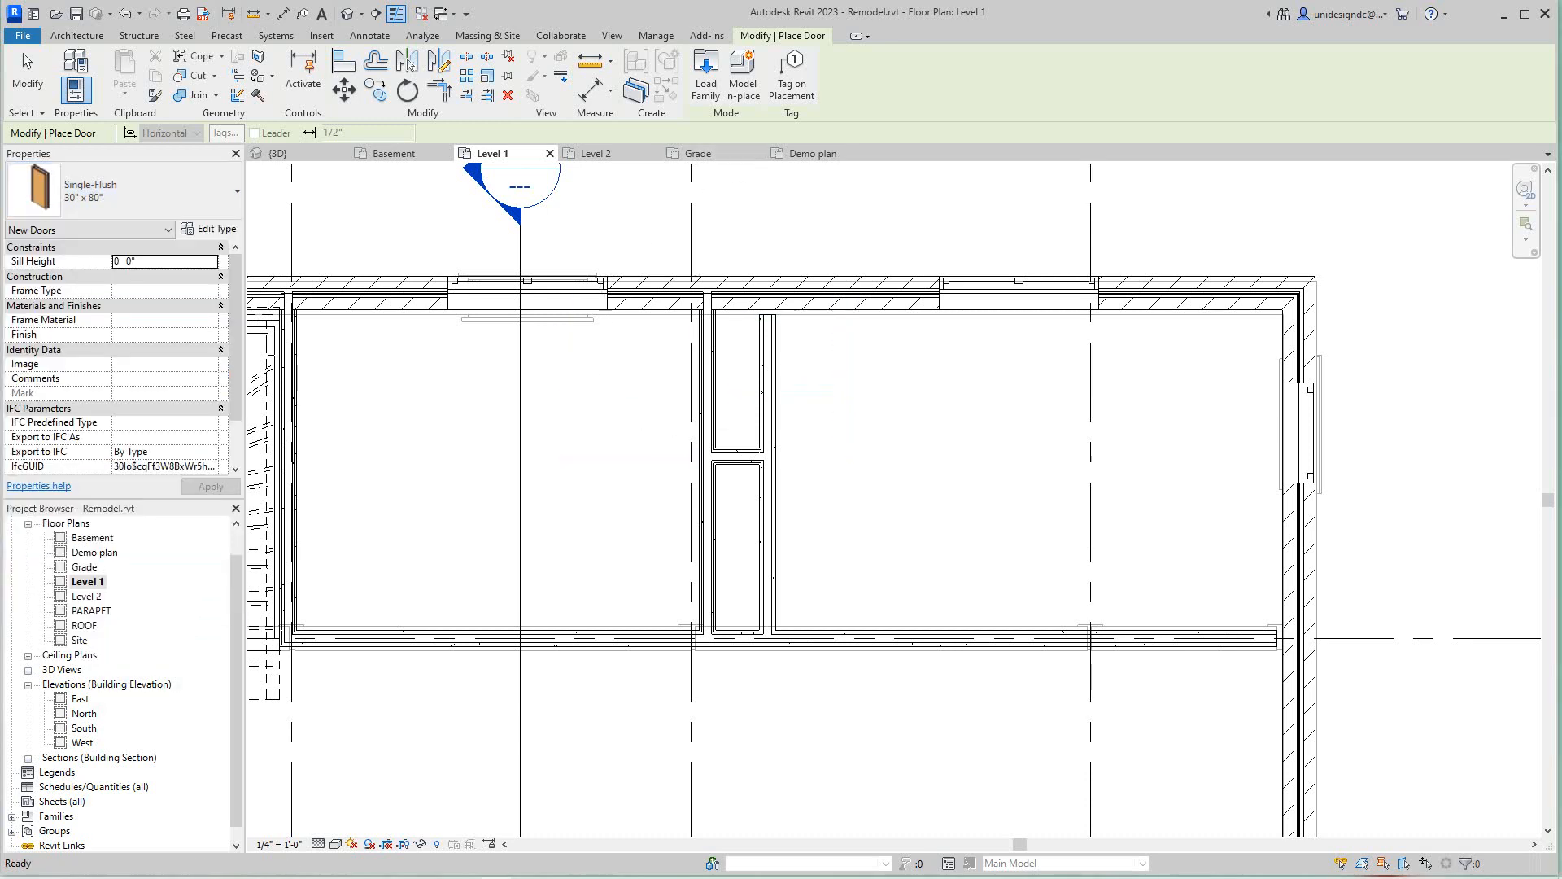
key("Escape")
Open the Autodesk cloud family library for loading and browse to its Doors category.
middle_click_drag(652, 232, 725, 317)
scroll(684, 326, "down", 4)
scroll(725, 318, "up", 3)
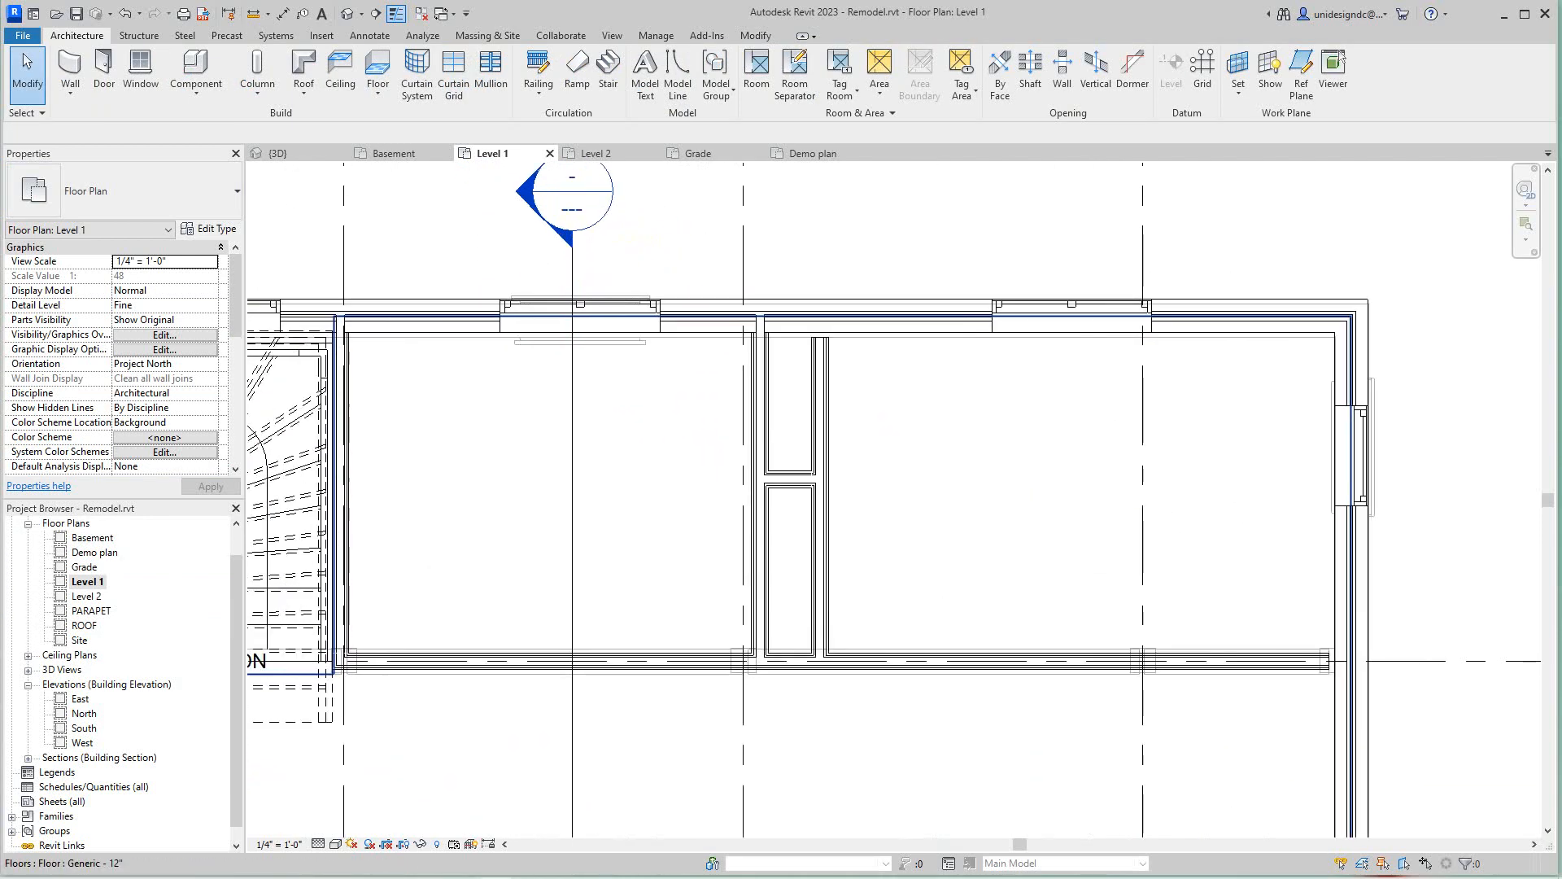
scroll(743, 352, "up", 2)
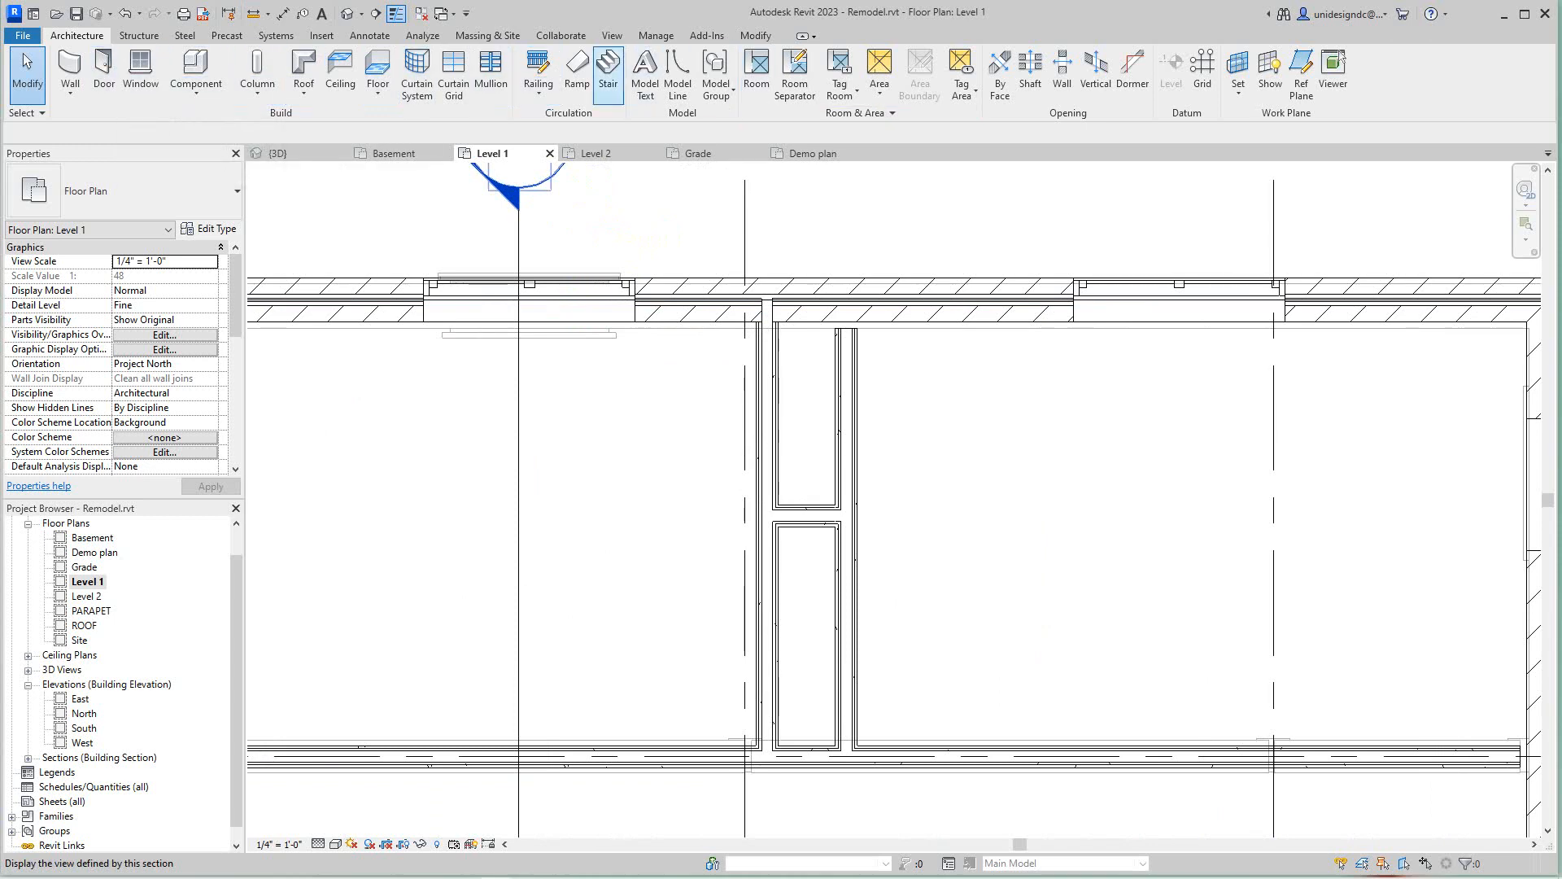
left_click(321, 35)
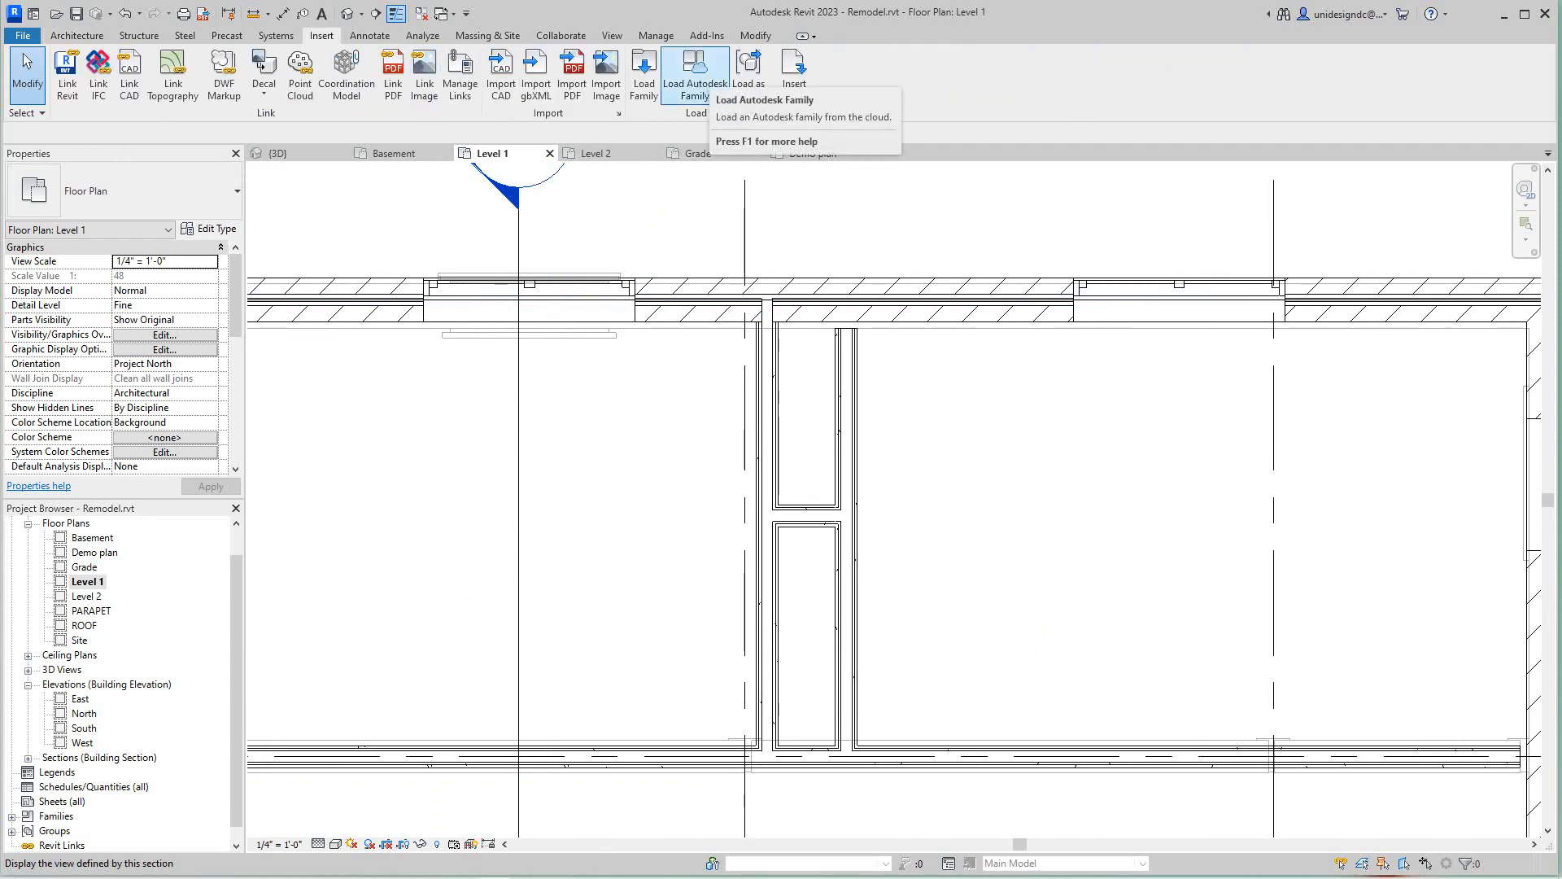
left_click(695, 77)
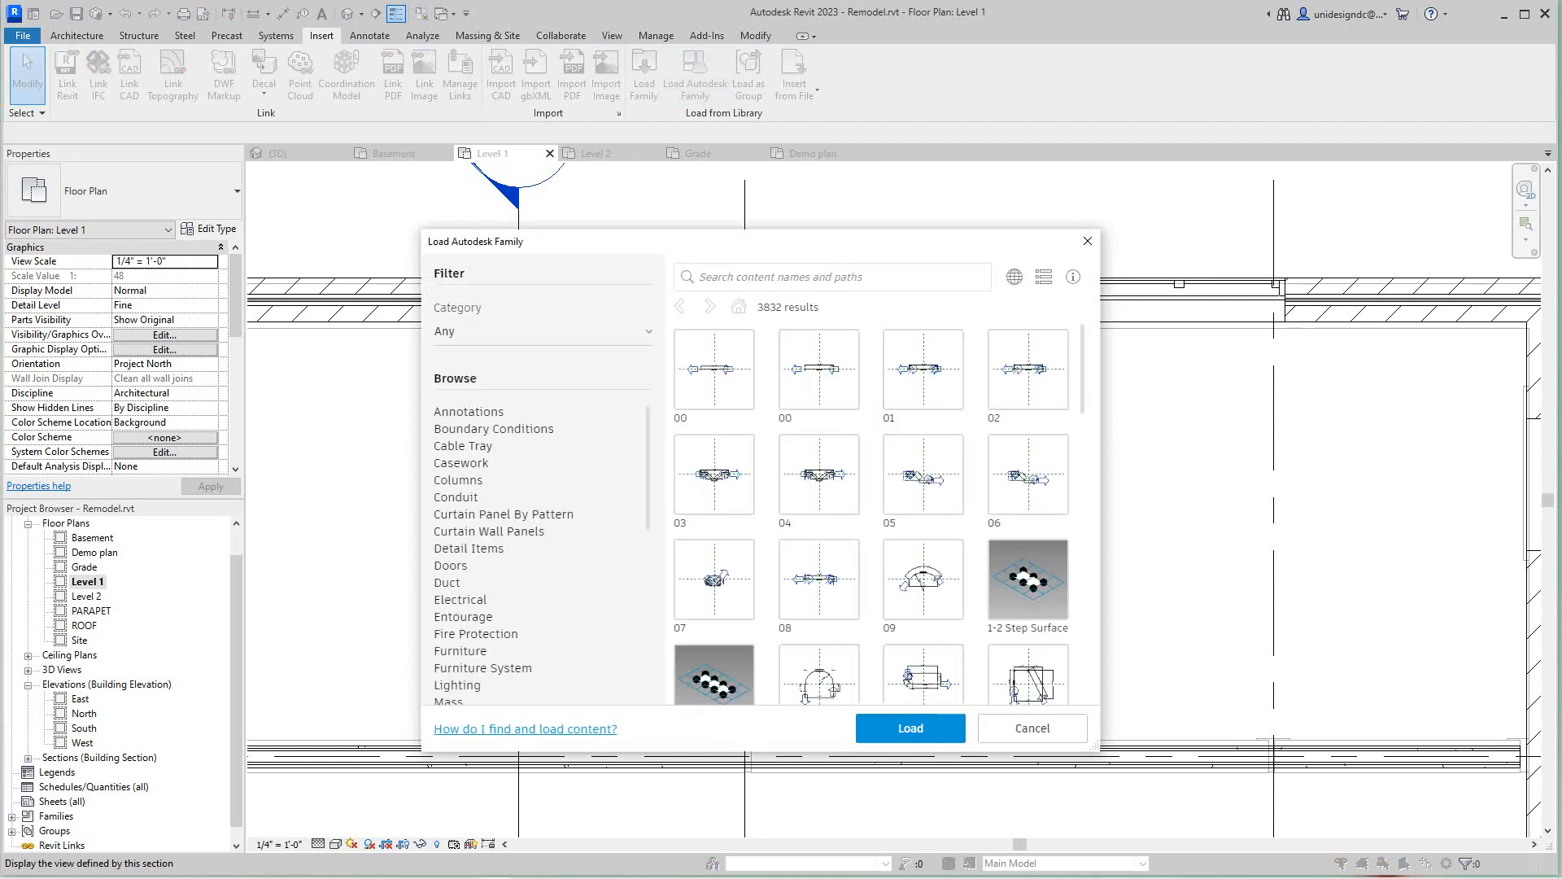
left_click_drag(651, 241, 453, 229)
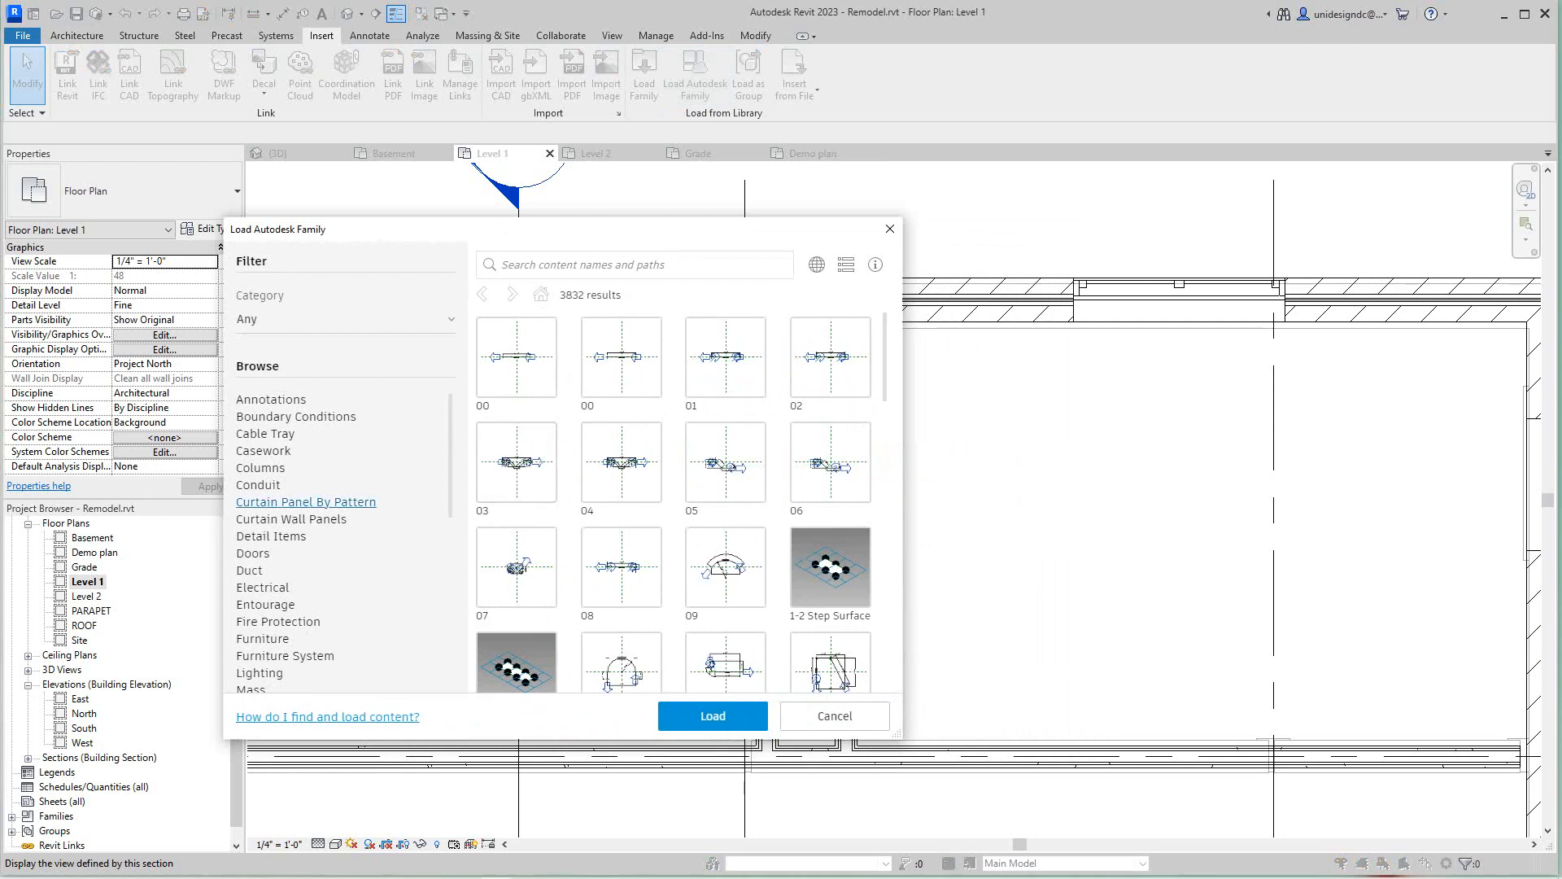
left_click(253, 553)
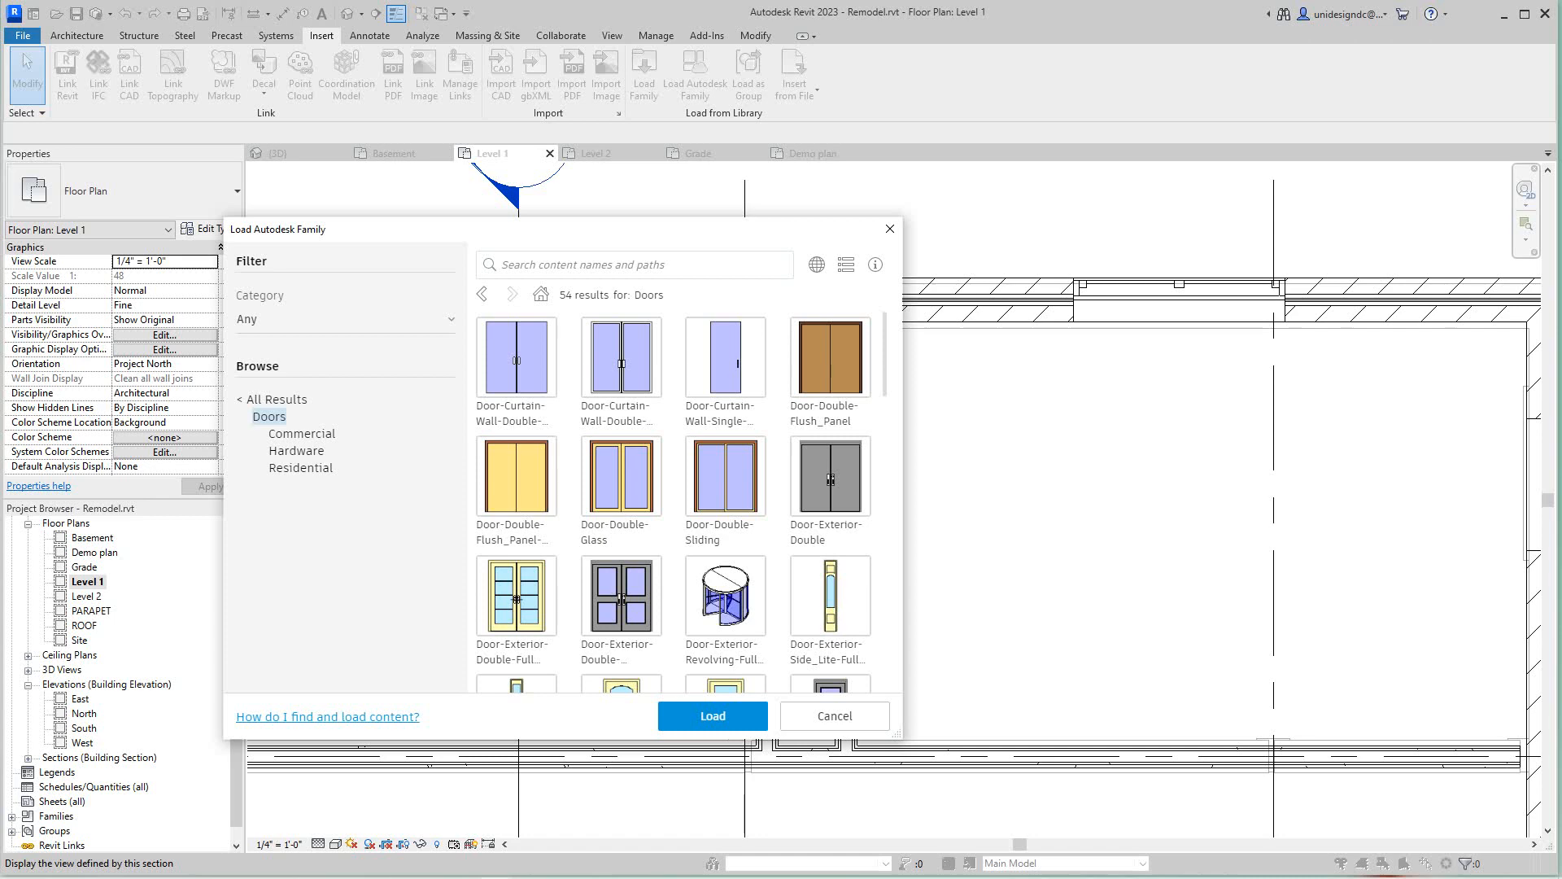
Look through the library's door families for a double door suited to the closets.
scroll(682, 500, "down", 5)
scroll(681, 500, "up", 4)
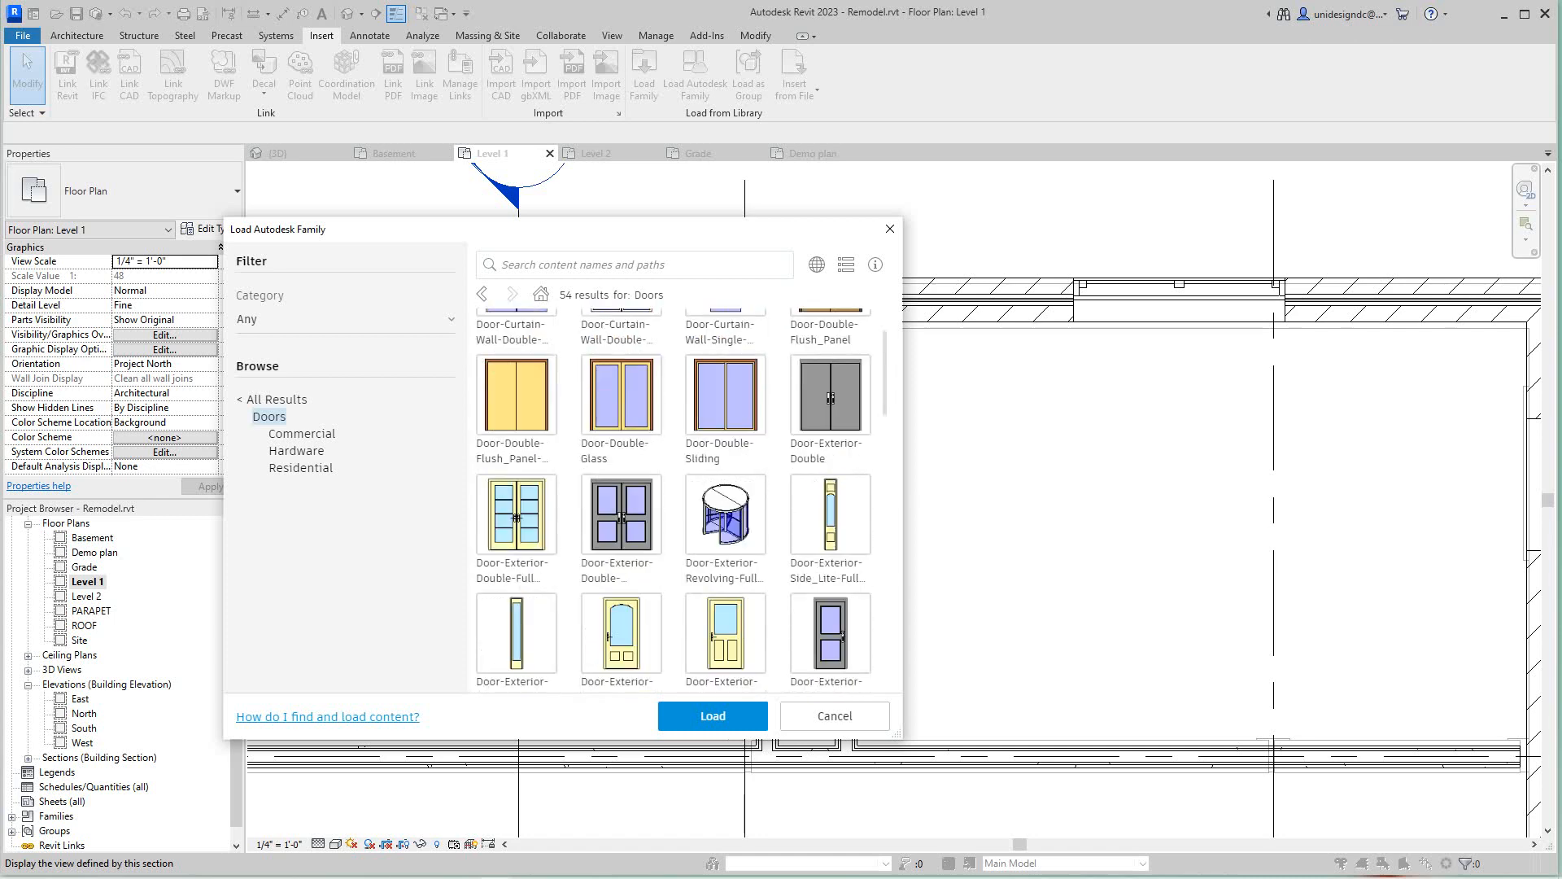
scroll(673, 500, "up", 1)
scroll(673, 500, "down", 5)
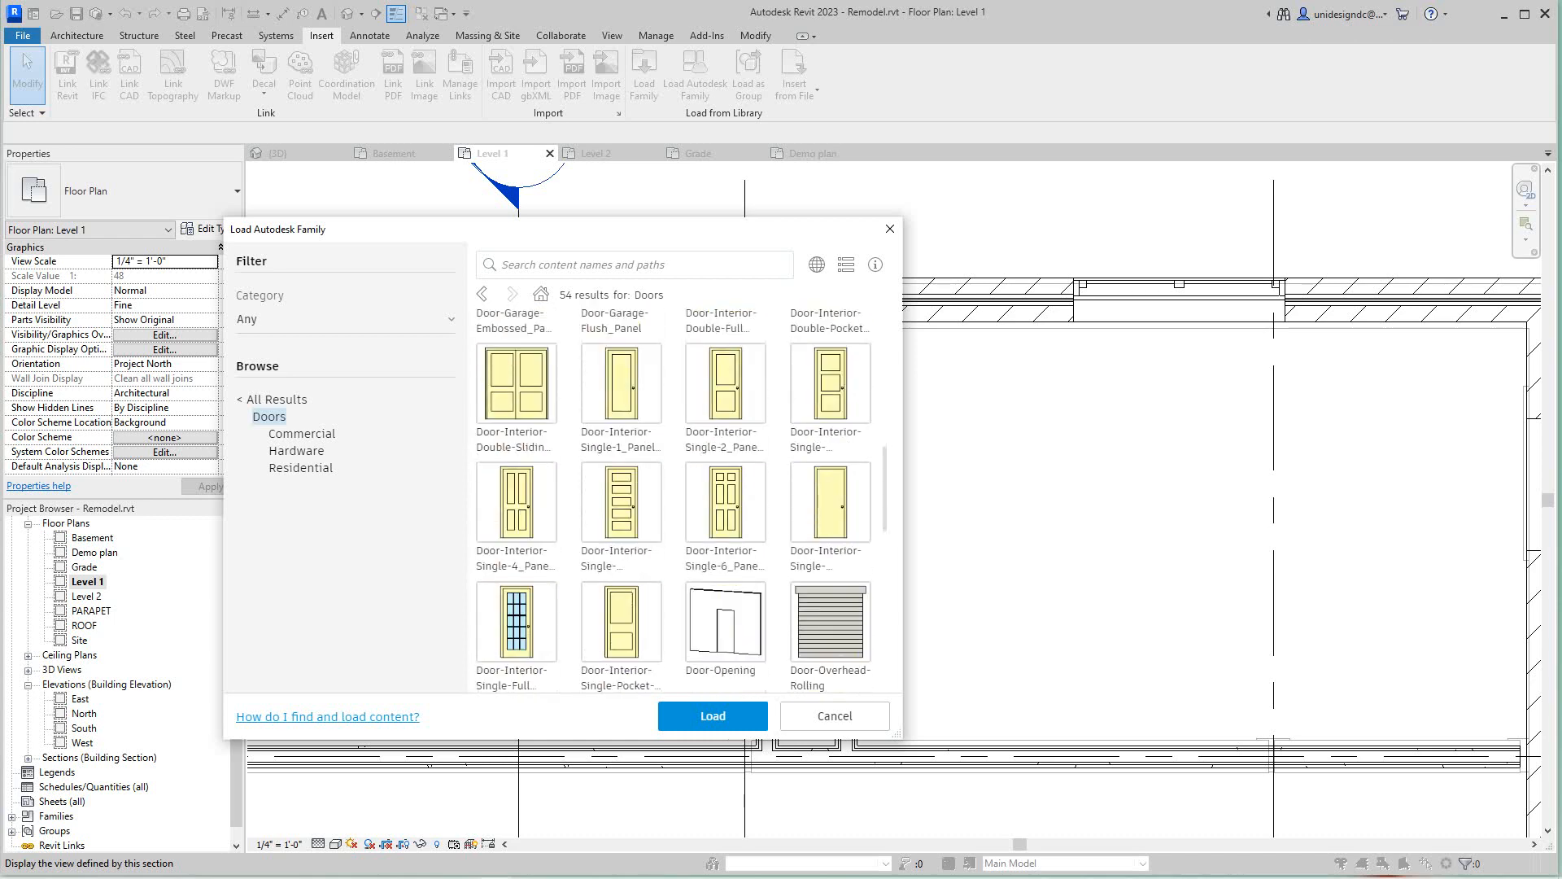
scroll(682, 500, "down", 9)
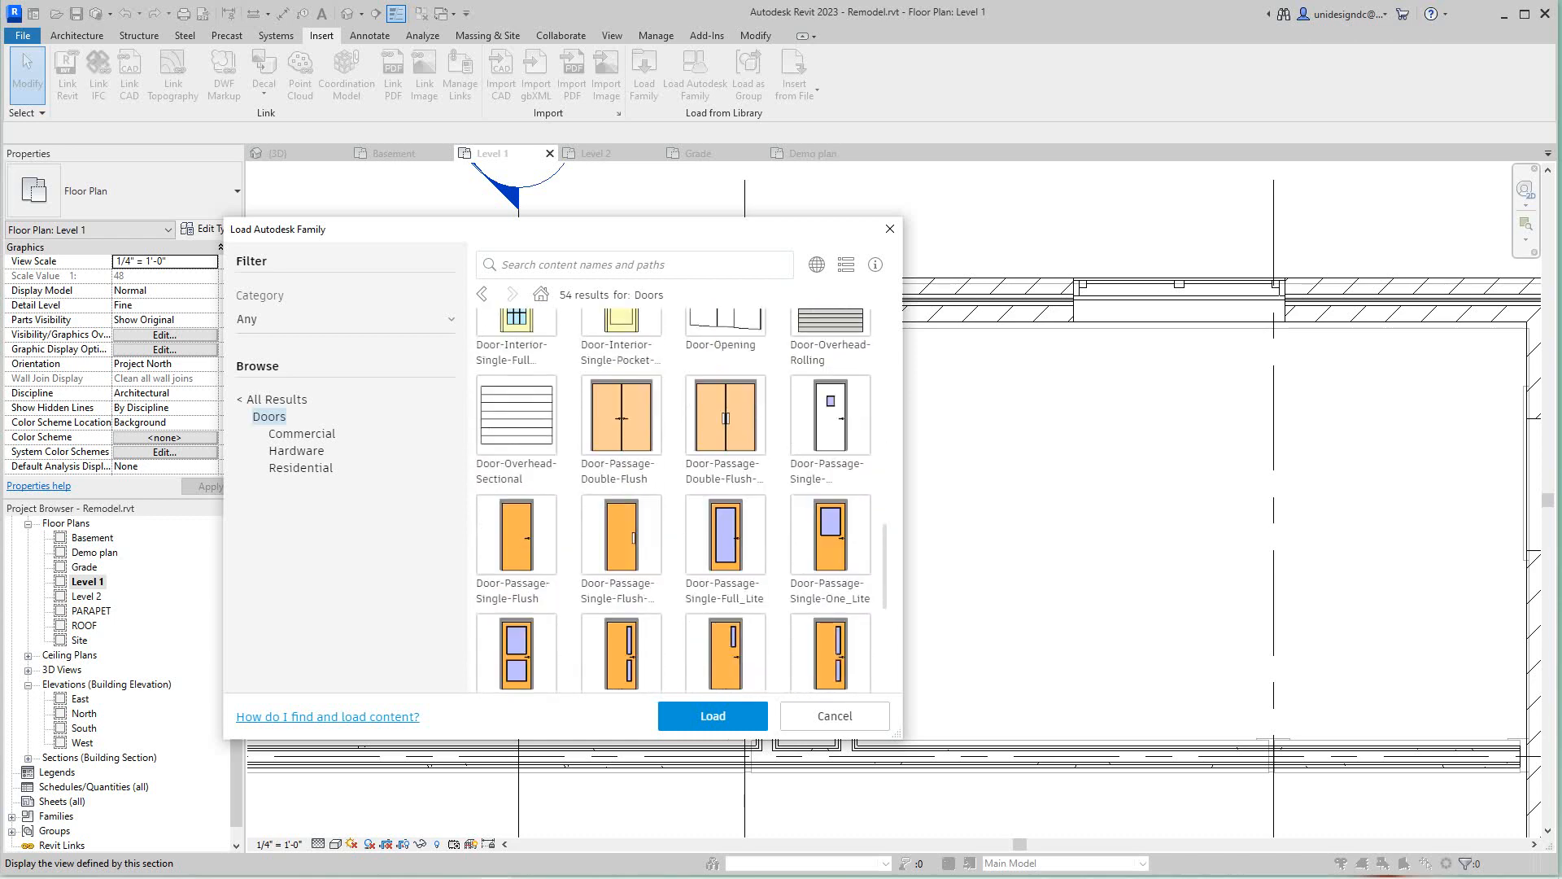
scroll(682, 501, "down", 2)
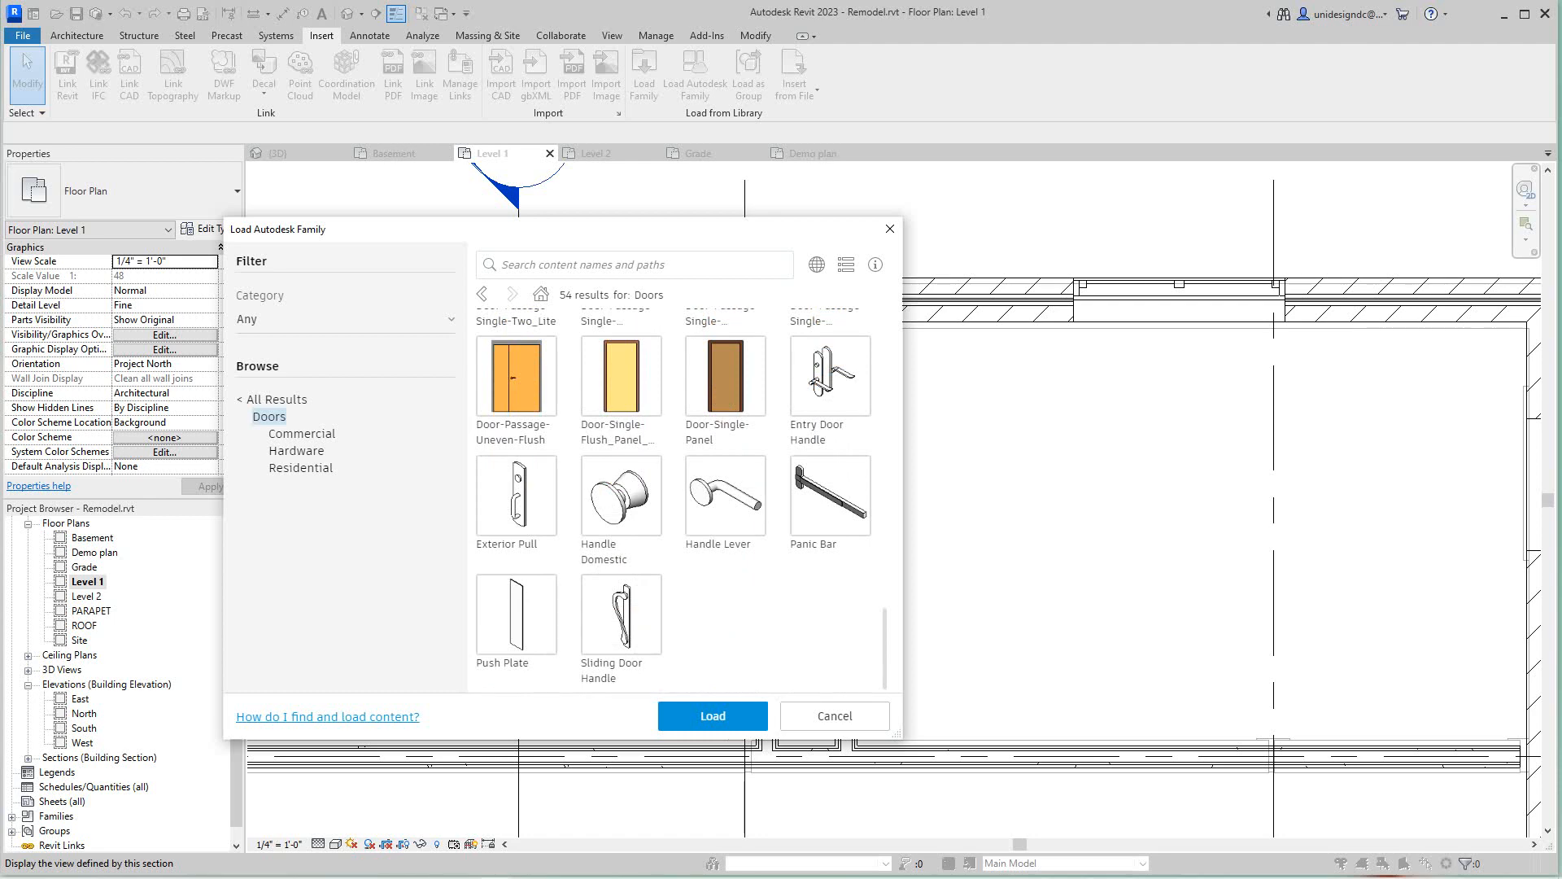
scroll(681, 501, "up", 3)
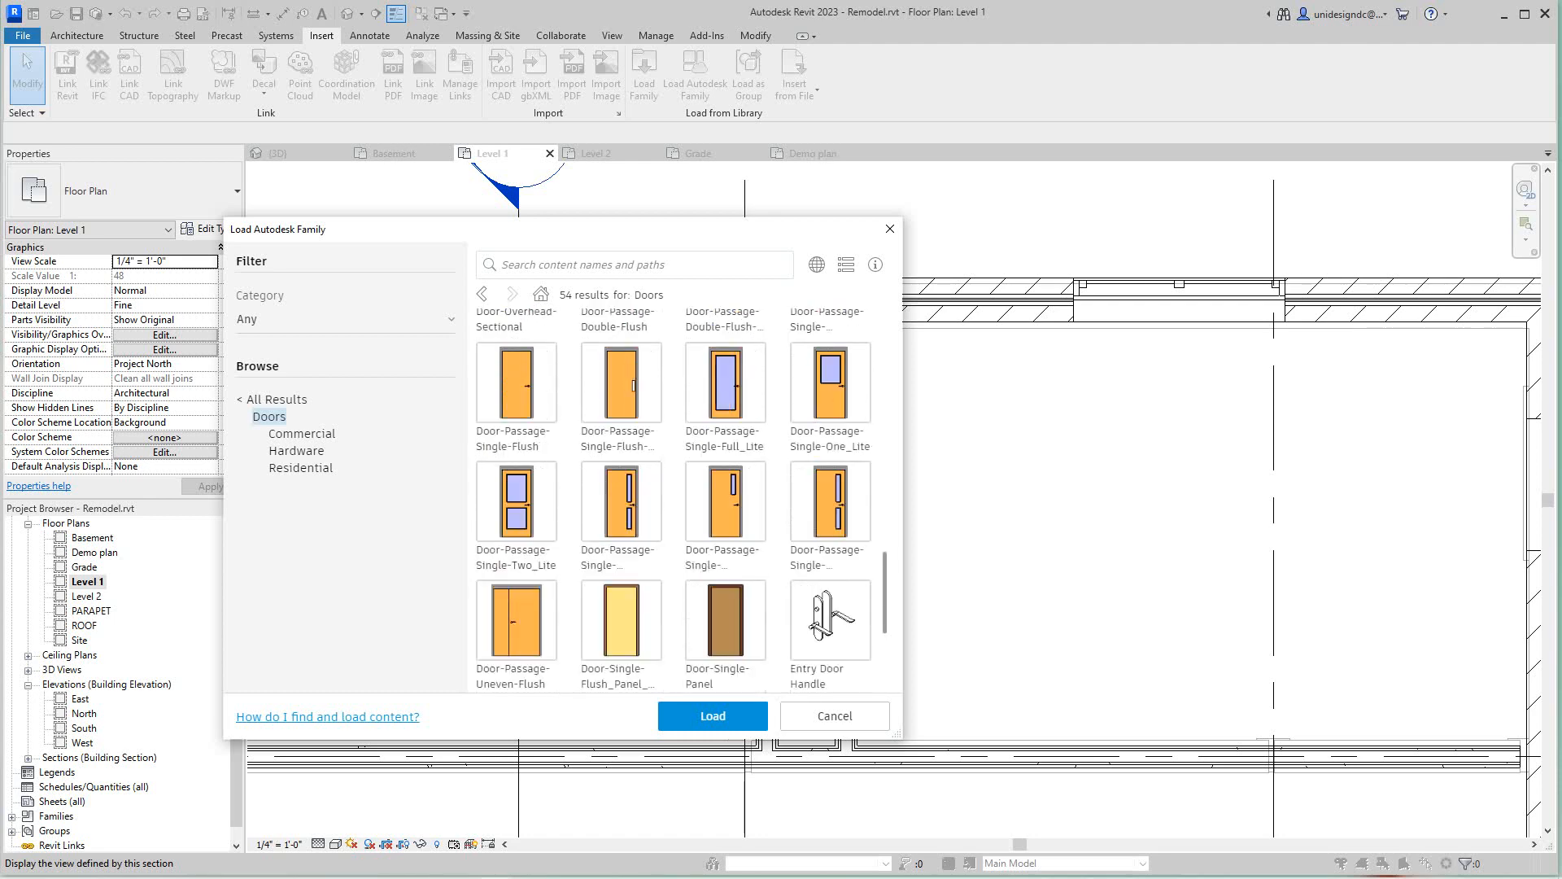
scroll(682, 501, "up", 1)
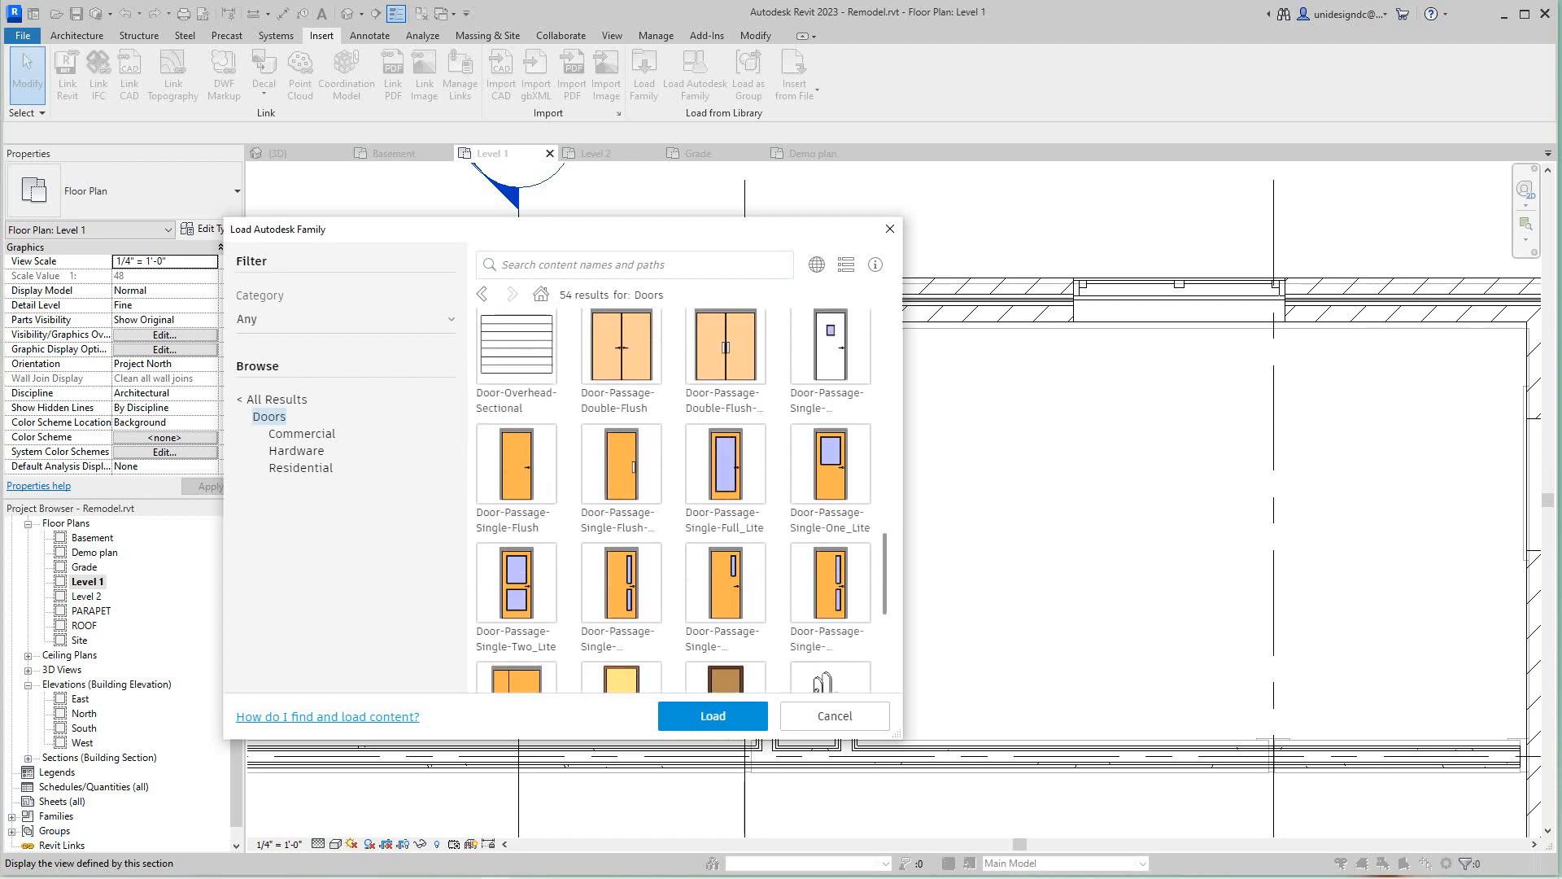
scroll(682, 500, "up", 2)
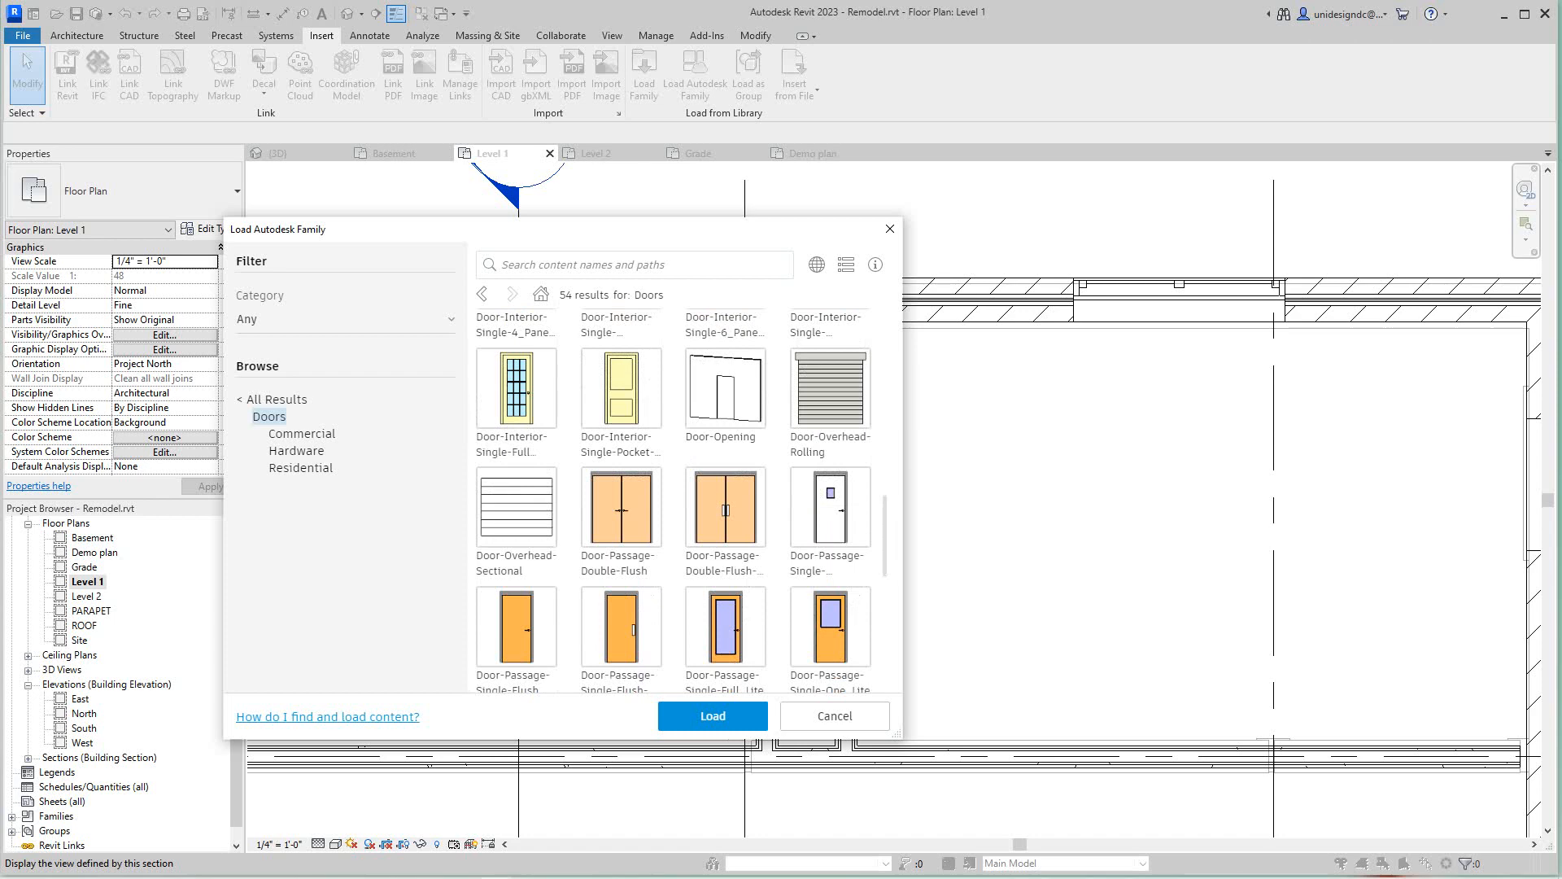
scroll(682, 501, "up", 2)
scroll(681, 500, "up", 2)
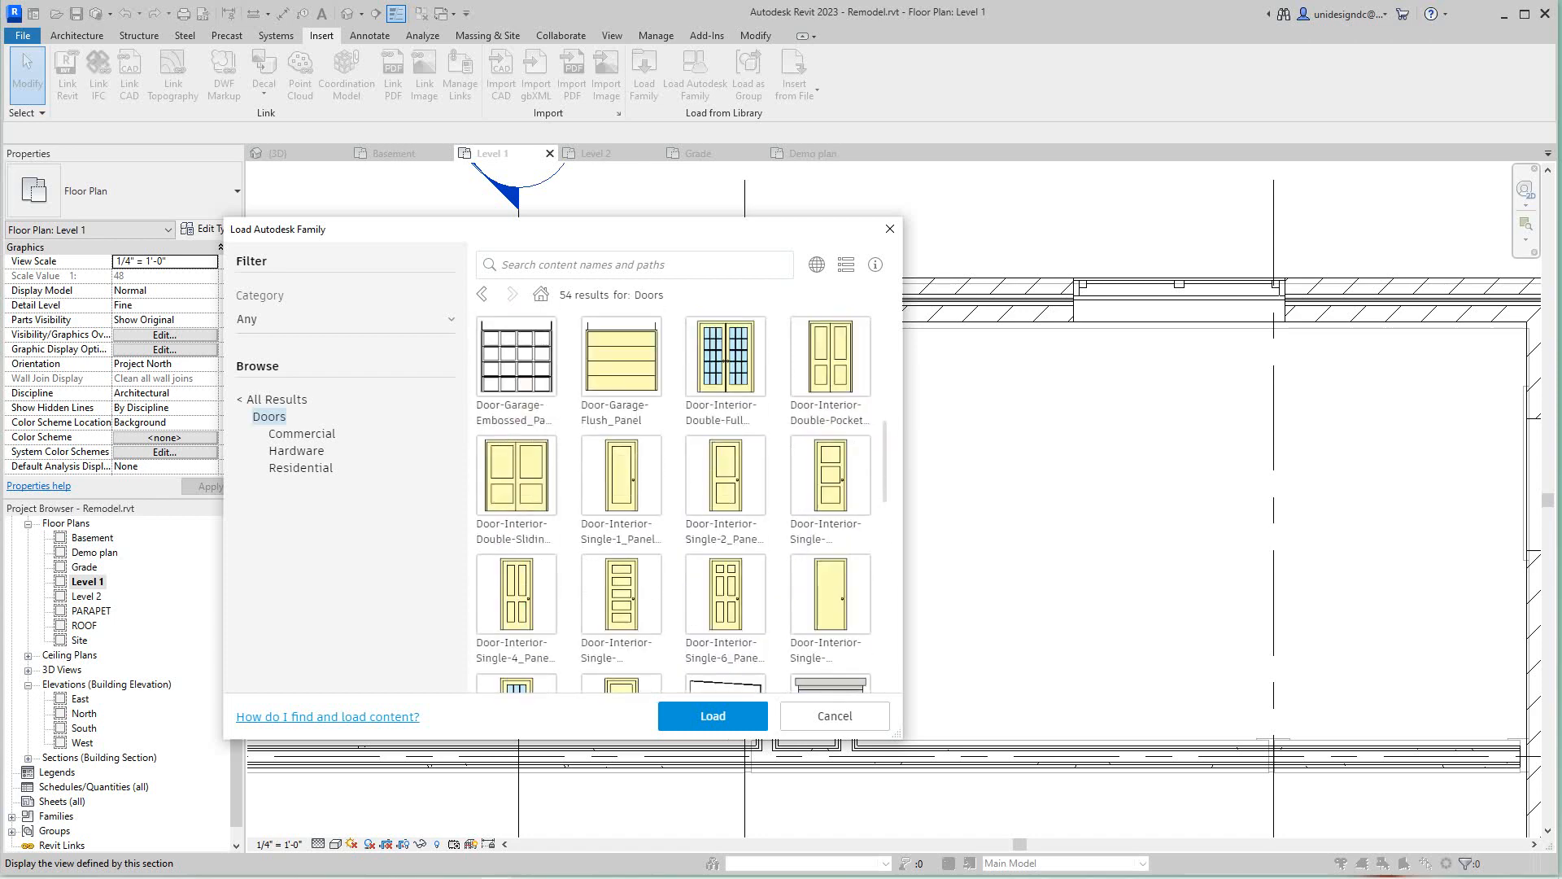
scroll(682, 500, "up", 3)
scroll(682, 501, "up", 2)
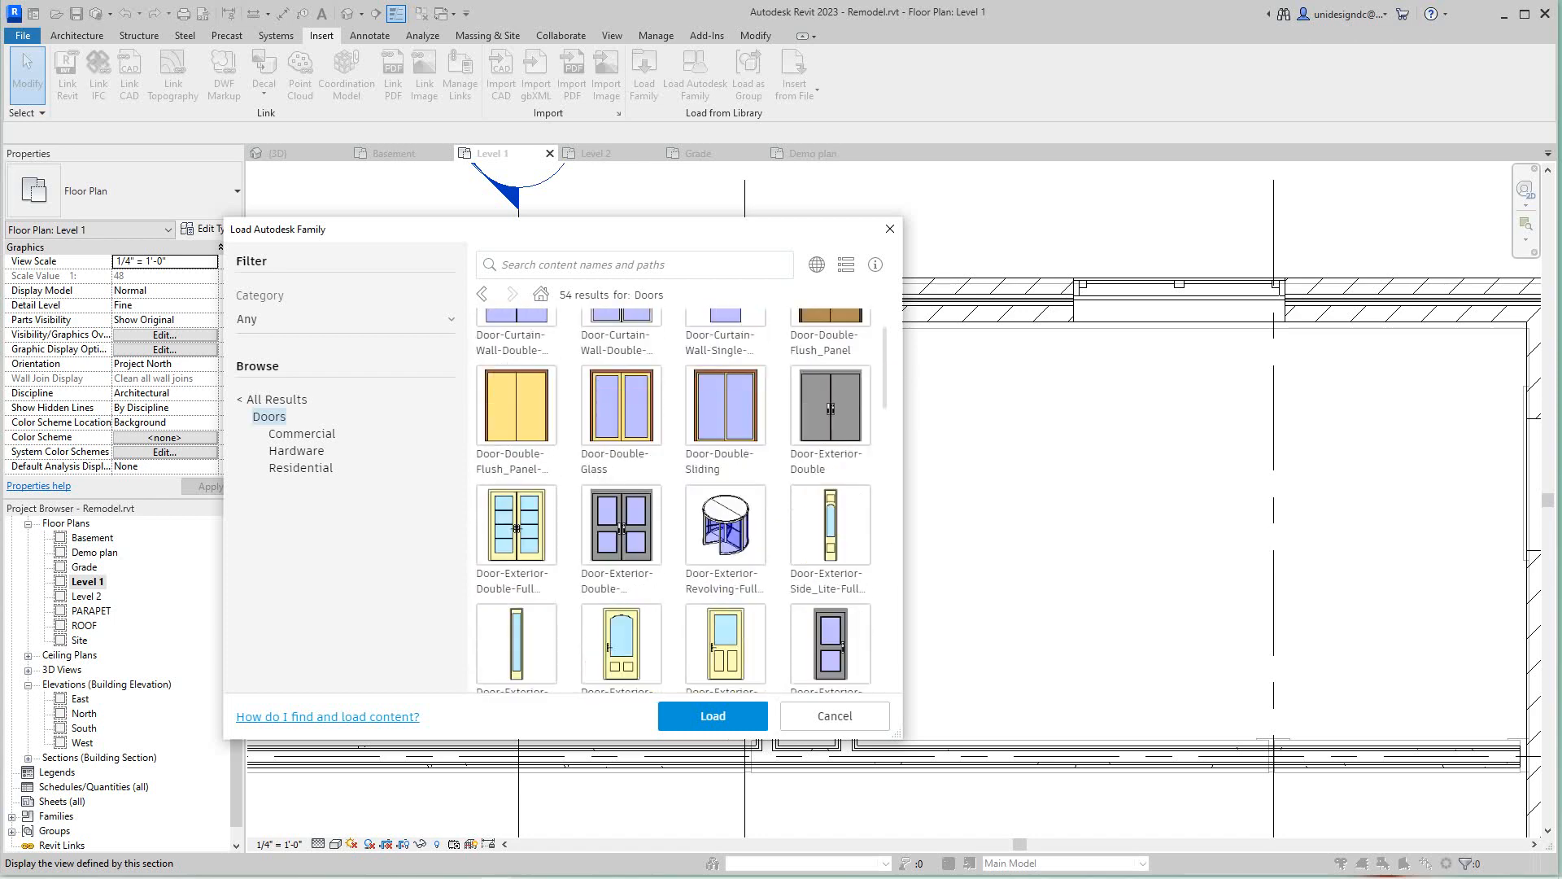
scroll(682, 501, "up", 1)
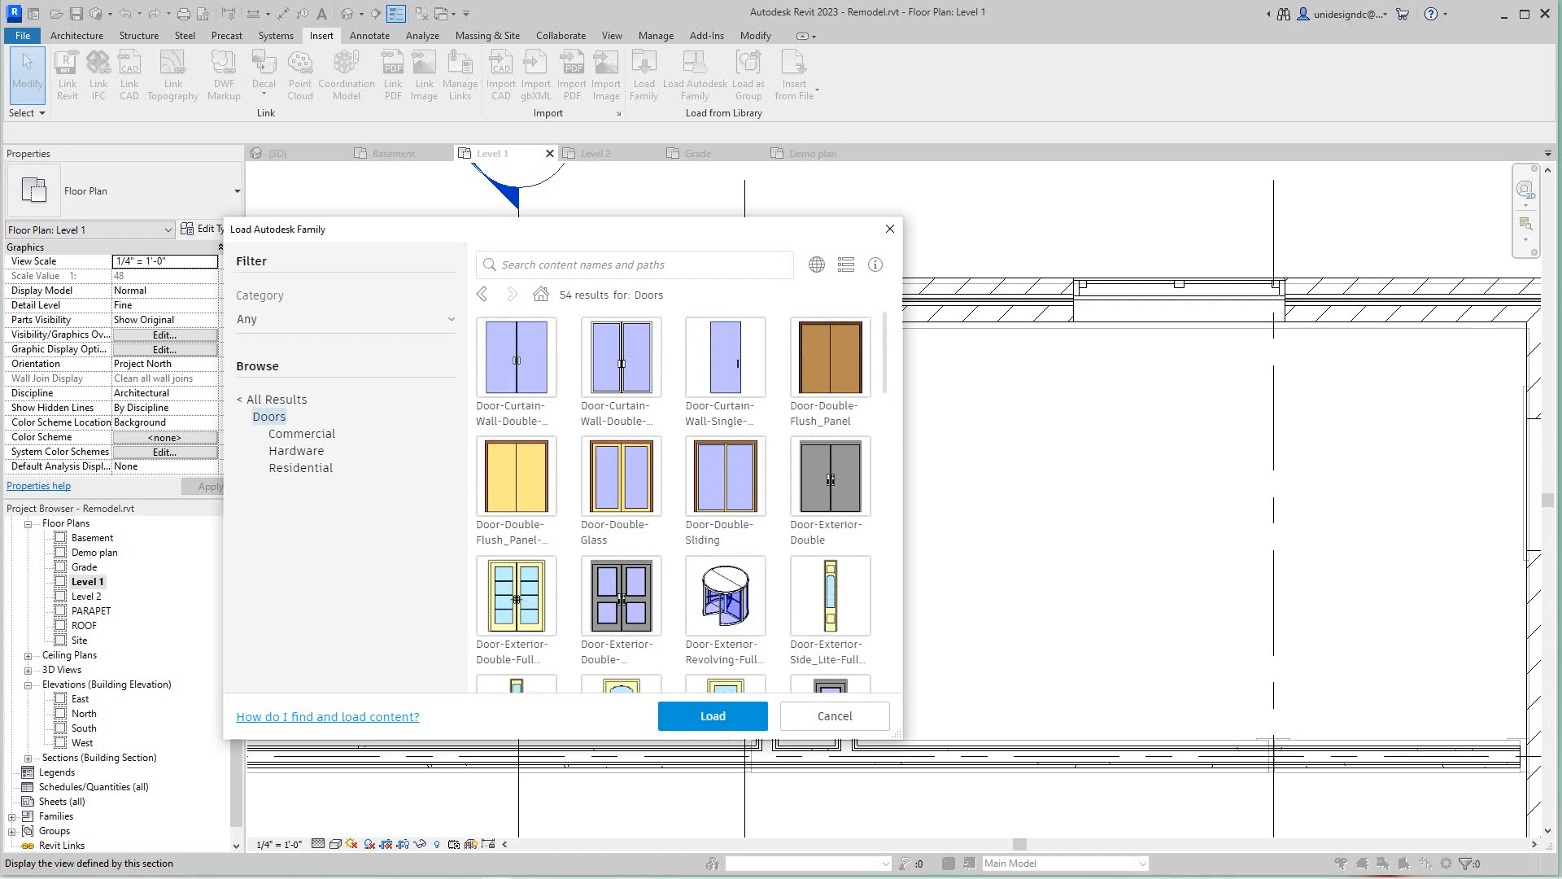
scroll(682, 500, "down", 2)
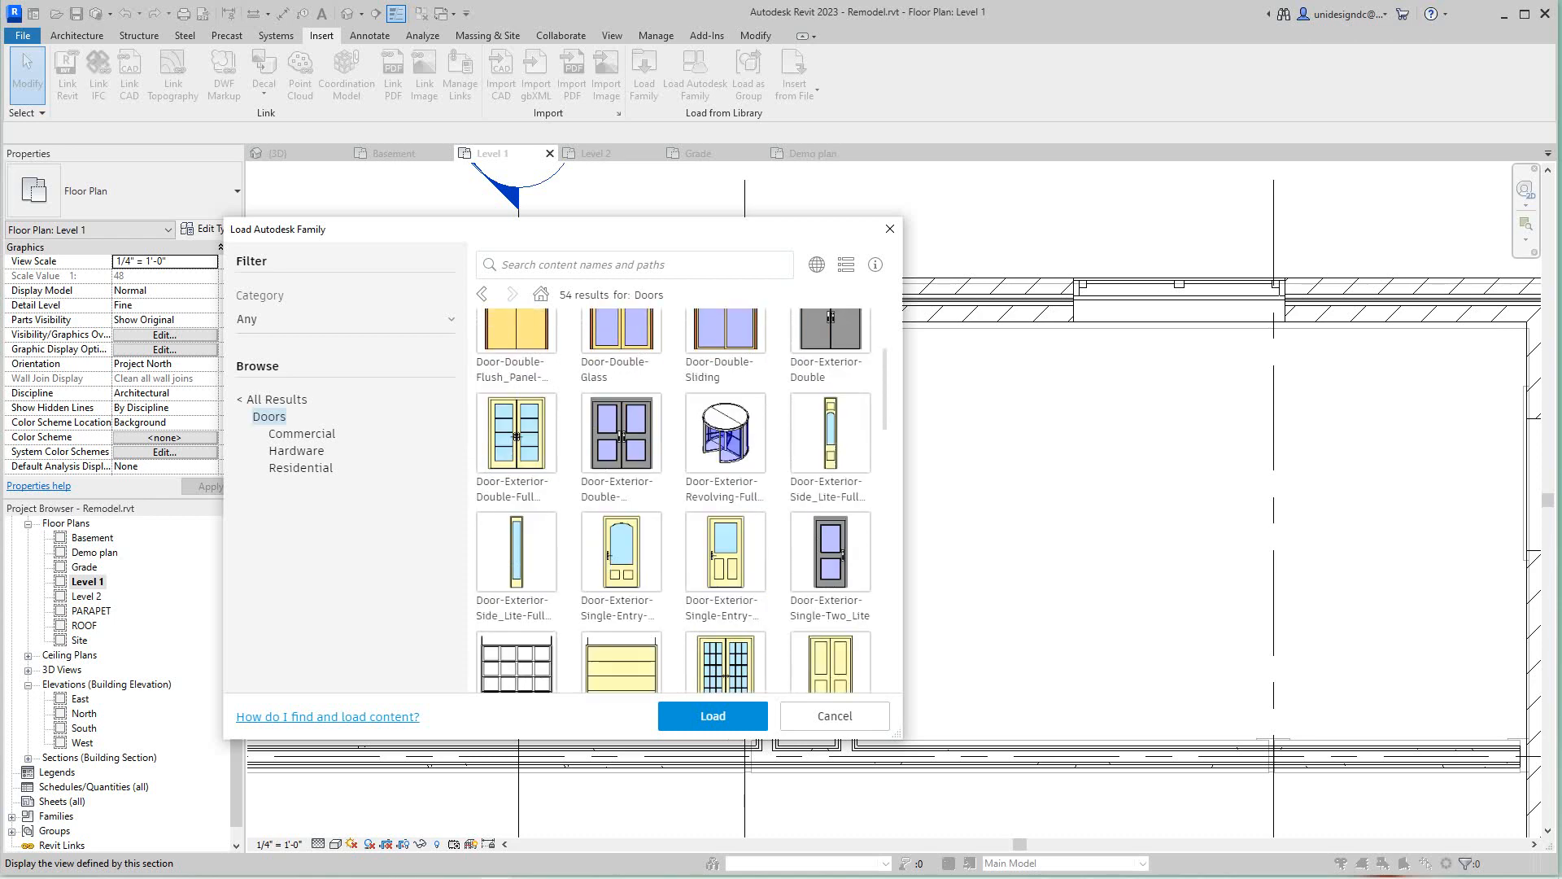
scroll(682, 500, "up", 2)
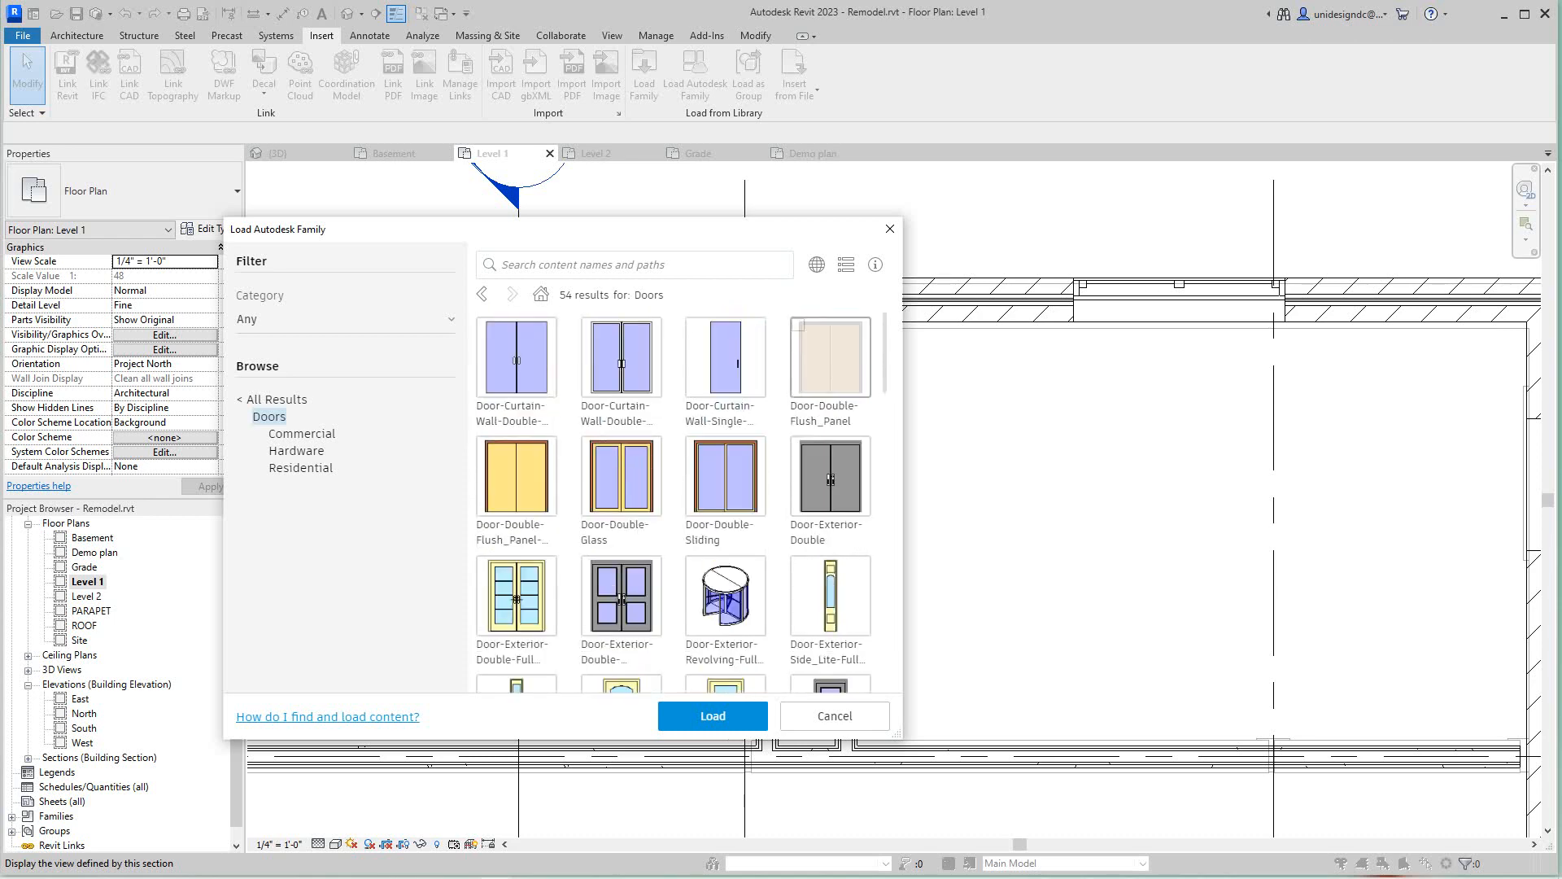
Load the Door-Double-Flush_Panel family with its 68" x 84" type into the project.
left_click(798, 325)
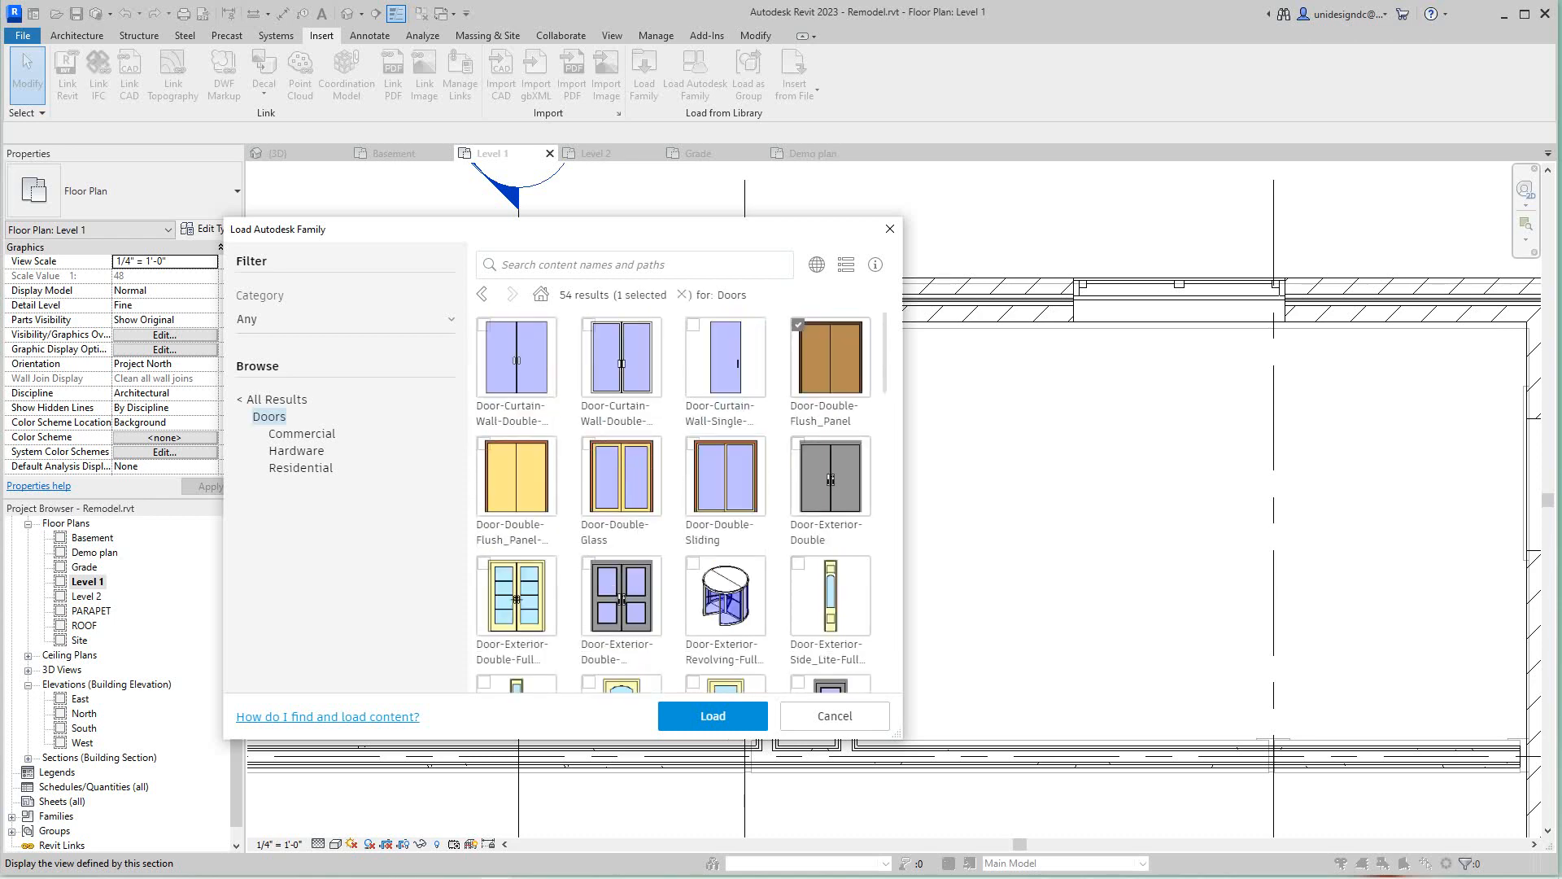
left_click(713, 716)
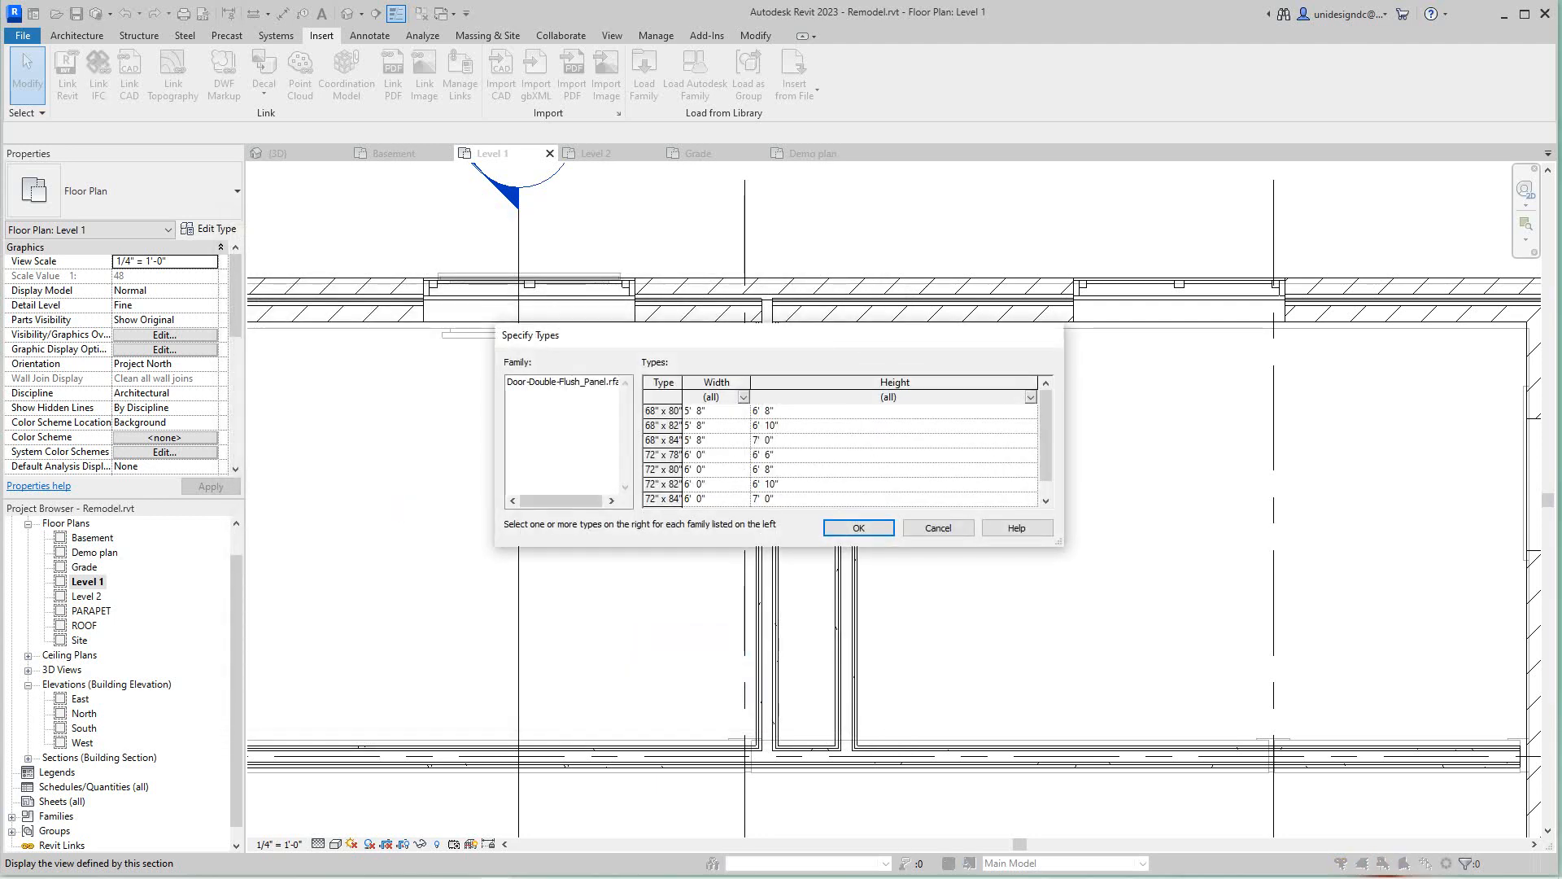
left_click(716, 411)
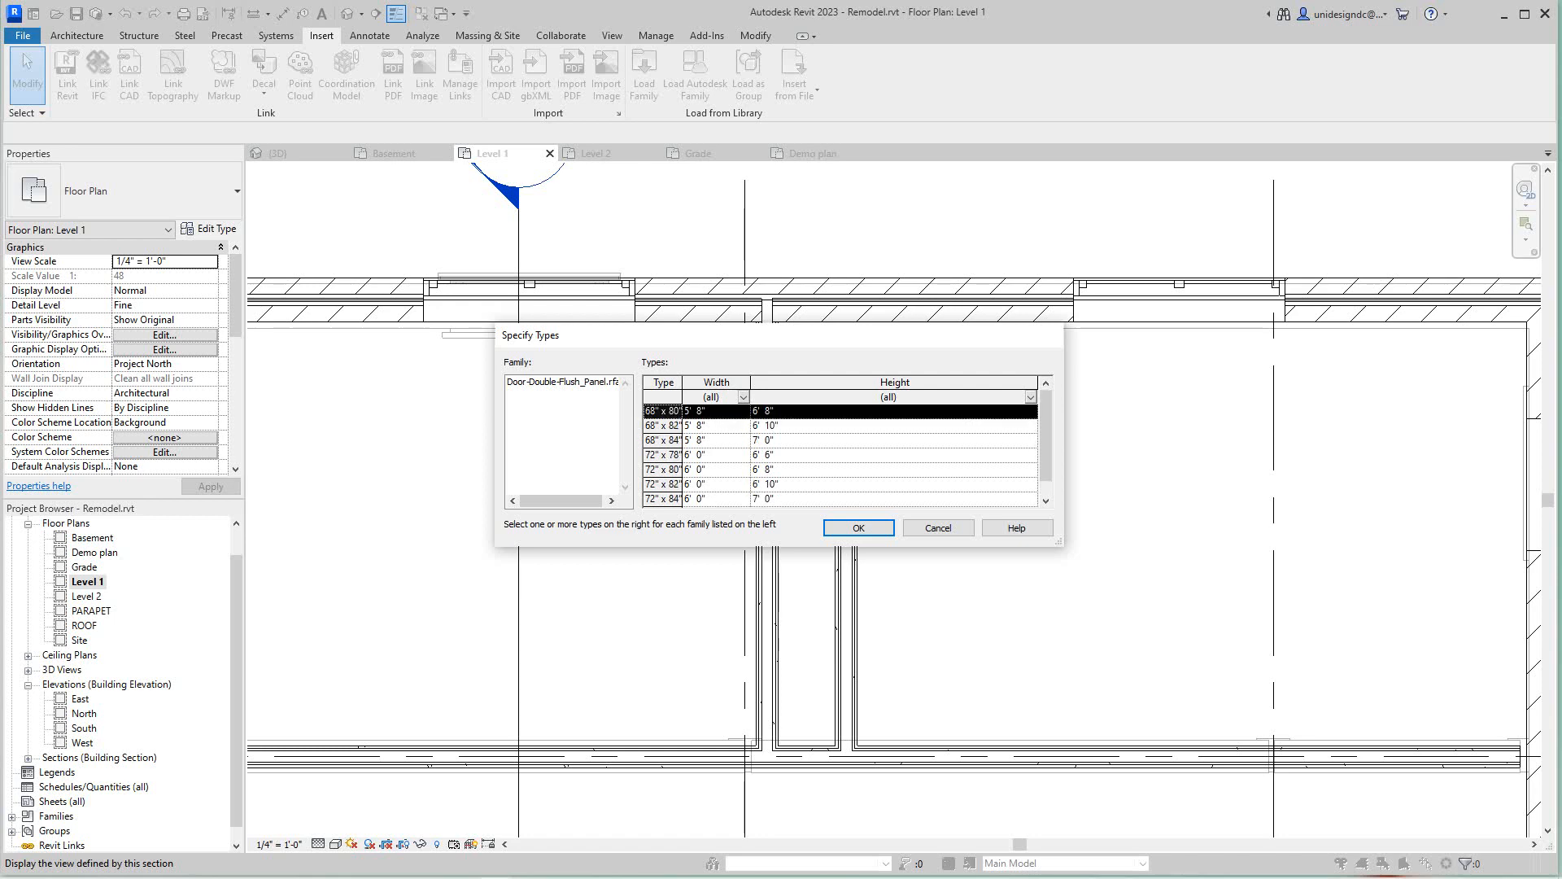
scroll(840, 454, "down", 1)
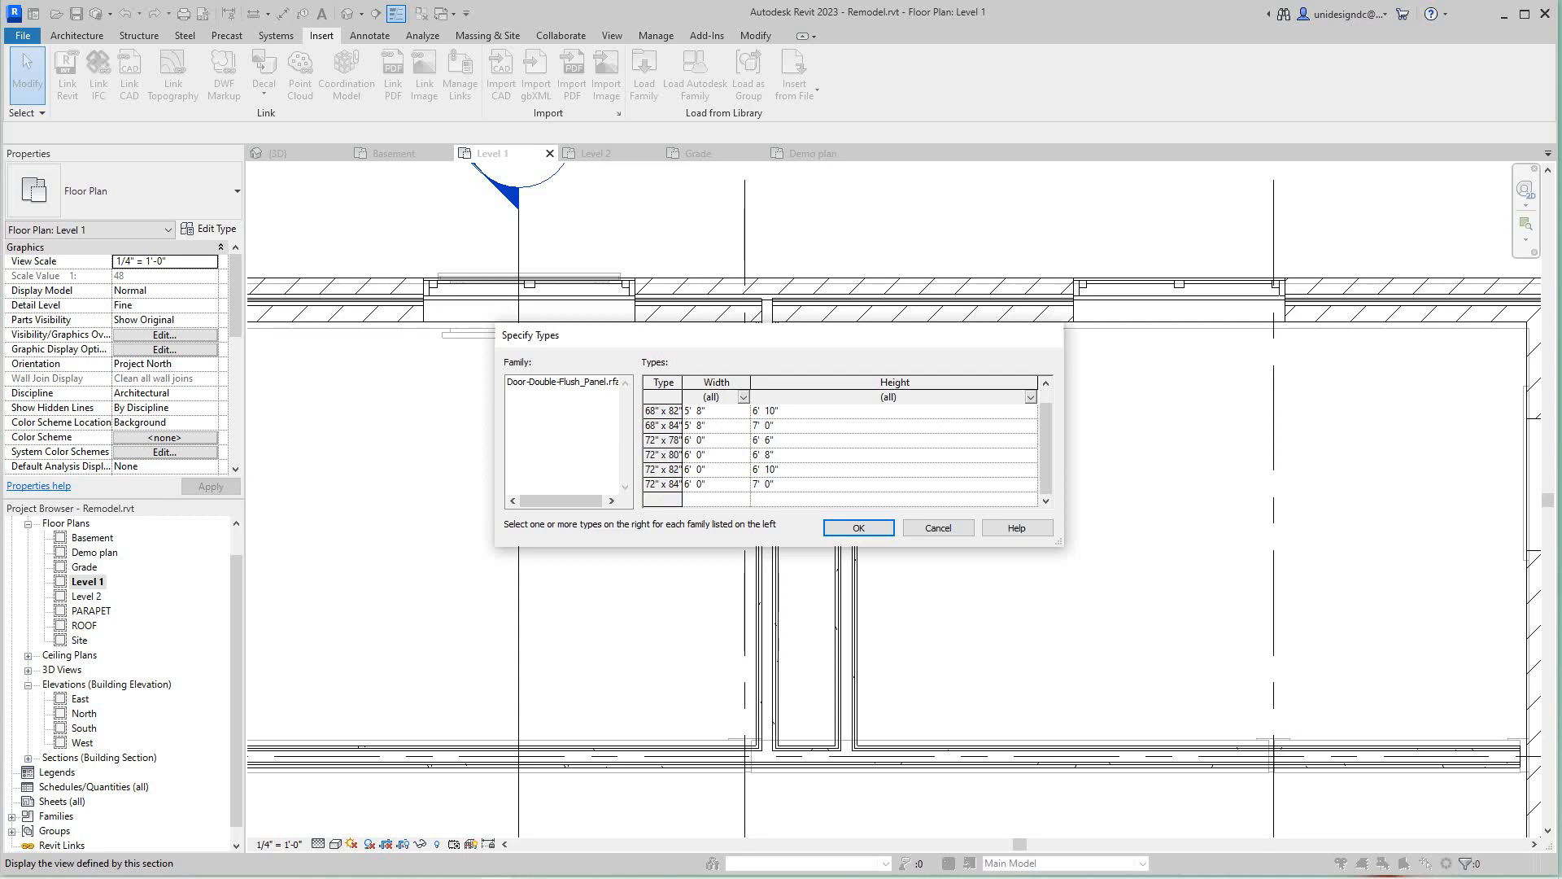
left_click(765, 425)
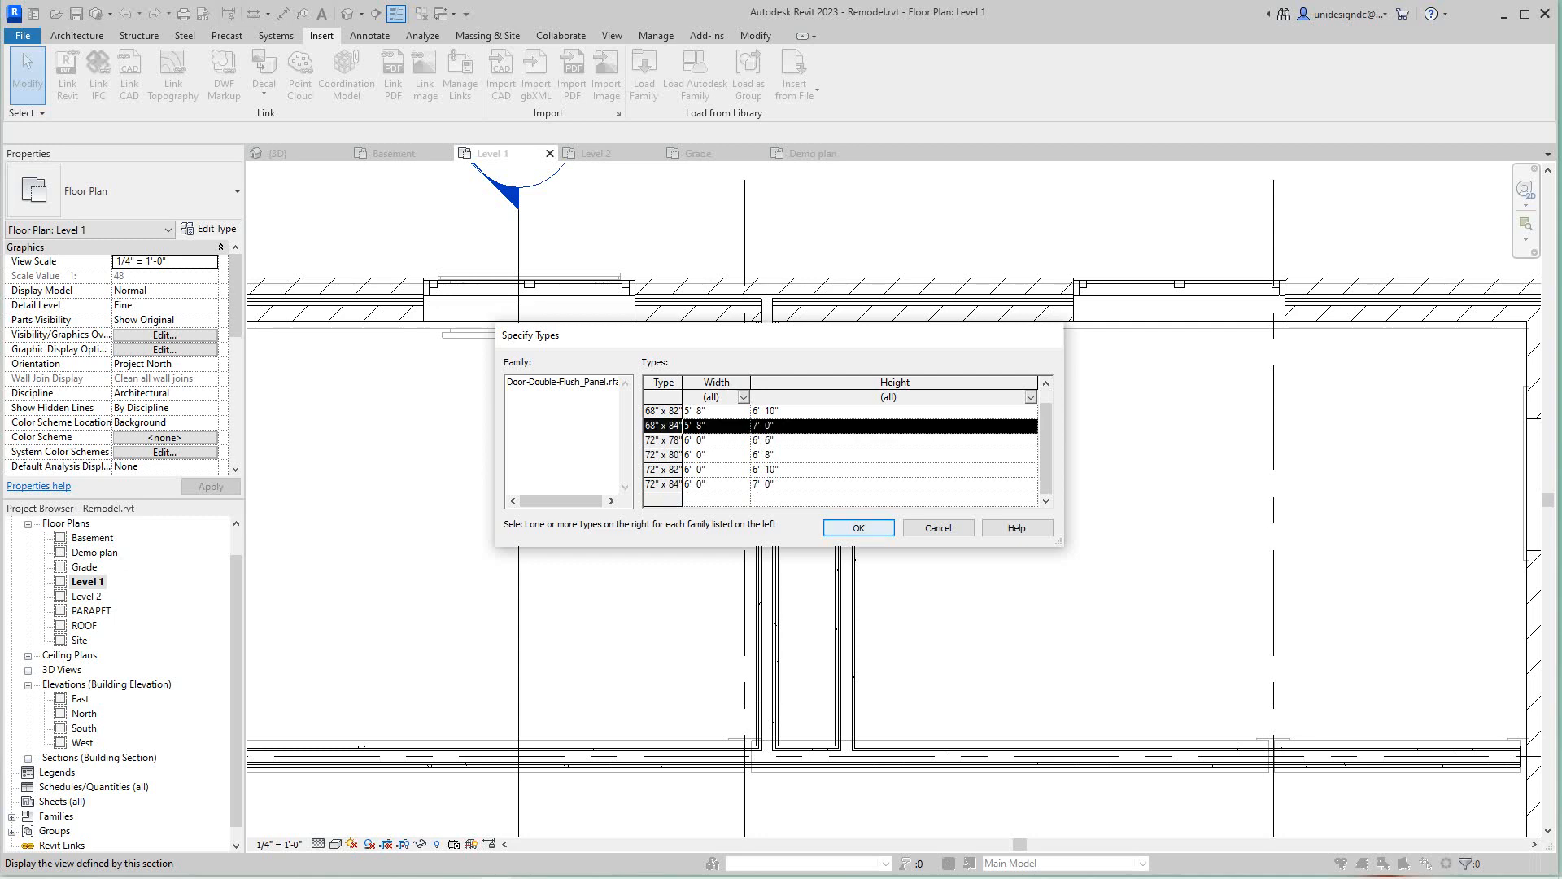
left_click(858, 528)
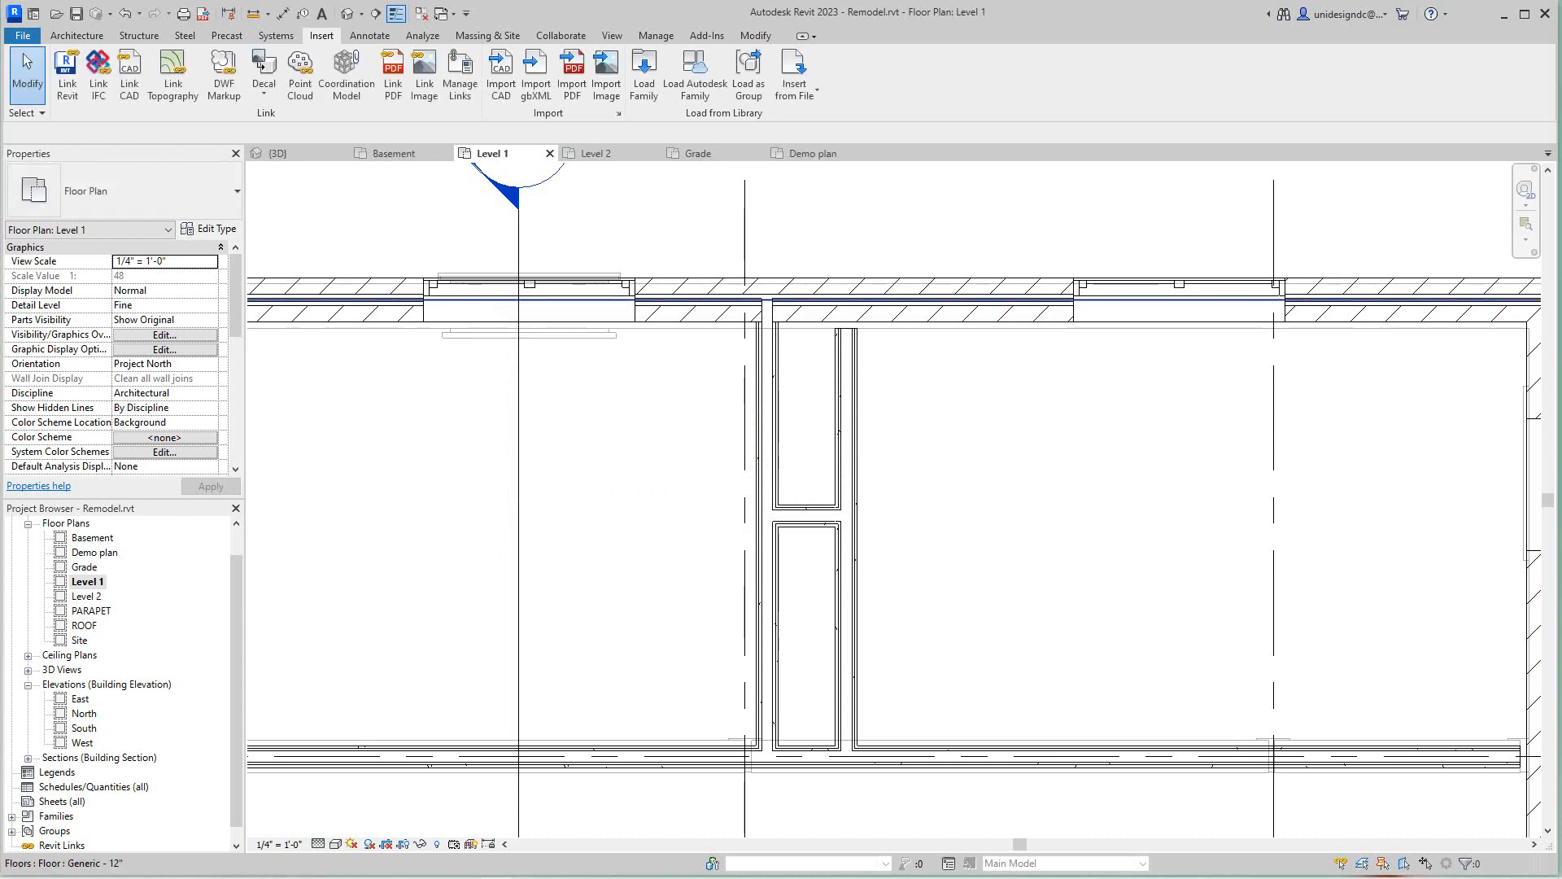
left_click(77, 35)
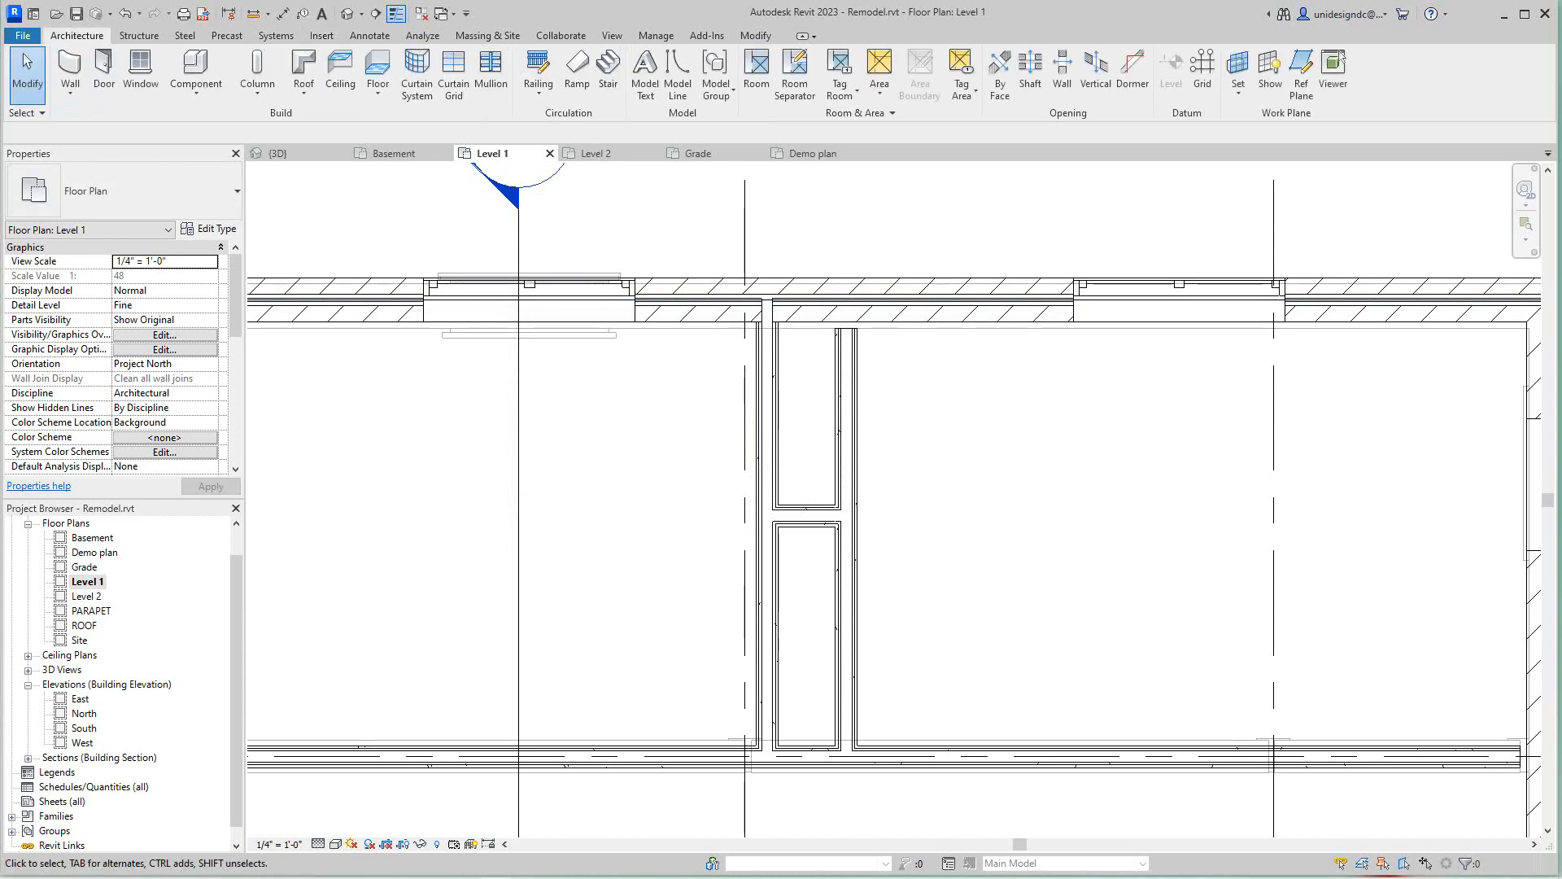
left_click(104, 73)
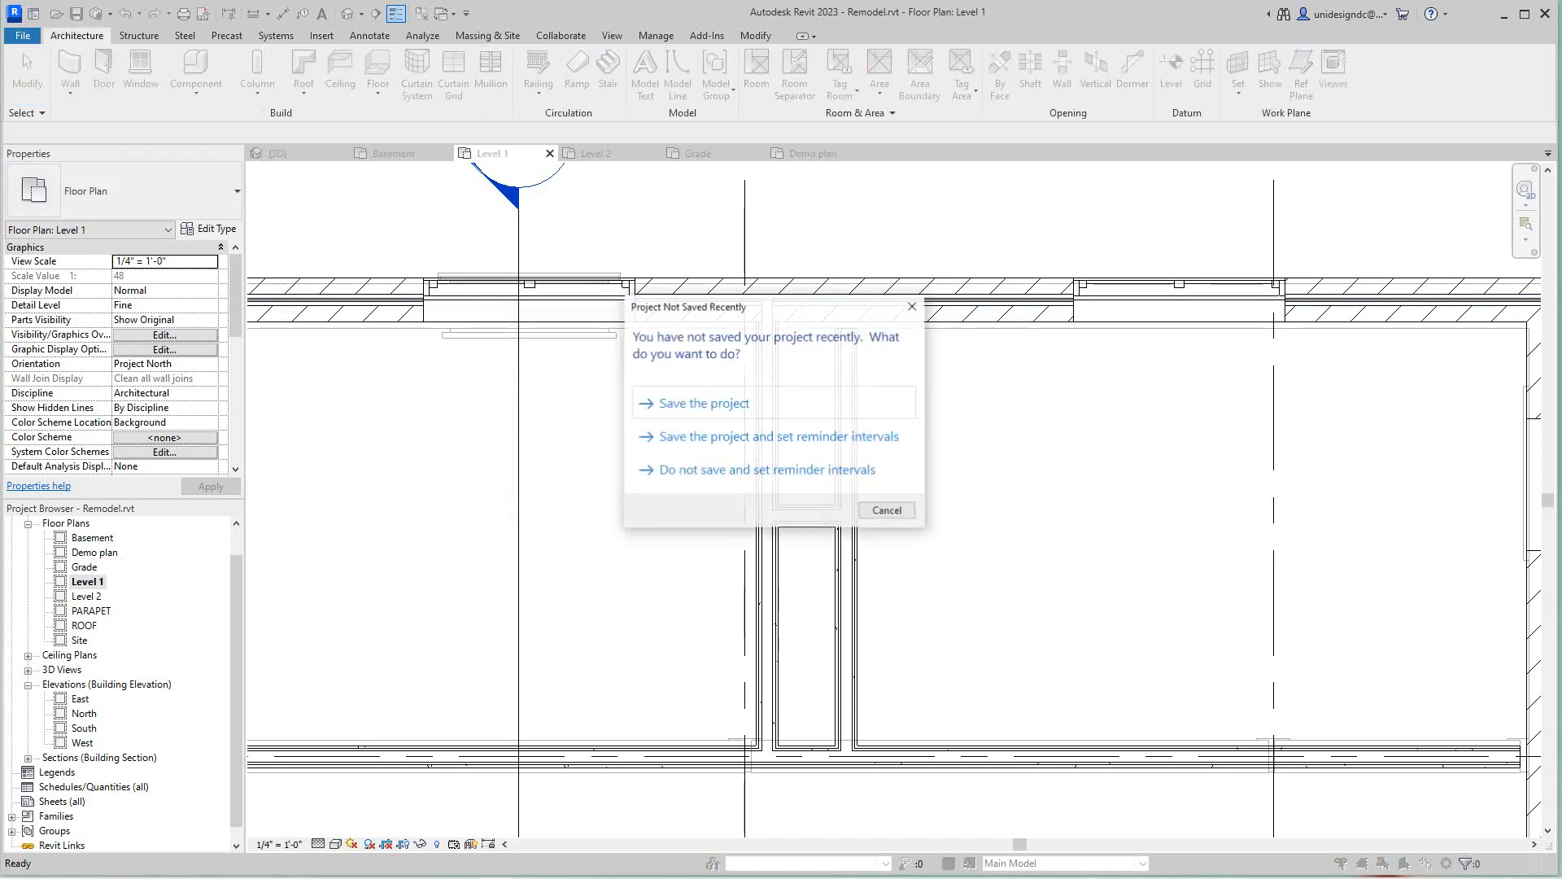
key("Escape")
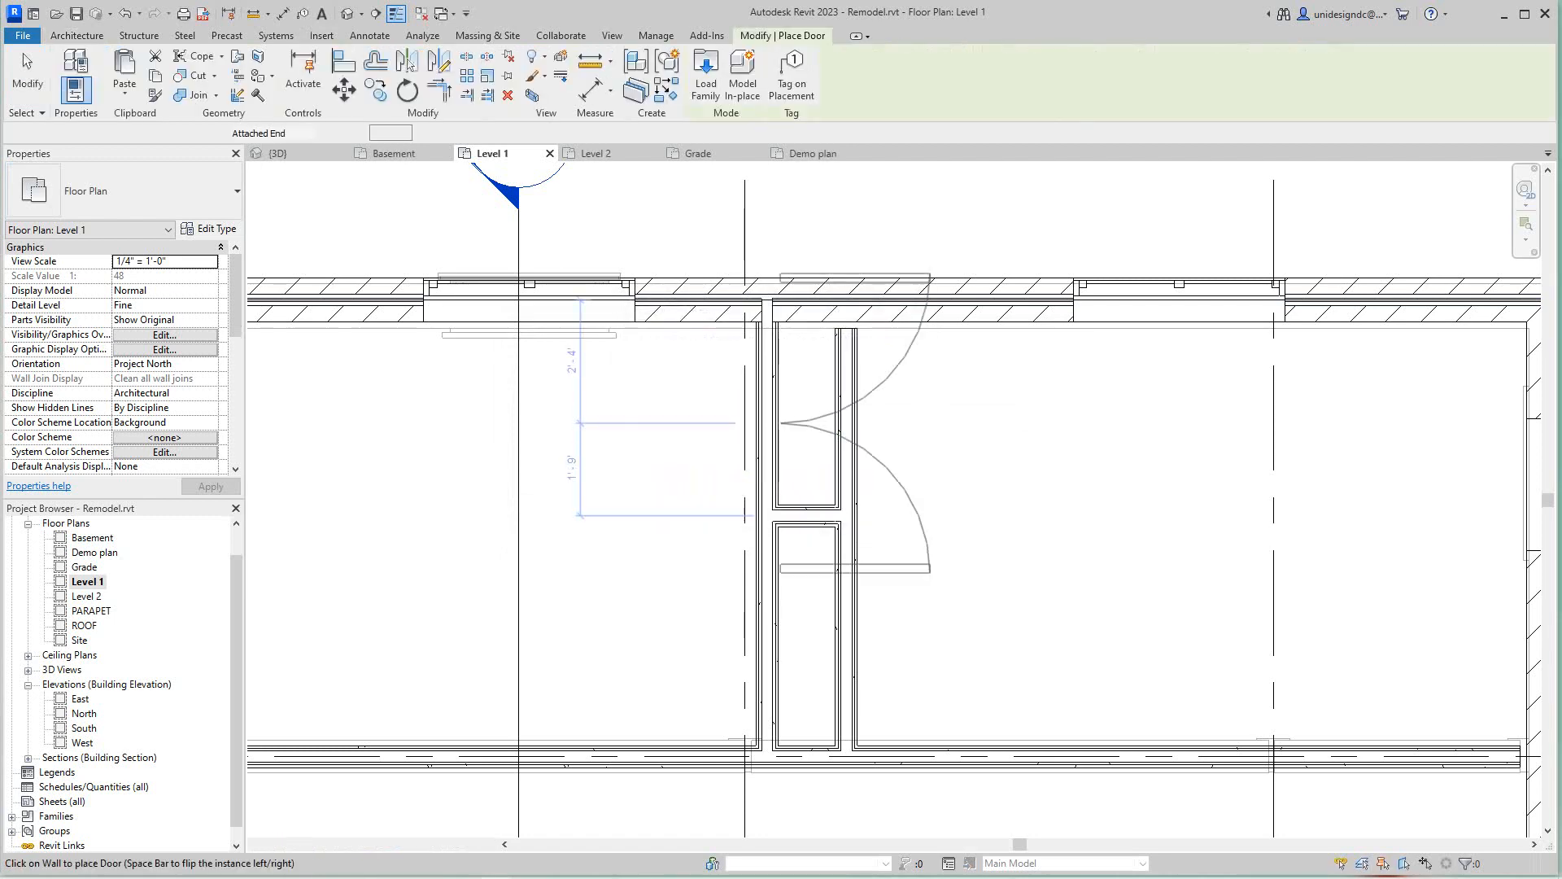
key("Escape")
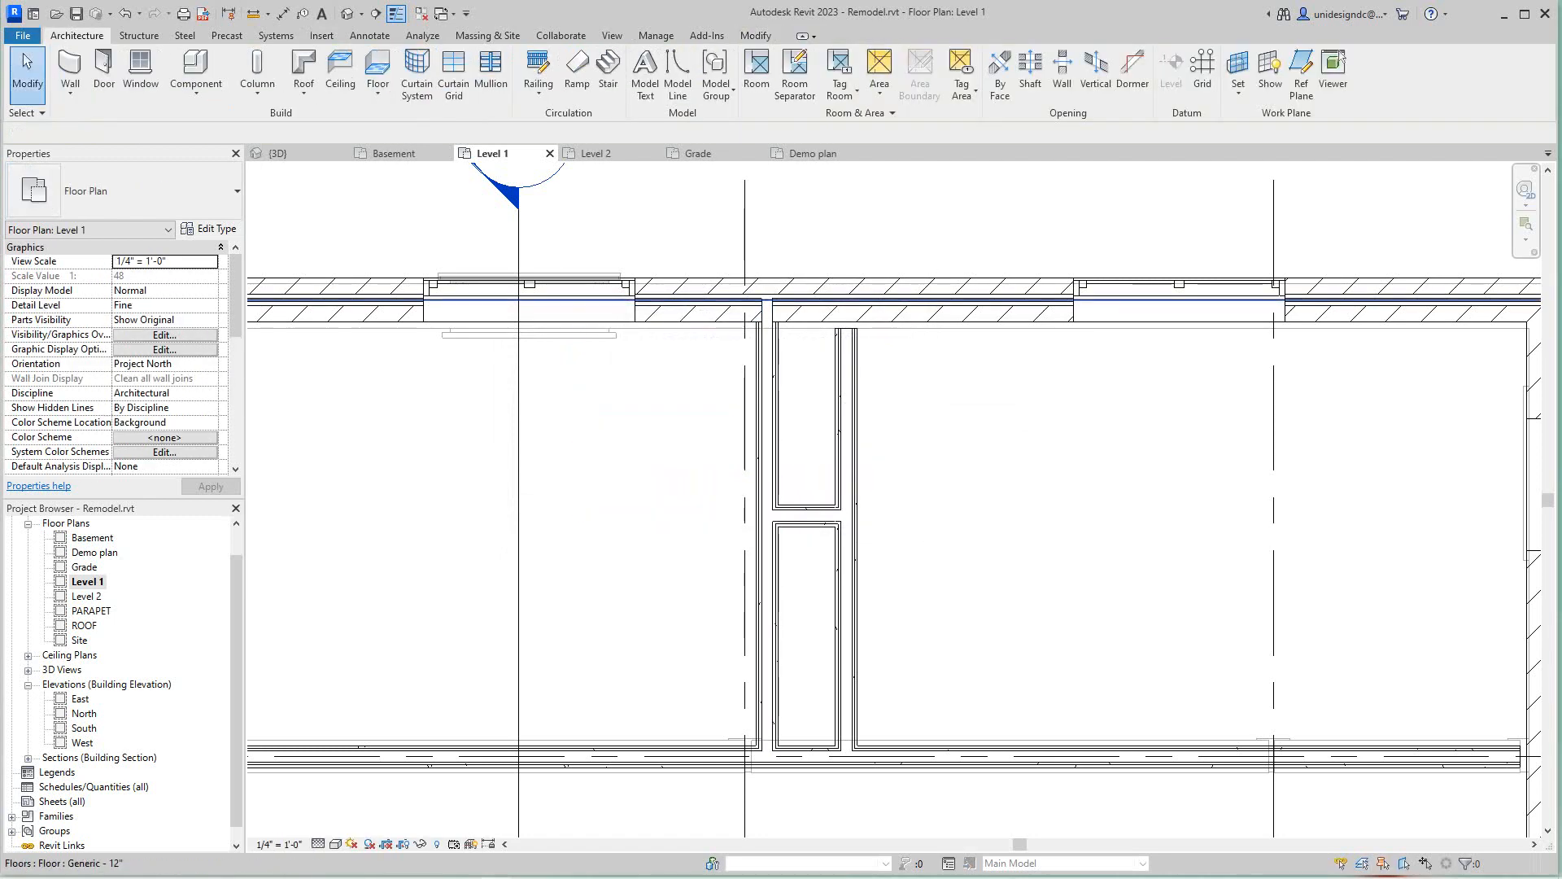
Place a Single-Flush 36" x 84" door in the long horizontal partition, centred about 2'-3" east of the closets, hinged west and swinging into the east room.
scroll(653, 600, "down", 3)
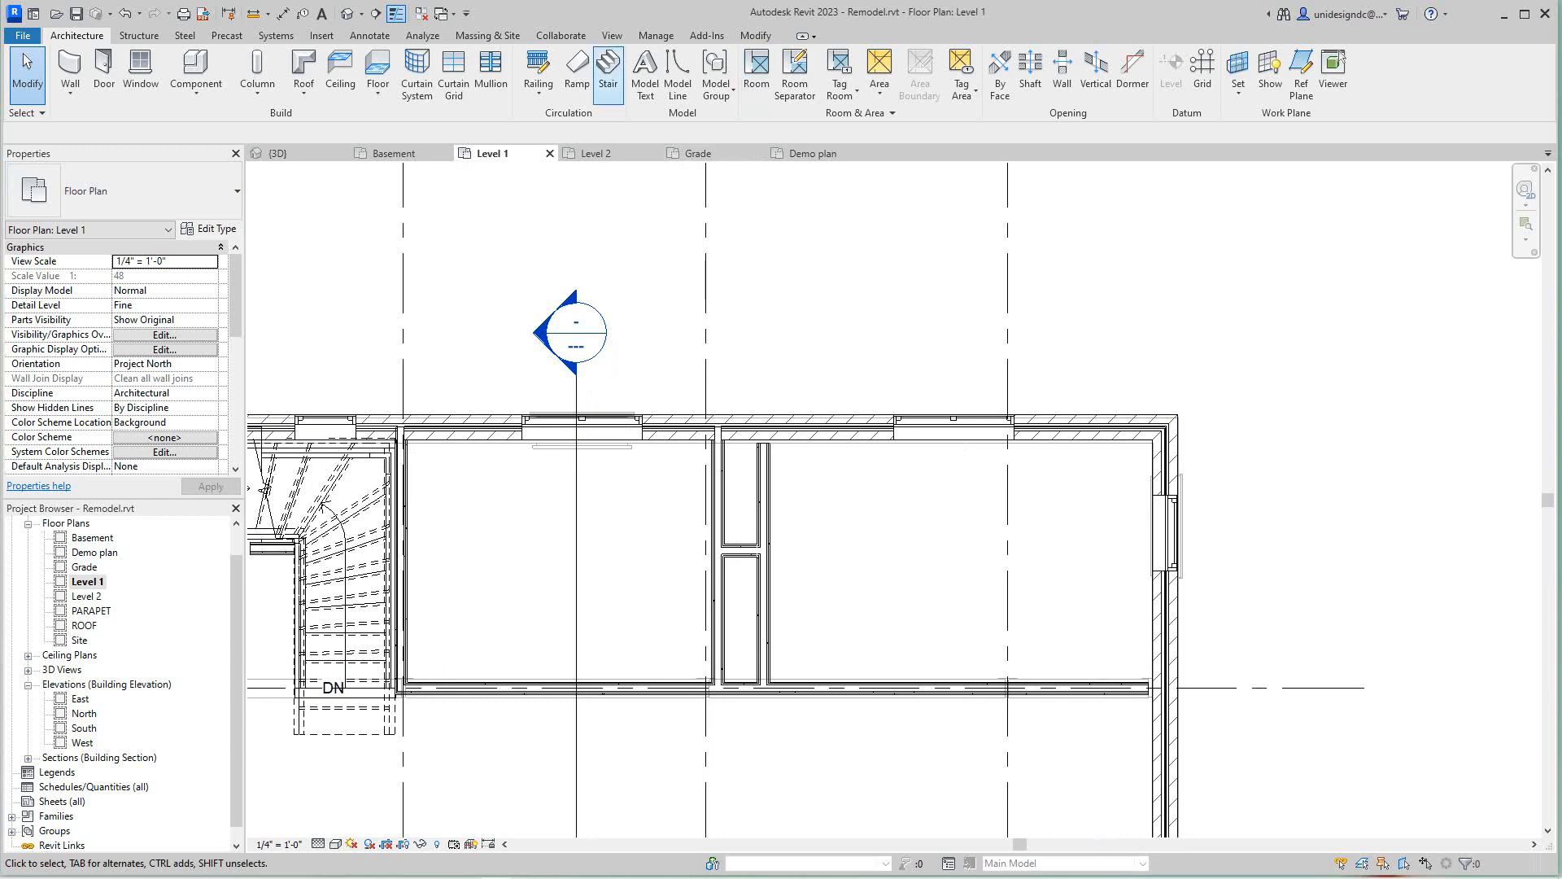
scroll(760, 419, "up", 1)
scroll(797, 399, "down", 6)
middle_click_drag(810, 379, 834, 399)
middle_click_drag(868, 501, 921, 544)
scroll(917, 505, "up", 2)
scroll(925, 543, "up", 2)
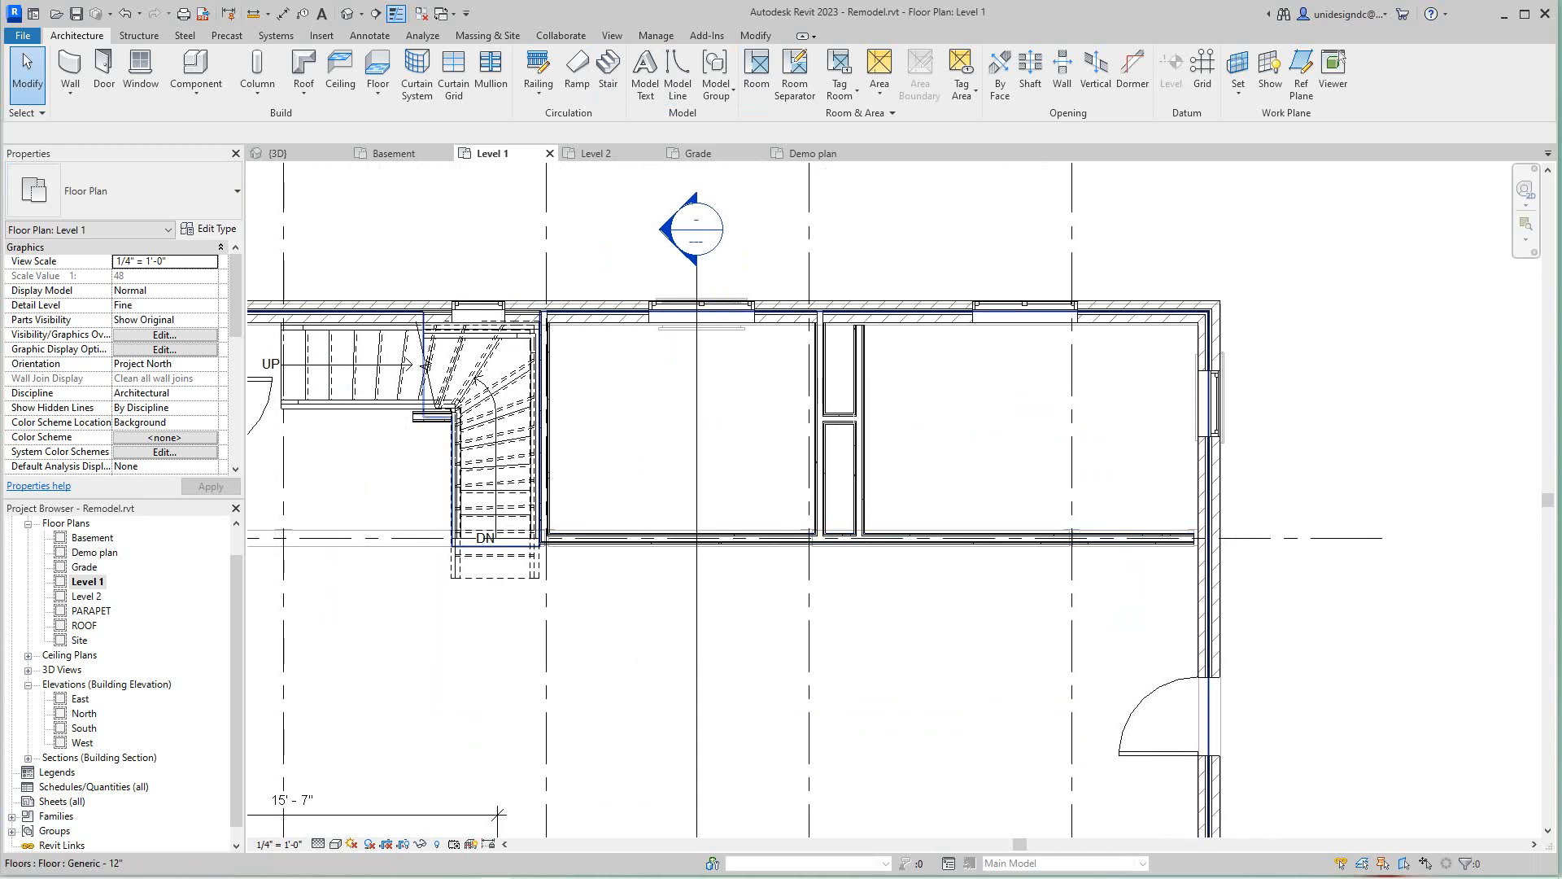
scroll(814, 440, "up", 1)
left_click(104, 69)
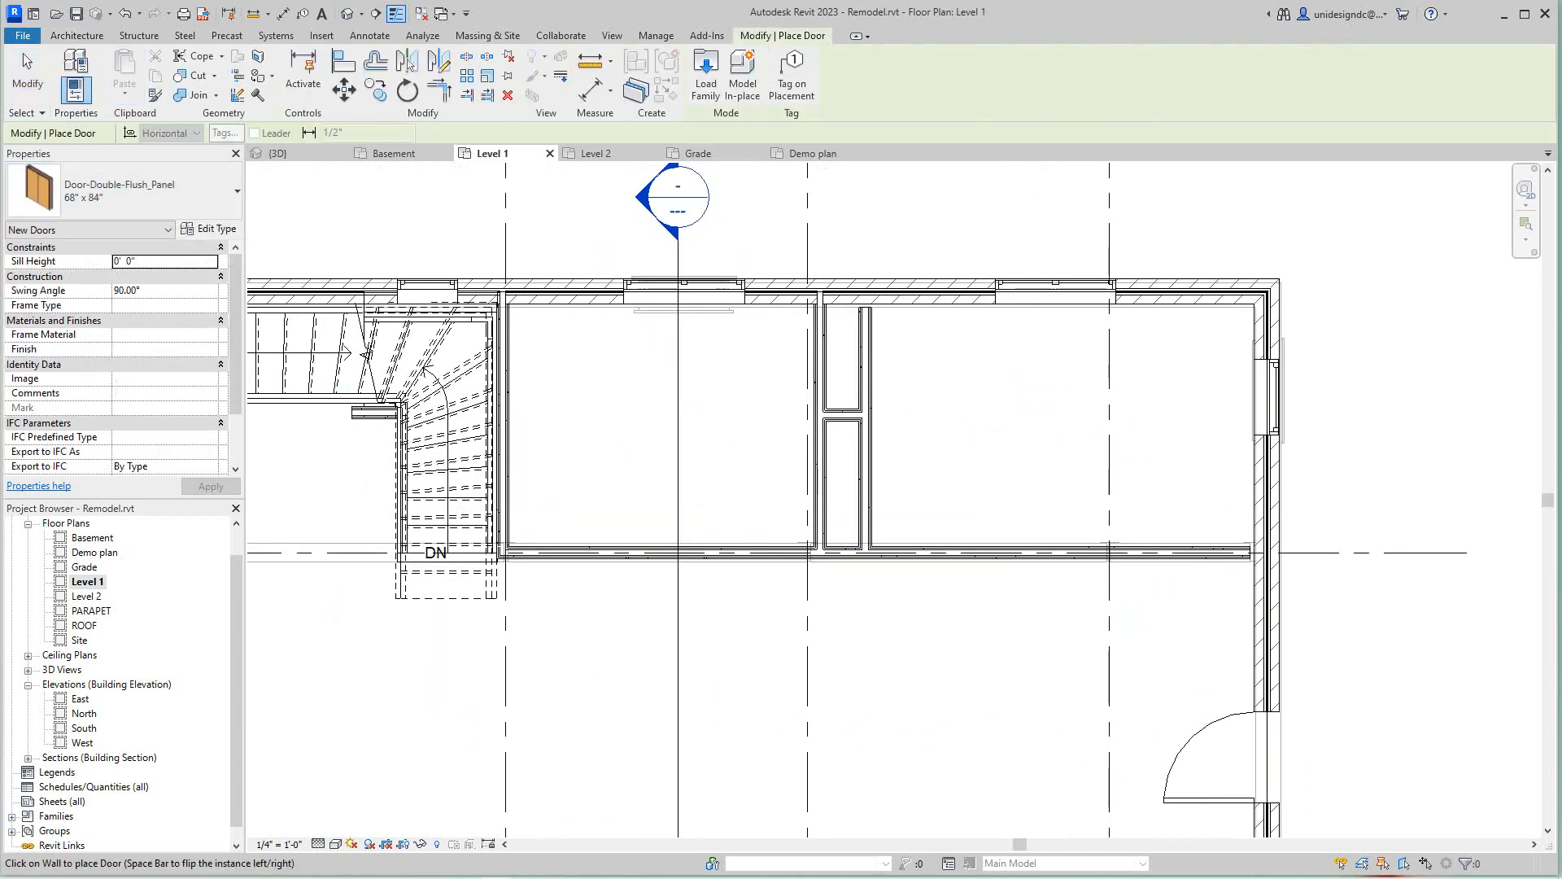
left_click(122, 191)
scroll(122, 391, "down", 1)
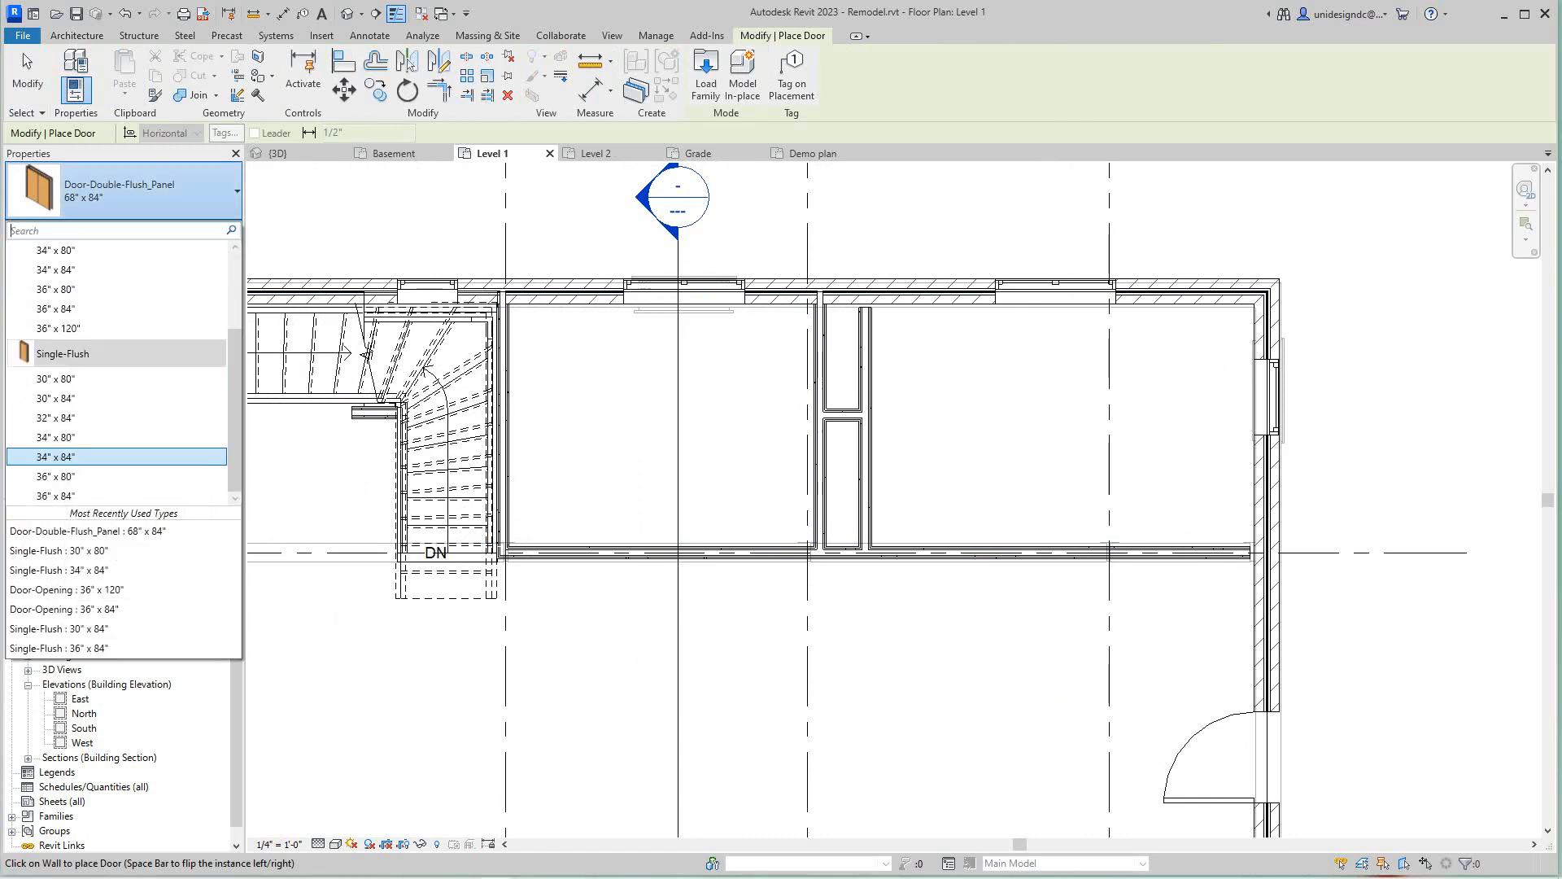
key("Down")
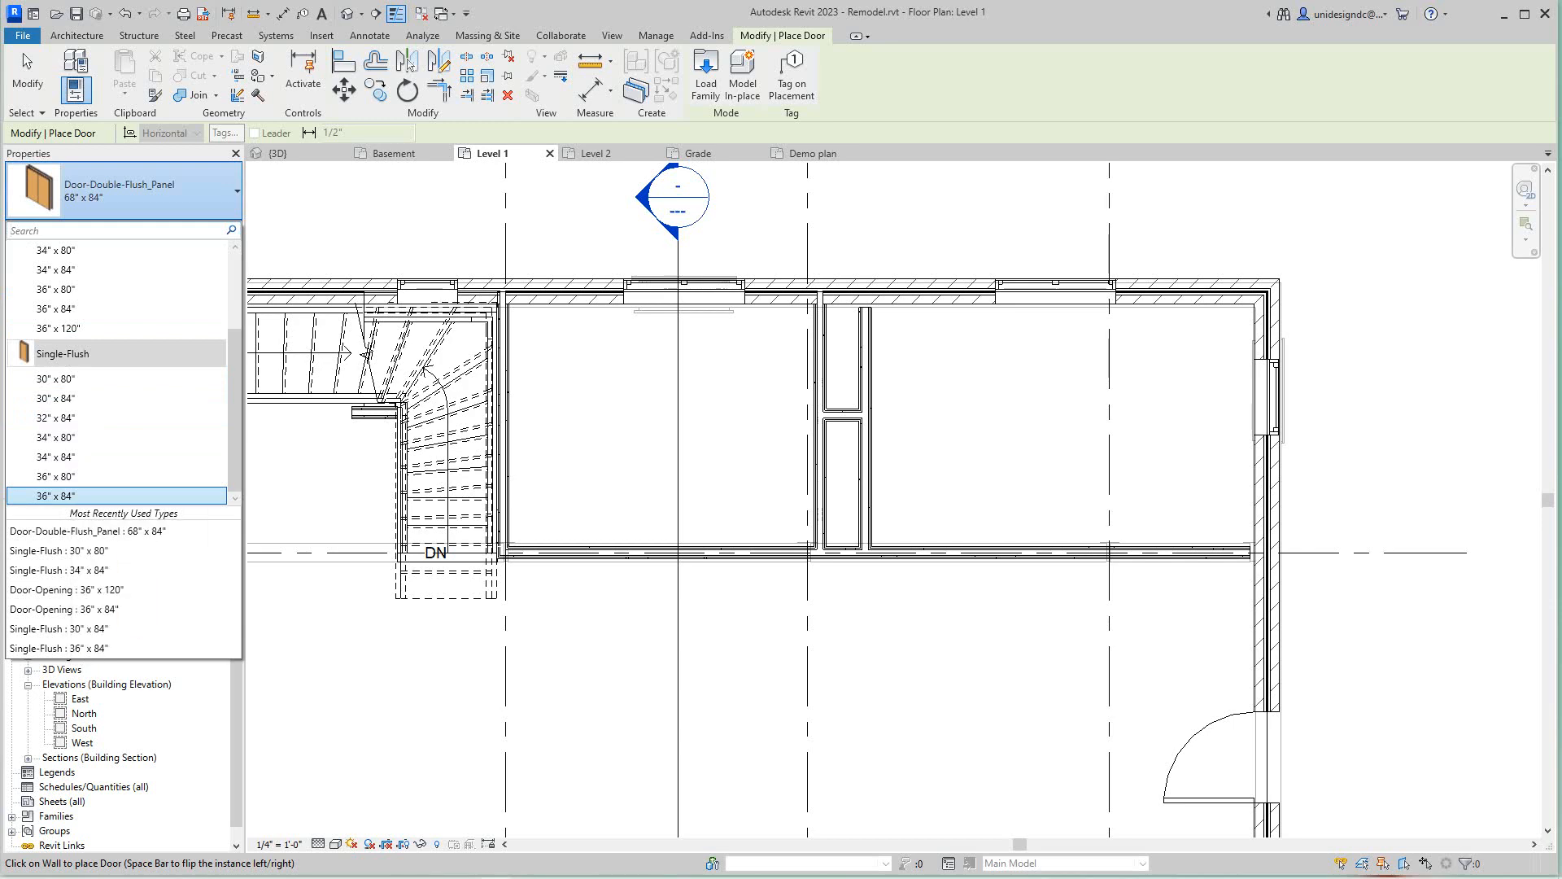
key("Return")
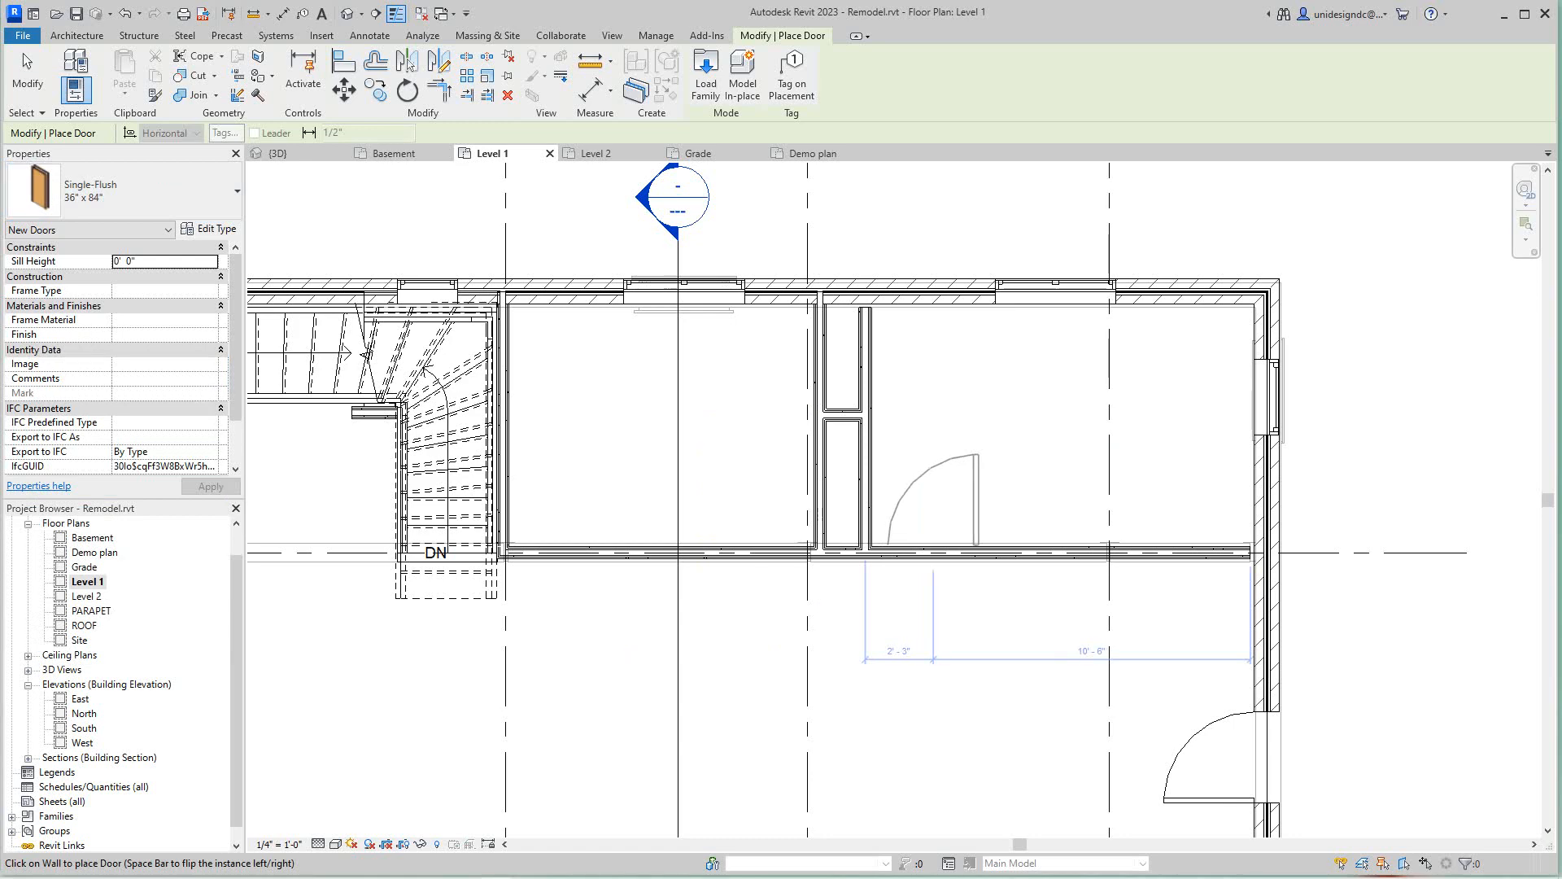
left_click(932, 553)
left_click(953, 499)
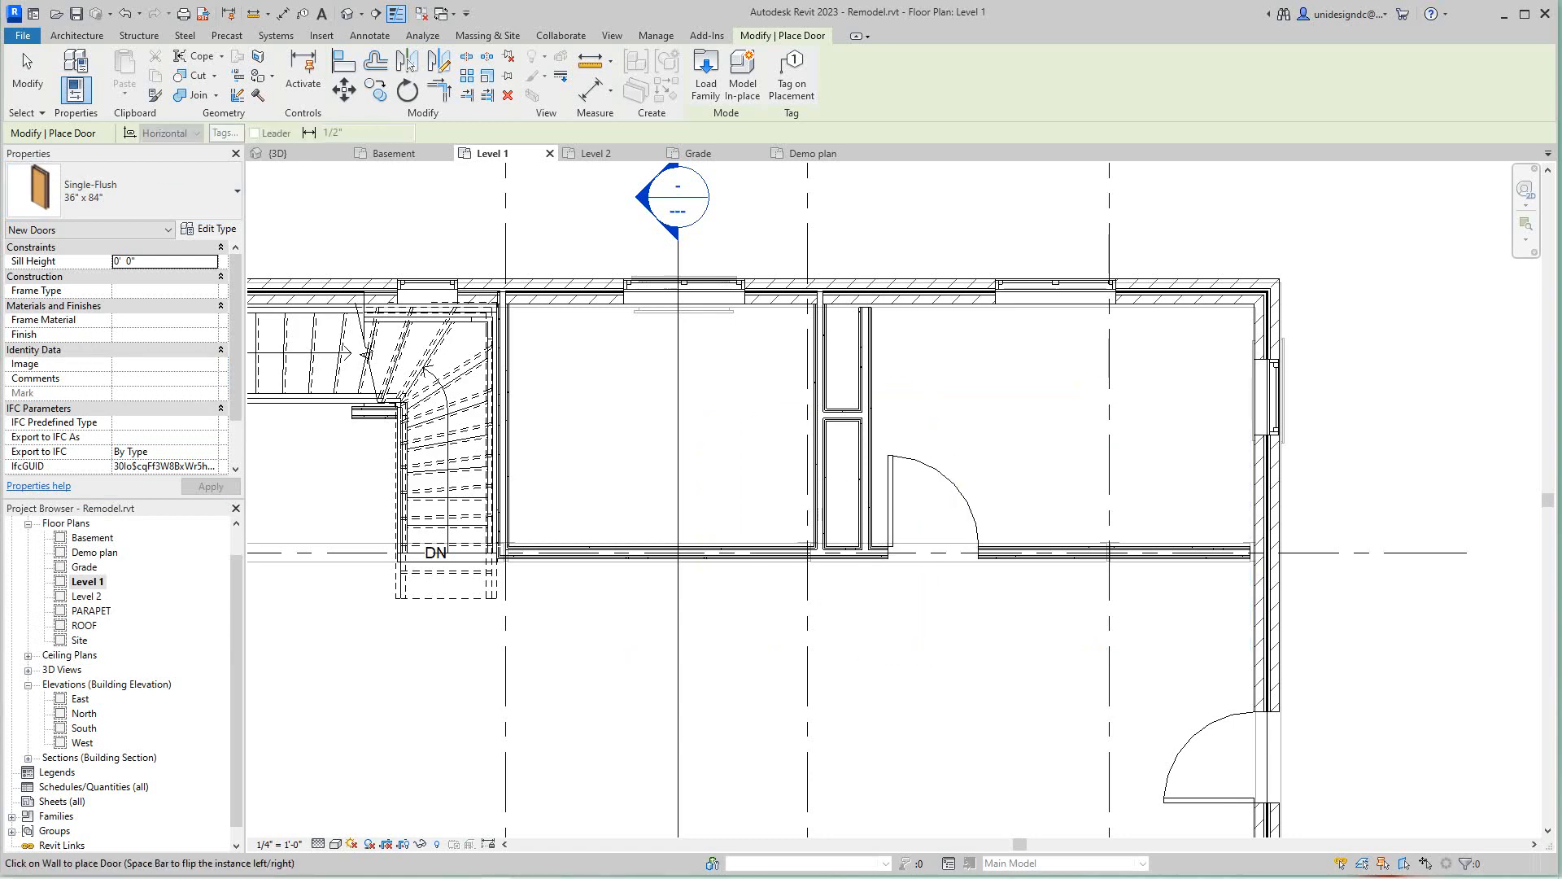
Place a Single-Flush 36" x 84" door in the long horizontal partition, centred about 2'-2" from the middle room's west wall, hinged west and swinging into the room.
scroll(818, 467, "up", 1)
key("Escape")
key("Escape")
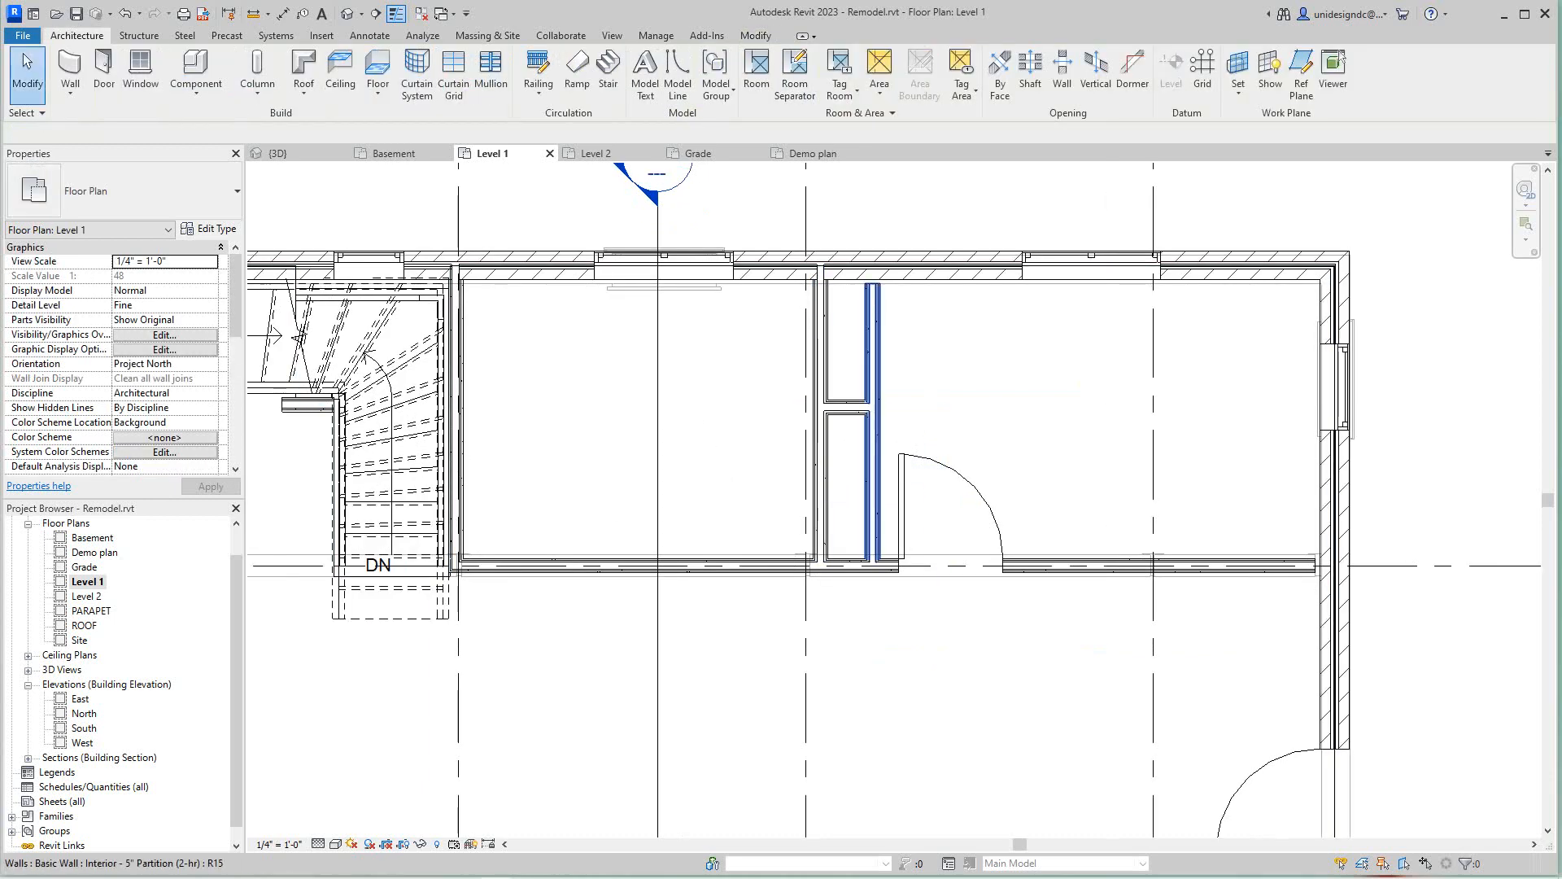
scroll(870, 325, "down", 1)
scroll(876, 315, "down", 1)
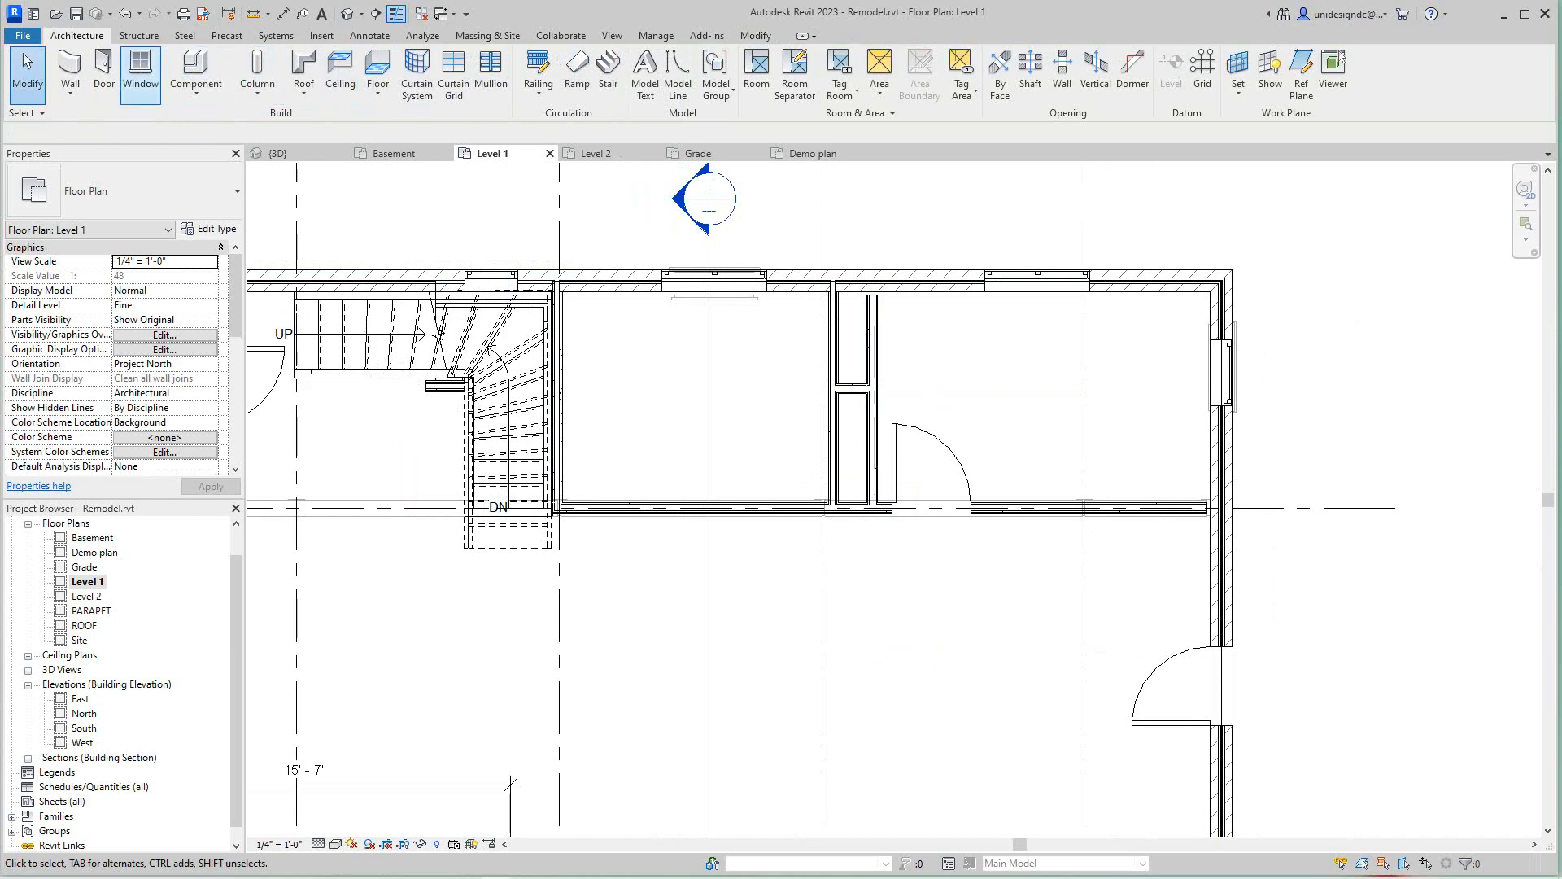
left_click(104, 73)
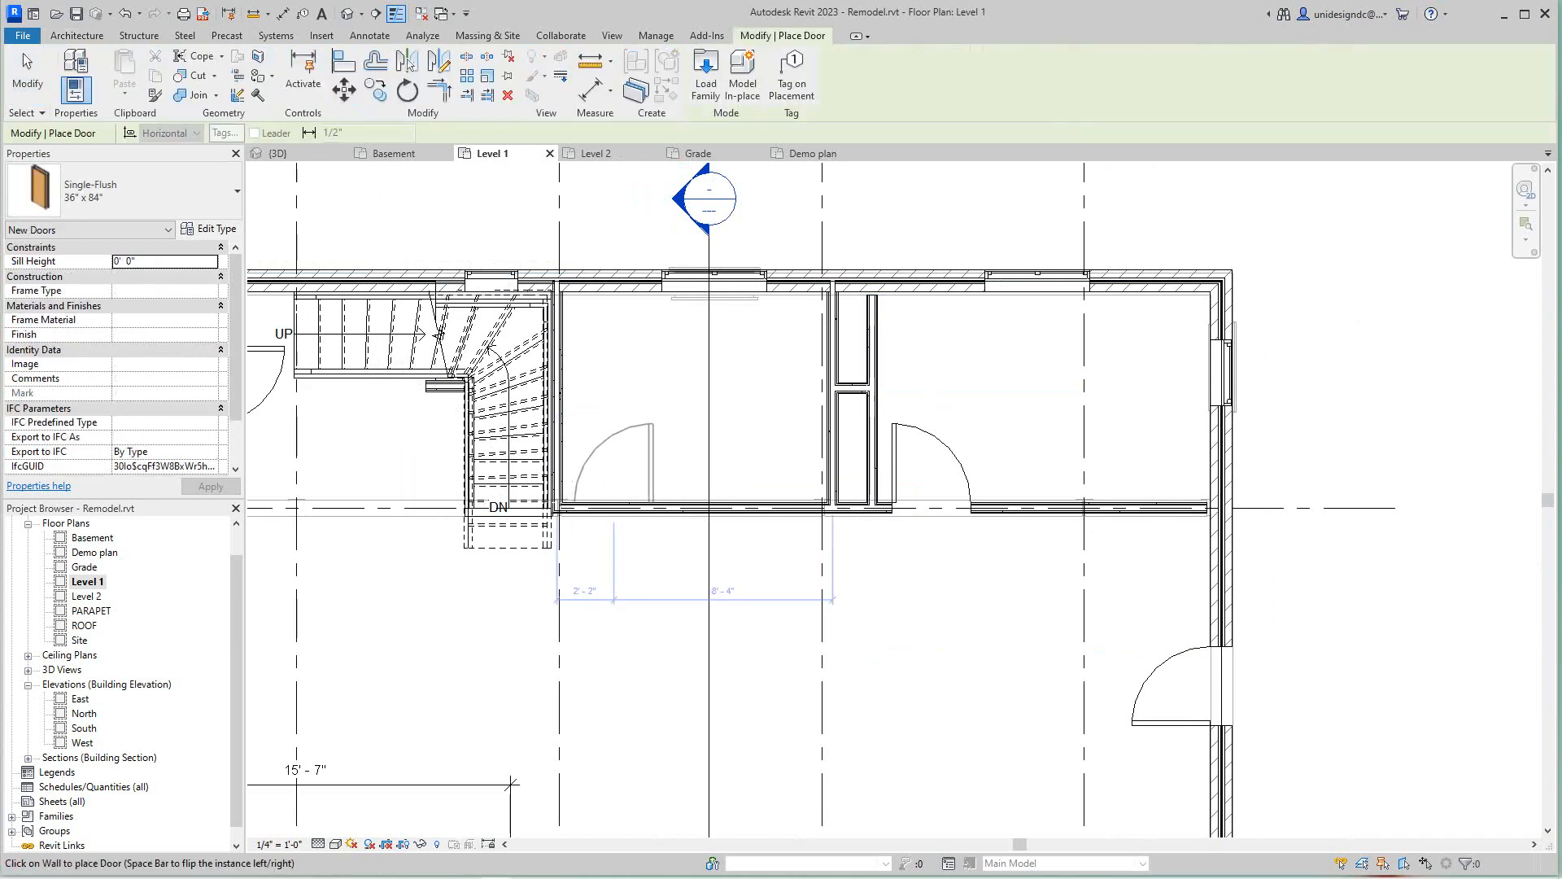
left_click(614, 508)
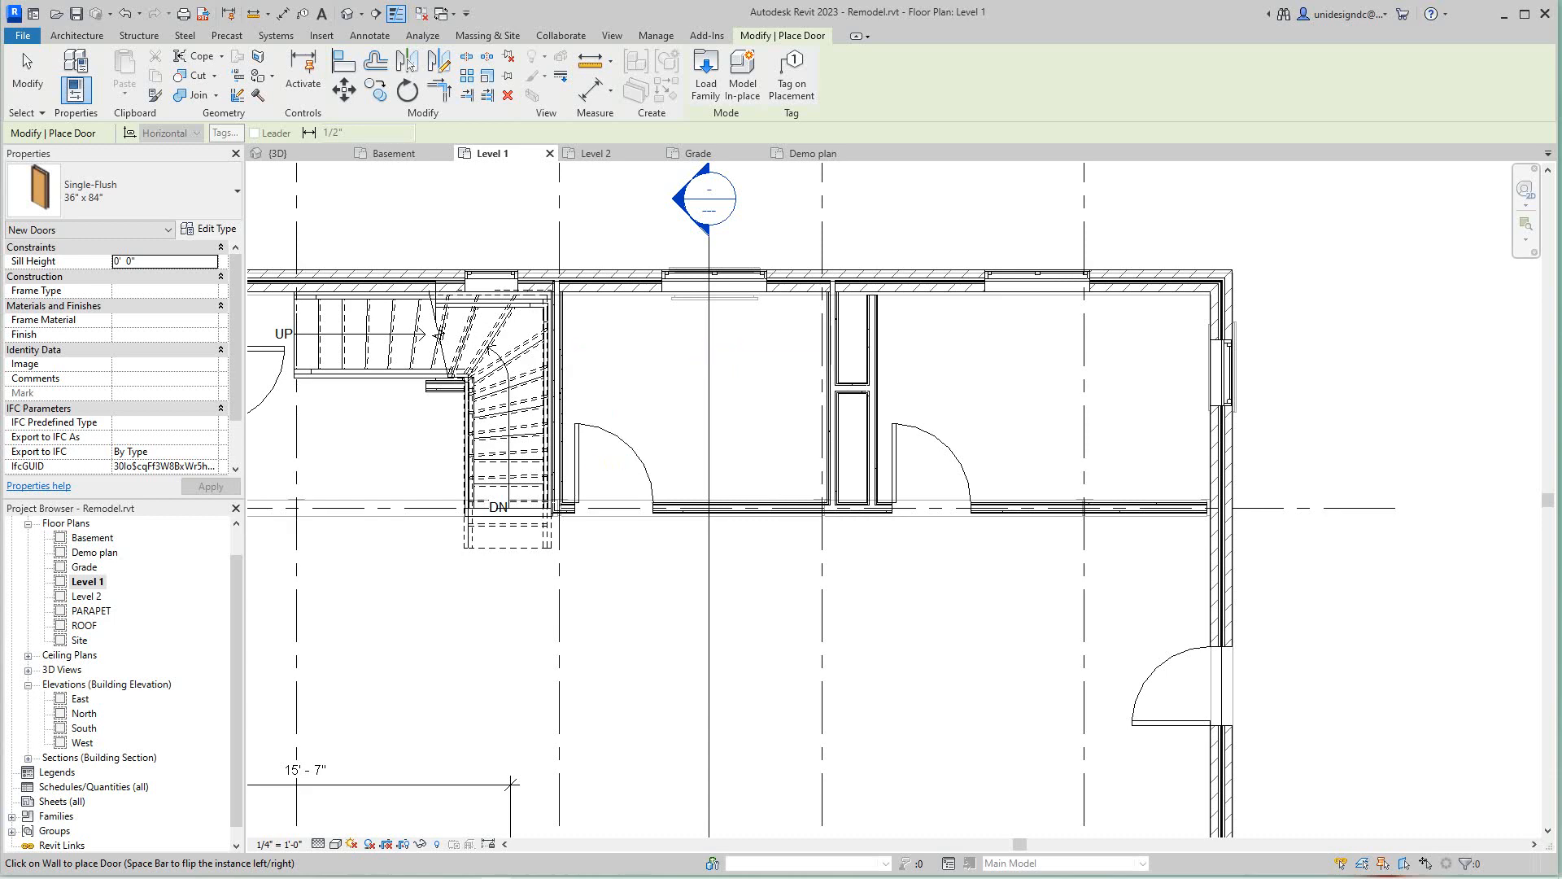
scroll(765, 510, "down", 3)
key("Escape")
key("Escape")
middle_click_drag(764, 510, 765, 435)
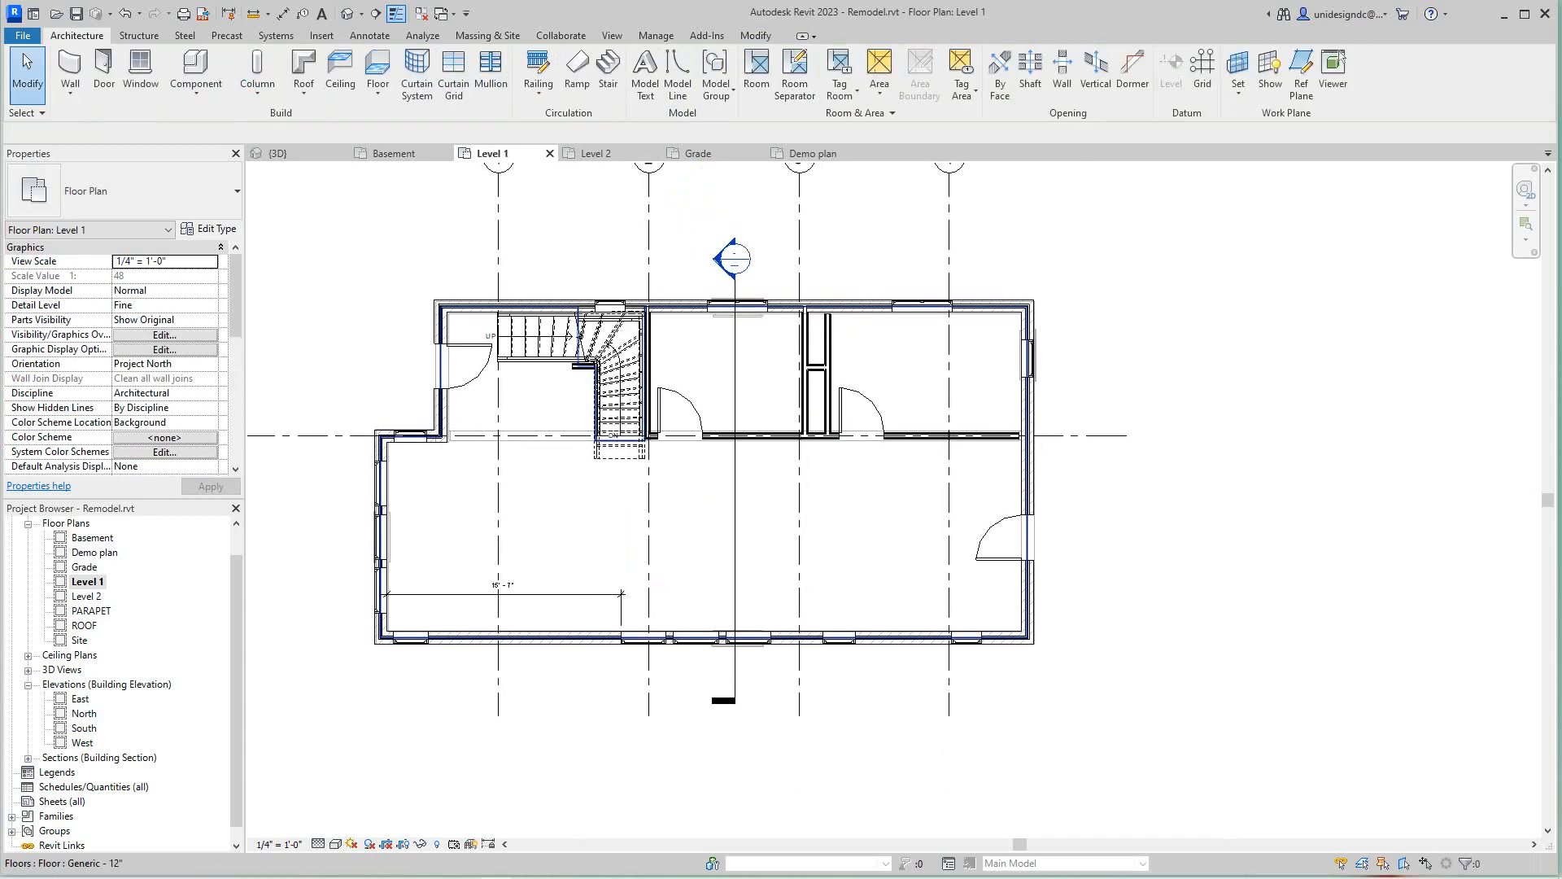
Draw three chained Interior - 5" Partition (2-hr) walls enclosing a room about 8'-1" wide and 8' deep against the south exterior wall.
scroll(907, 619, "up", 2)
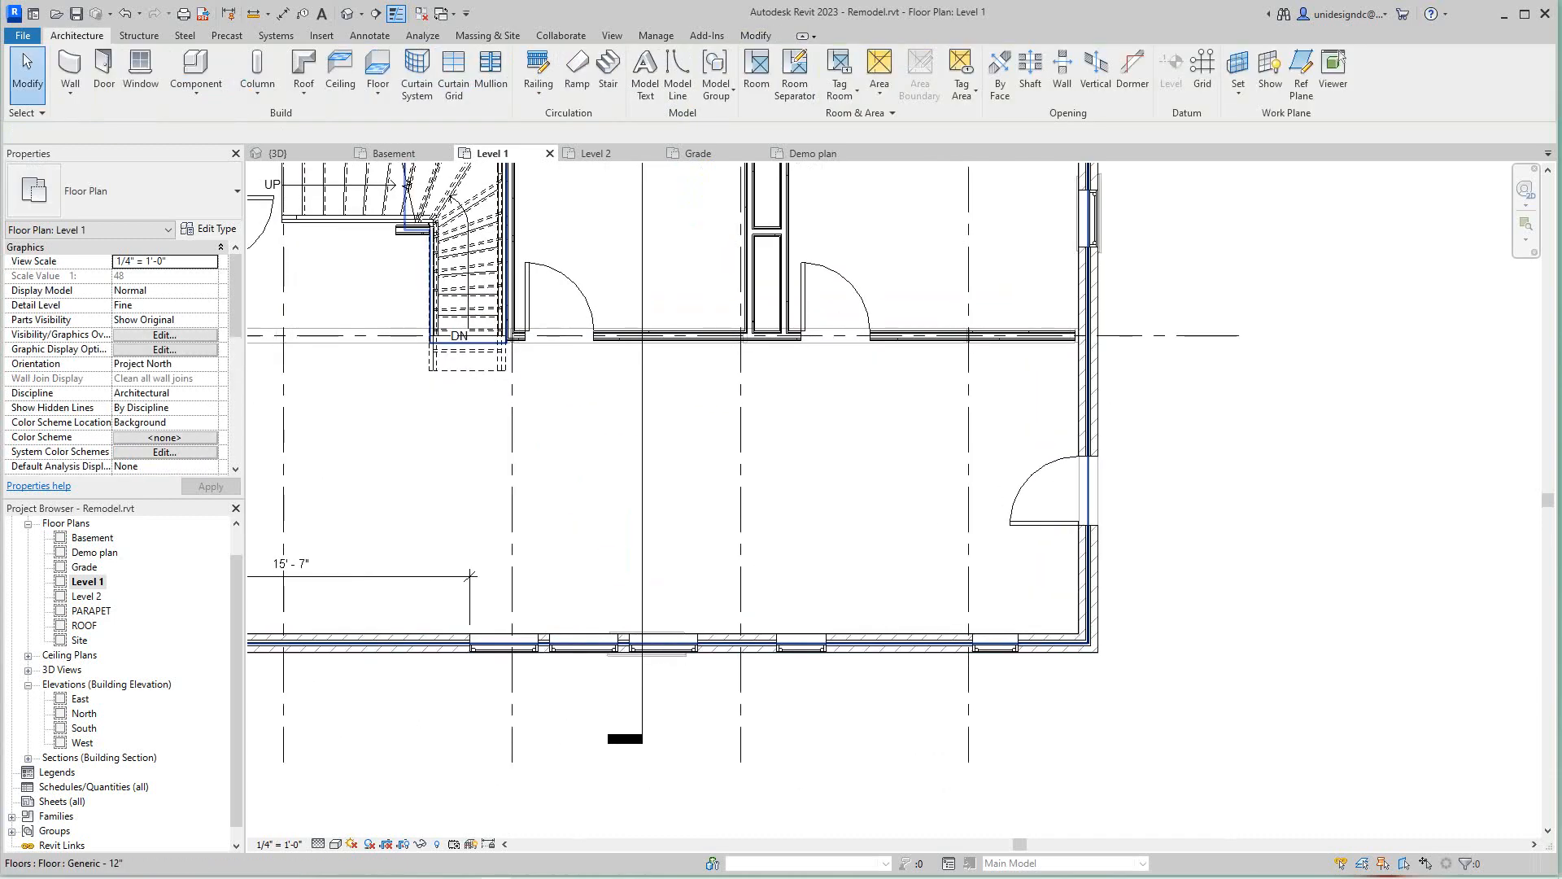
scroll(1028, 604, "up", 3)
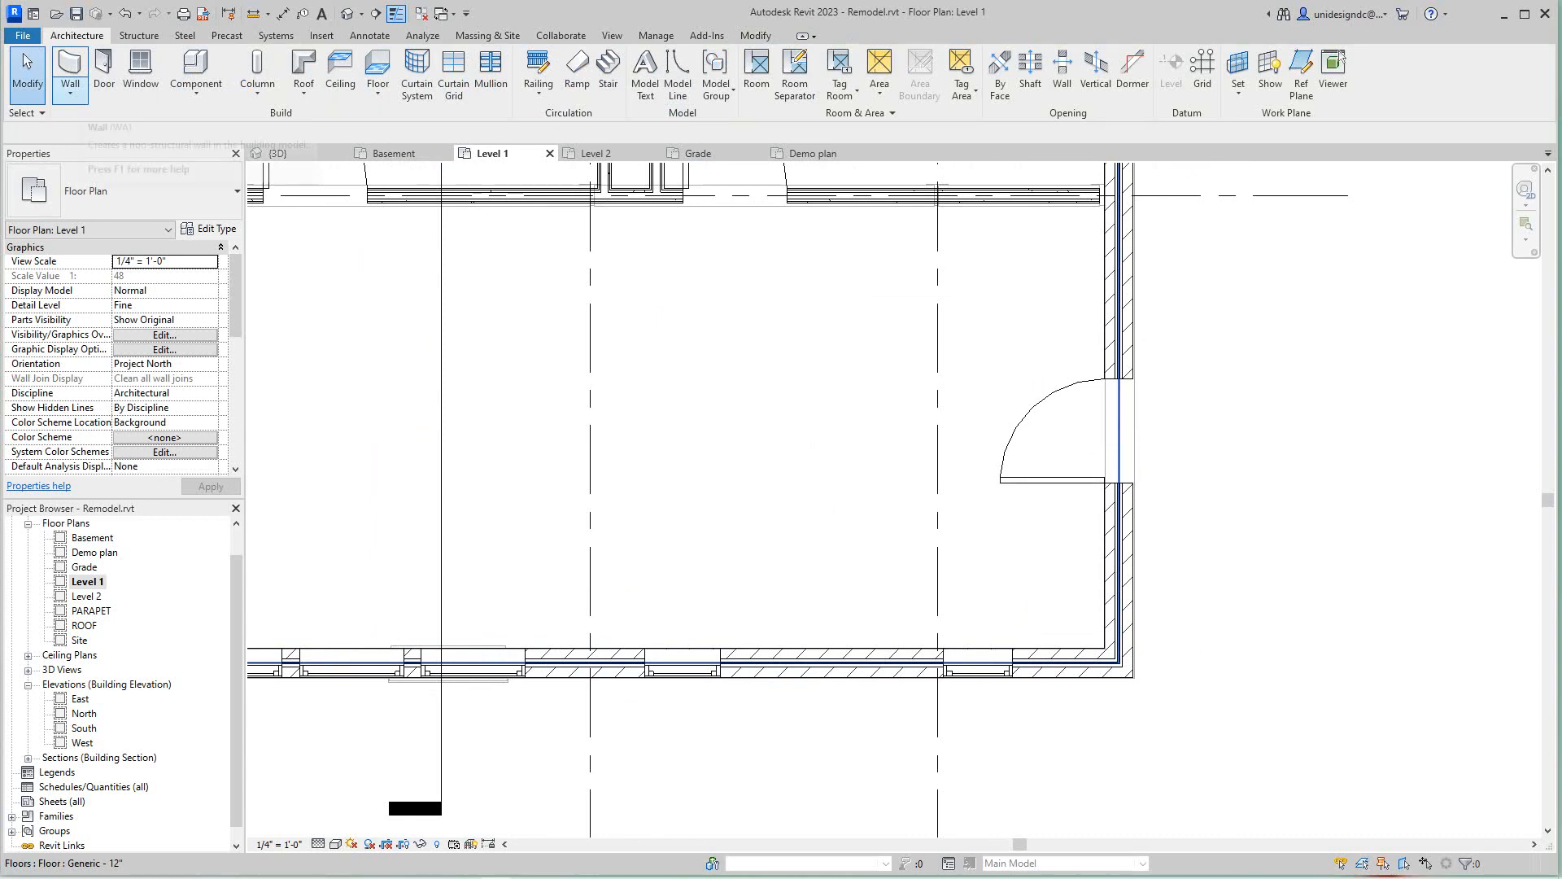
left_click(70, 93)
left_click(122, 115)
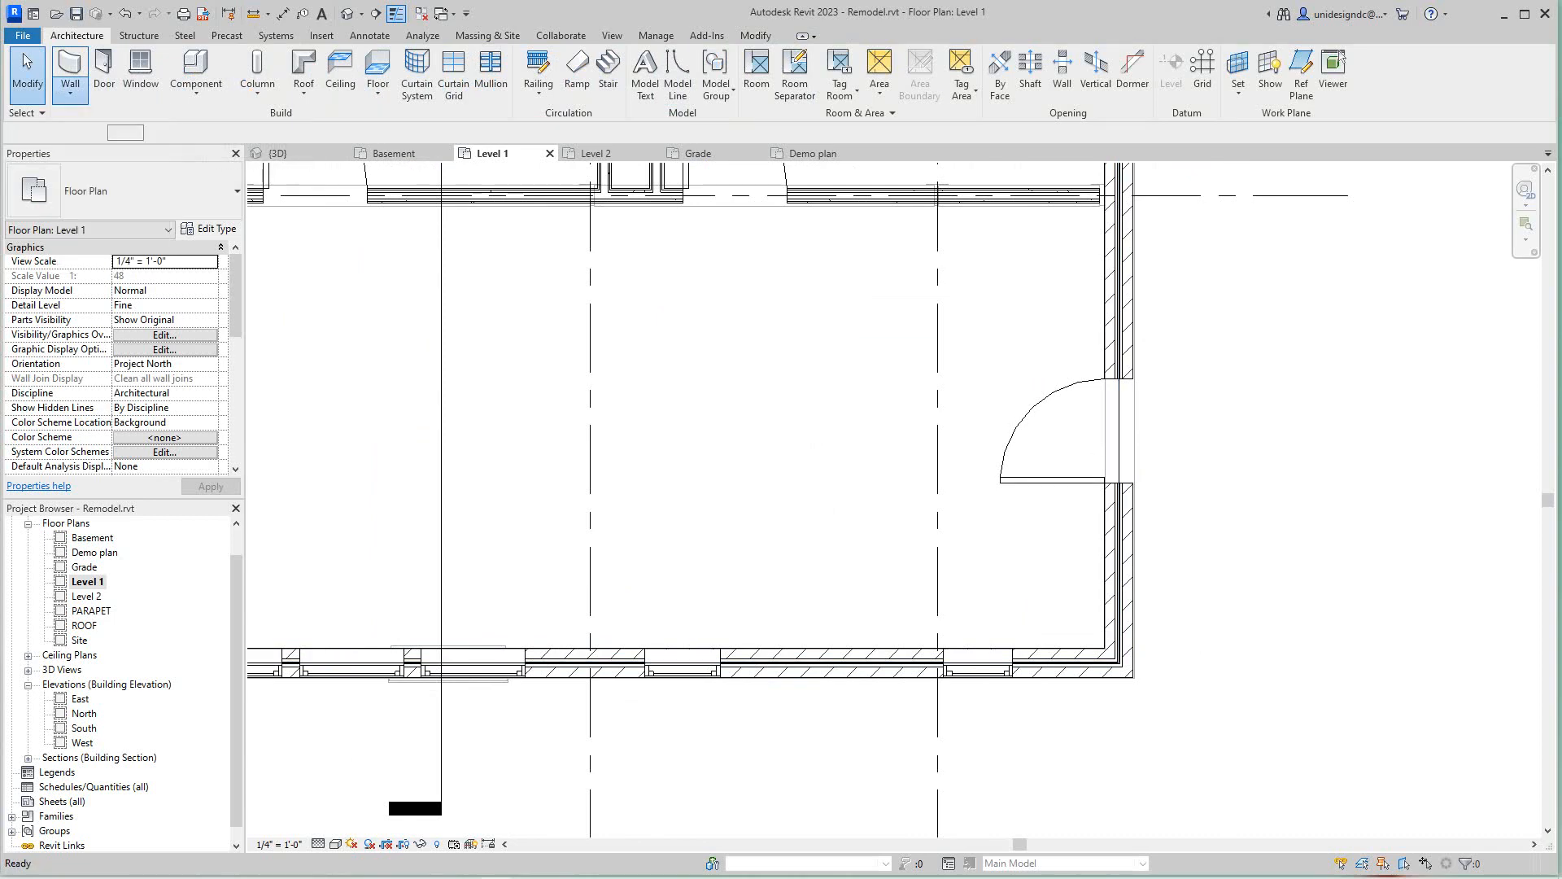
left_click(836, 649)
scroll(846, 529, "down", 2)
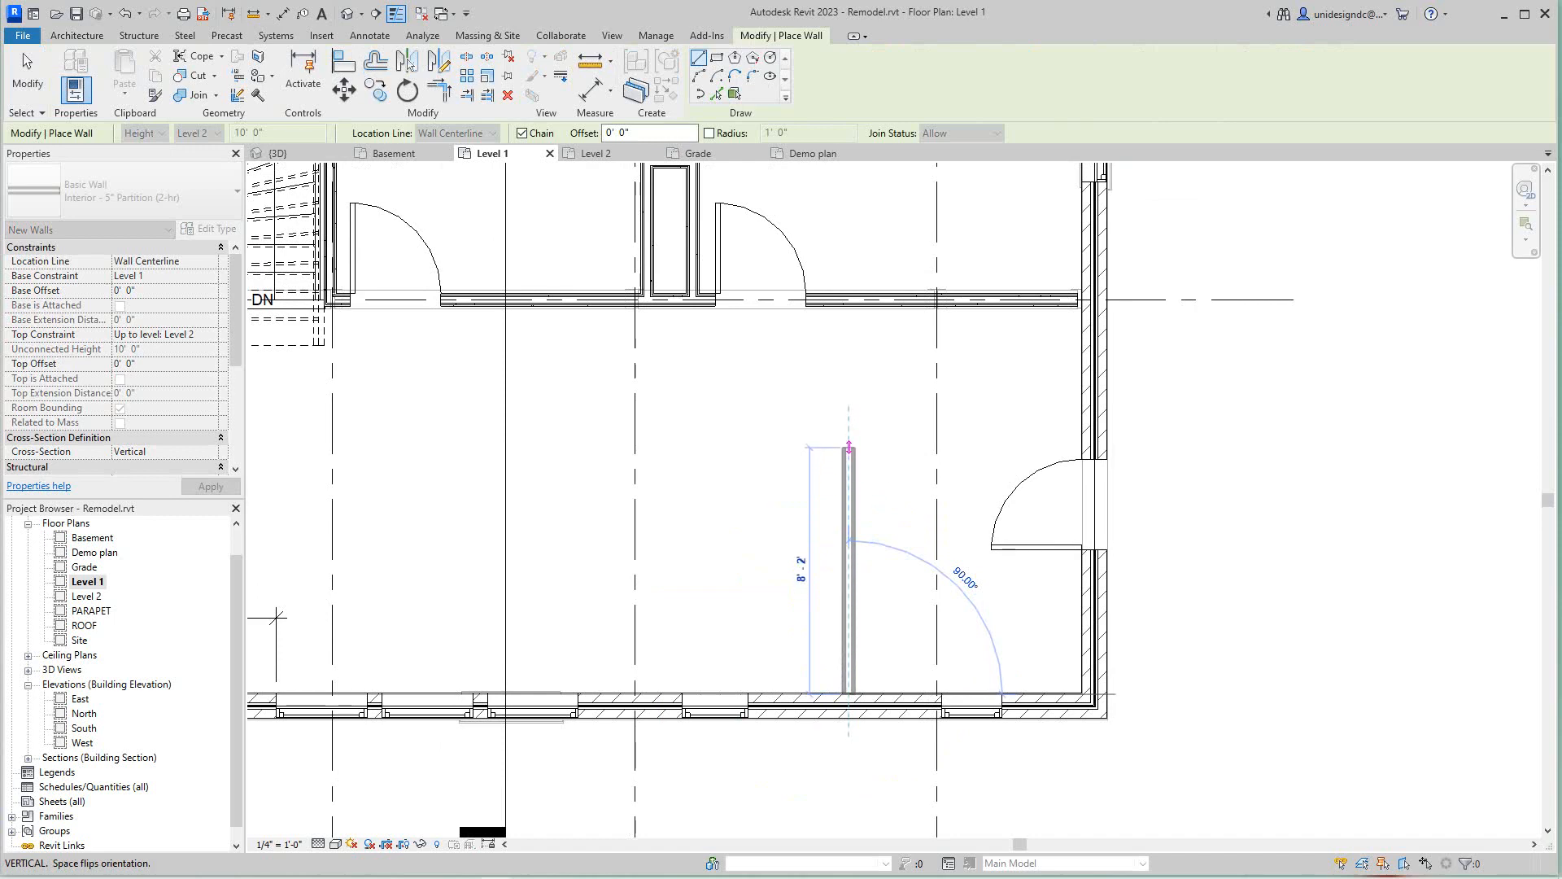
left_click(849, 452)
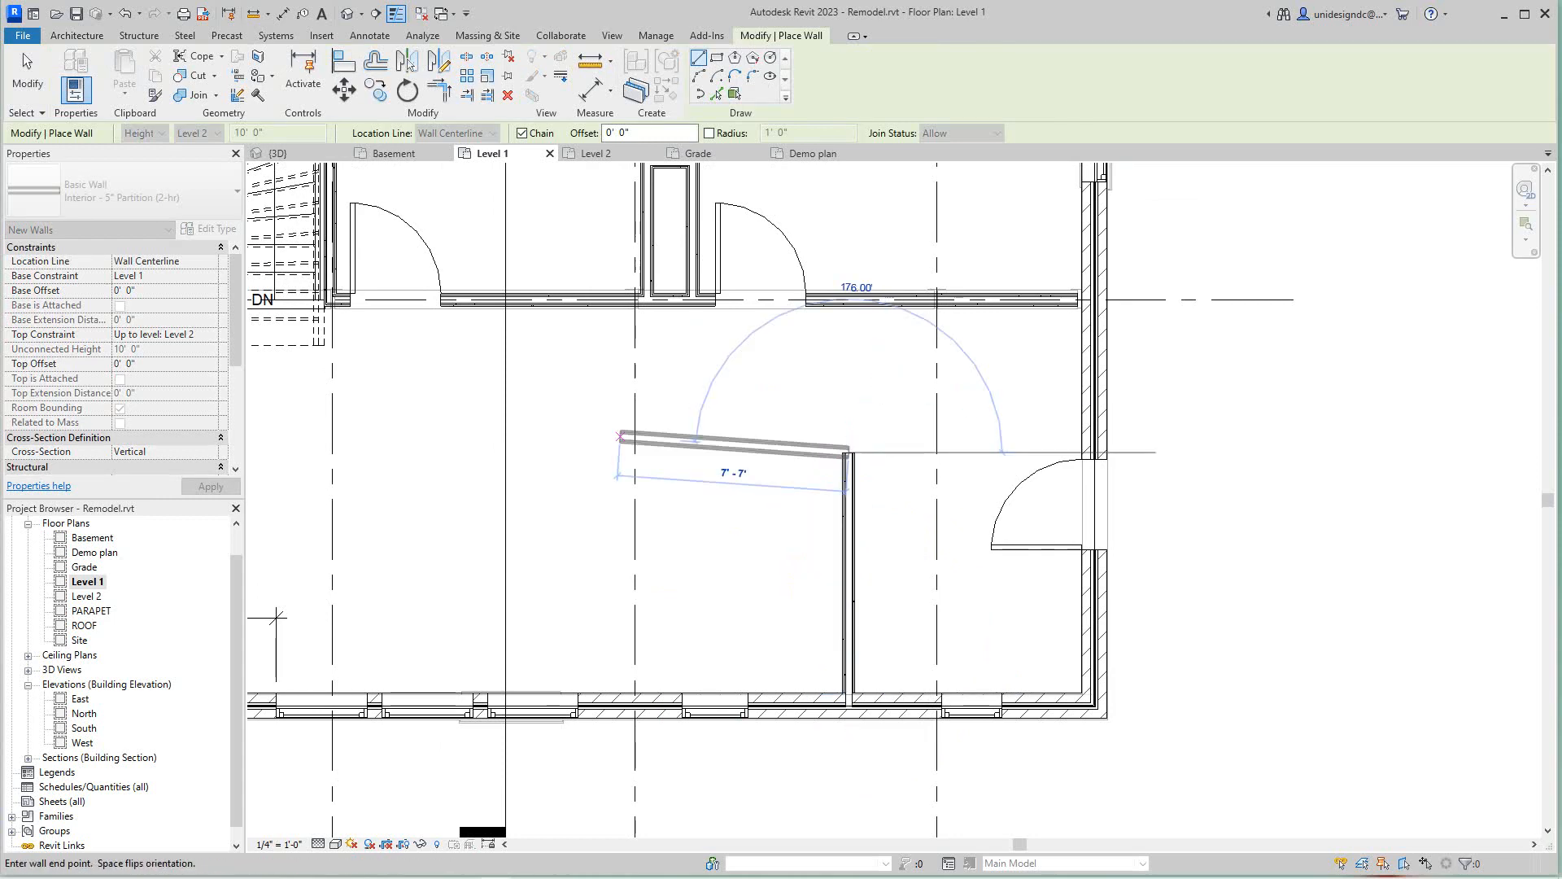
scroll(691, 456, "down", 3)
scroll(781, 468, "up", 2)
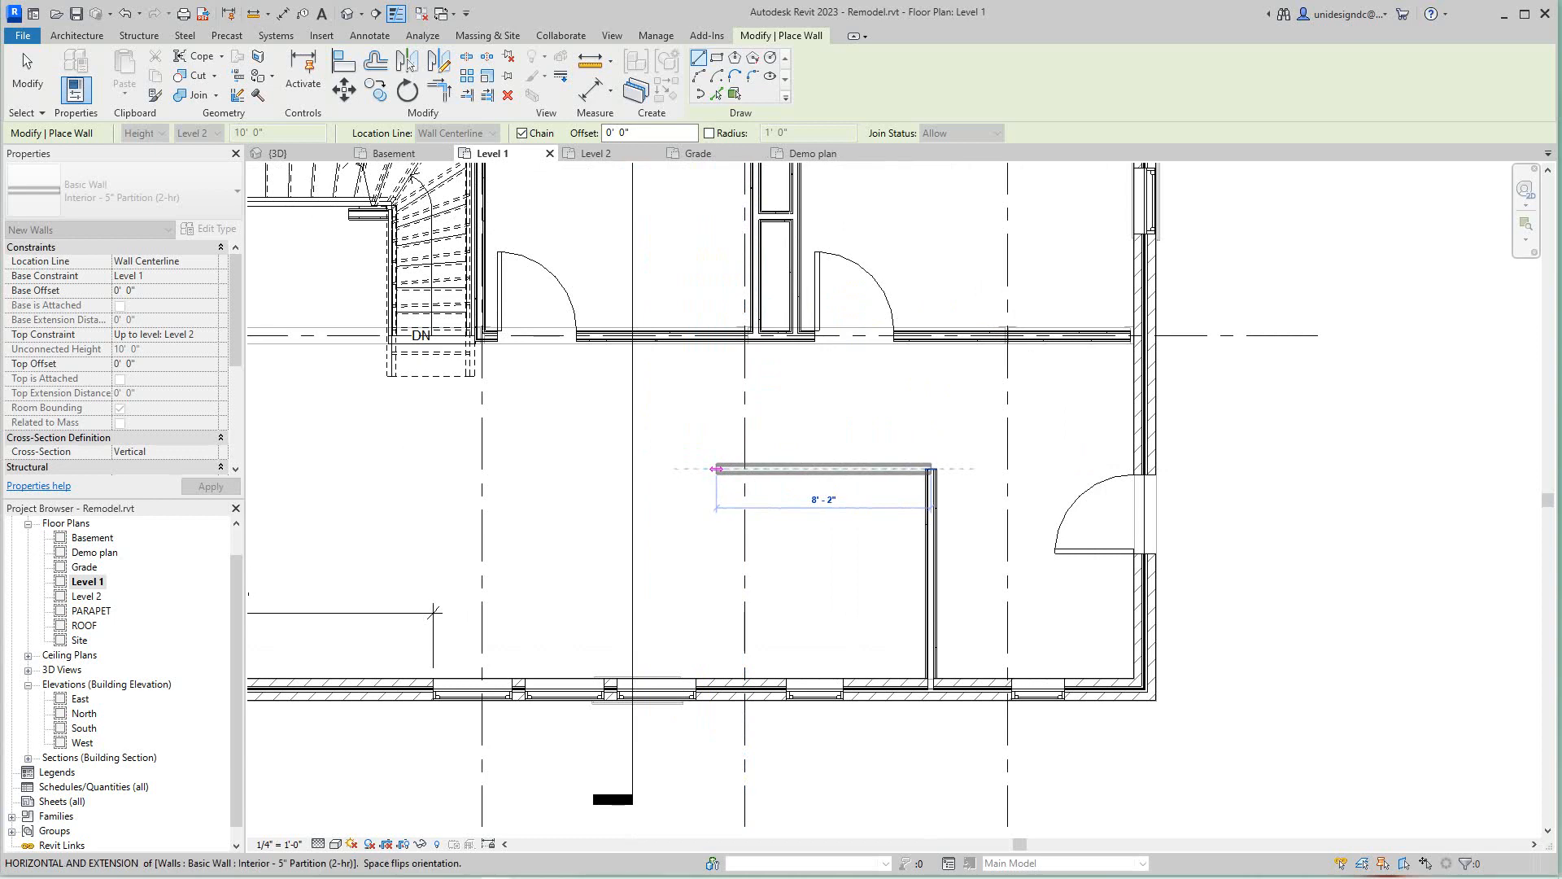
left_click(718, 469)
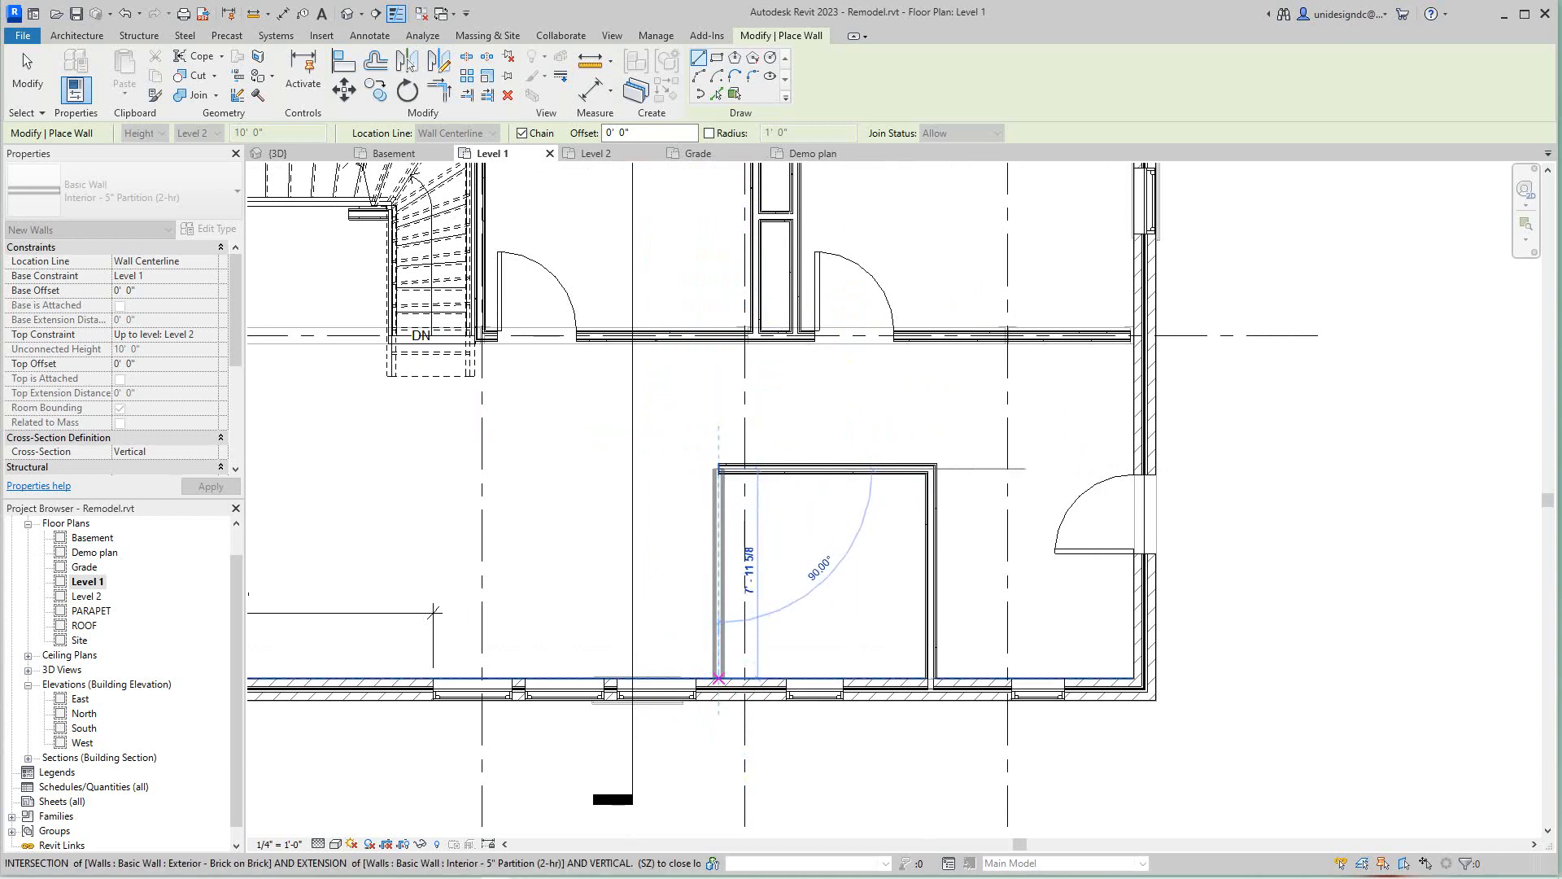
left_click(718, 677)
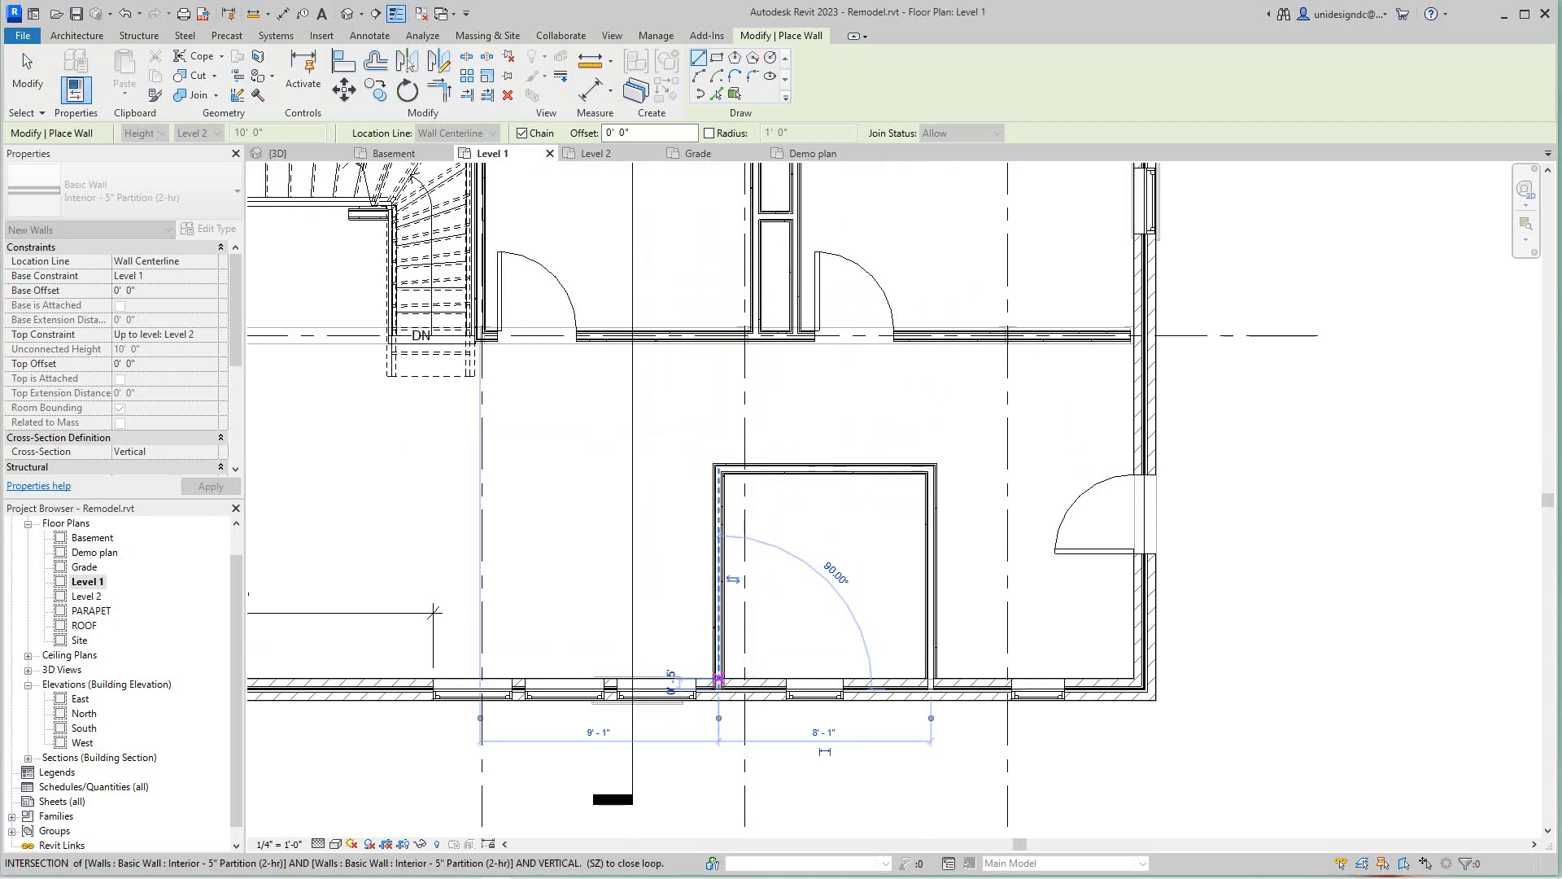
key("Escape")
key("Escape")
Nudge the new south room's west partition eastward until it stands 7'-2" from the east partition.
left_click(719, 618)
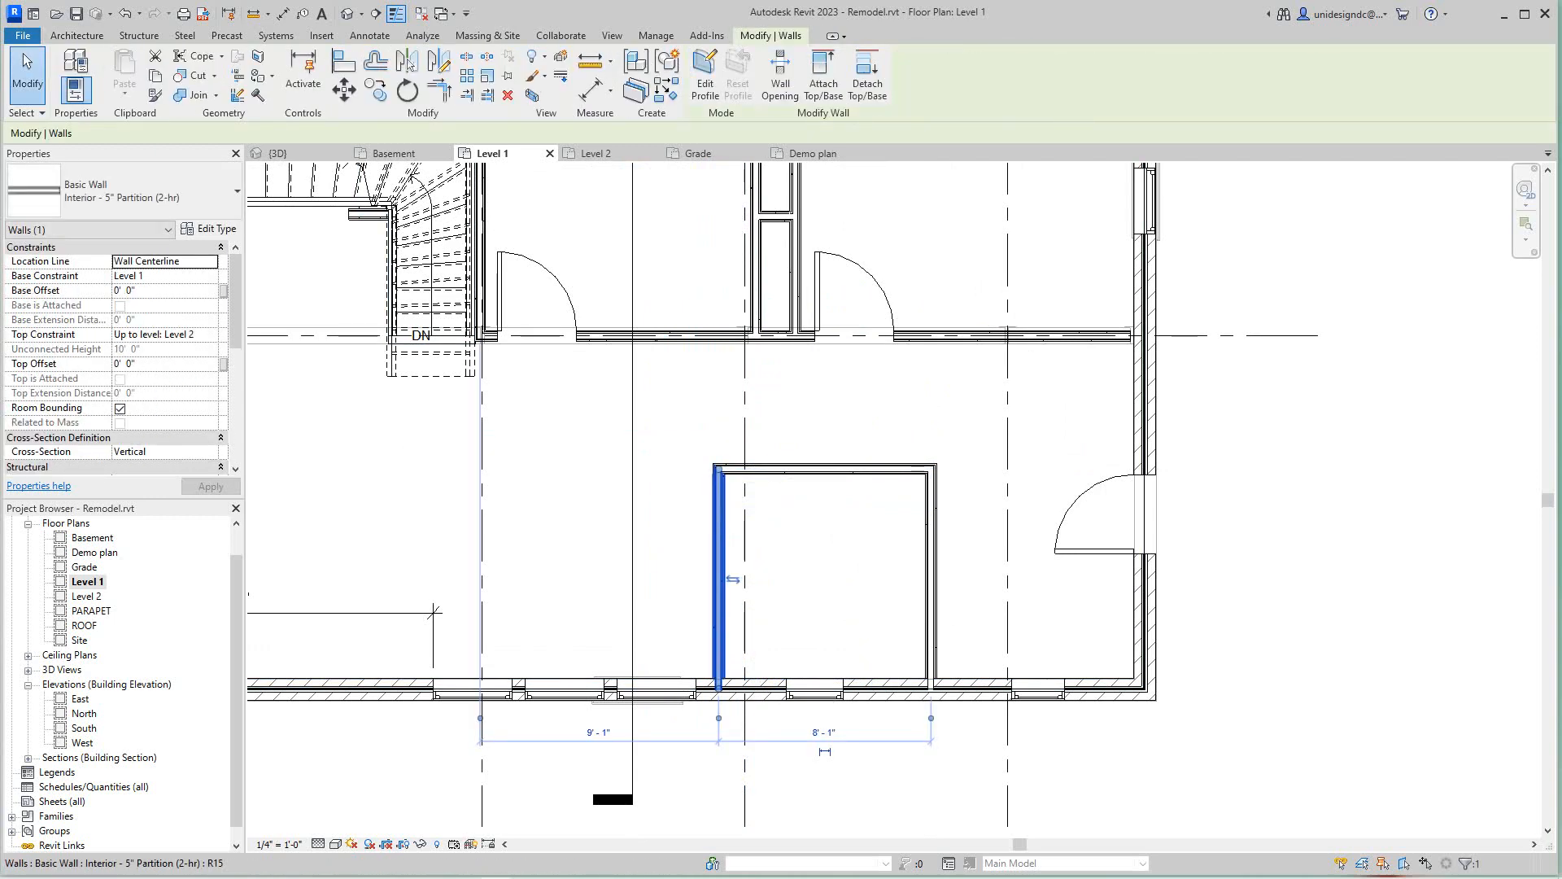
key("Right")
key("Right")
key("Right")
key("Right")
key("Right")
key("Right")
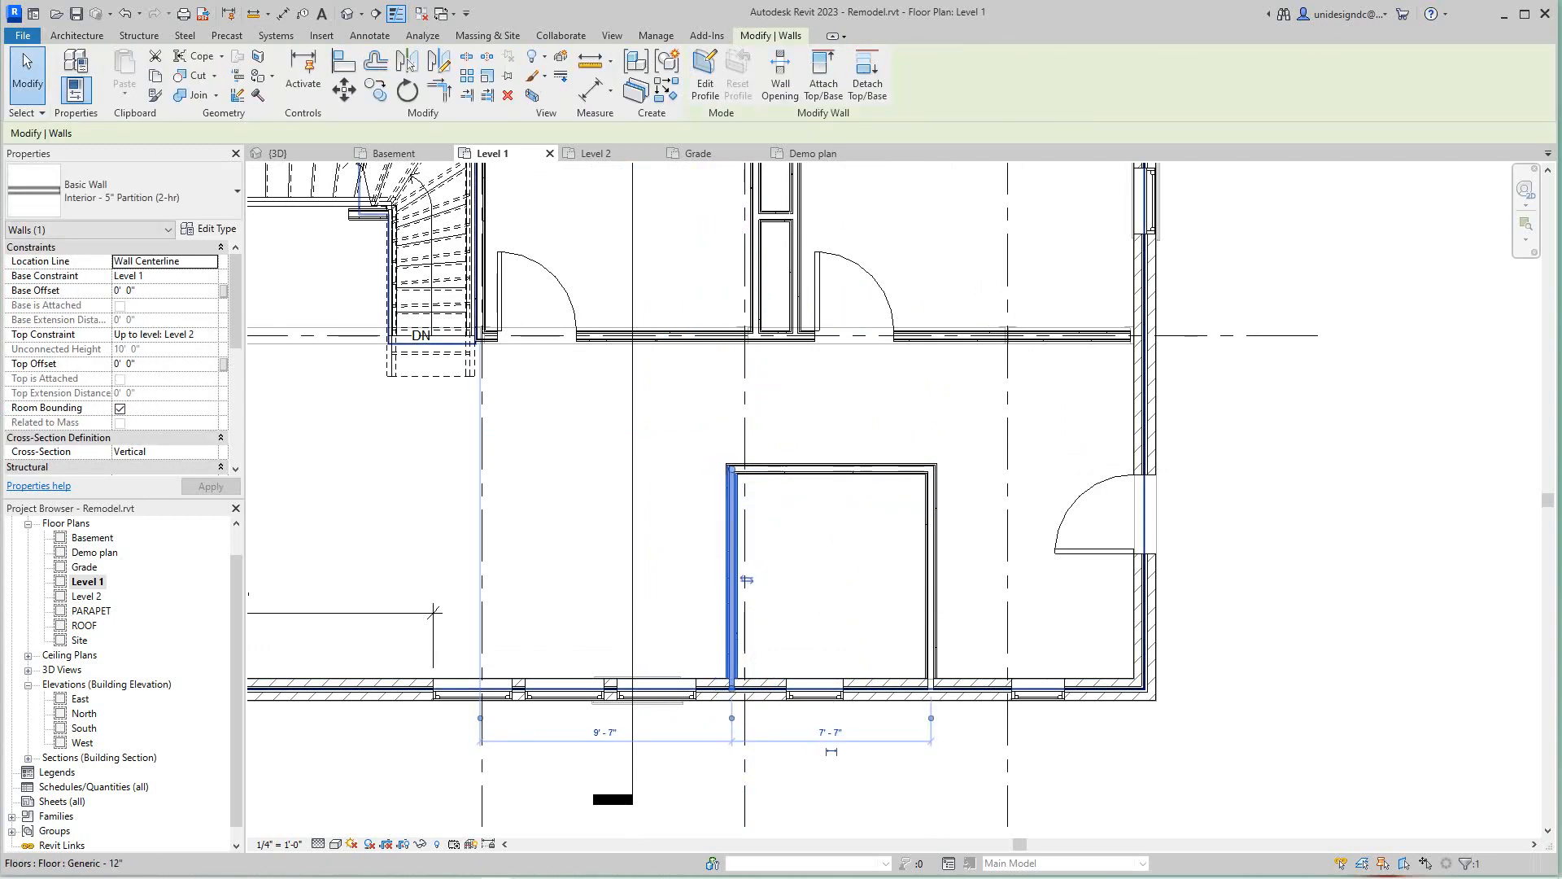
key("Right")
key("Right")
key("Right")
key("Right")
key("Right")
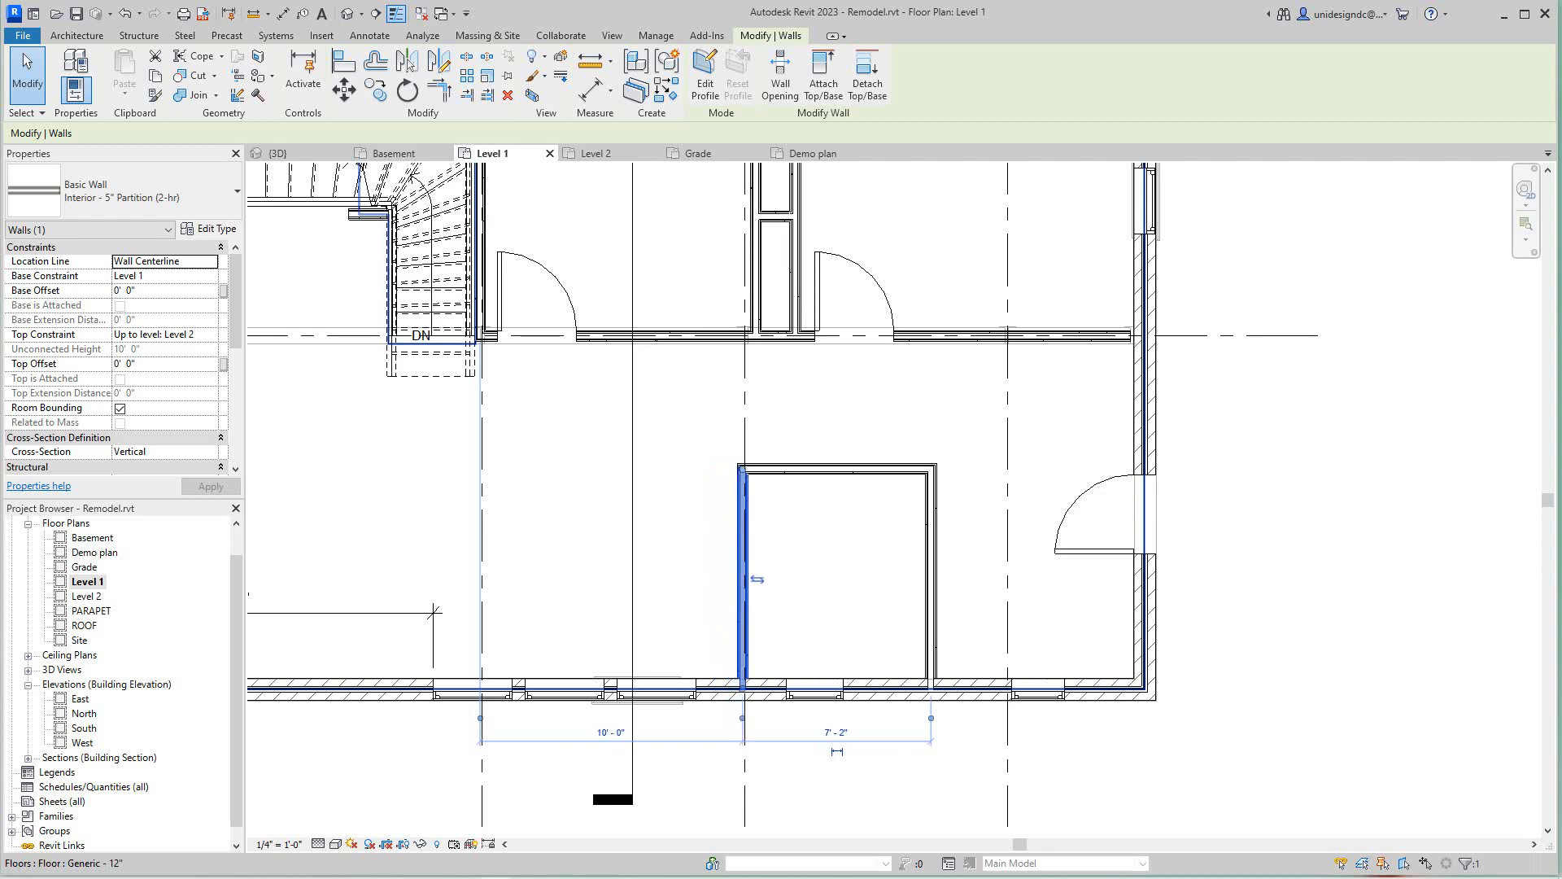
key("Escape")
scroll(834, 432, "down", 3)
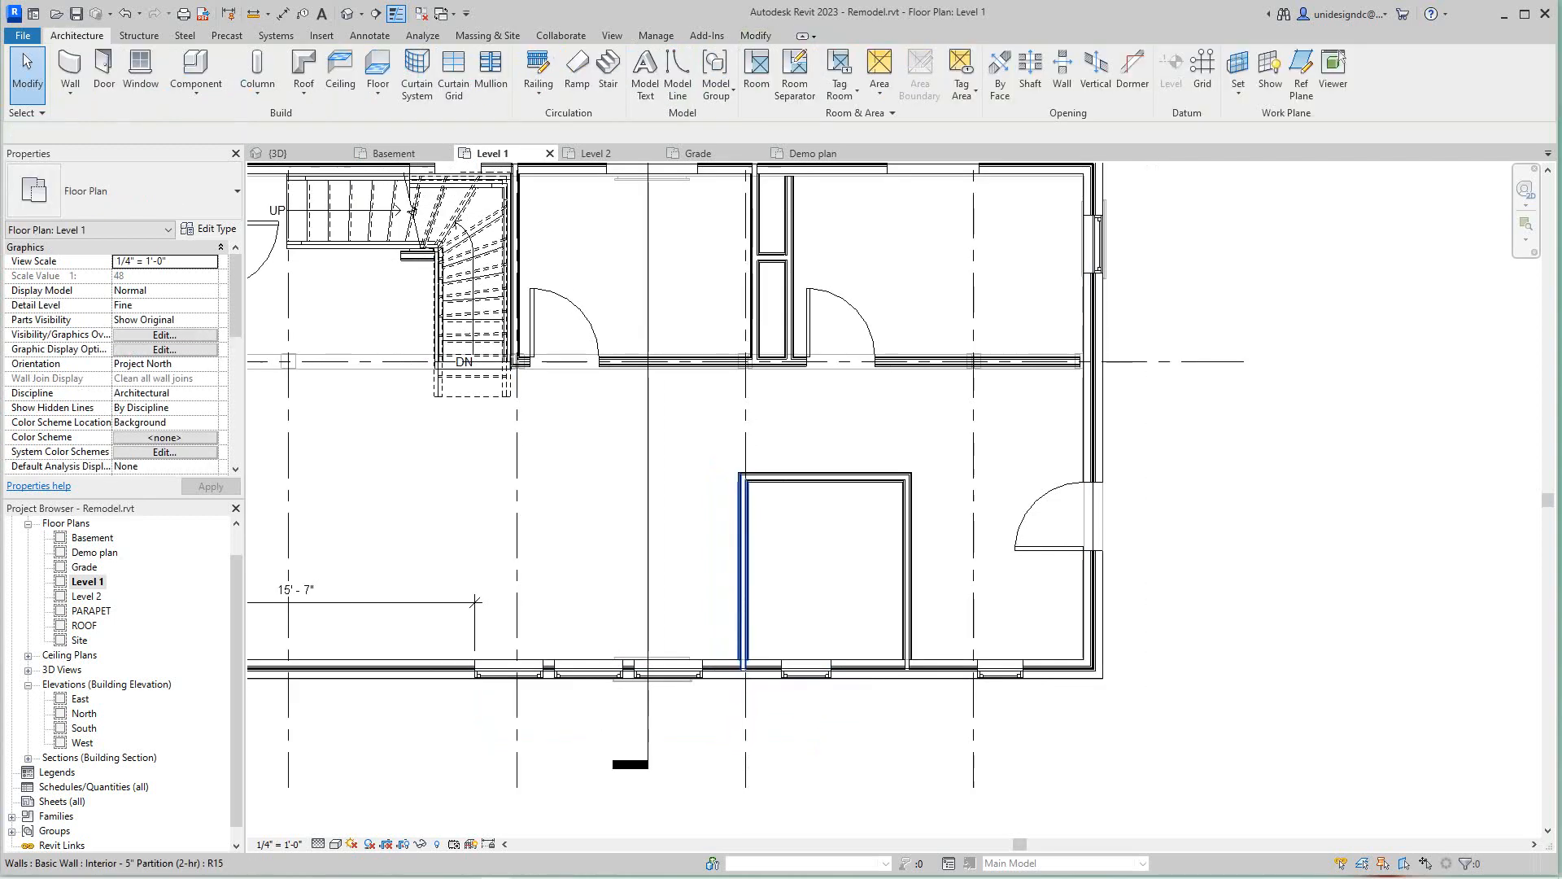
middle_click_drag(737, 455, 803, 447)
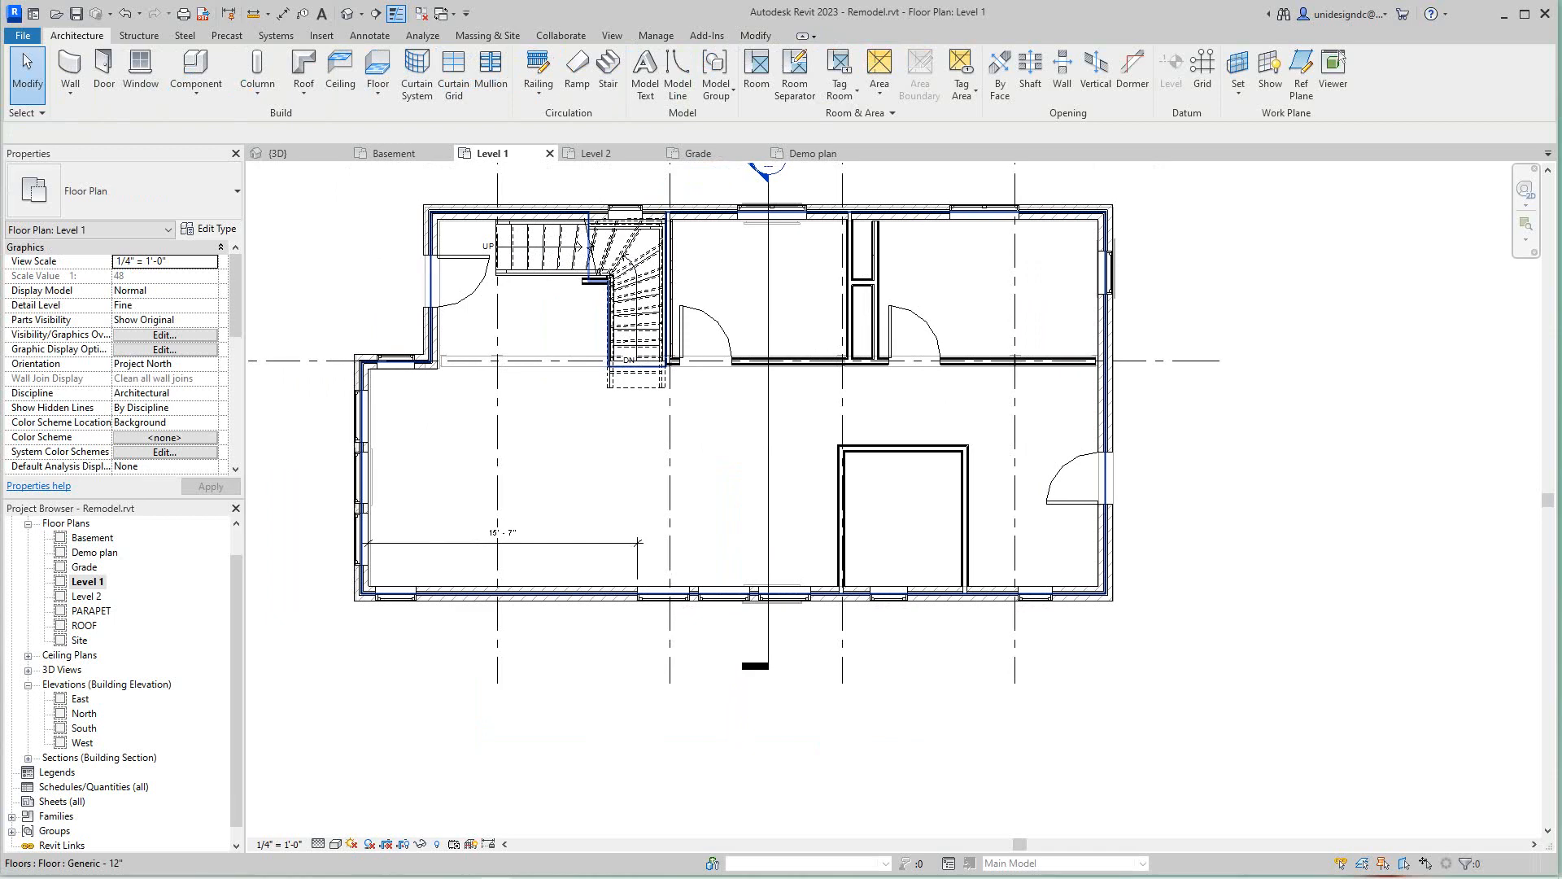
scroll(625, 444, "up", 2)
middle_click_drag(624, 443, 635, 466)
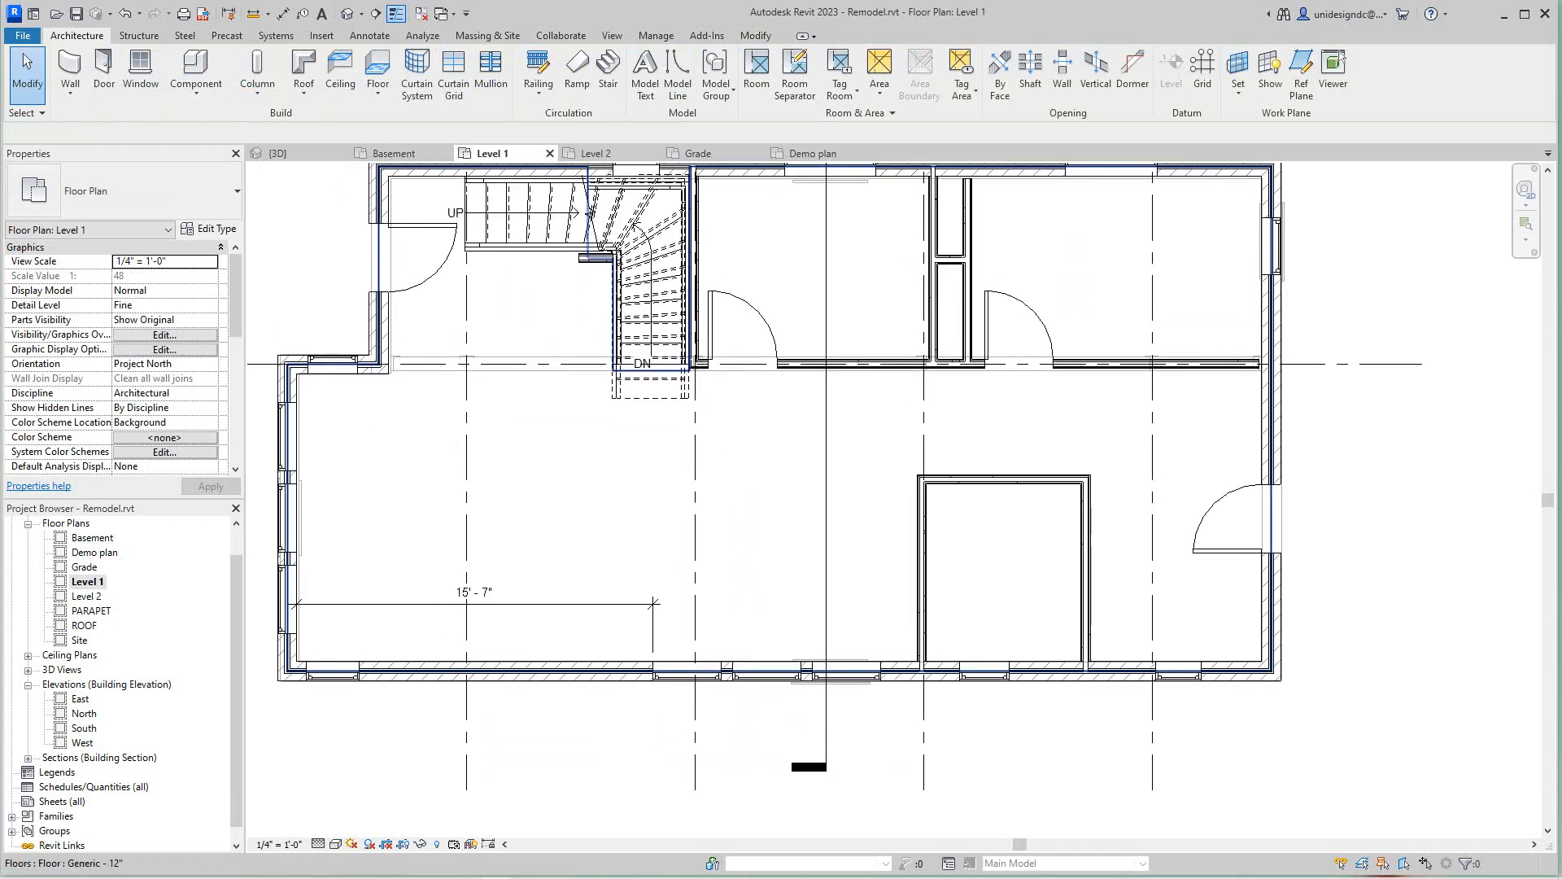
scroll(658, 490, "down", 1)
scroll(856, 531, "up", 1)
middle_click_drag(856, 531, 844, 560)
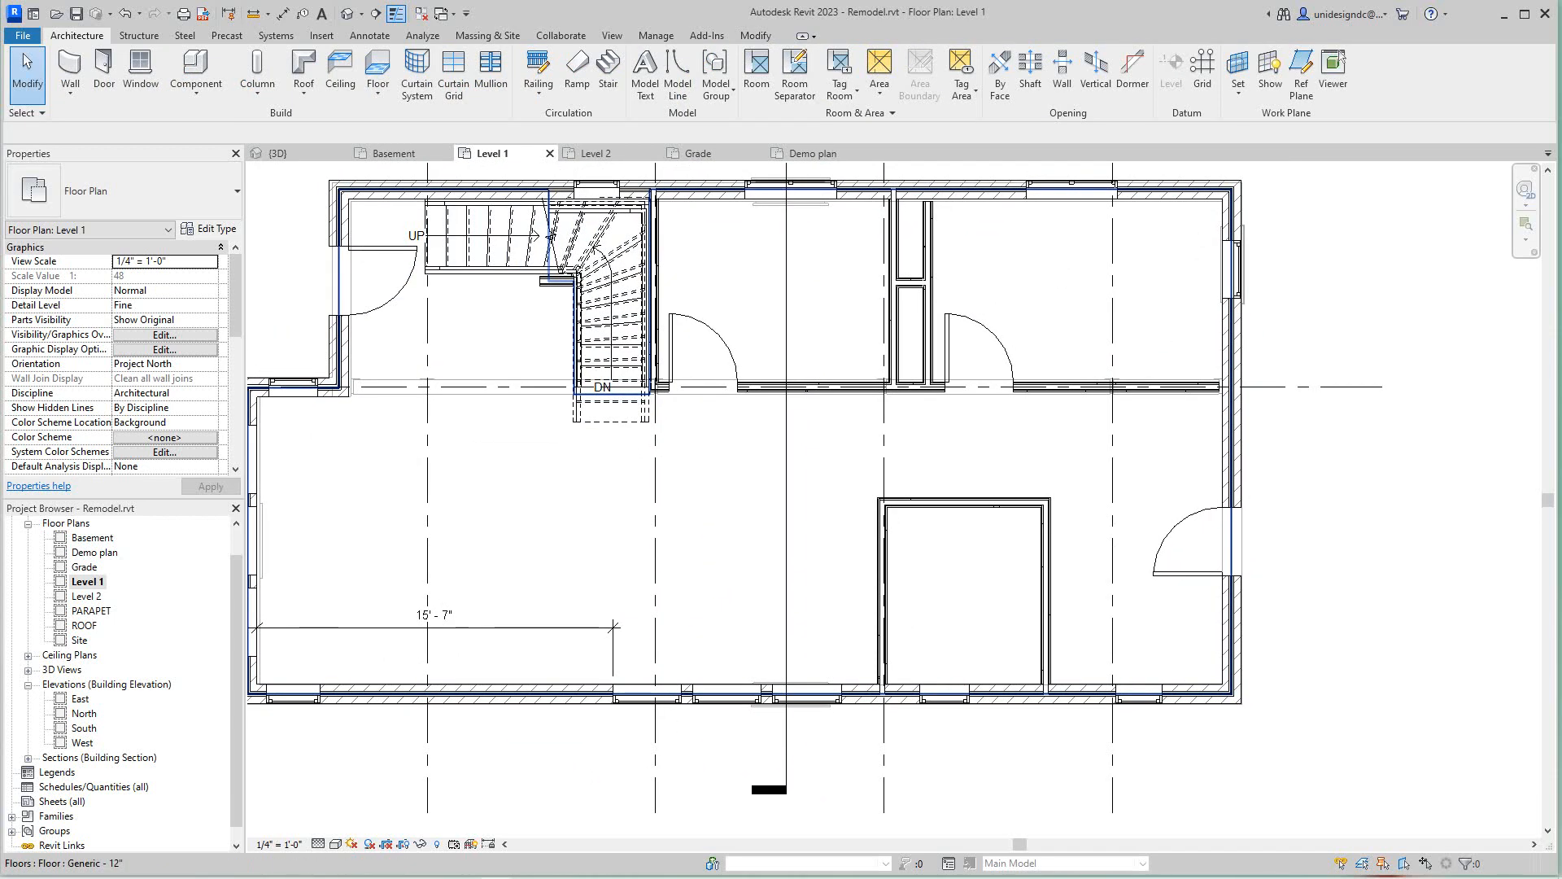
scroll(672, 525, "down", 1)
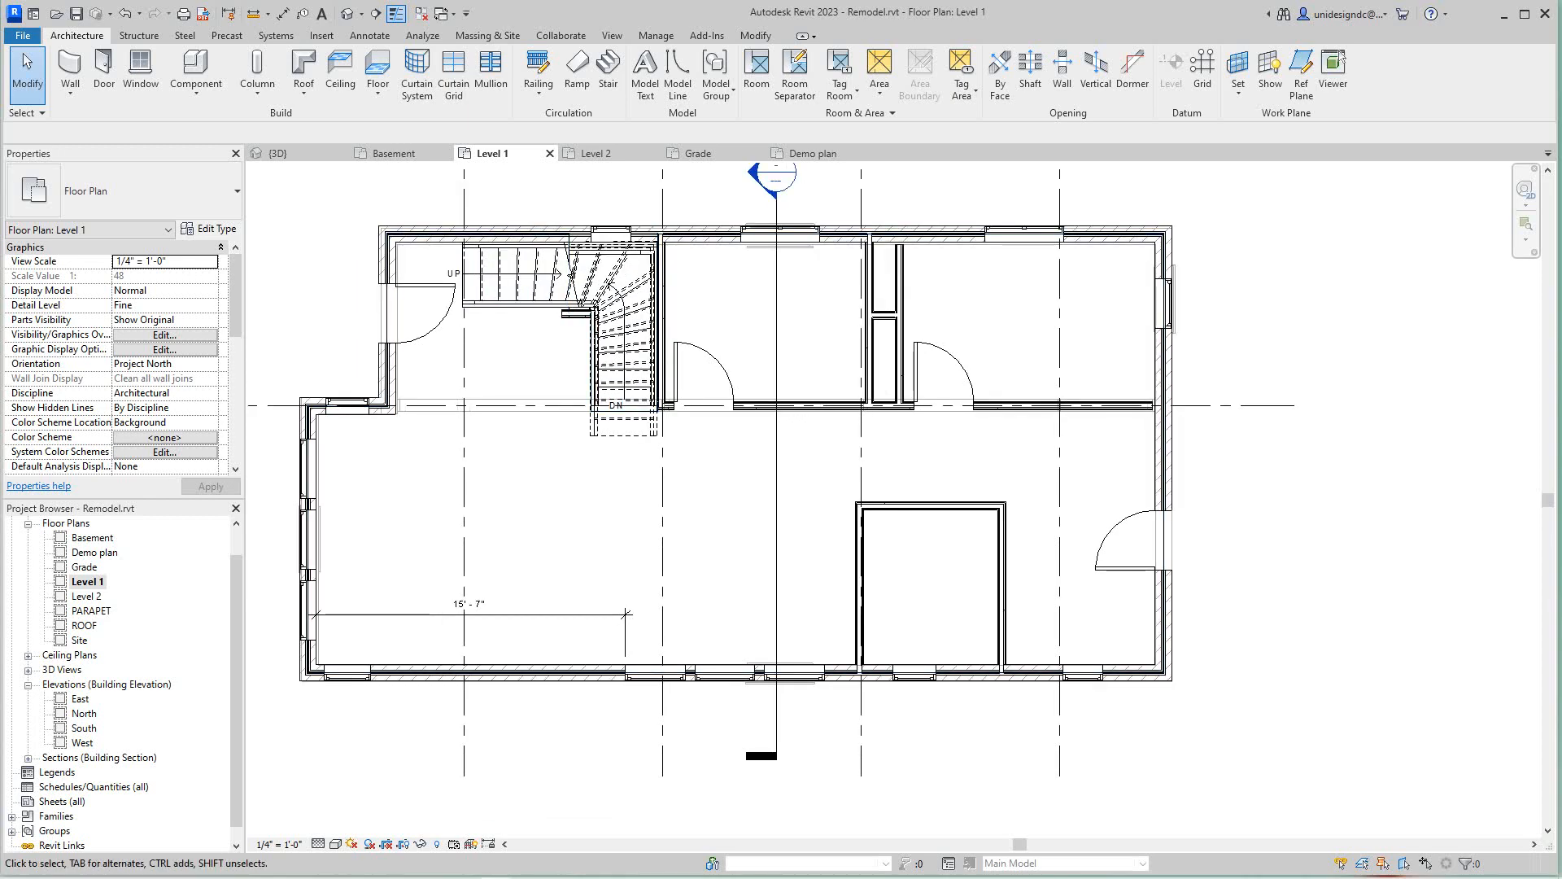
Open the default 3D view and orbit around the building to examine its left and back facades.
left_click(347, 14)
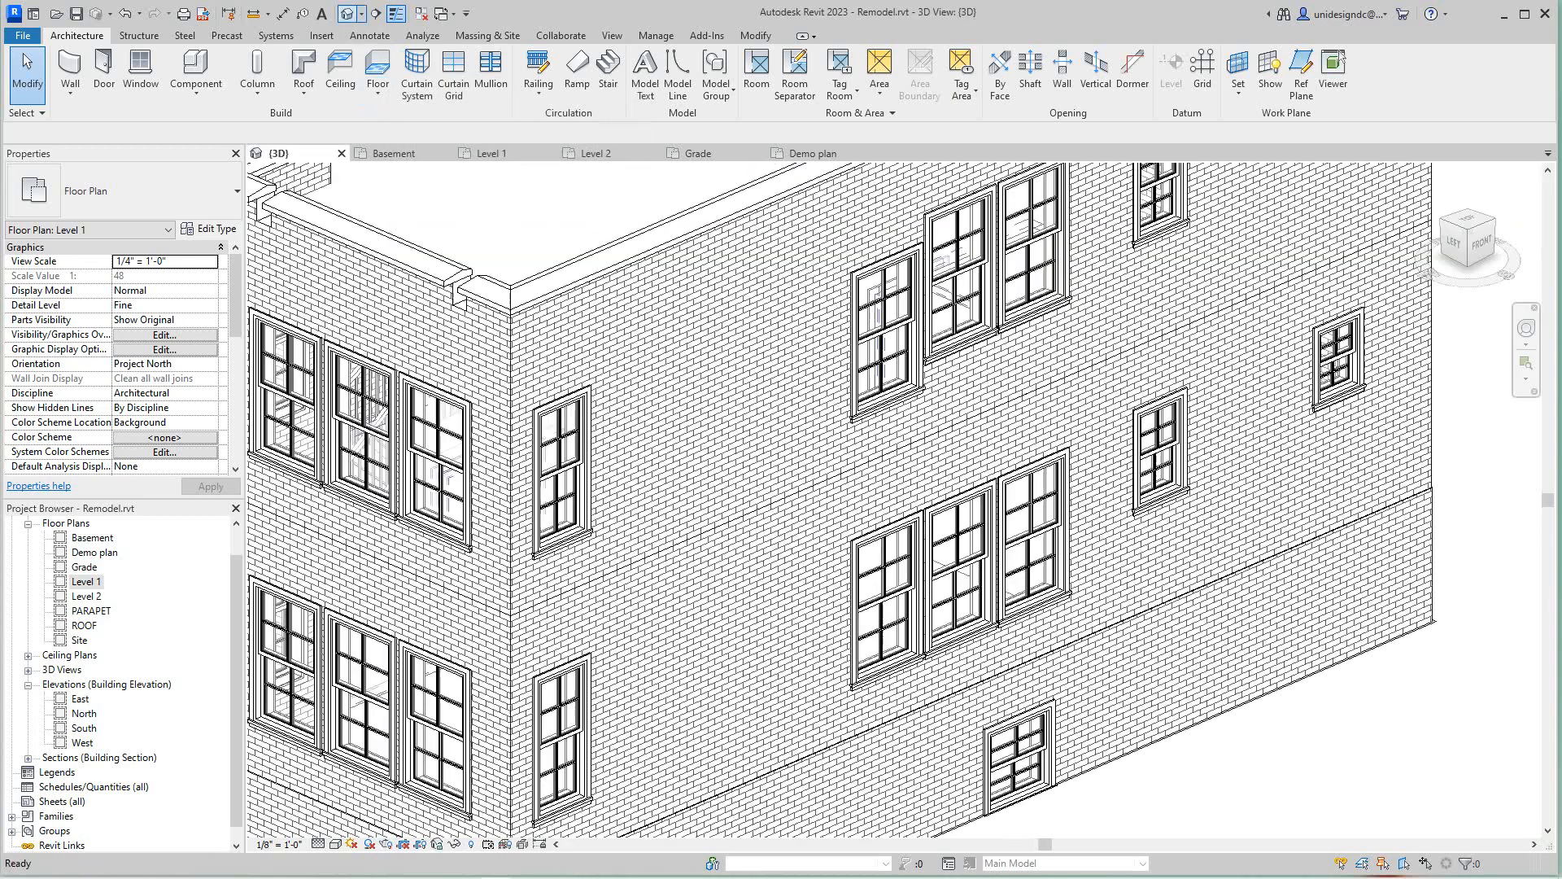
scroll(655, 429, "down", 5)
middle_click_drag(655, 429, 744, 545)
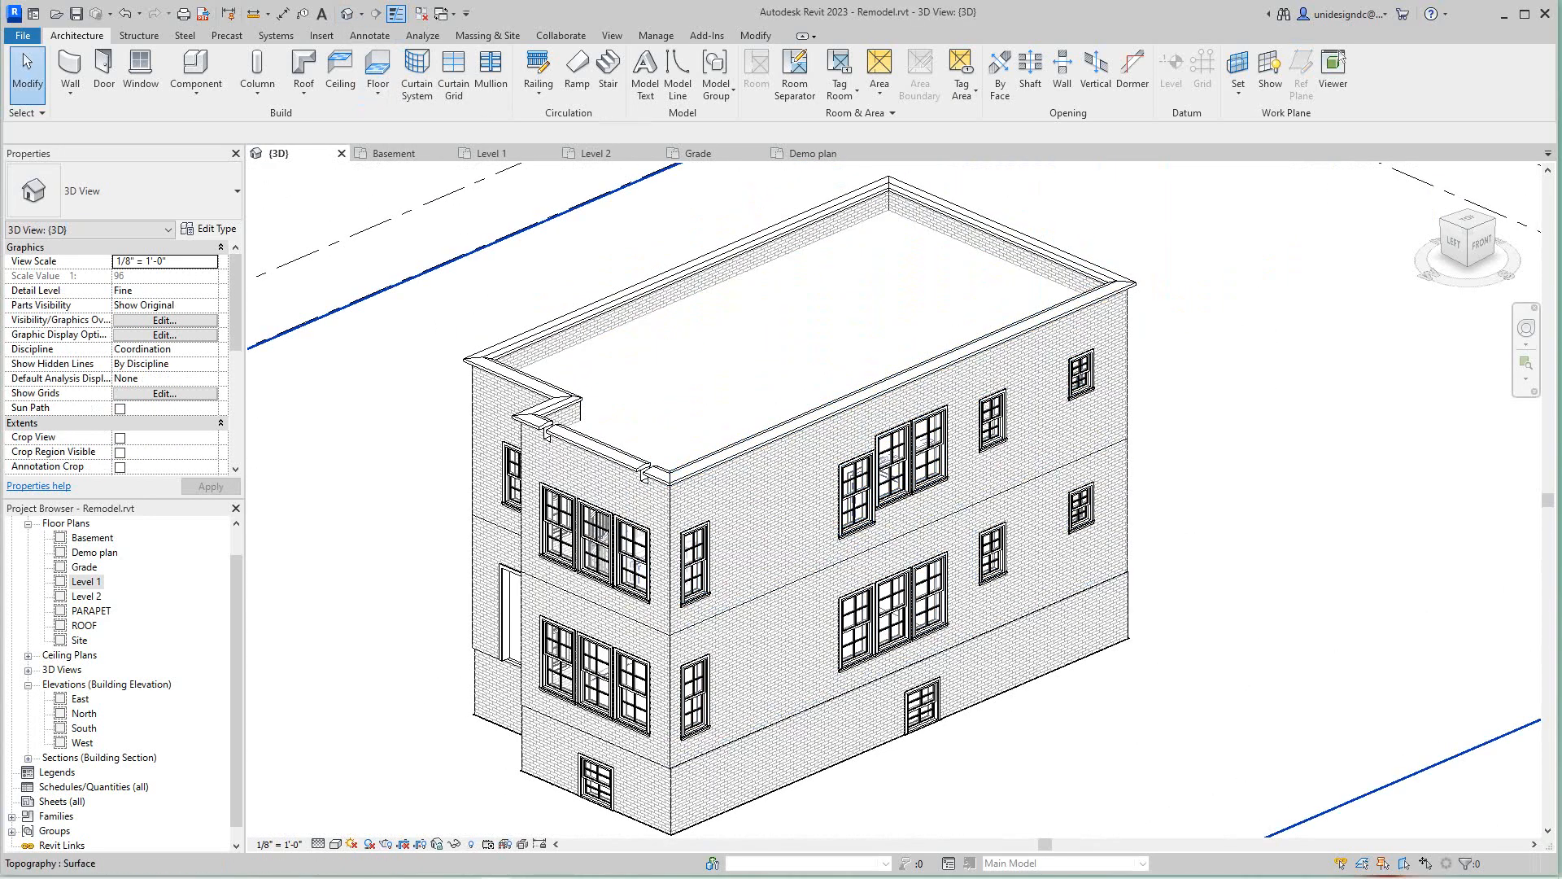
scroll(1218, 582, "down", 1)
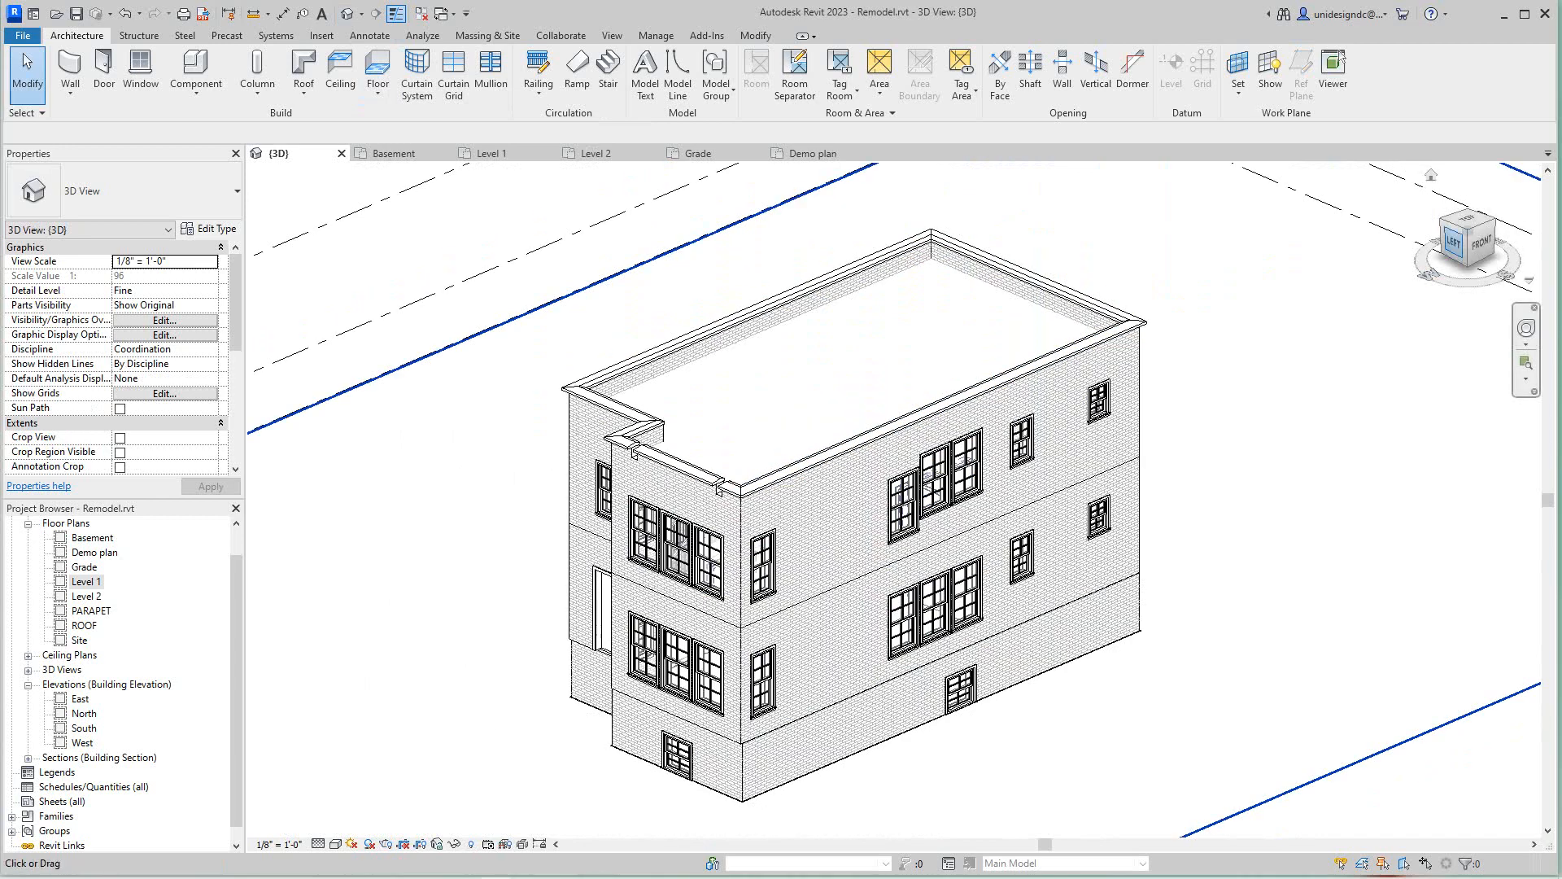
left_click_drag(1454, 242, 1524, 250)
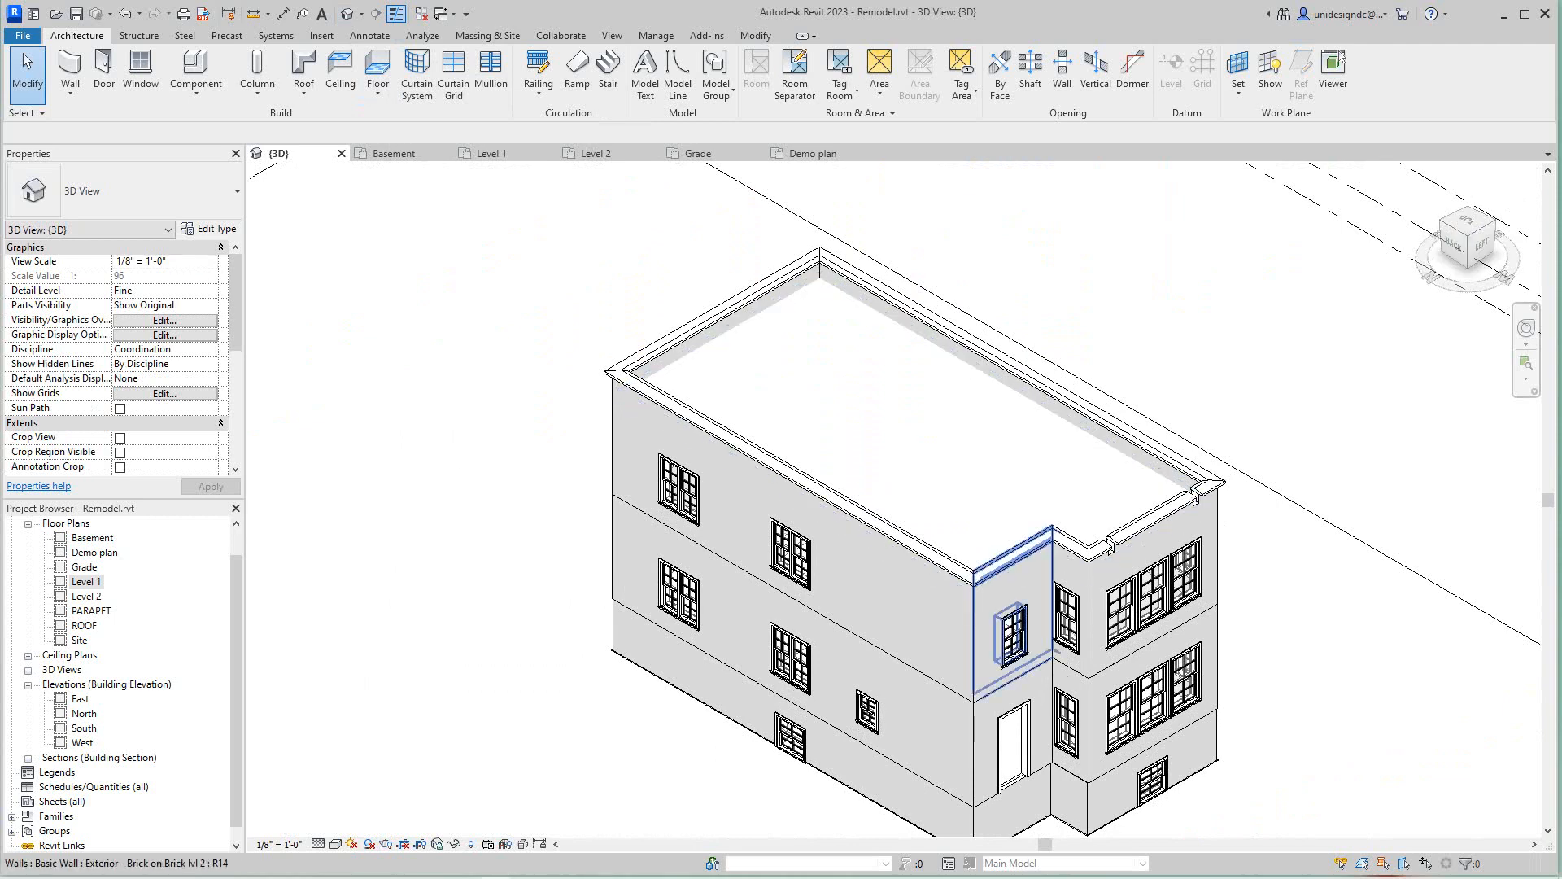
middle_click_drag(936, 627, 745, 439)
scroll(822, 620, "up", 2)
scroll(822, 620, "down", 3)
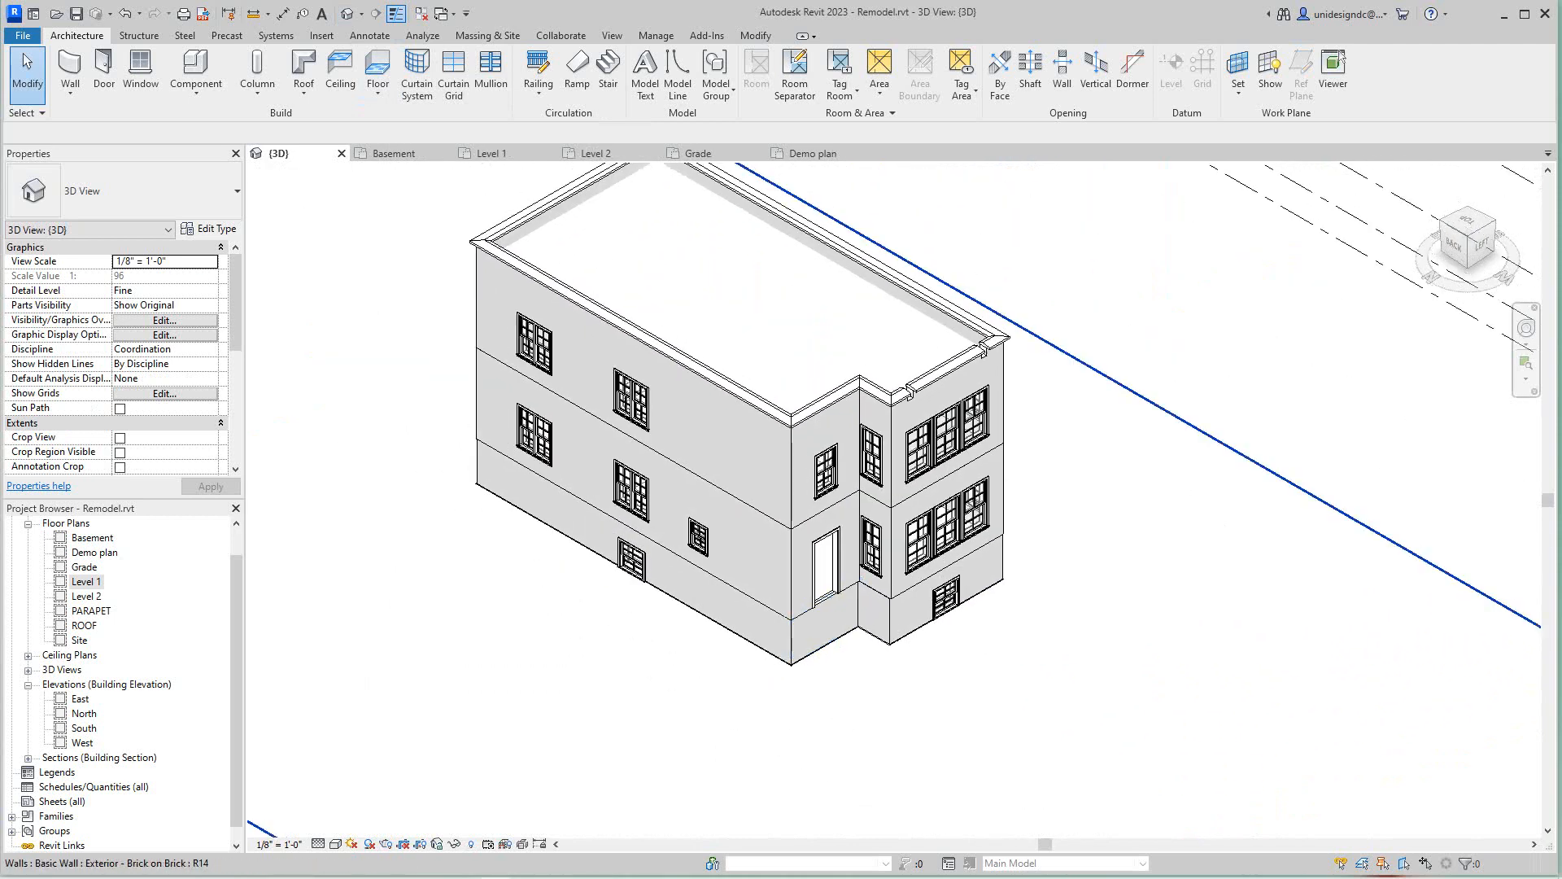
scroll(1035, 705, "down", 1)
middle_click_drag(1035, 704, 1056, 756)
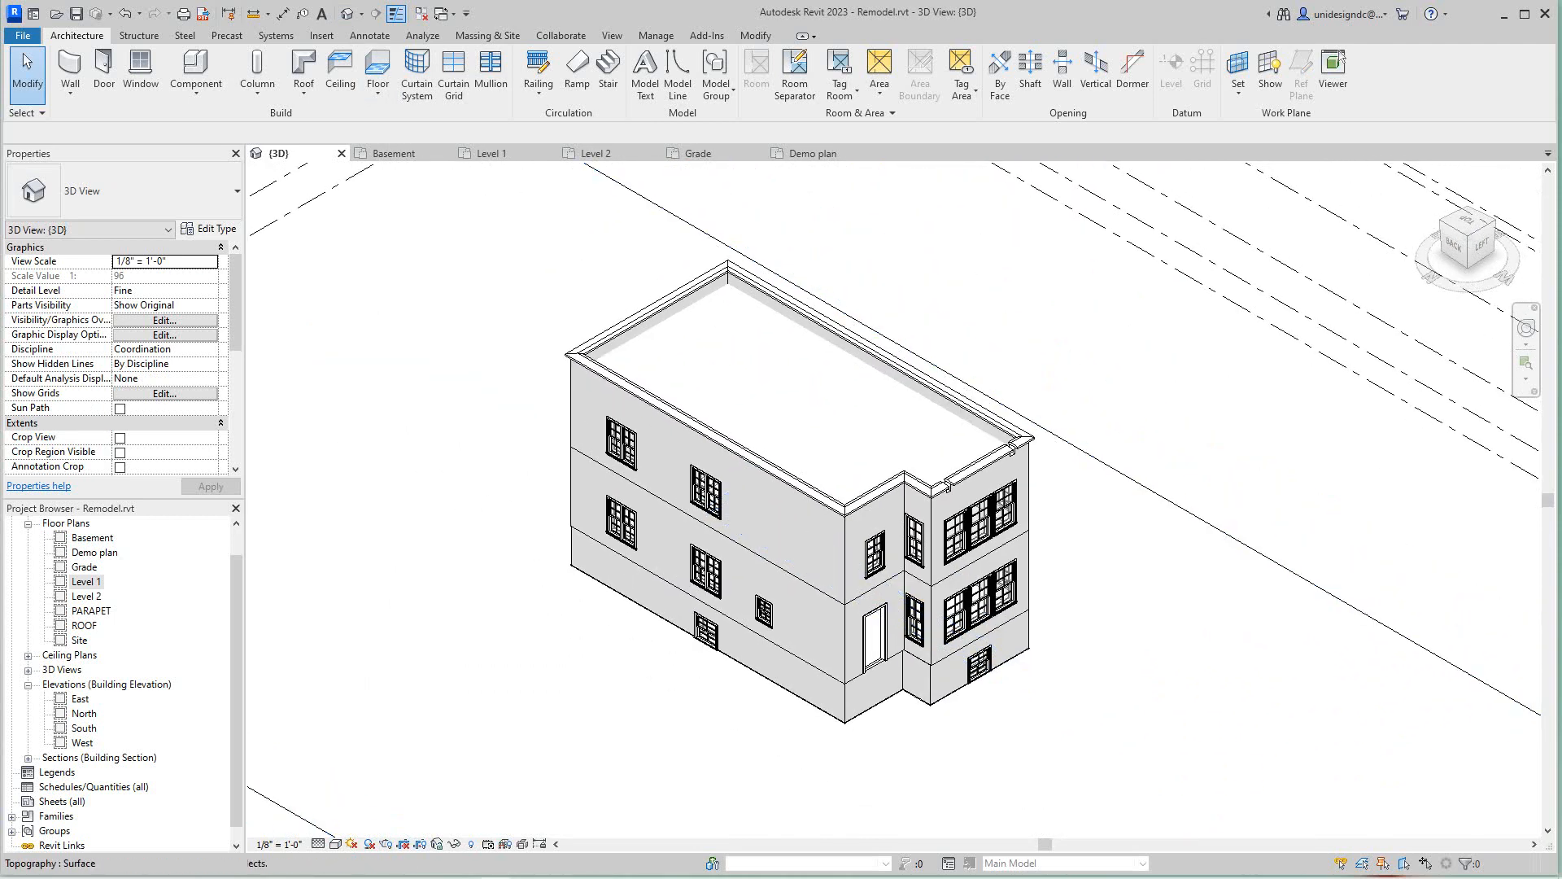
Reset the 3D view to home and inspect the Level 2 triple window group on the front facade, checking its westernmost double-hung window.
left_click(1431, 175)
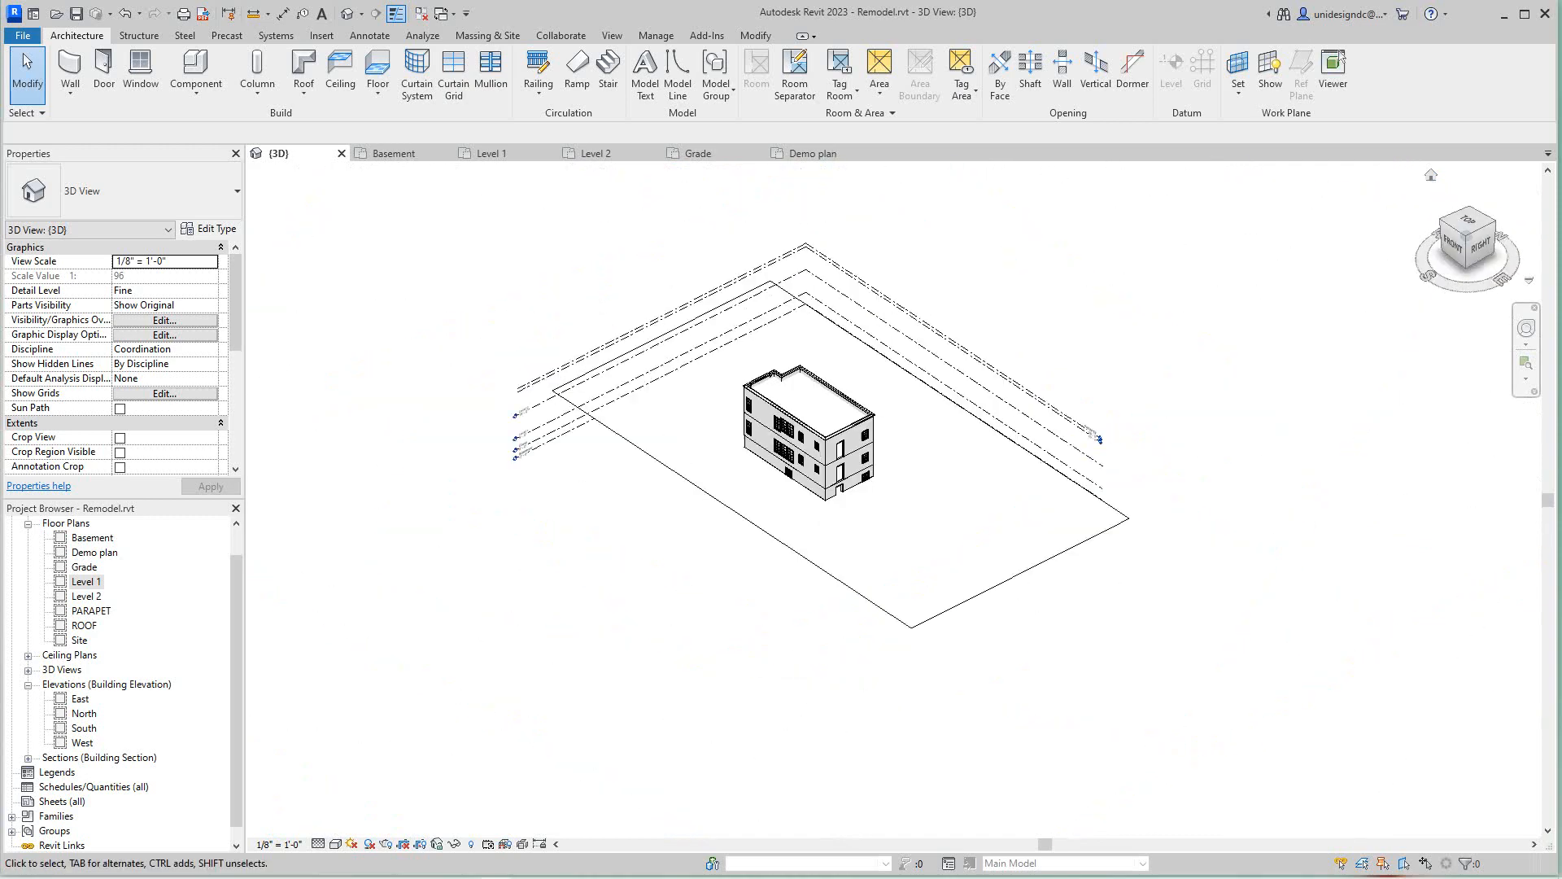
scroll(960, 479, "up", 3)
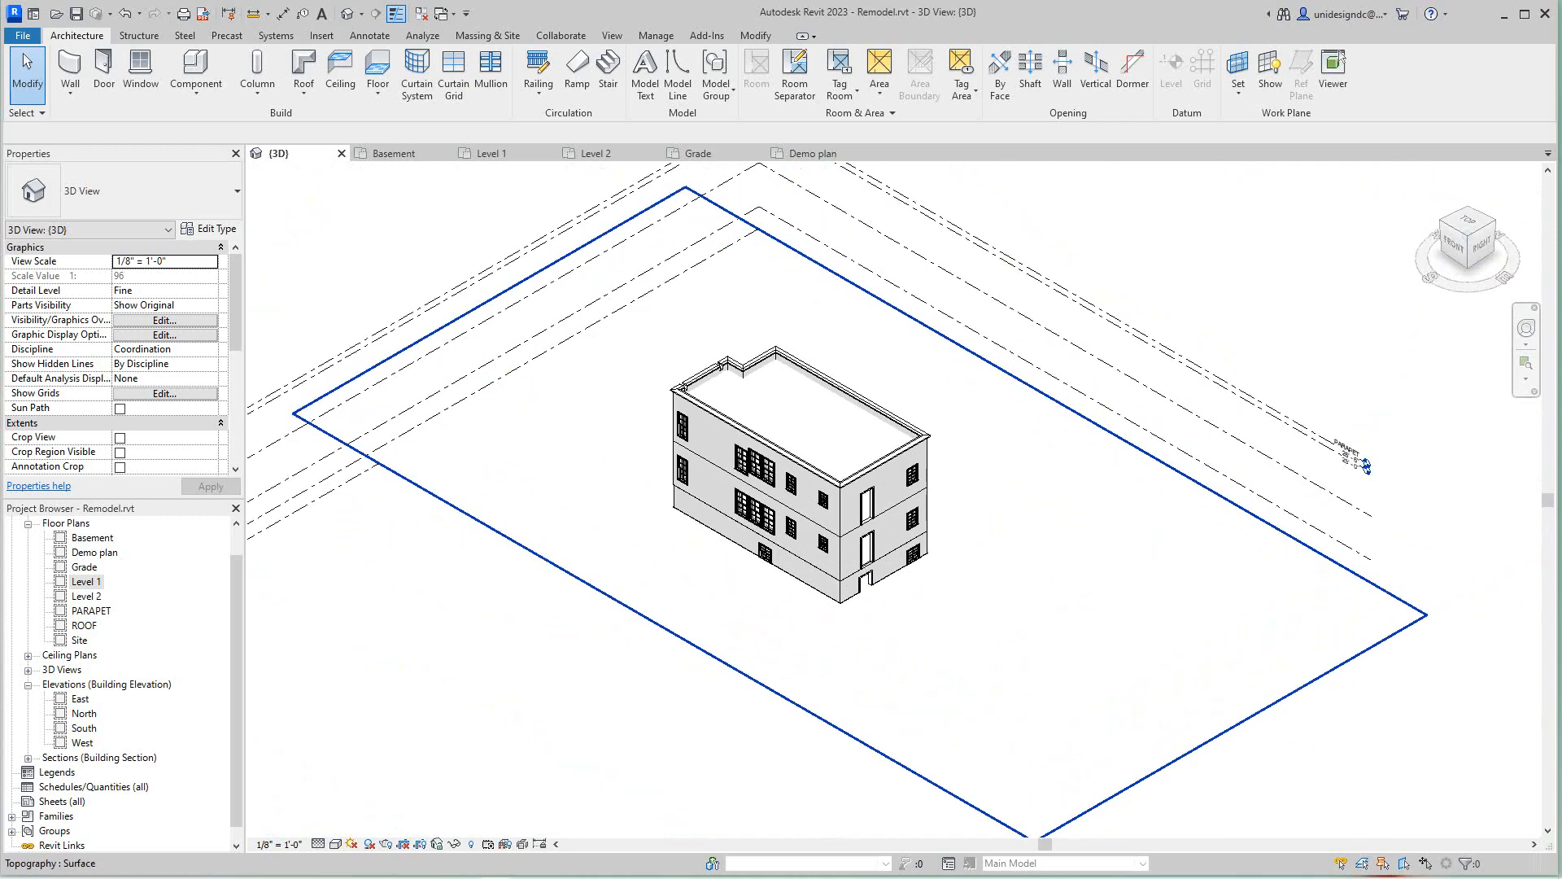
scroll(863, 358, "up", 10)
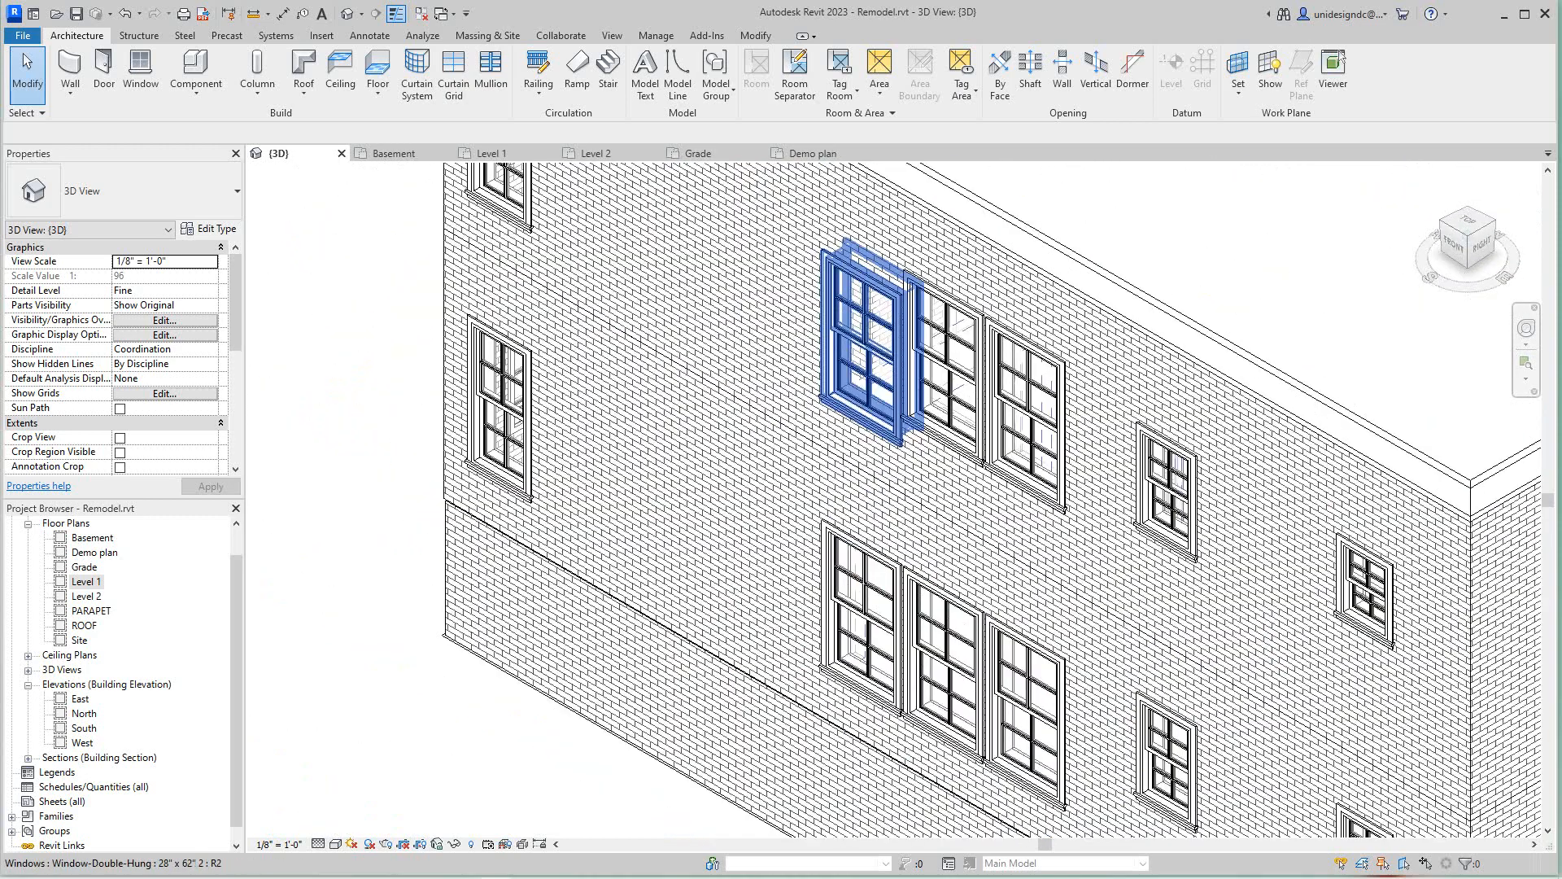
left_click(863, 370)
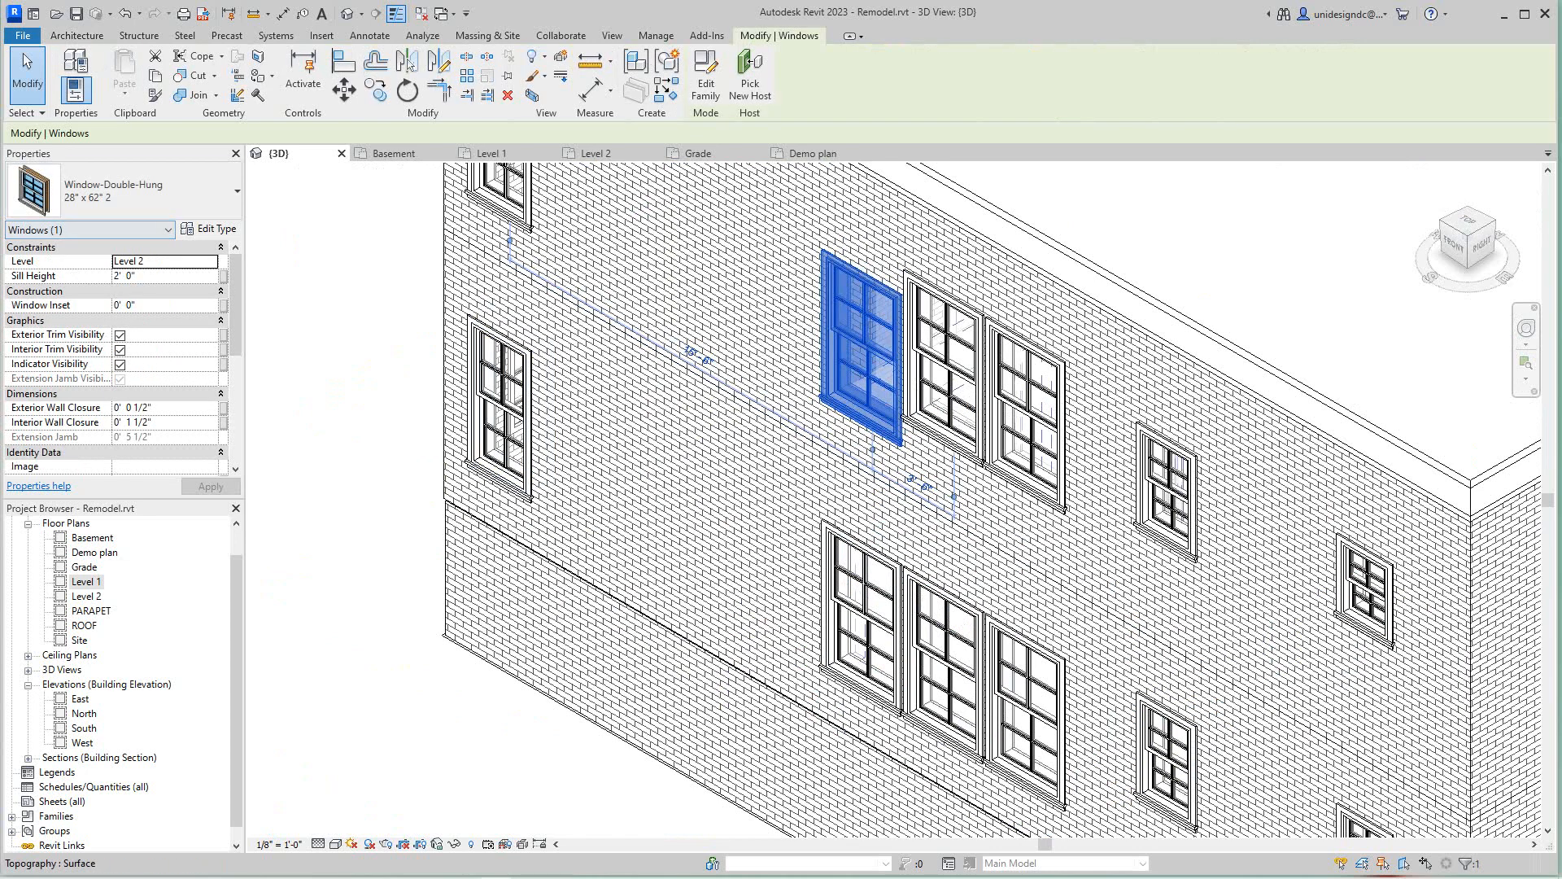
left_click(325, 338)
key("Escape")
scroll(327, 340, "down", 3)
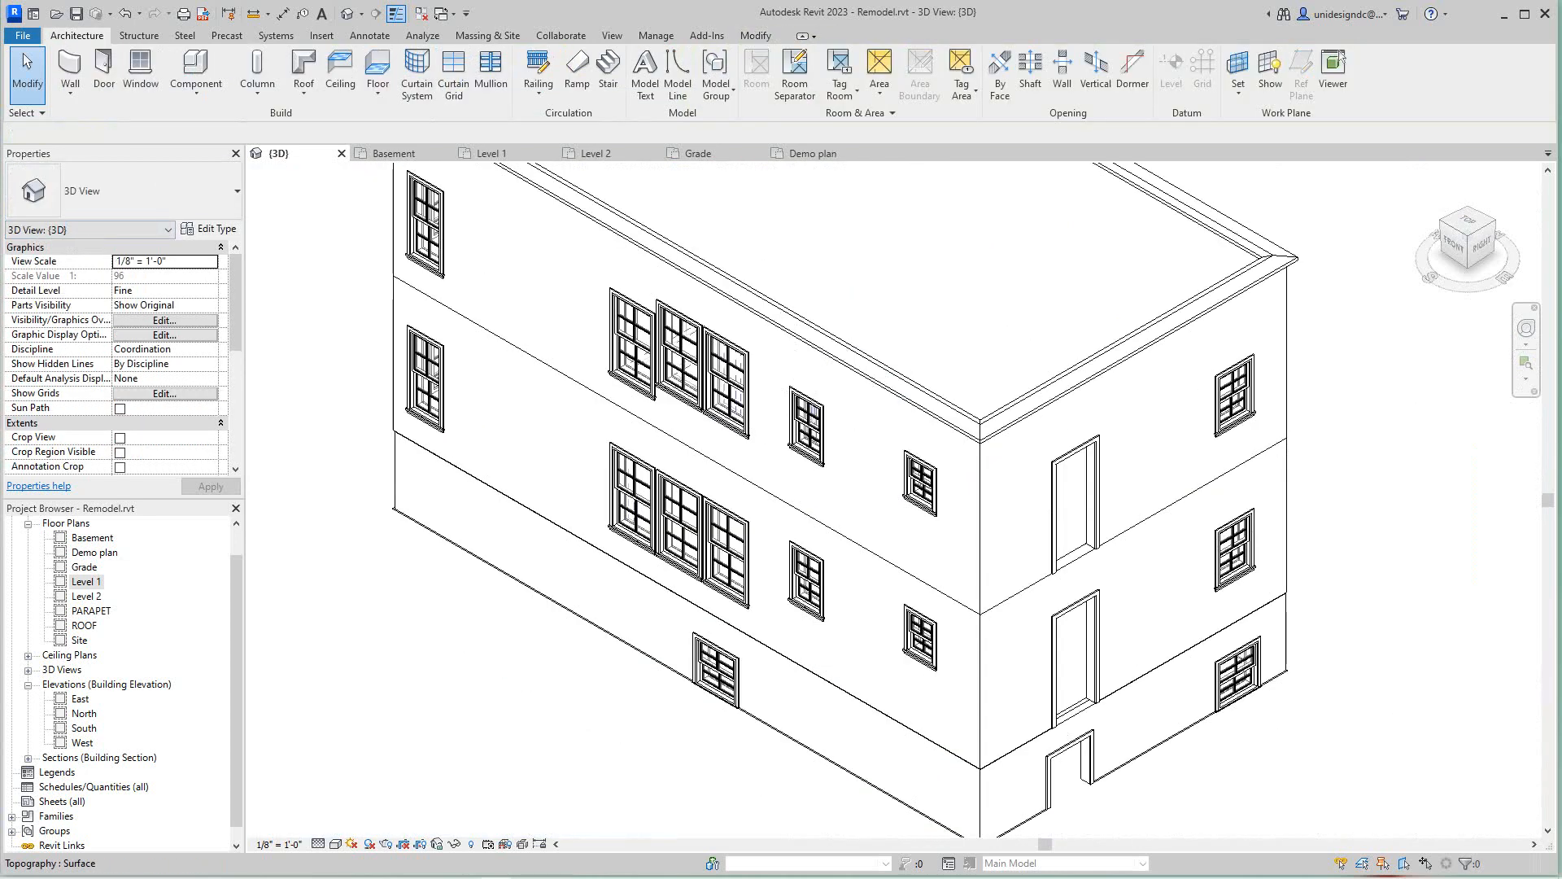
middle_click_drag(419, 598, 433, 600)
scroll(423, 602, "down", 2)
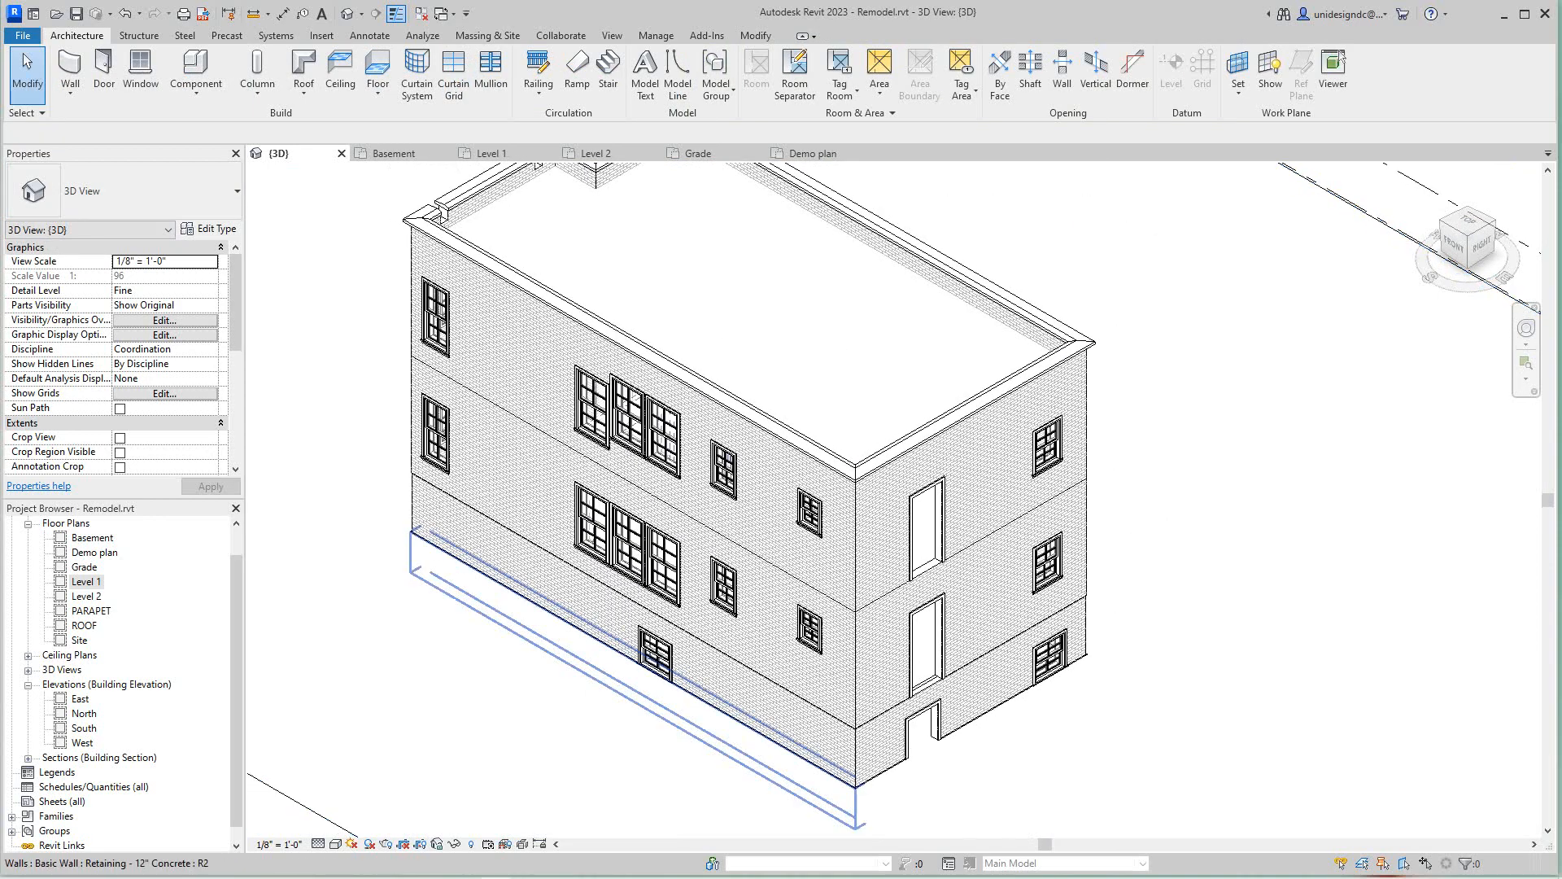